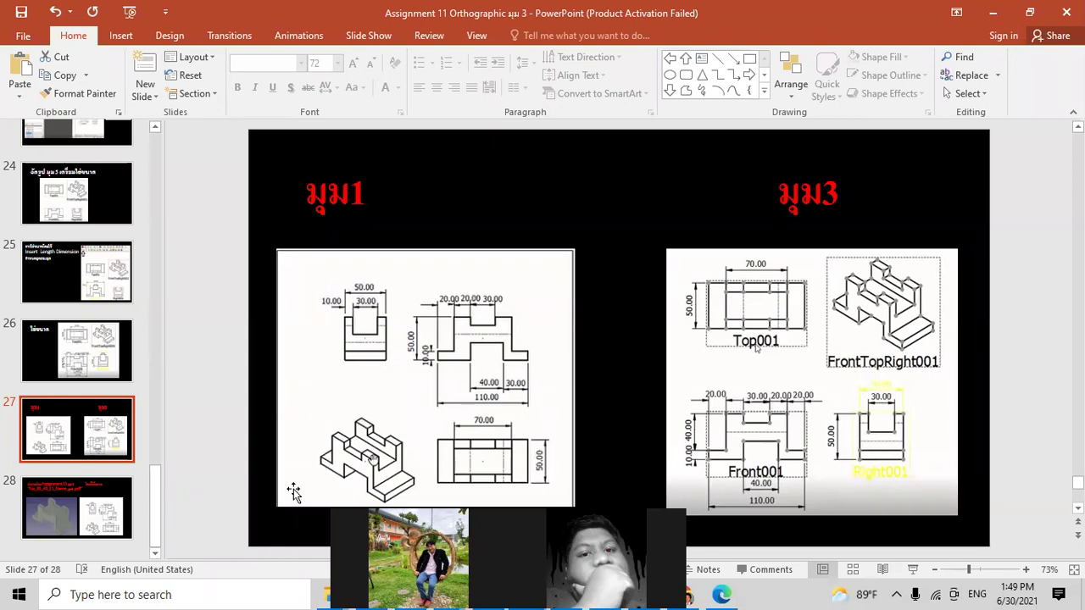
- Browse slides 28 and 27, then back through slides 18, 16 and 15
click(132, 483)
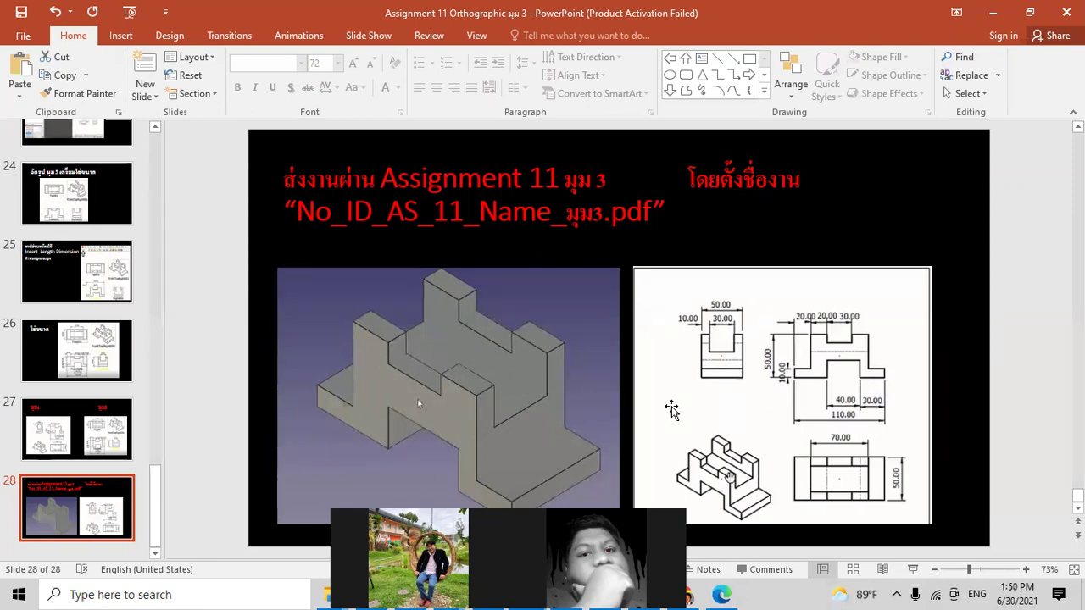
click(38, 456)
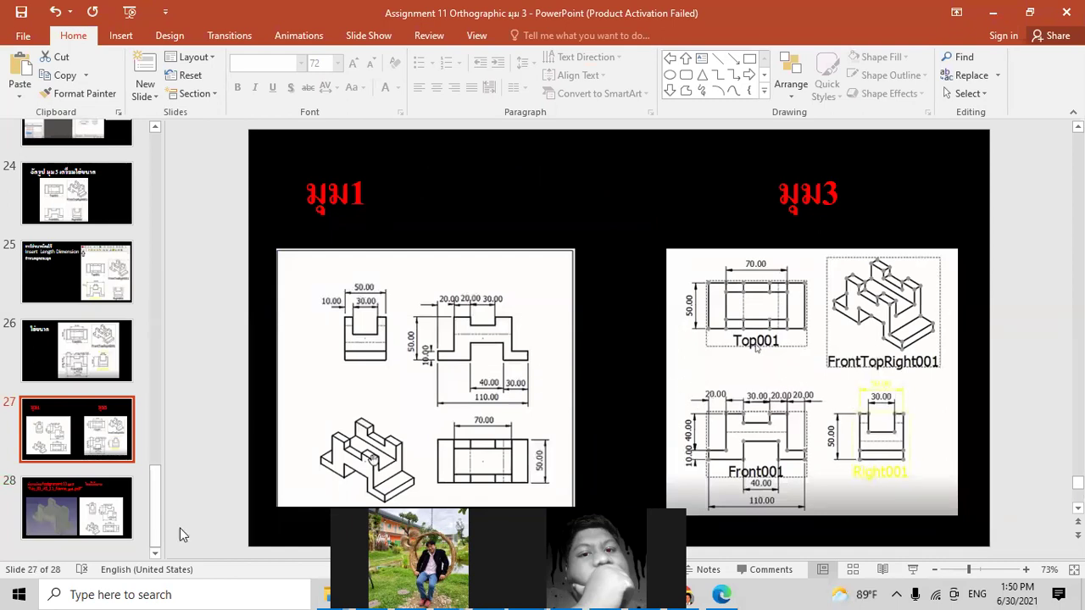
drag(160, 505, 161, 382)
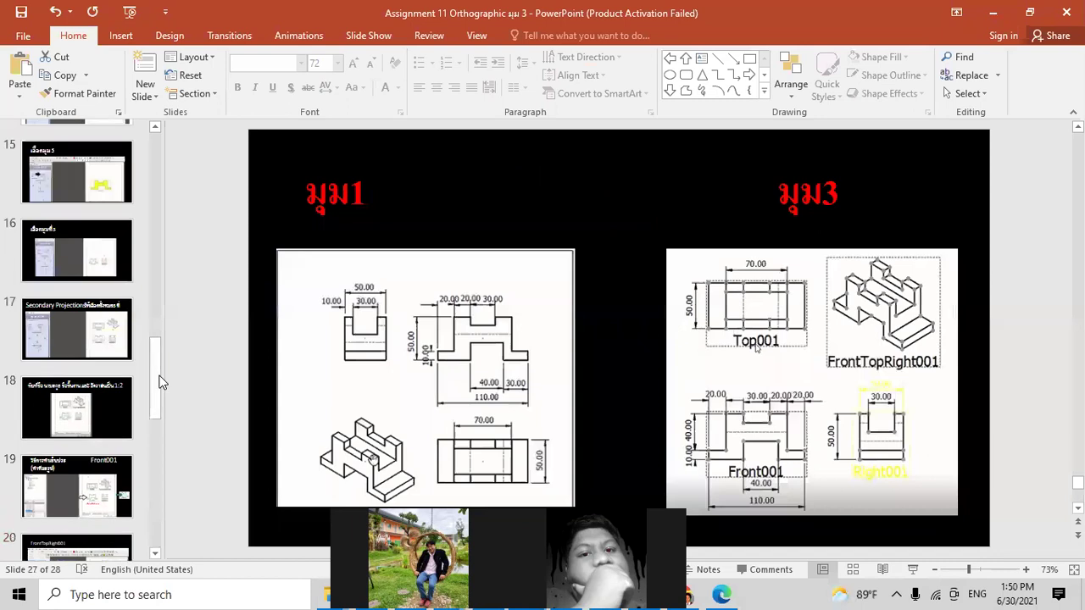
click(111, 417)
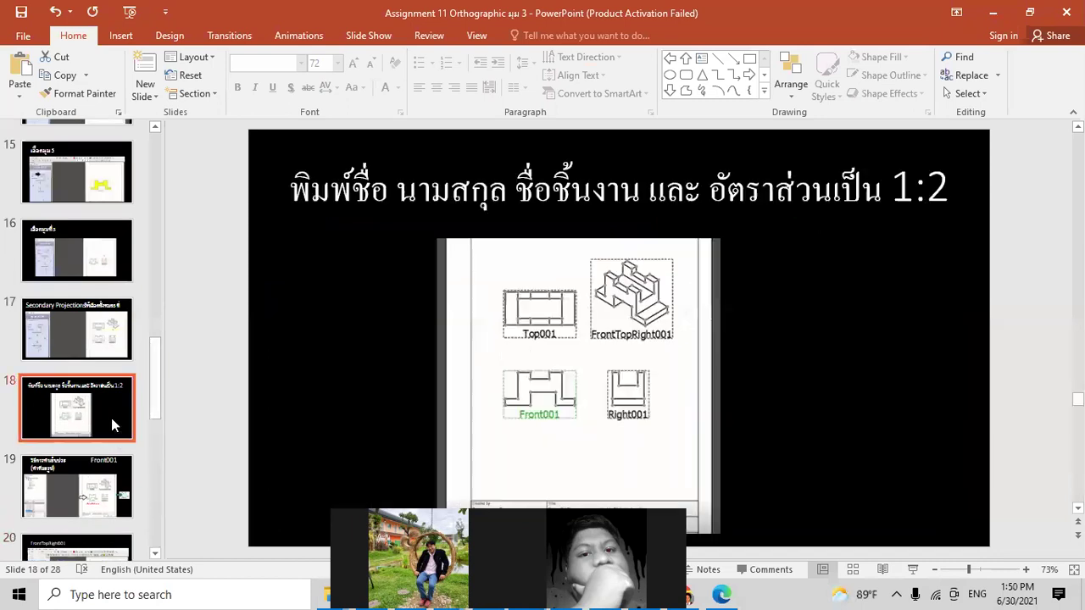
click(109, 268)
key(Up)
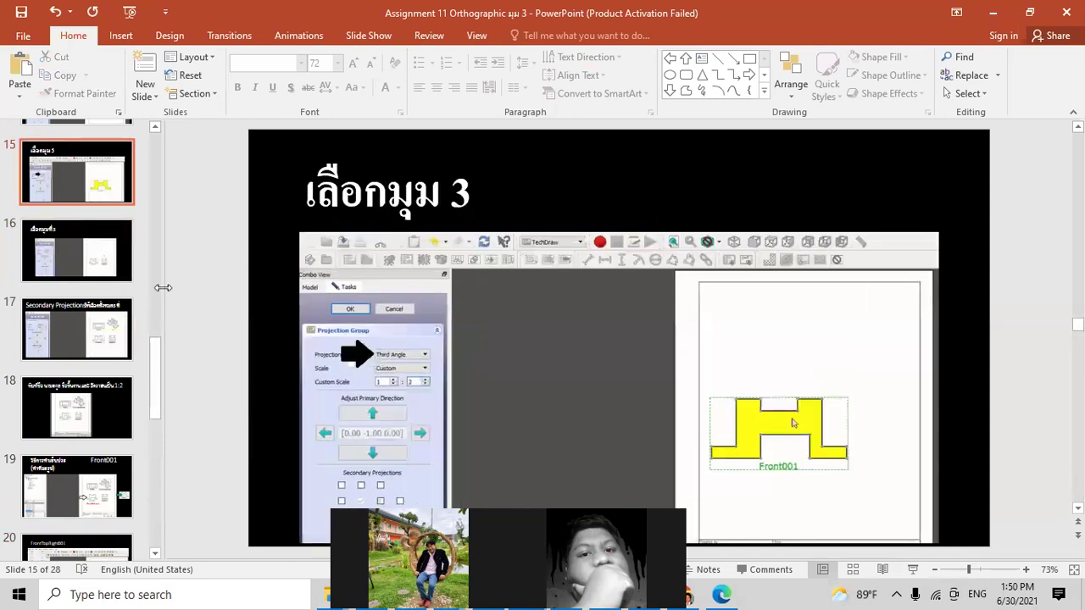
- View slides 14, 11 and 10, then switch to the Assignment 11 Orthographic มุม 1 presentation
click(155, 126)
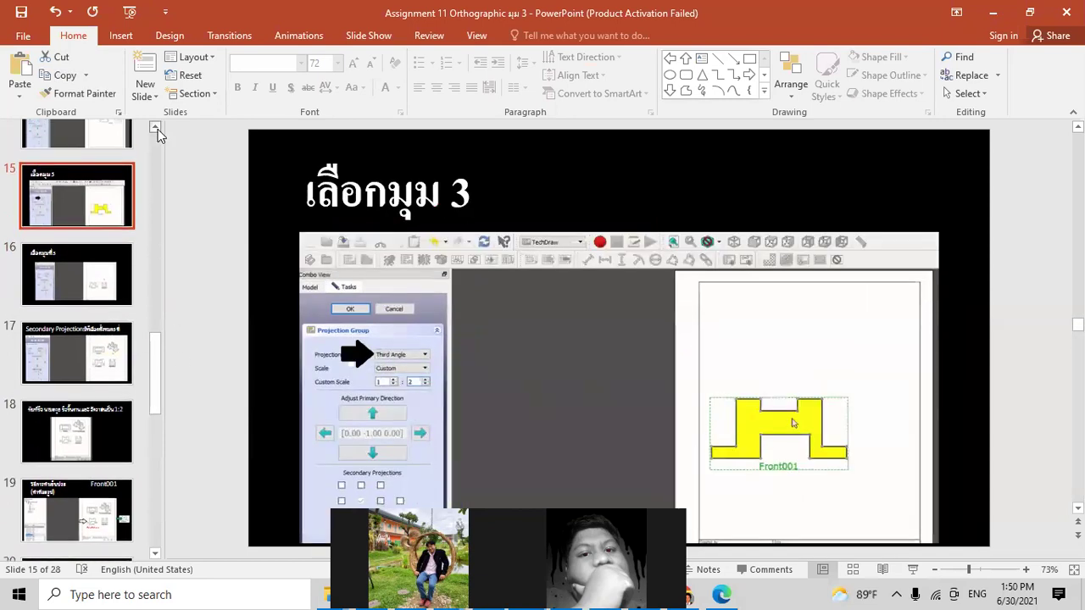
click(155, 126)
click(111, 202)
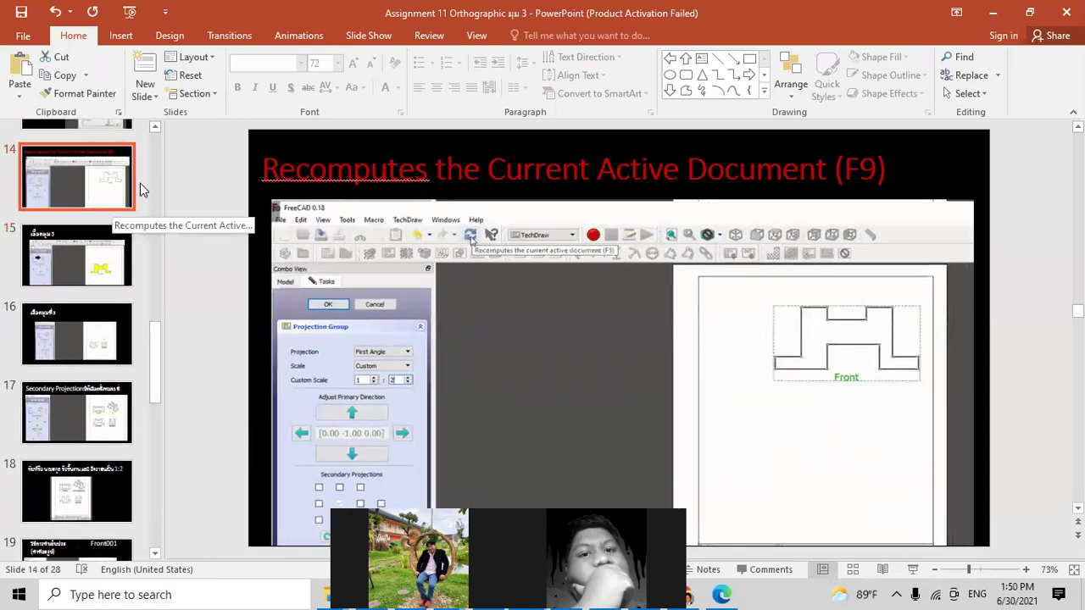
scroll(139, 188, up, 2)
scroll(140, 220, up, 3)
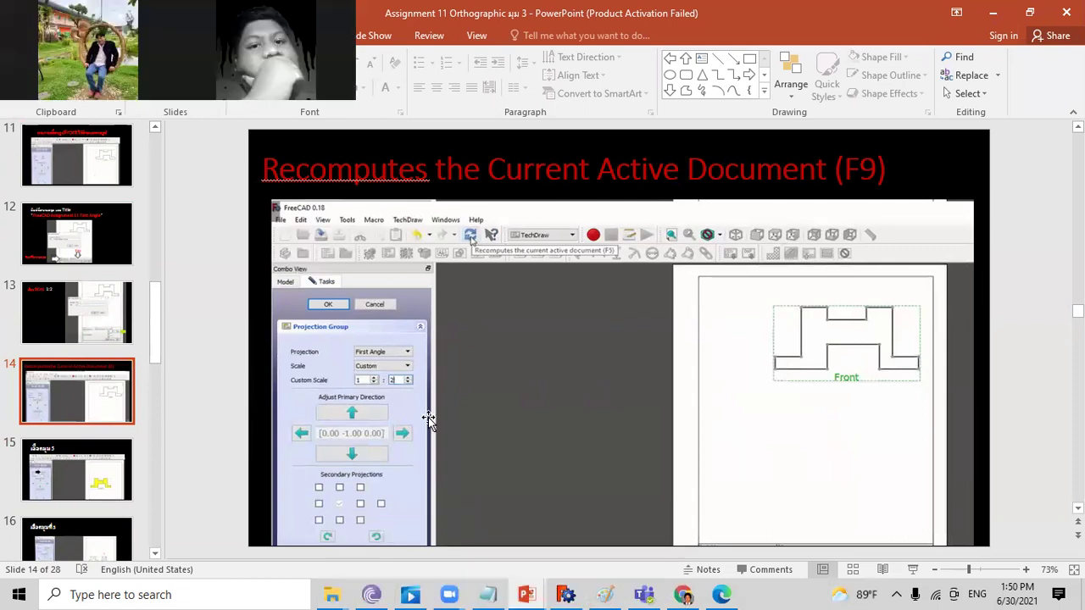
click(143, 151)
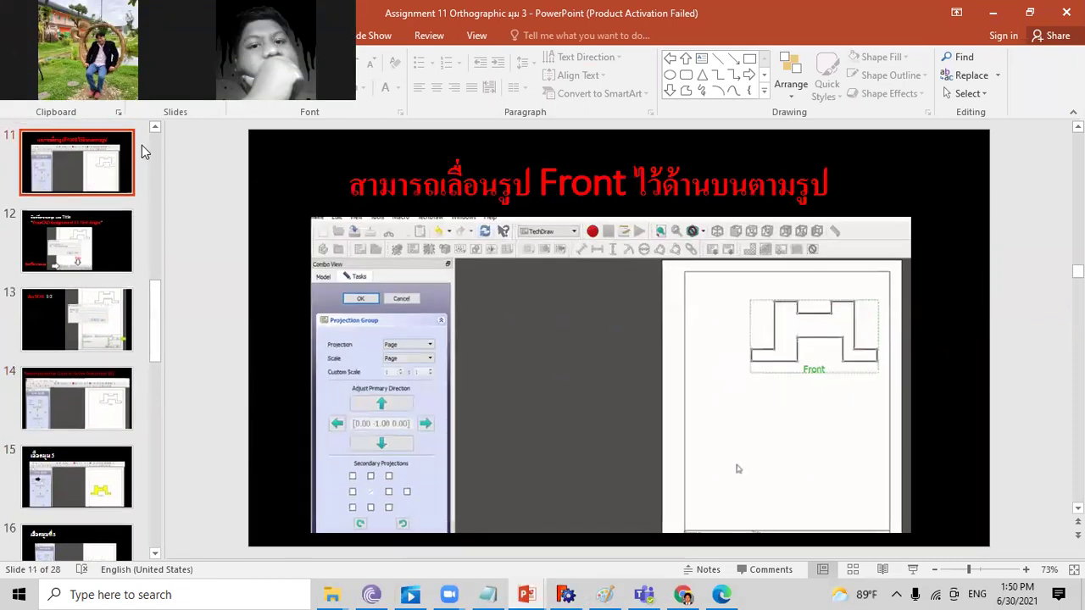
scroll(153, 126, up, 3)
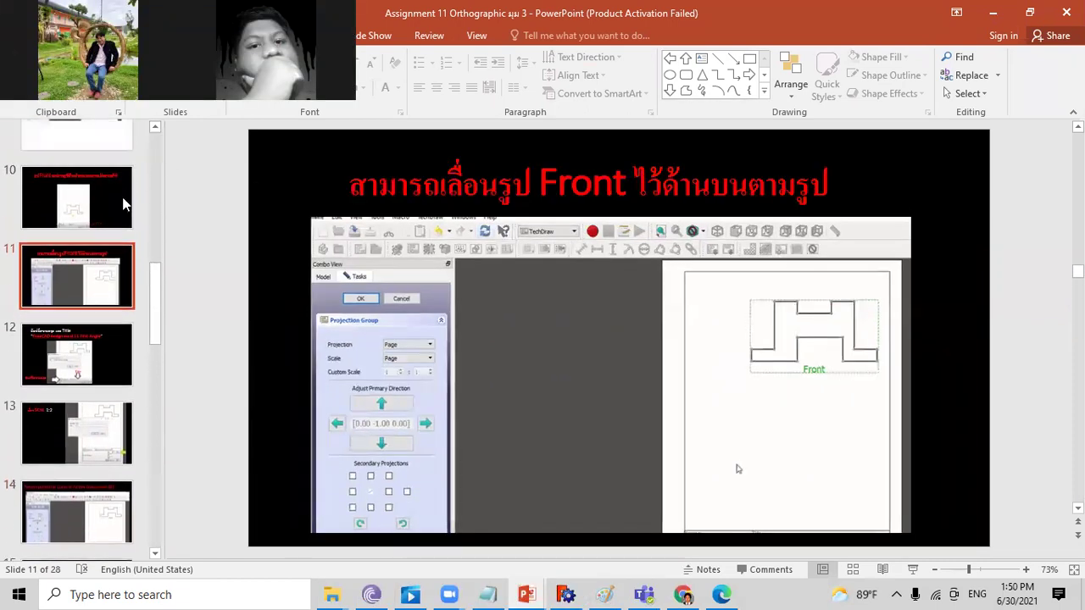
click(119, 207)
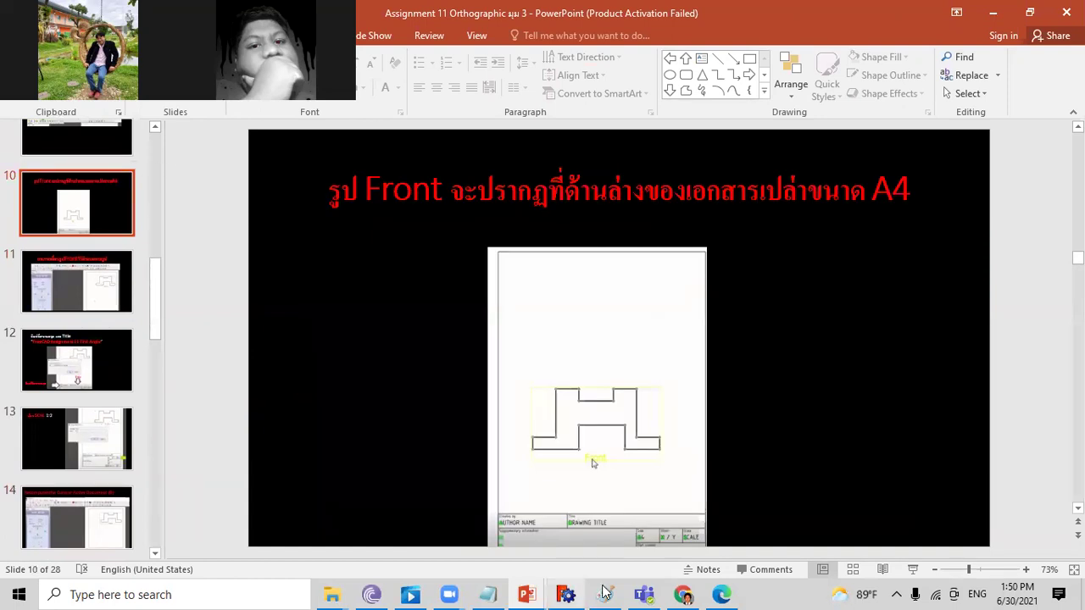
click(527, 594)
click(475, 529)
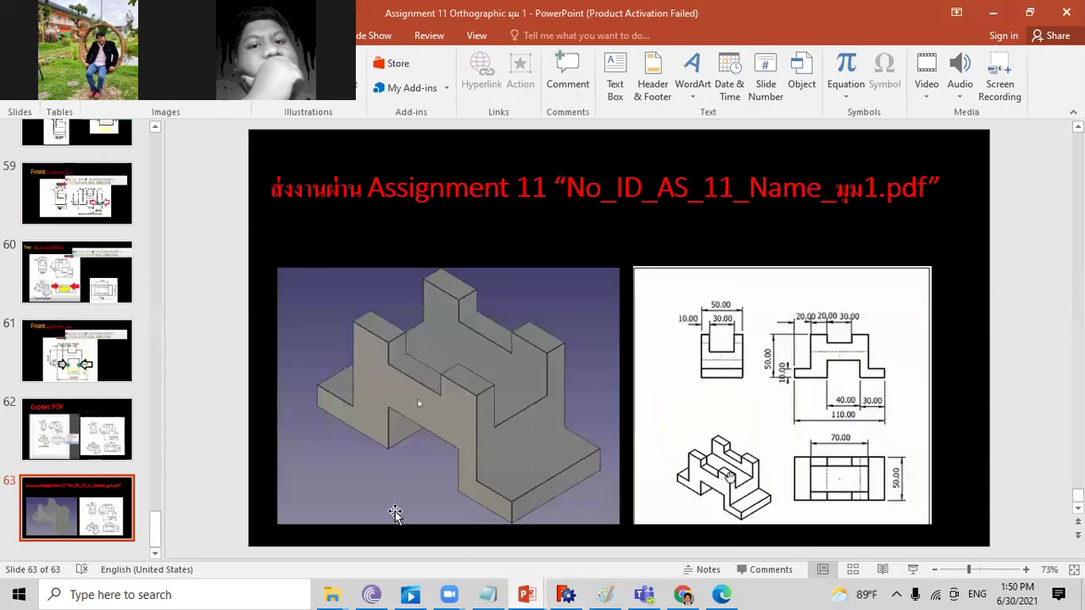
- Highlight the slide-63 file name, pointing out its ID, AS, 11 and Name parts, then deselect
drag(154, 521, 144, 461)
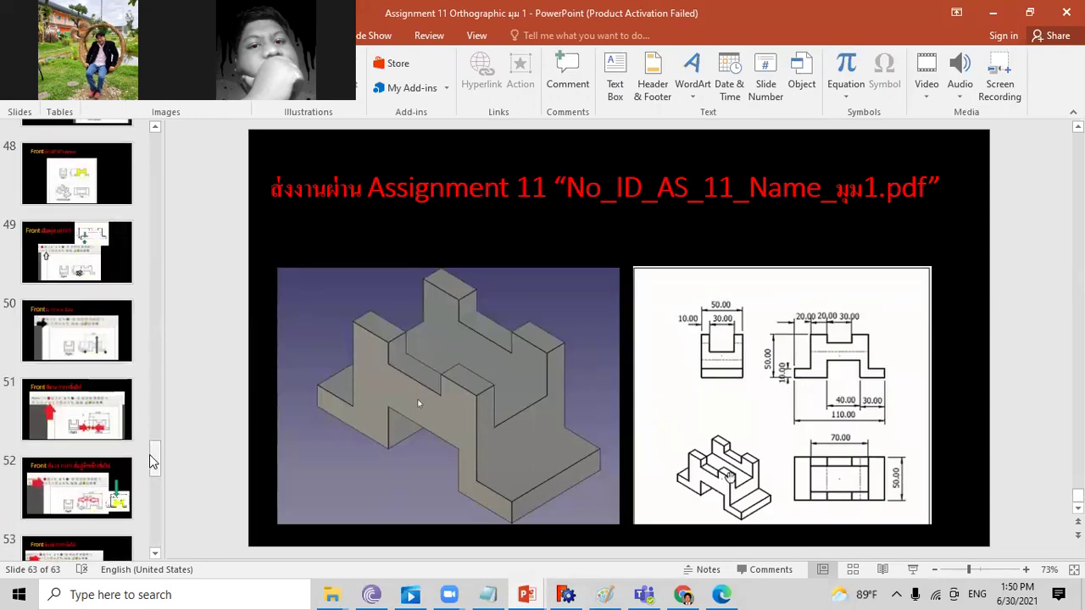
drag(155, 460, 149, 432)
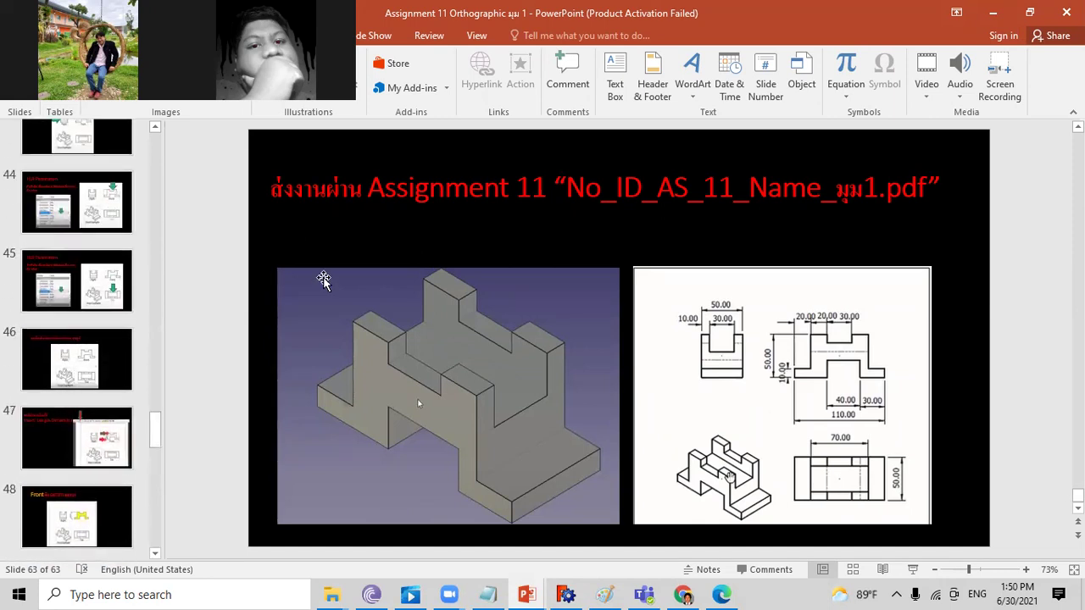
drag(364, 187, 910, 185)
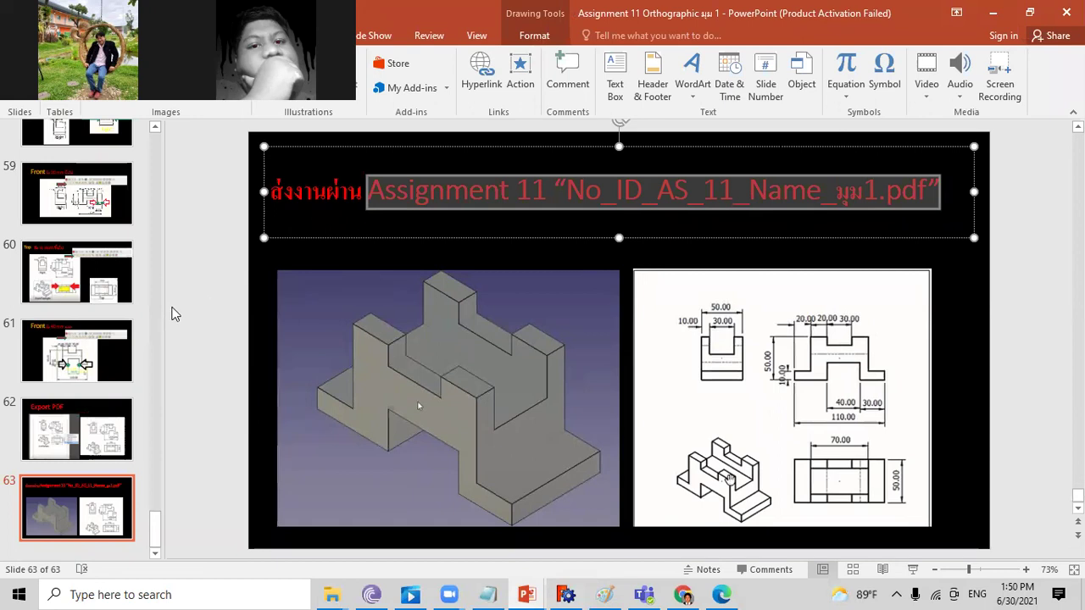
click(584, 190)
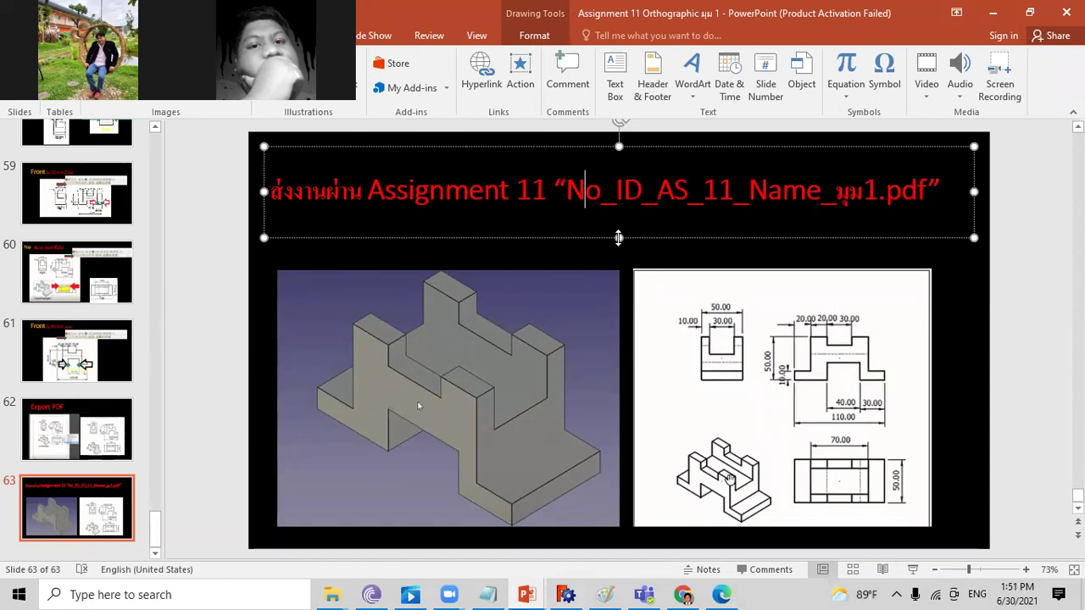
click(675, 190)
click(719, 190)
click(781, 192)
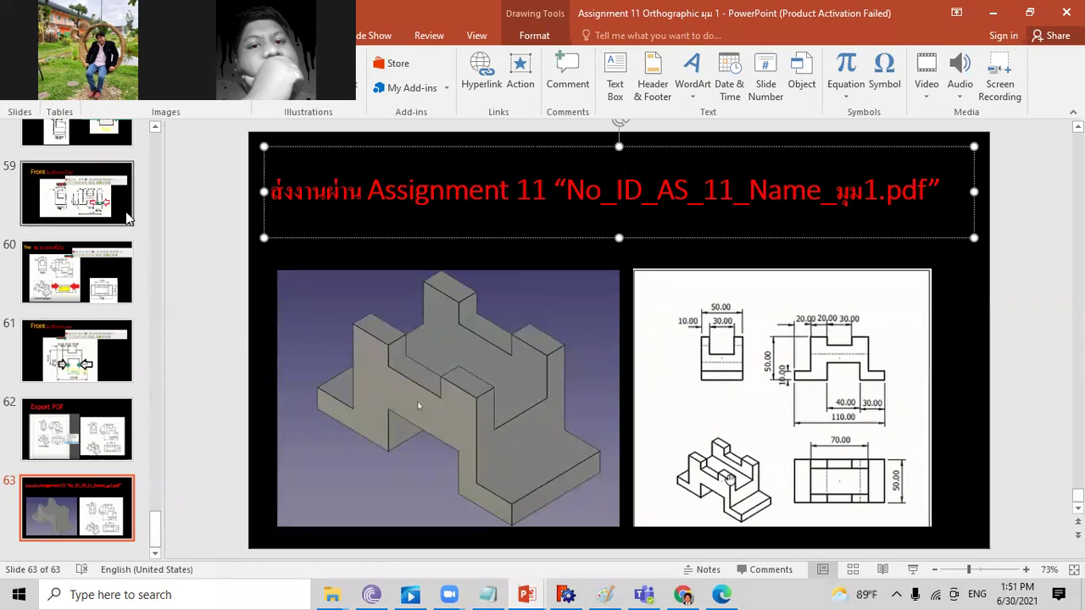
click(140, 254)
- Scroll the slide thumbnail pane up toward slide 39
scroll(140, 255, up, 3)
scroll(149, 280, up, 2)
scroll(150, 282, up, 1)
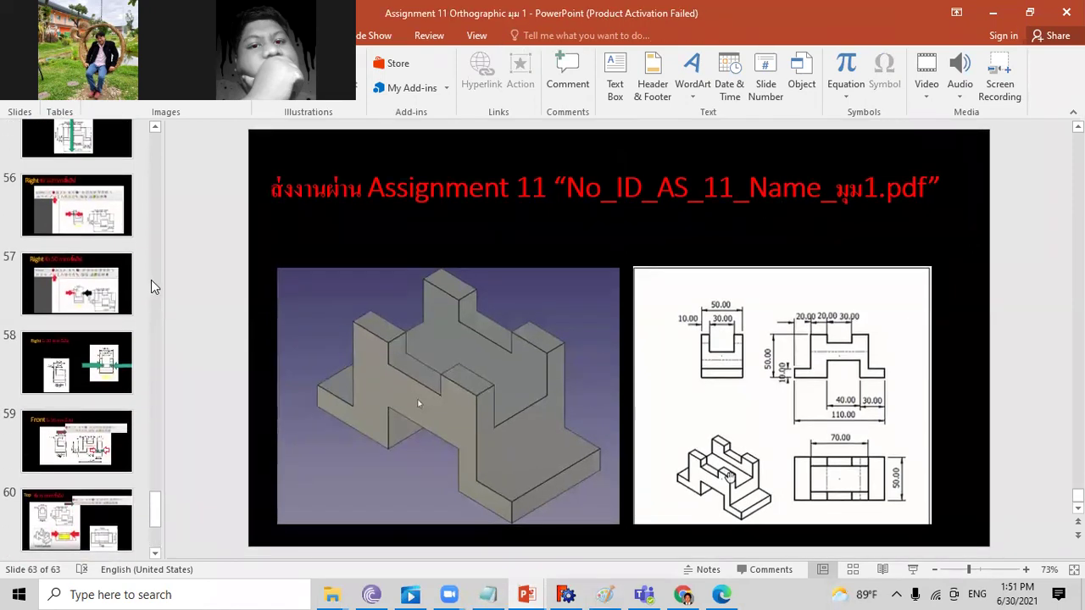
scroll(151, 285, up, 1)
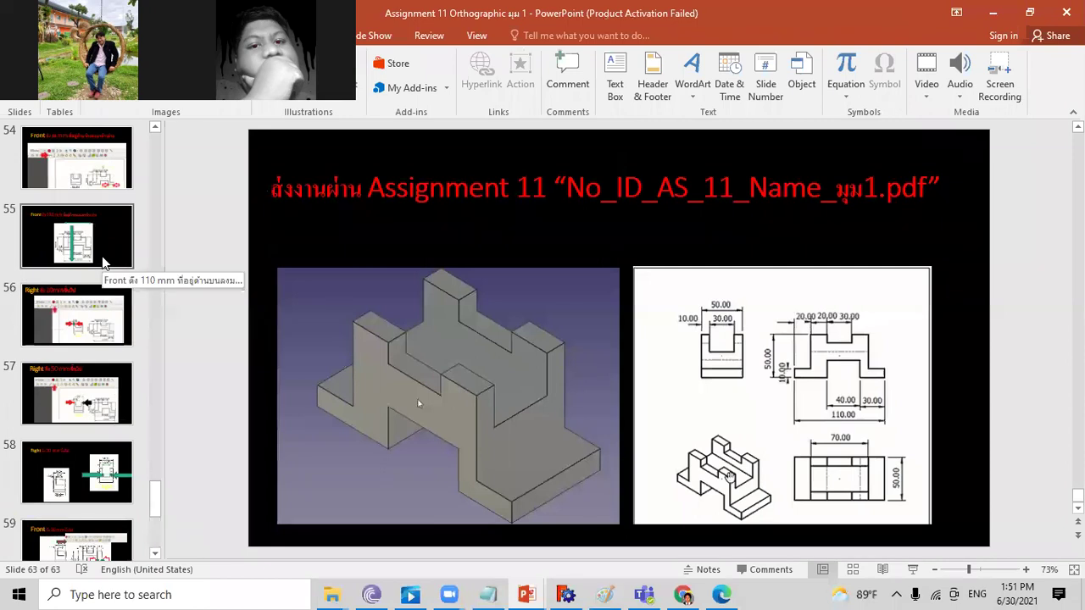
scroll(106, 266, up, 1)
scroll(127, 282, up, 1)
scroll(140, 297, up, 1)
scroll(161, 304, up, 1)
scroll(166, 303, up, 1)
scroll(165, 304, up, 1)
scroll(165, 303, up, 1)
scroll(165, 303, up, 1)
scroll(165, 305, up, 1)
scroll(165, 305, up, 1)
scroll(165, 307, up, 1)
scroll(165, 307, up, 2)
scroll(165, 307, up, 1)
- Show slide 39 on darkening hidden lines, then slide 35 on setting Hard Hidden to true
click(121, 296)
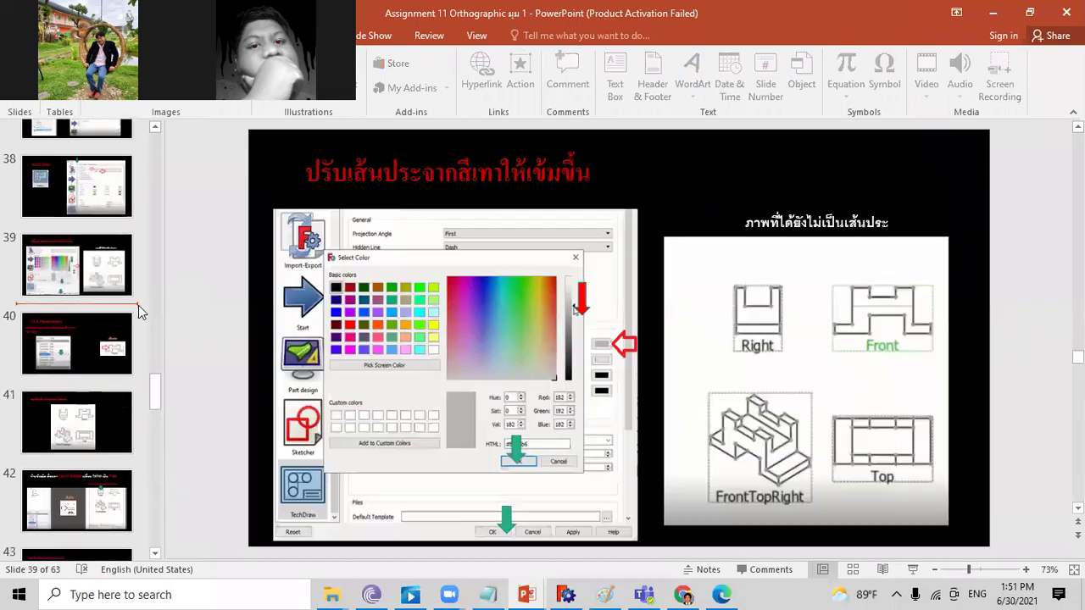
scroll(138, 310, up, 1)
scroll(138, 310, up, 1)
scroll(149, 288, up, 2)
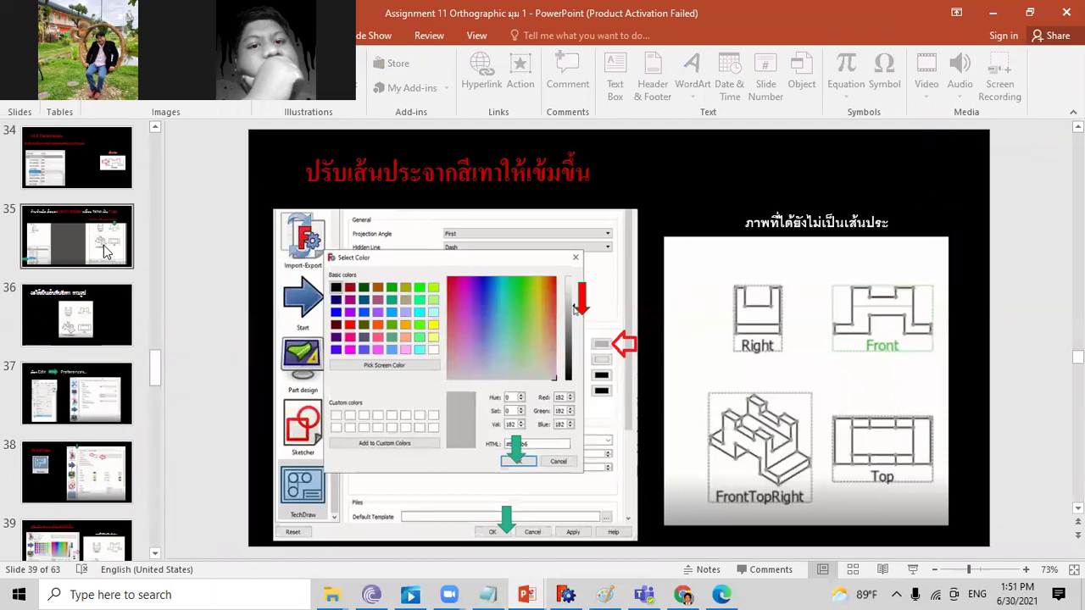
click(151, 267)
scroll(151, 267, up, 2)
scroll(153, 271, up, 1)
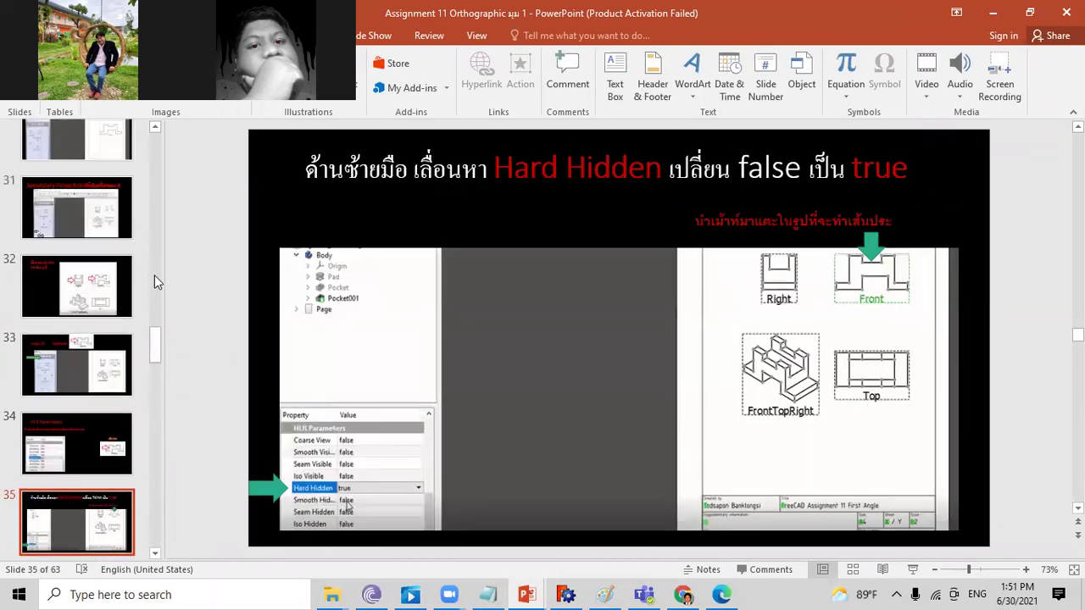
- Move through slides 32 and 30 to slide 29 on entering the 1:2 scale
click(107, 303)
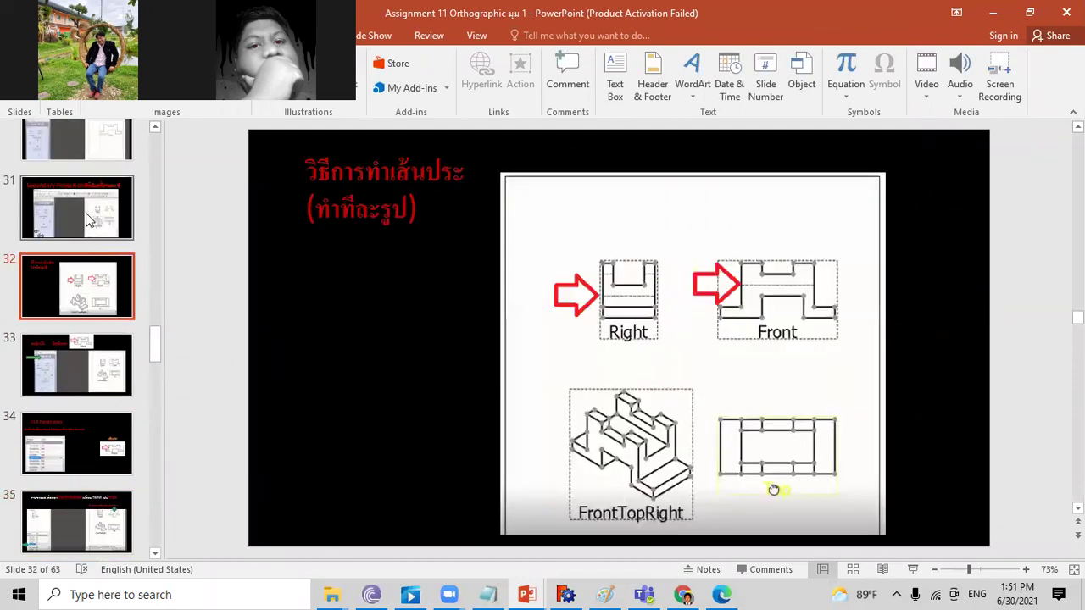
scroll(179, 276, up, 1)
scroll(169, 288, up, 1)
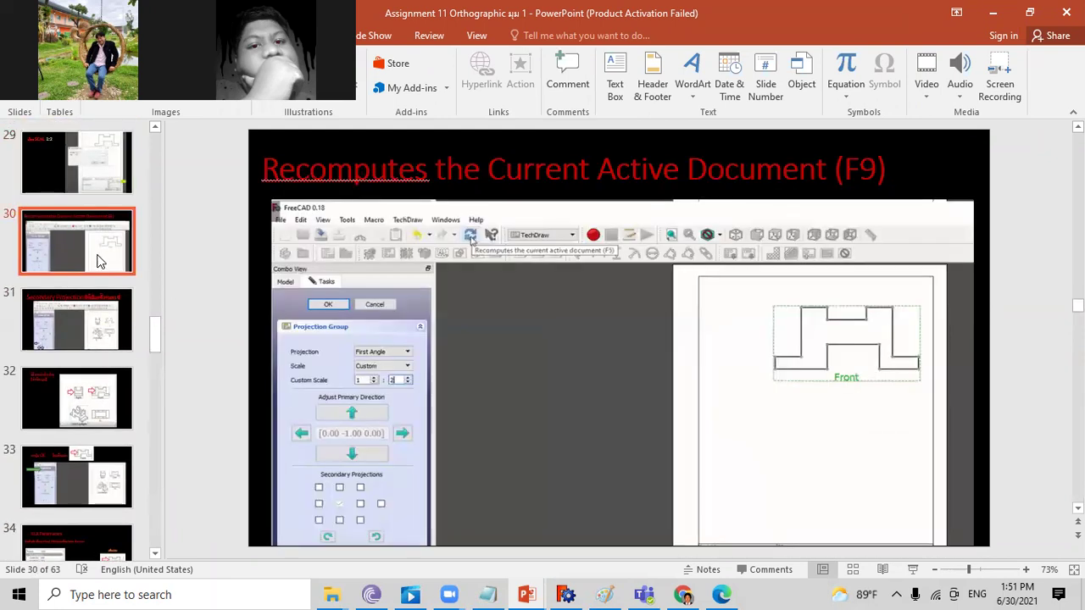
click(97, 170)
scroll(224, 259, up, 2)
scroll(190, 305, up, 2)
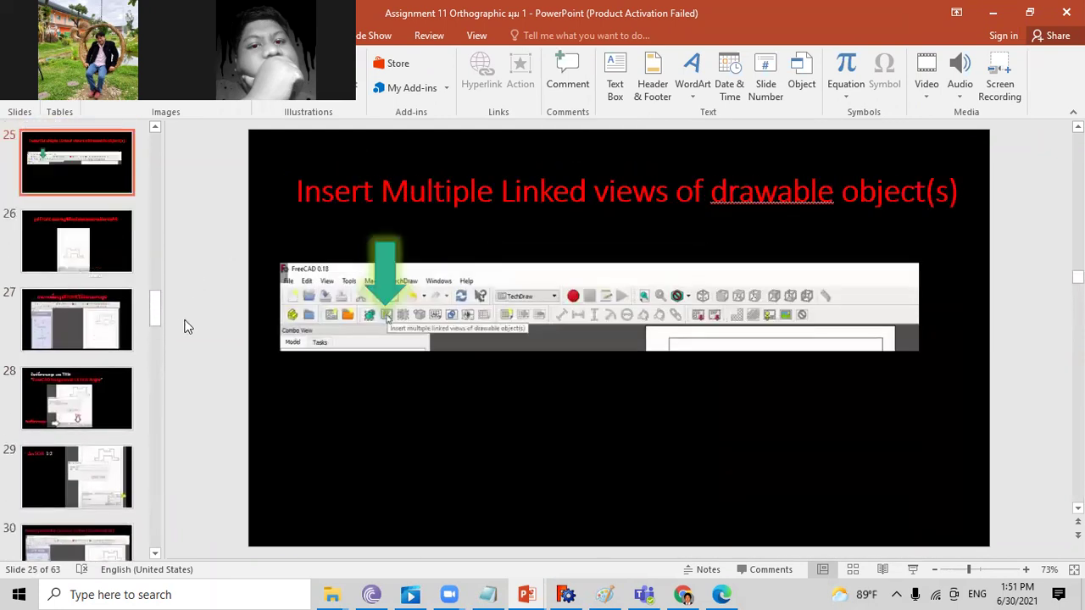
click(89, 471)
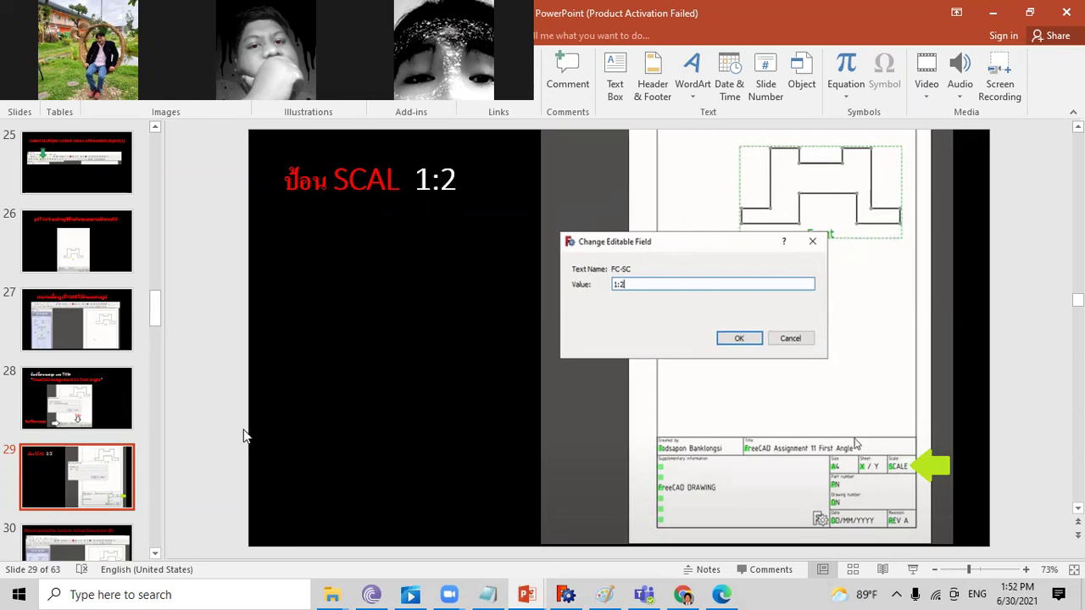
- Show the assignment brief on slide 1, then switch back to the 28-slide third-angle deck
drag(154, 297, 137, 120)
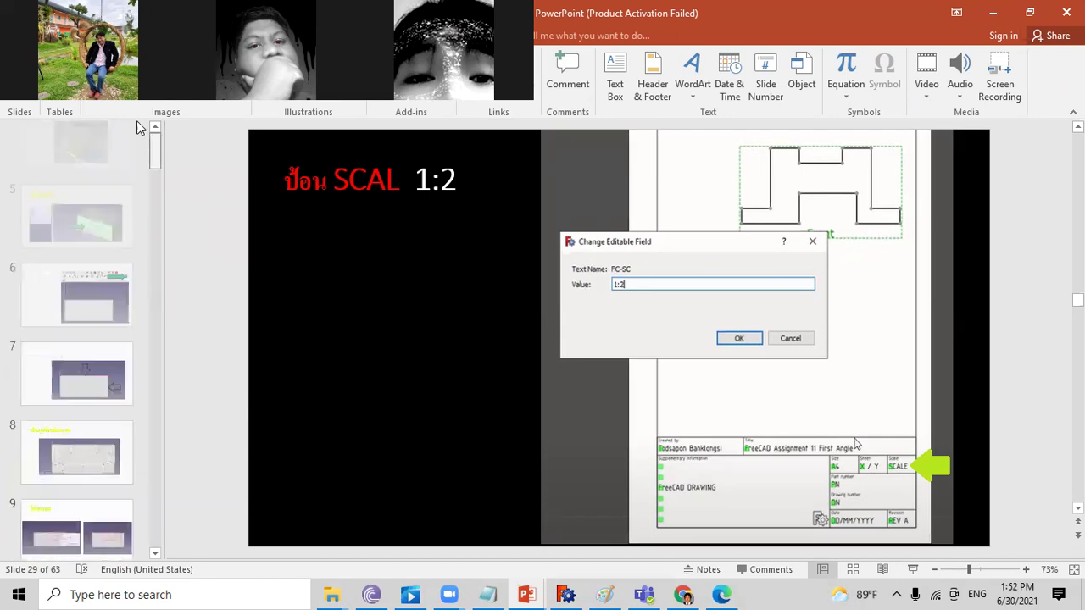
click(95, 169)
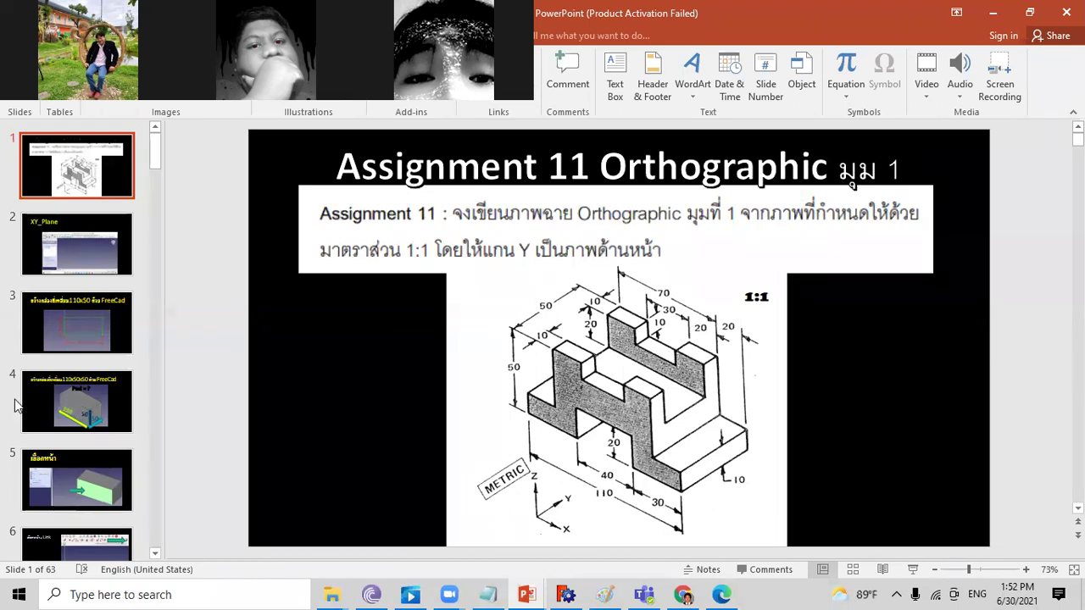
click(529, 593)
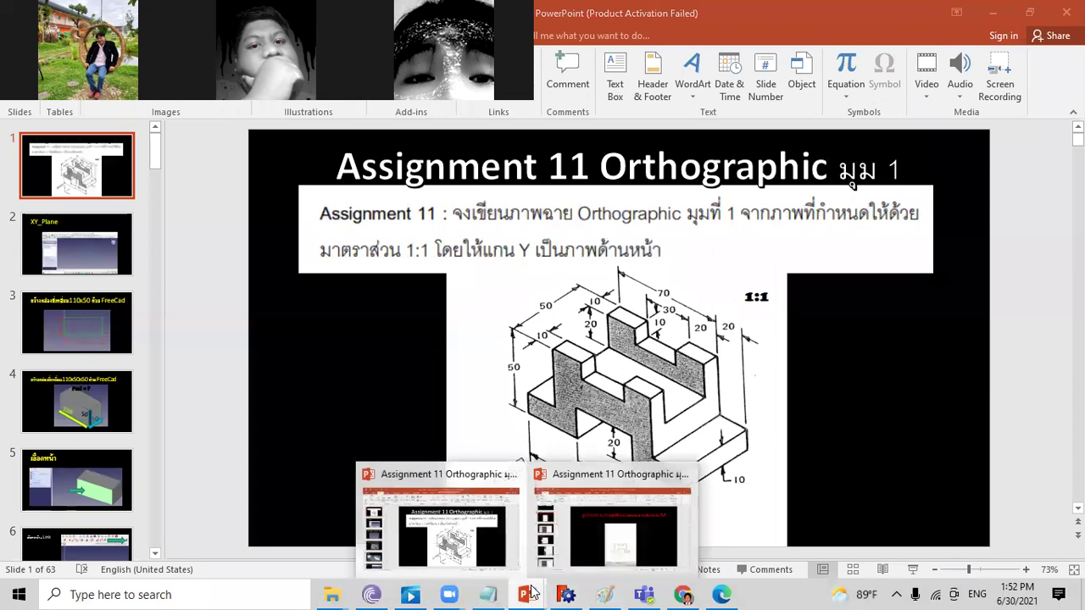
mouse_move(437, 519)
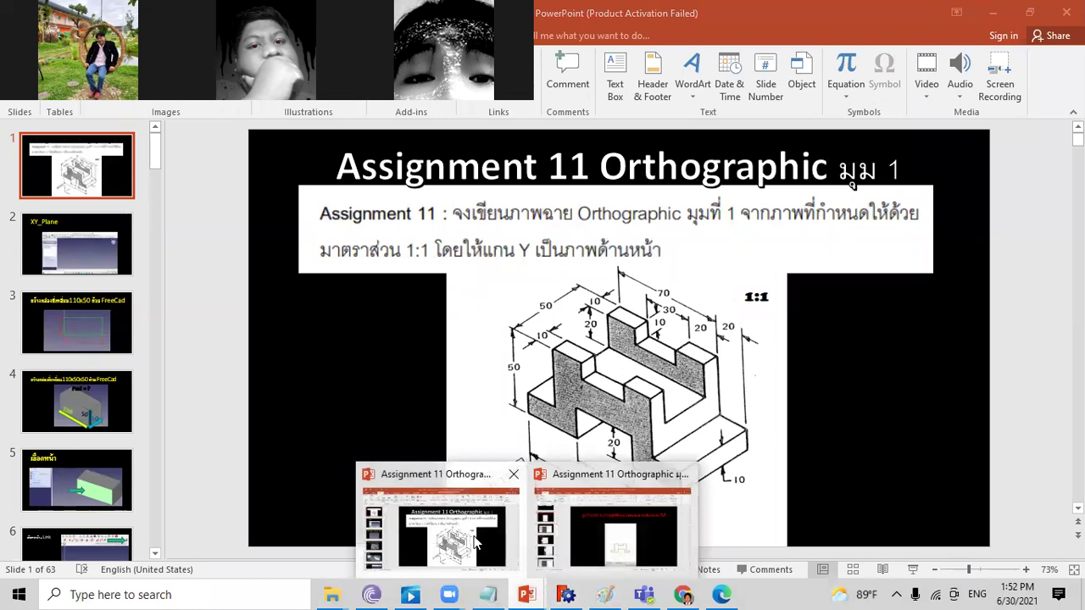
click(474, 541)
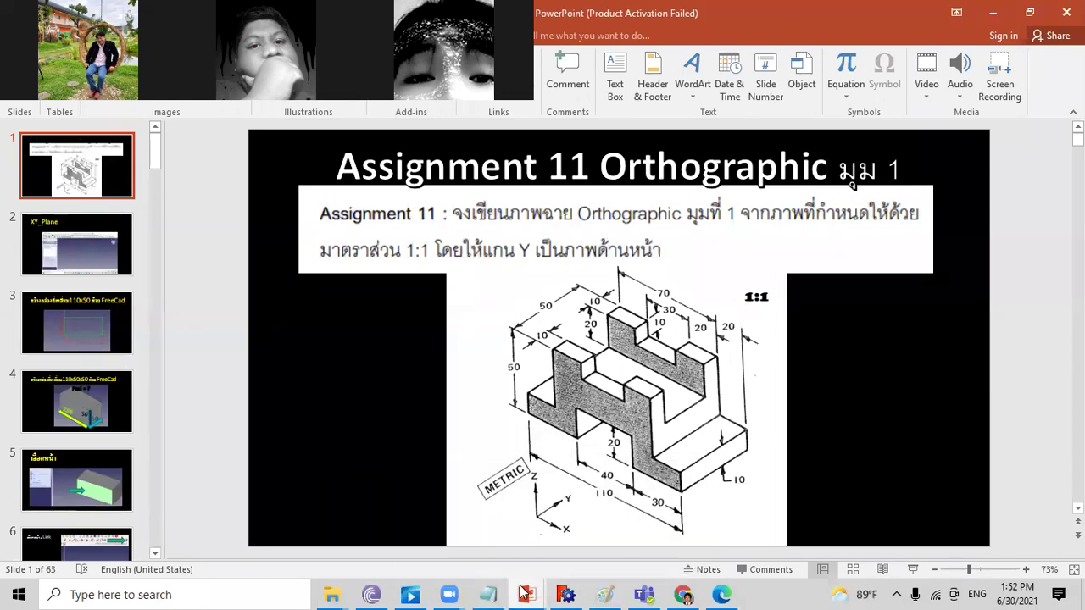
mouse_move(526, 594)
click(622, 506)
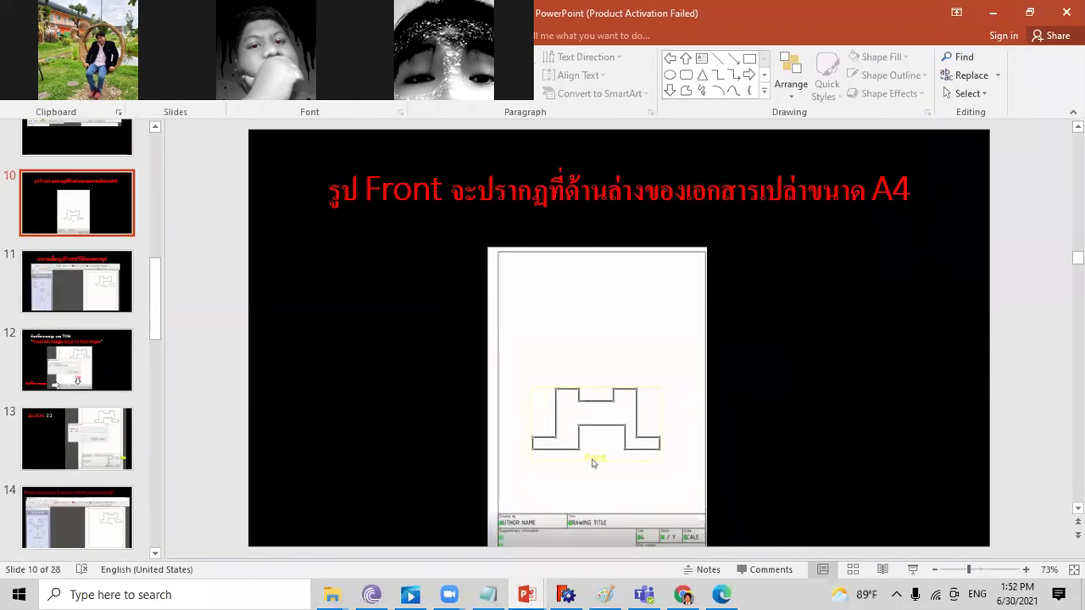
- Minimize the 28-slide deck, bring up FreeCAD, then minimize it to reveal the มุม 1 deck
drag(1077, 257, 1077, 136)
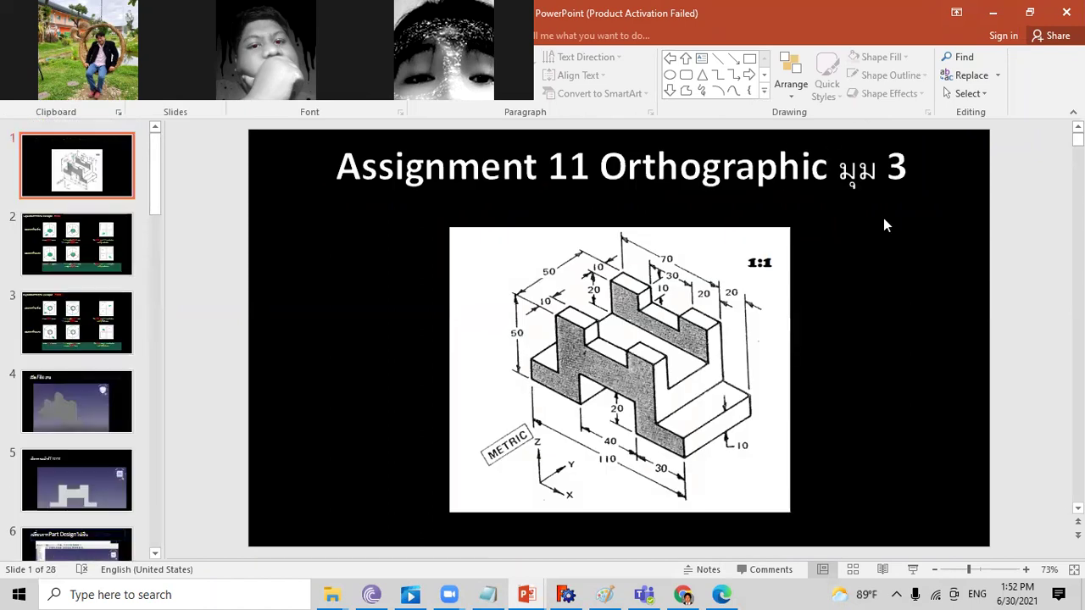
click(1000, 14)
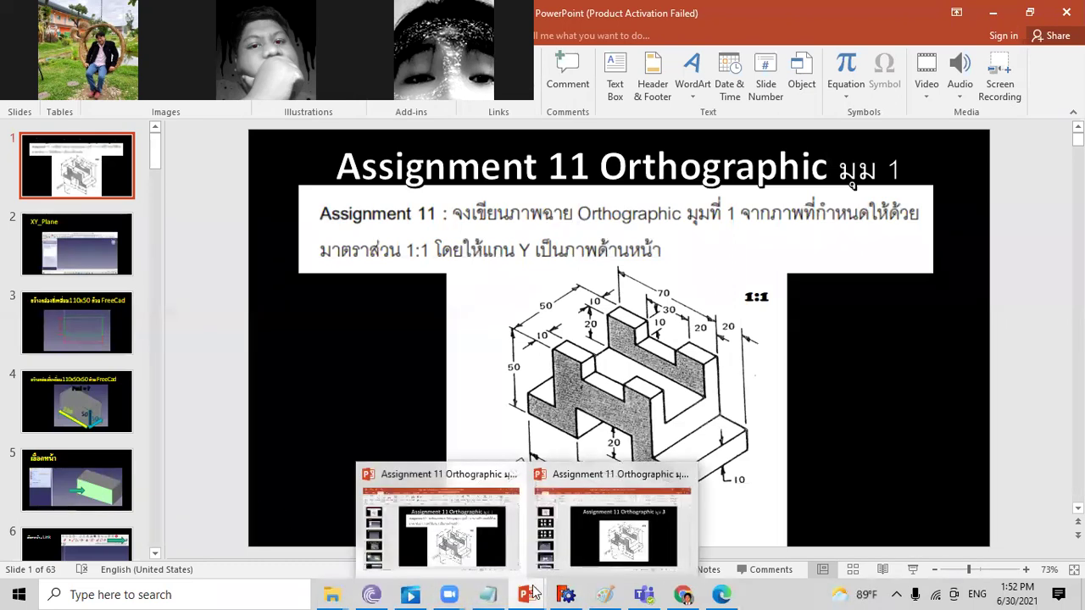
click(566, 594)
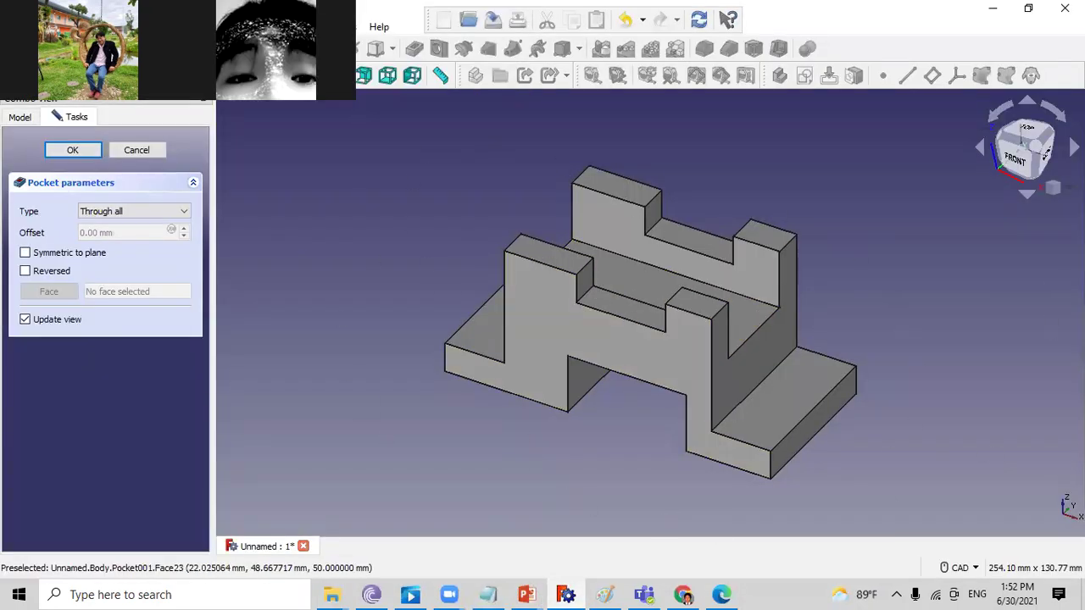
click(993, 8)
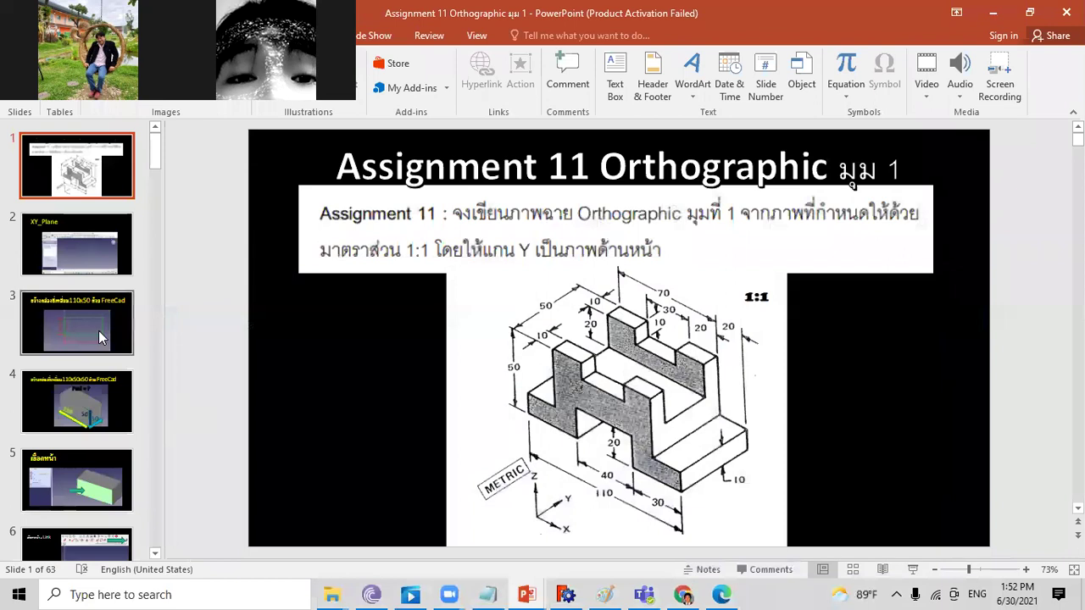
click(915, 570)
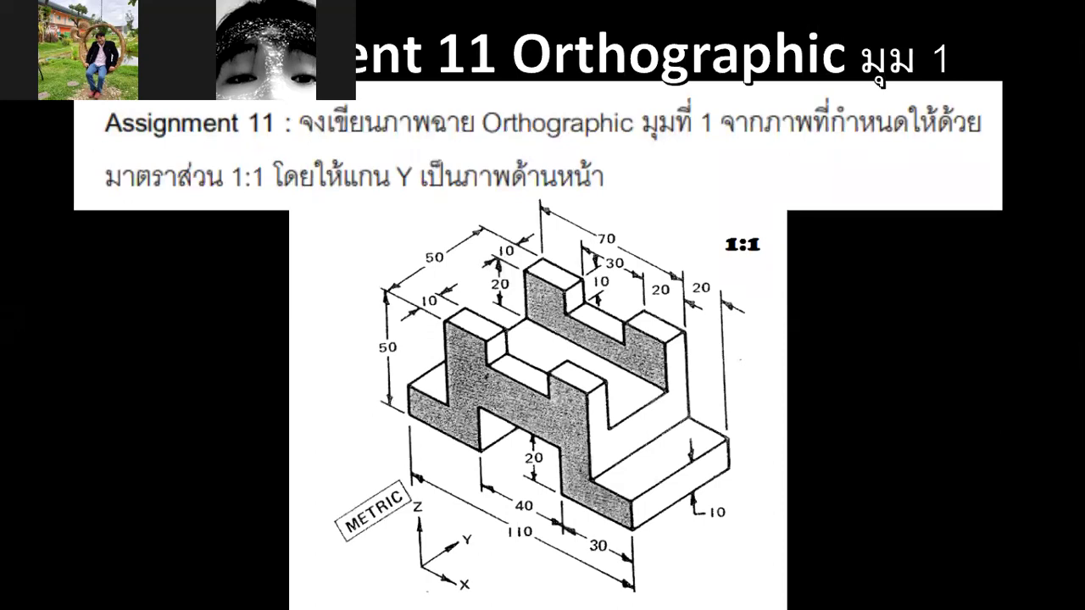
right_click(892, 418)
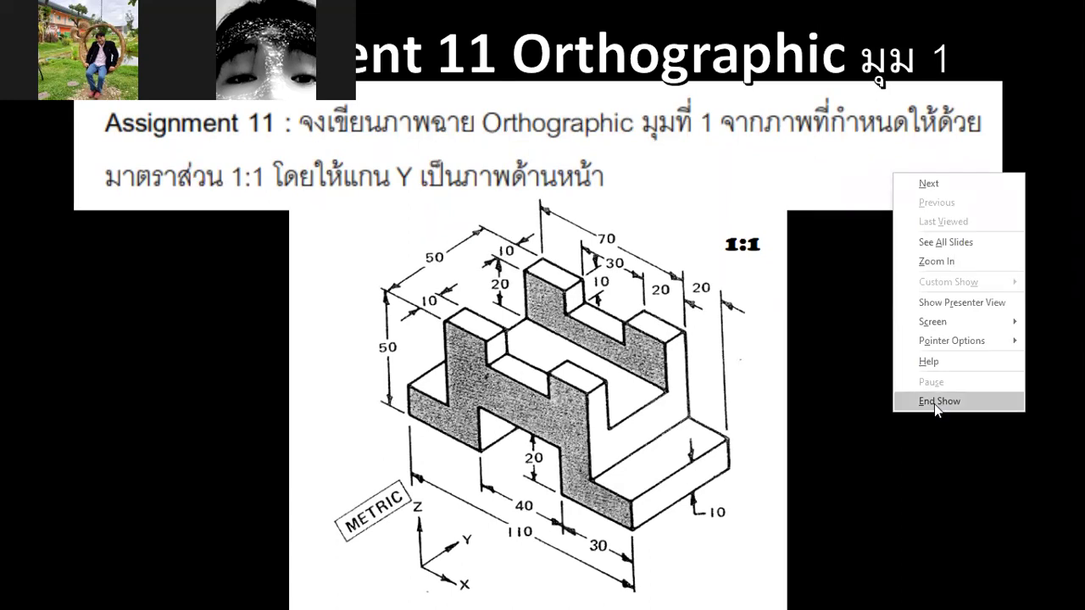
click(934, 404)
- Switch to the มุม 3 presentation and select slide 27 comparing both projection angles
click(526, 594)
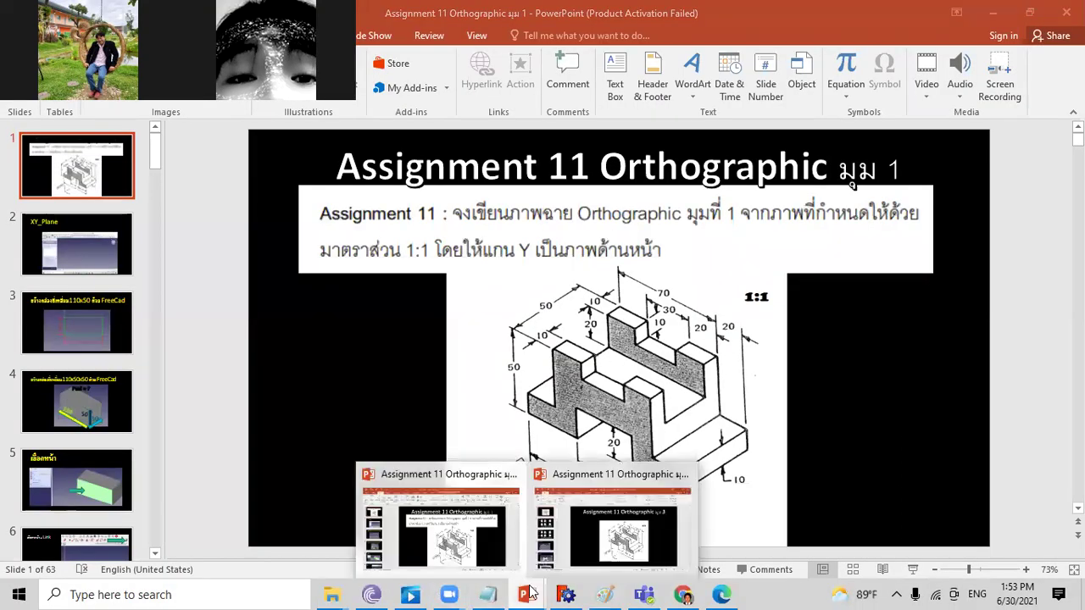
click(607, 540)
drag(1077, 140, 1077, 315)
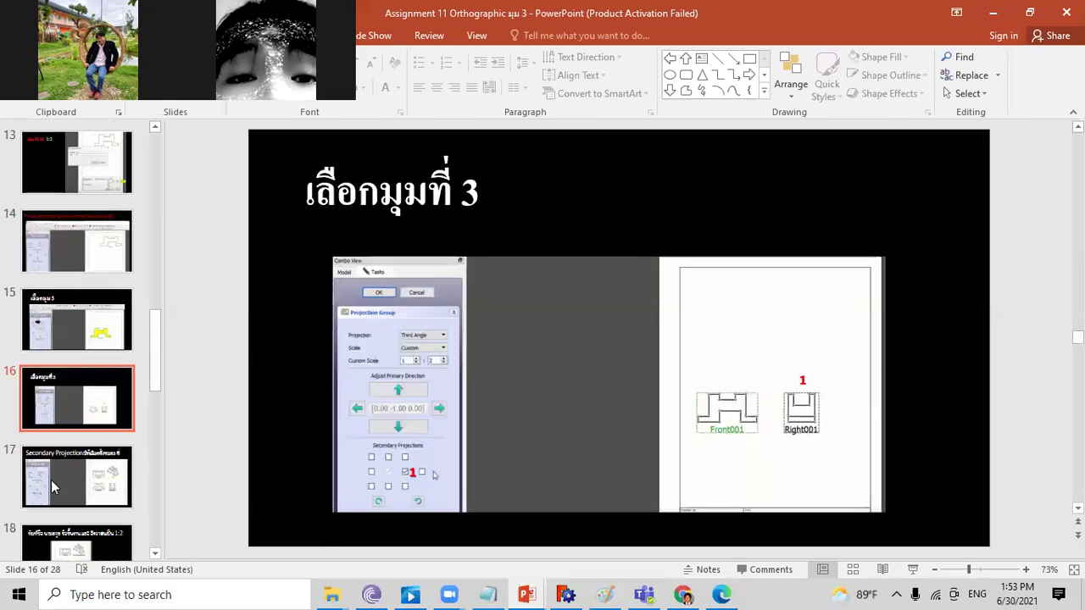
scroll(96, 489, down, 2)
scroll(96, 488, down, 2)
scroll(95, 489, down, 2)
scroll(95, 483, down, 2)
scroll(95, 483, down, 2)
scroll(95, 489, down, 2)
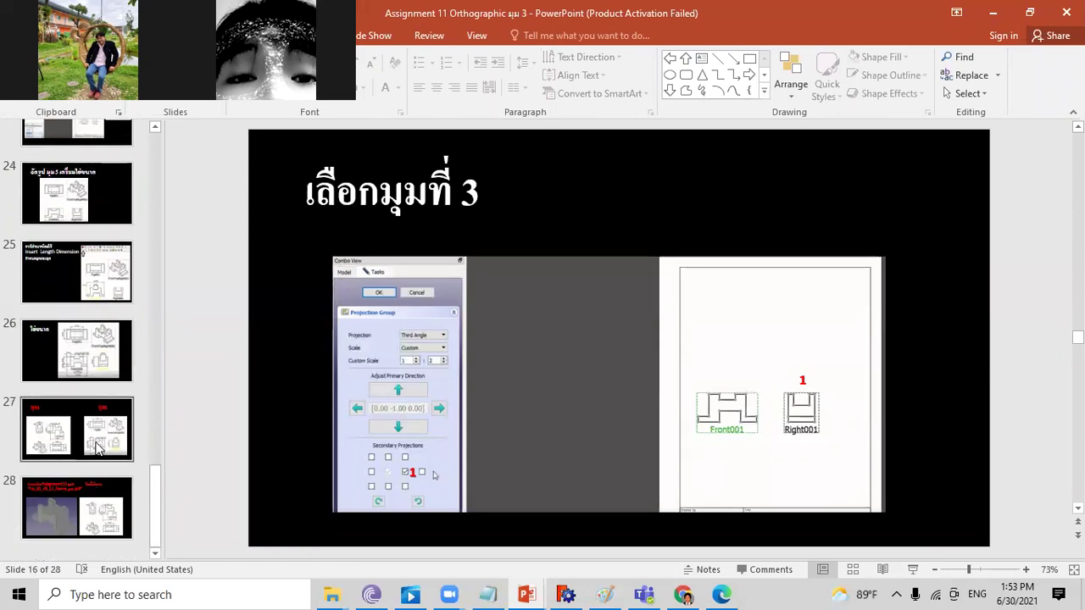
click(76, 430)
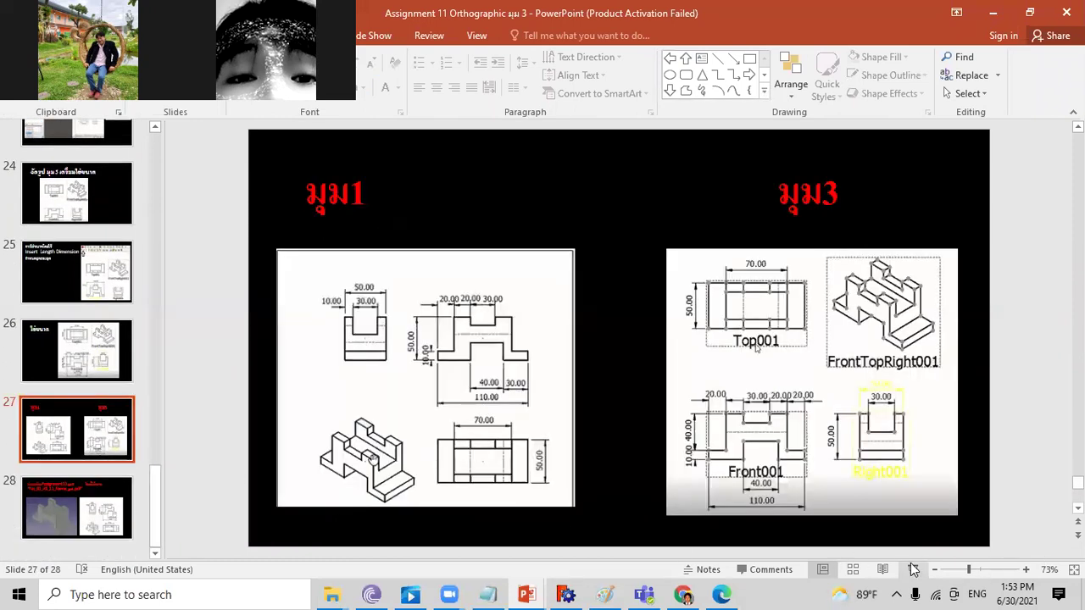
- Present slide 27 full screen, then end the slide show
click(911, 569)
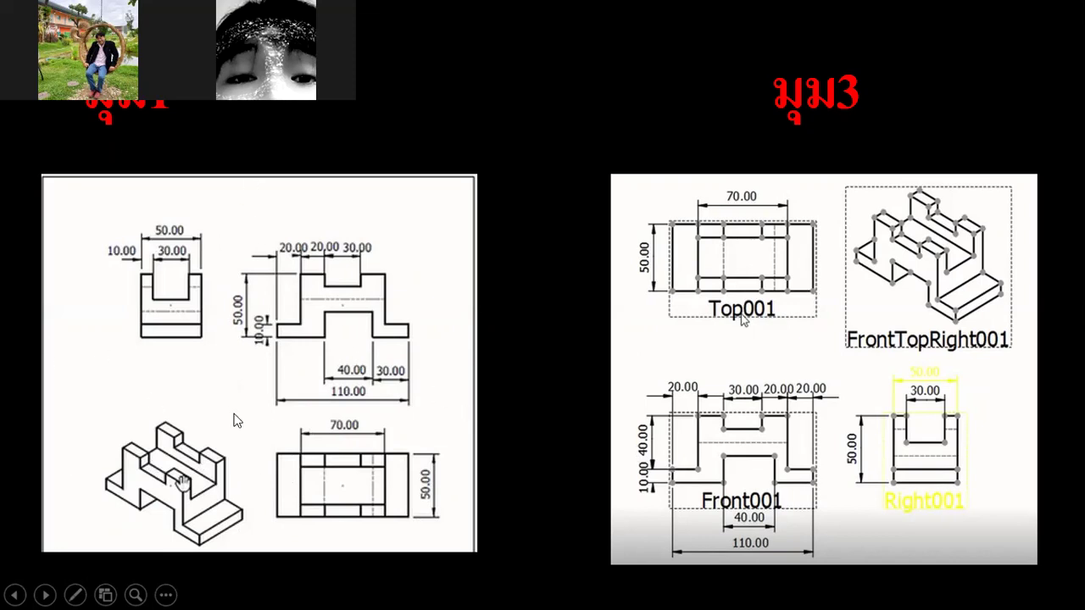
right_click(507, 424)
click(540, 417)
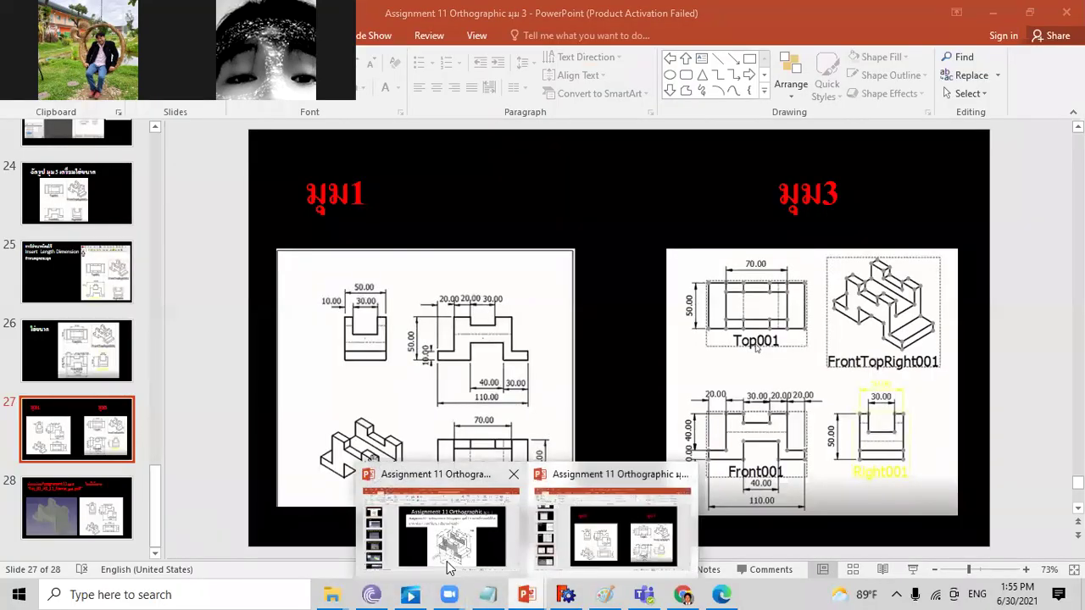
- Switch to the มุม 1 deck and present its Assignment 11 drawing slide full screen
click(446, 555)
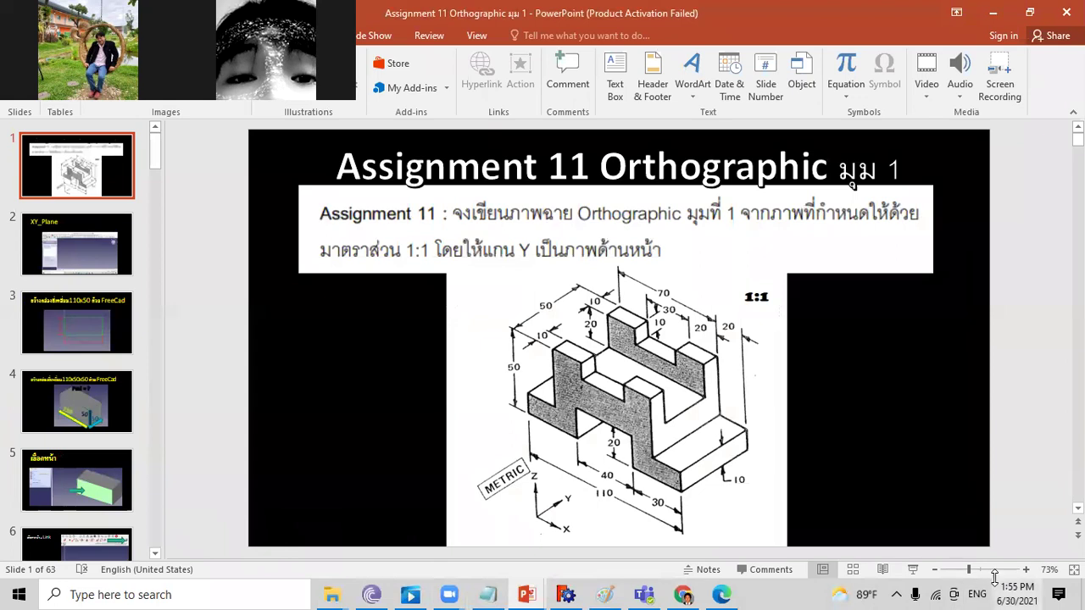
click(913, 569)
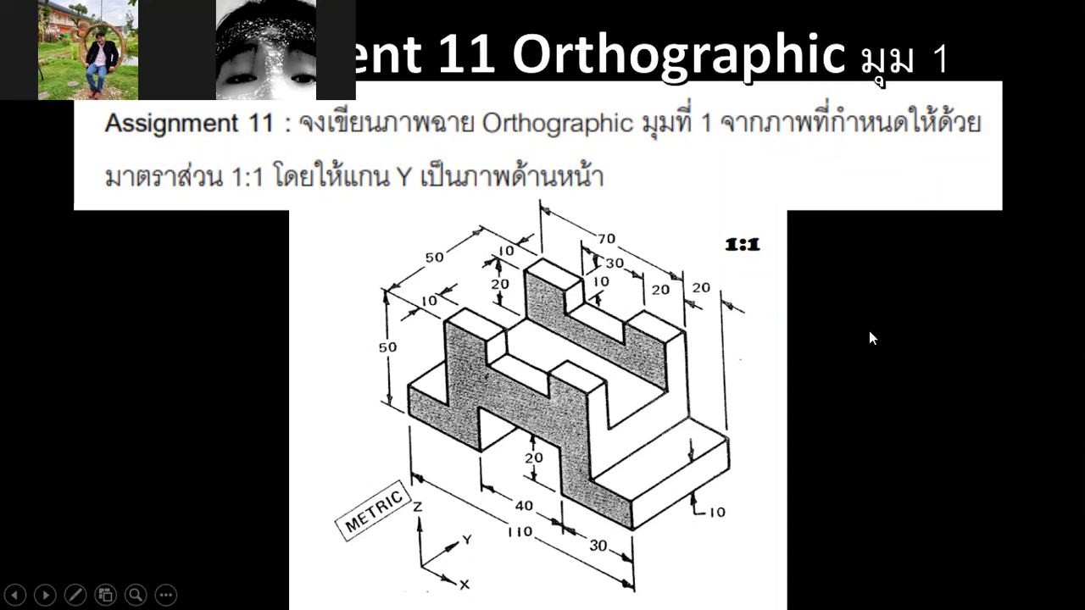
- Step the show past the XY_Plane and 110x50 rectangle slides to the 110x50x50 Pad = ? slide
key(Right)
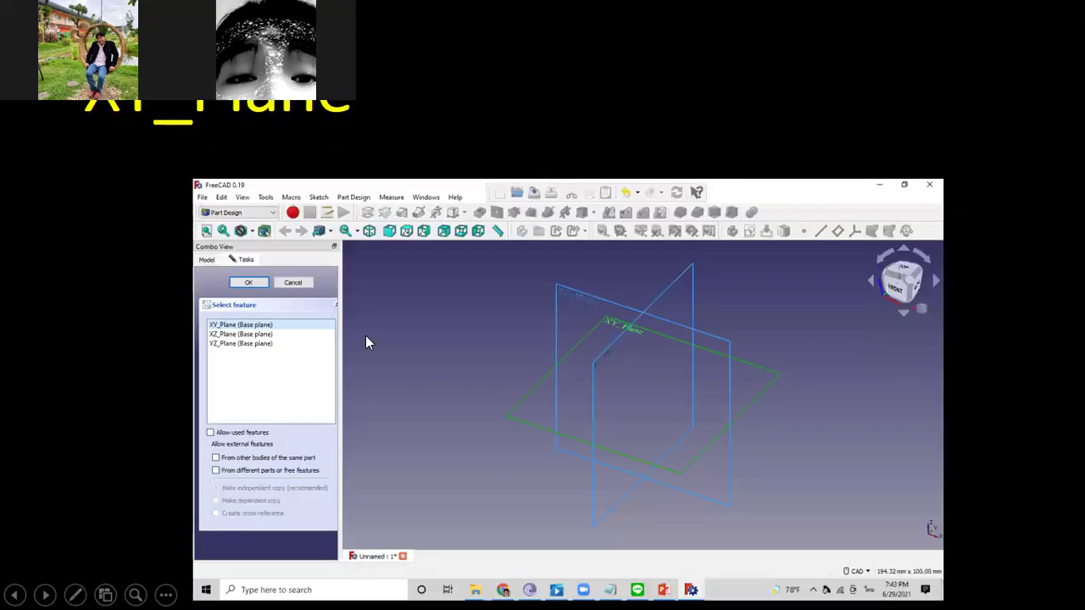
key(Left)
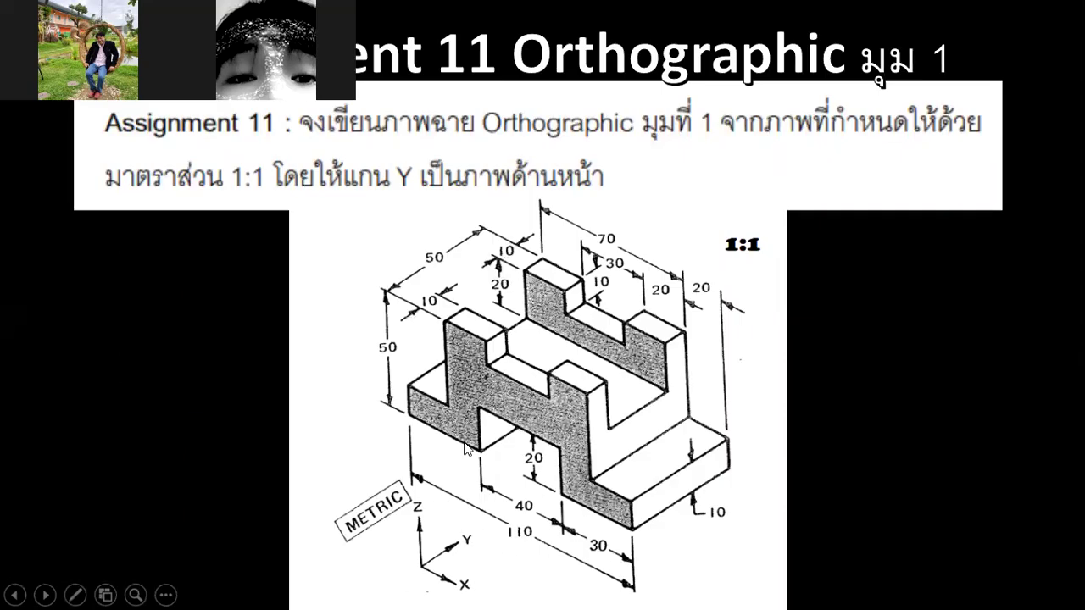
key(Right)
key(Right)
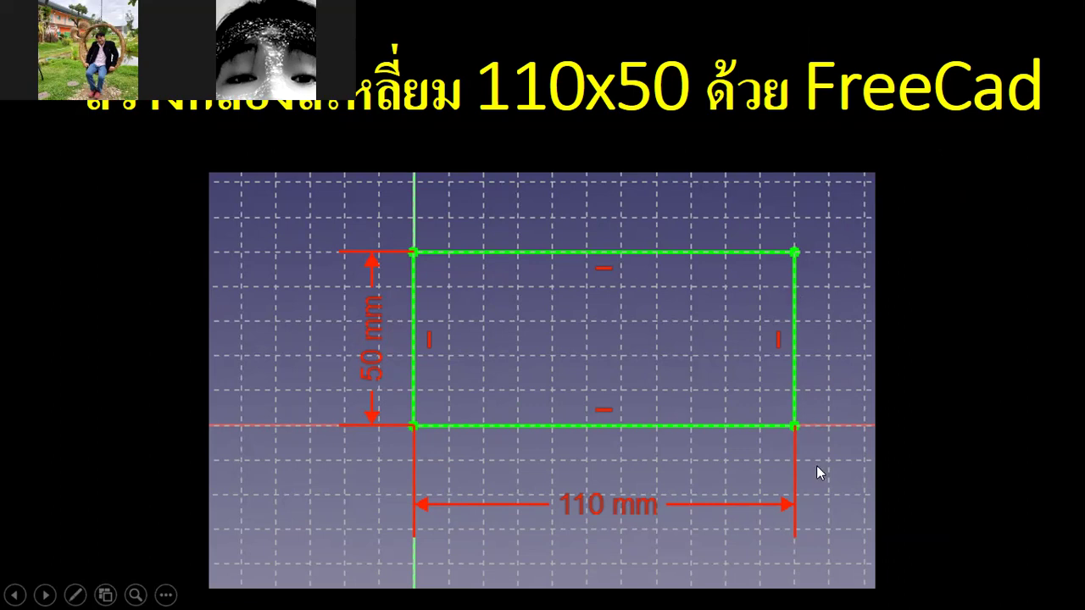
key(Right)
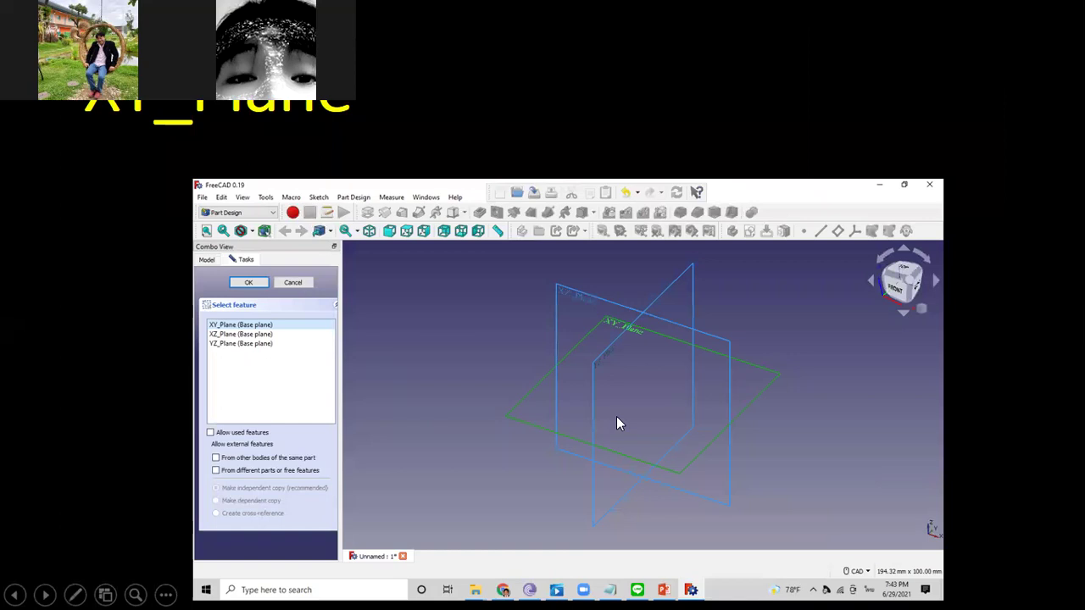
key(Left)
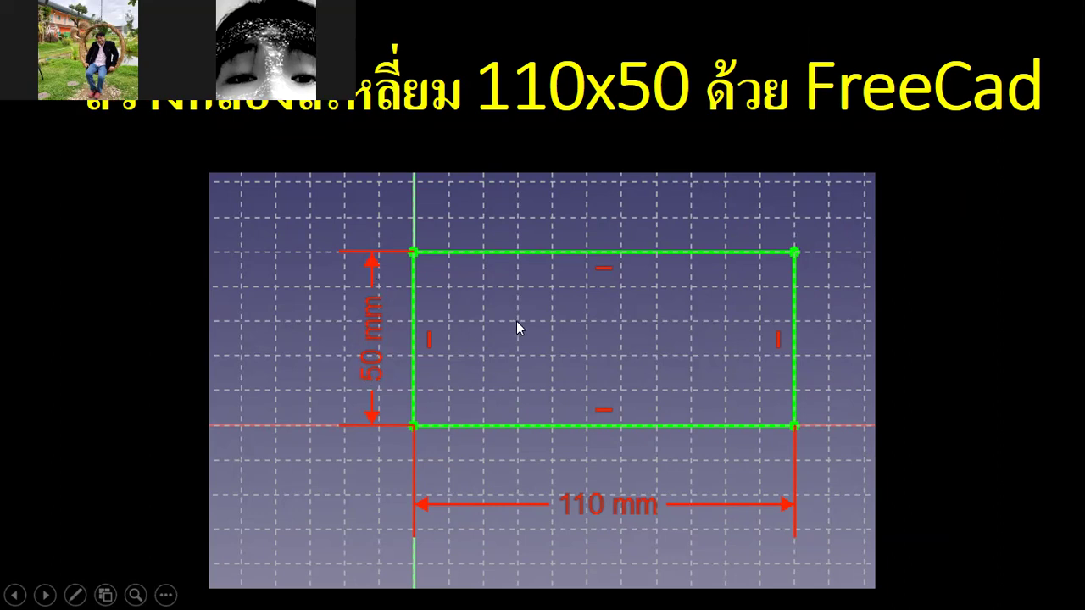
key(Right)
key(Right)
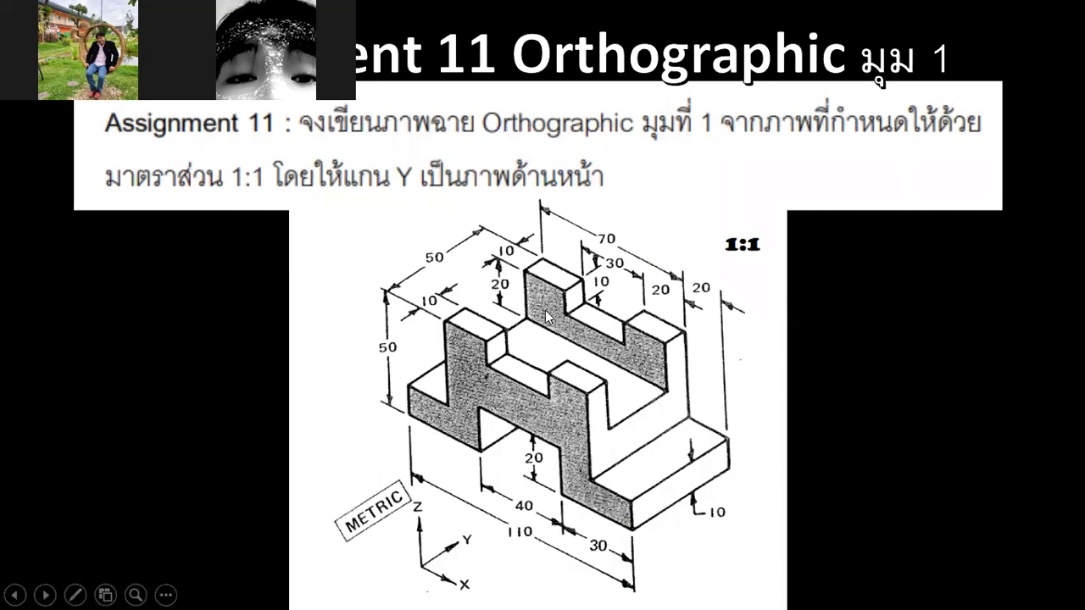
click(765, 388)
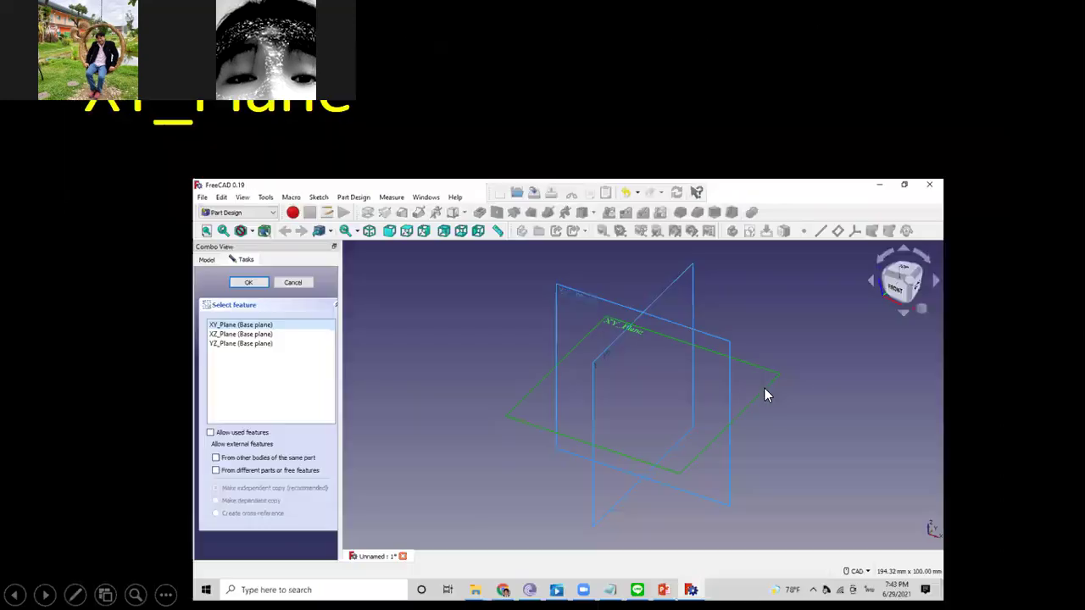
click(765, 388)
click(762, 388)
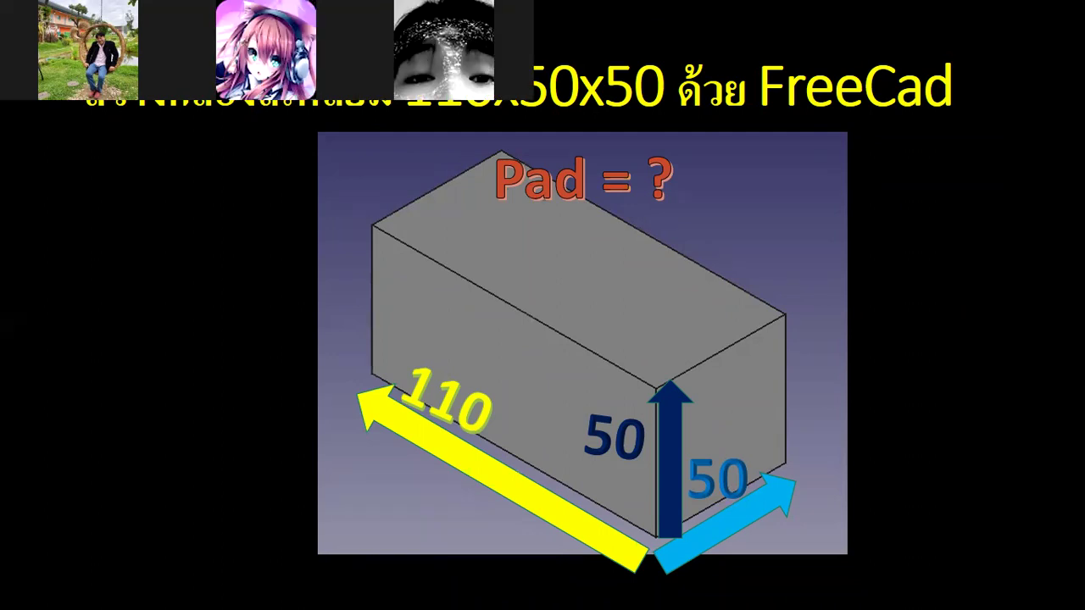
- Step back and forth through the slides, then advance past Pad = ? to the front-face Create sketch slide
key(Right)
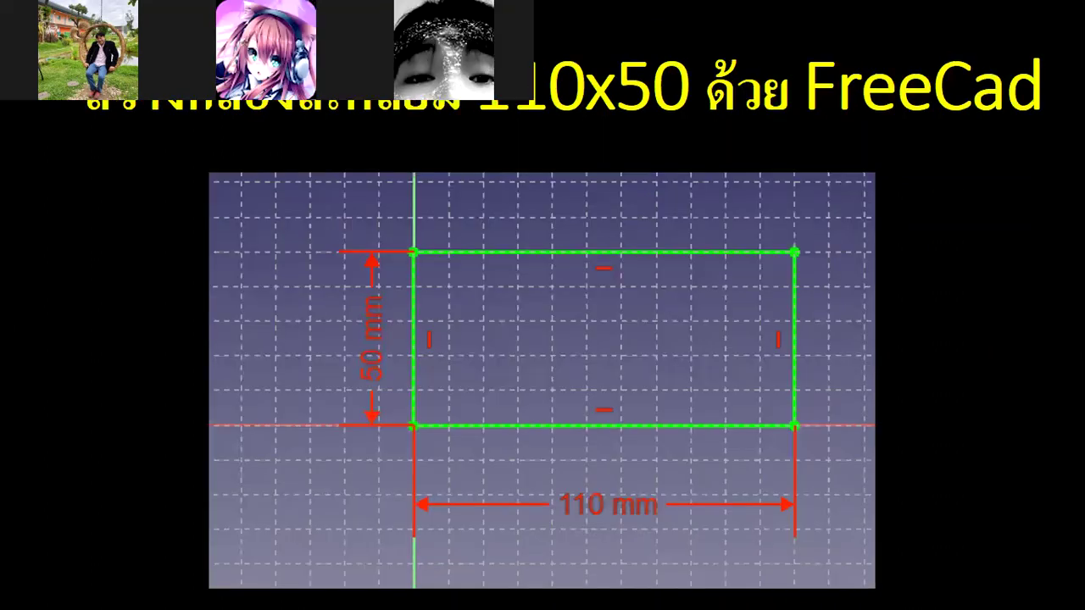
key(Right)
key(Right)
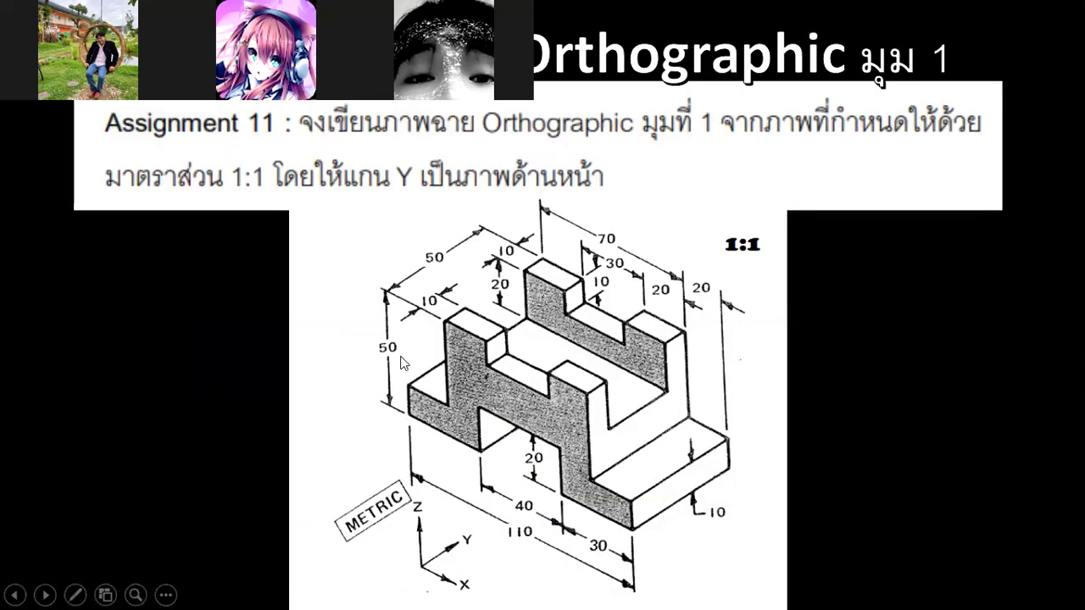
key(Left)
key(Left)
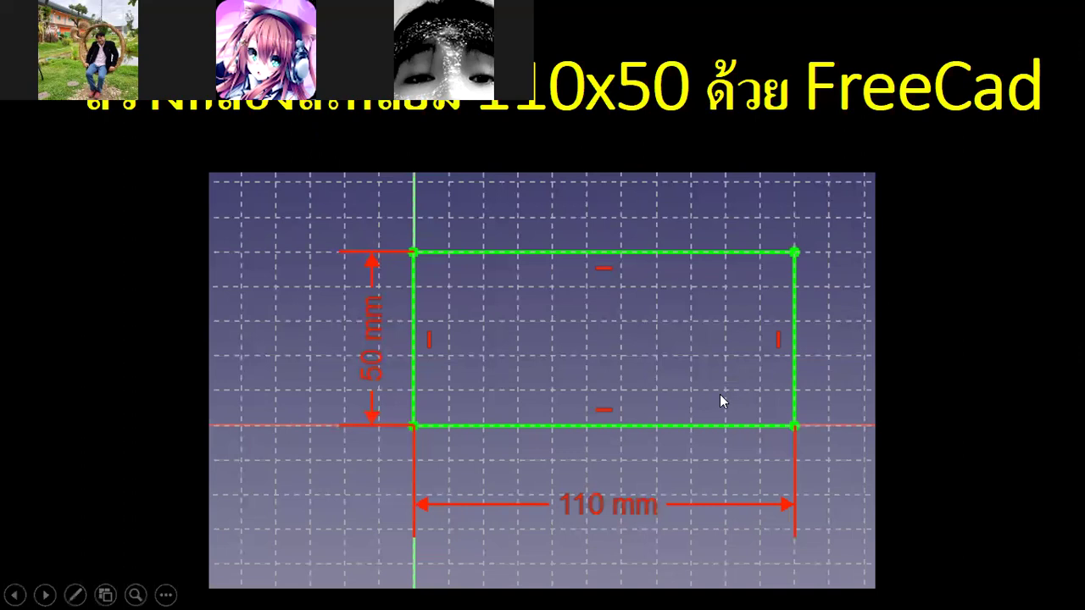
key(Left)
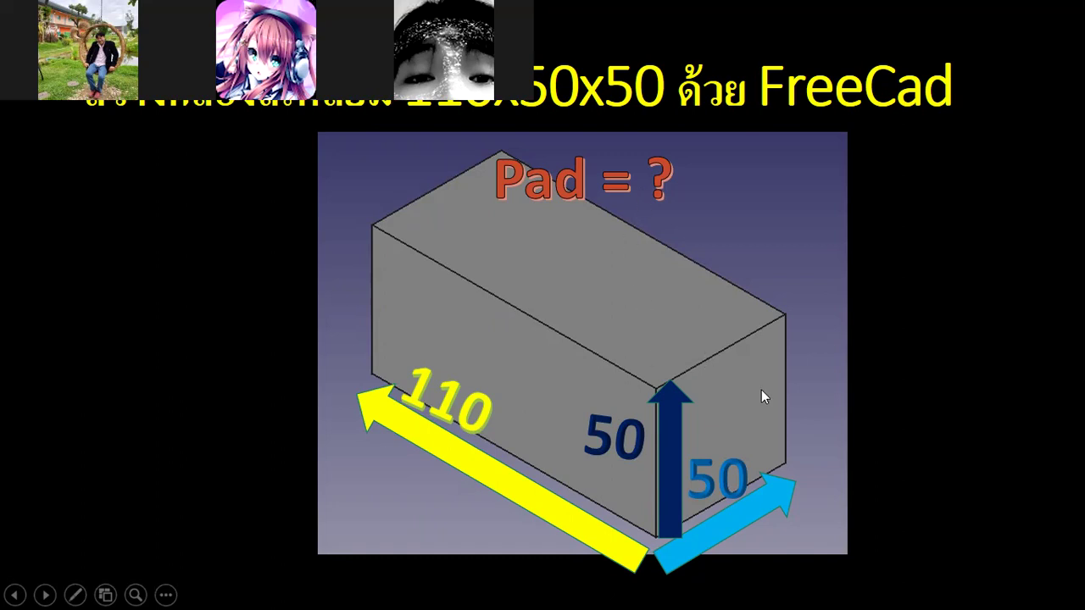
key(Right)
key(Right)
key(Right)
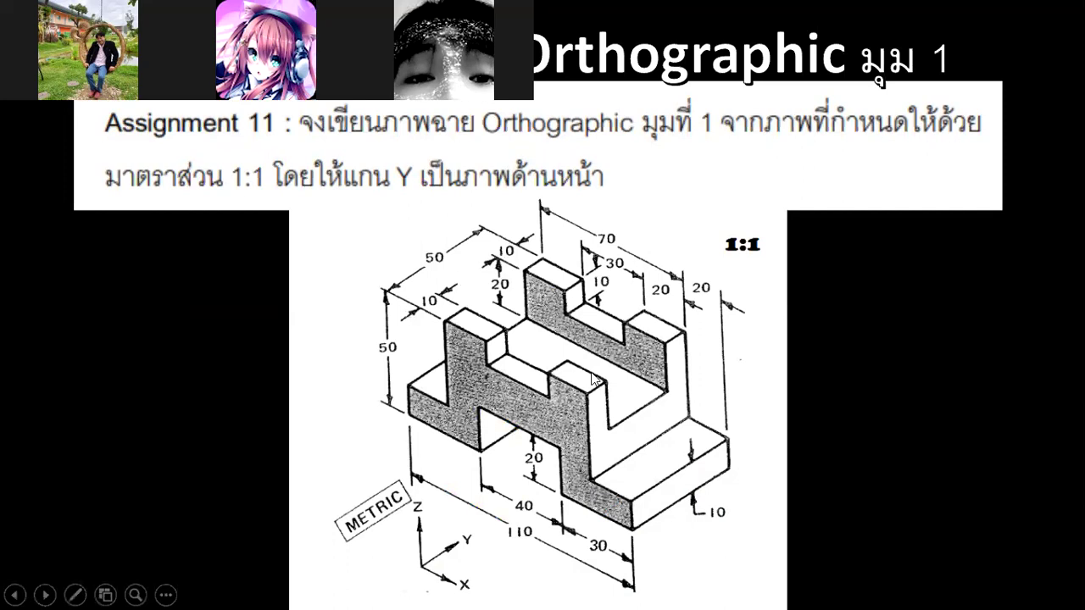
key(Right)
key(Right)
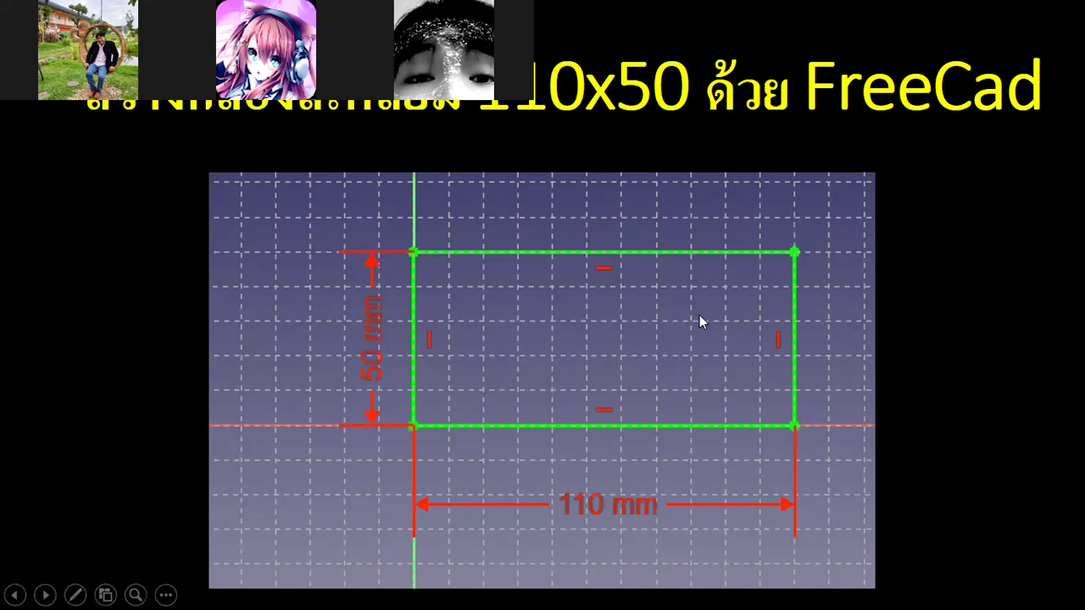
key(Right)
key(Left)
key(Right)
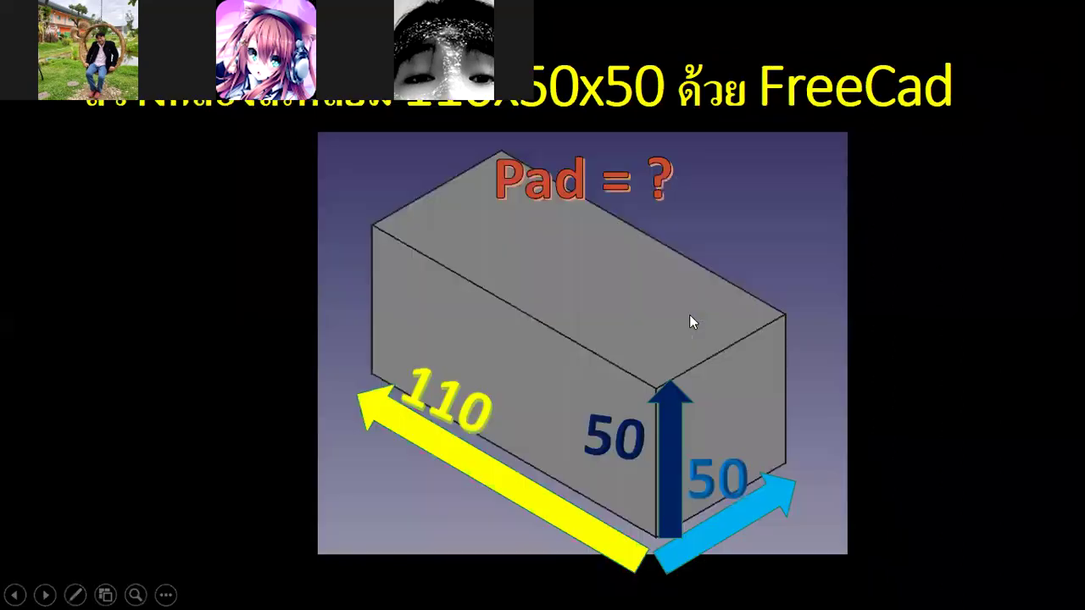
key(Right)
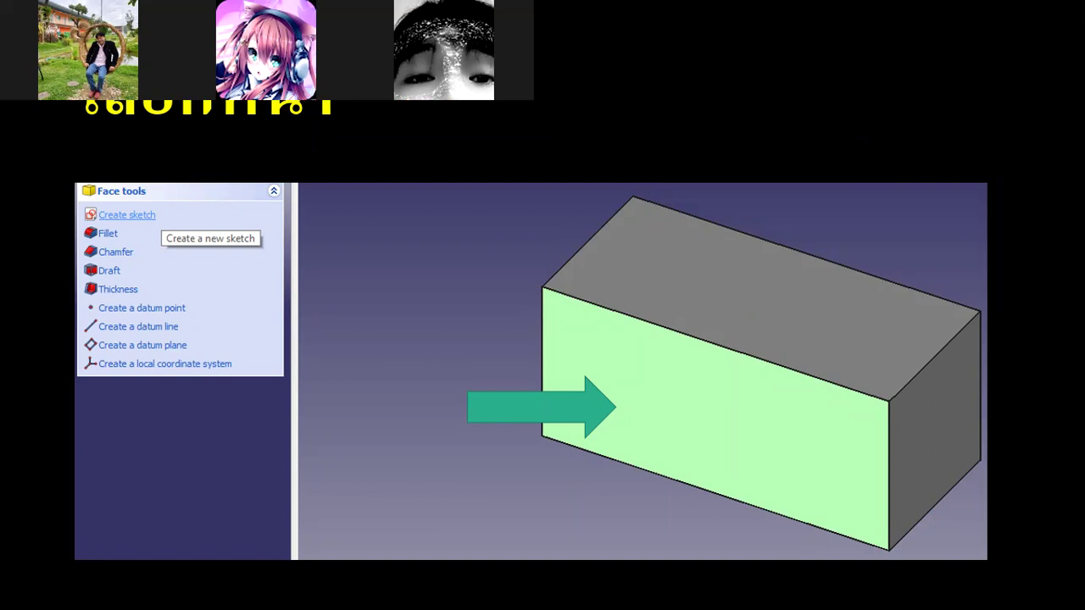
- Advance through the Face tools slides to the slide on linking an edge to external geometry
click(316, 284)
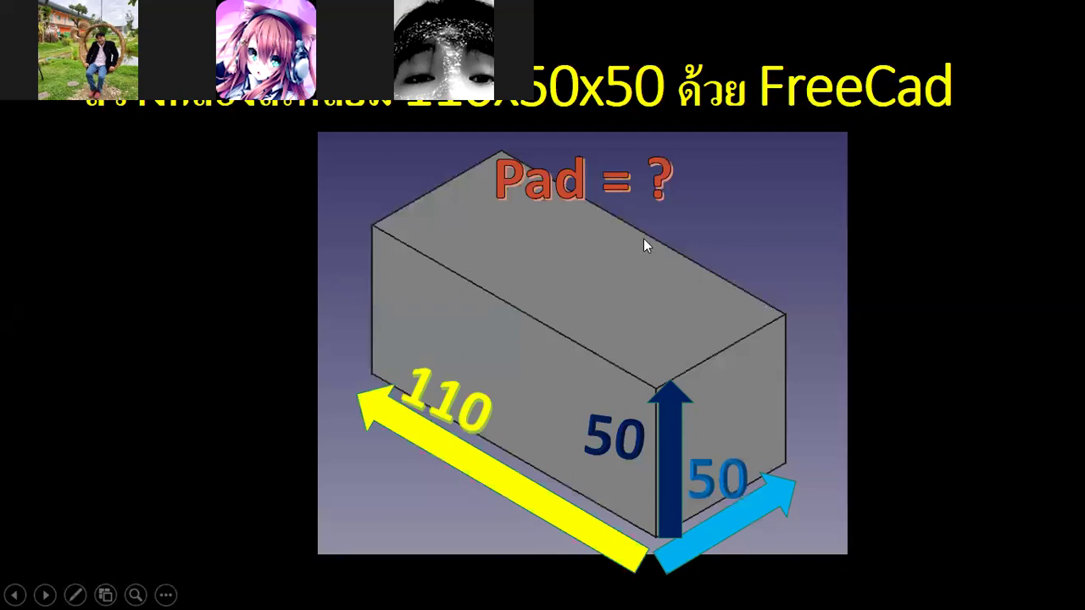
click(496, 301)
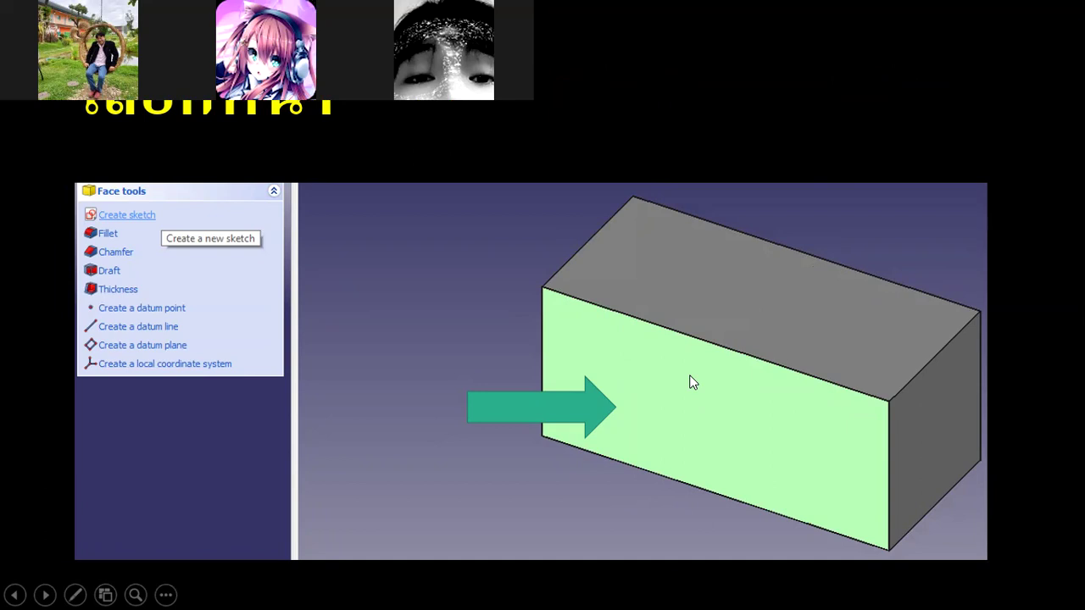
click(759, 427)
click(756, 428)
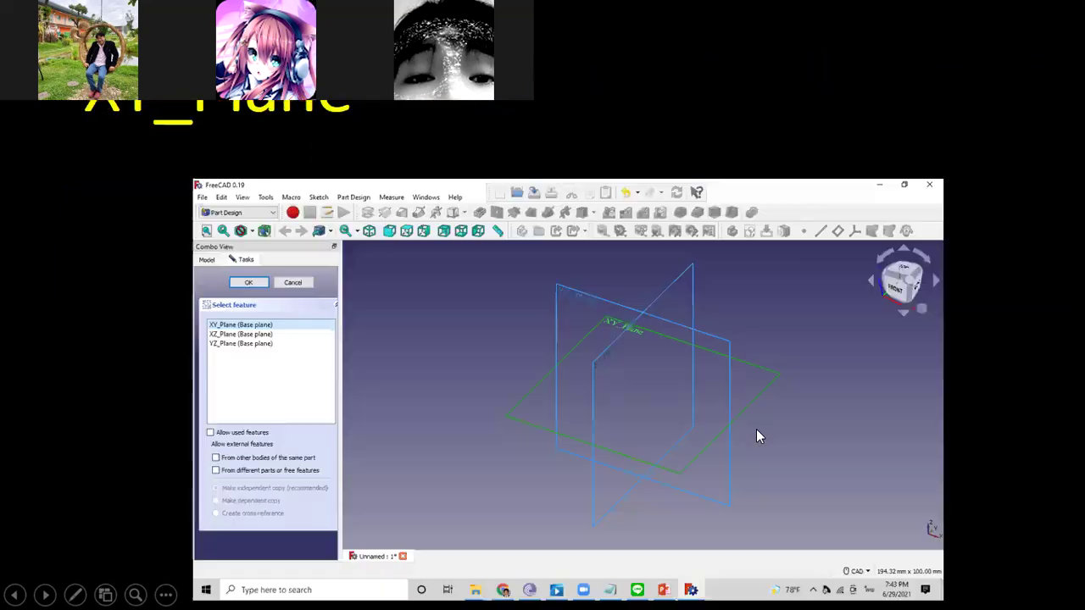
click(758, 435)
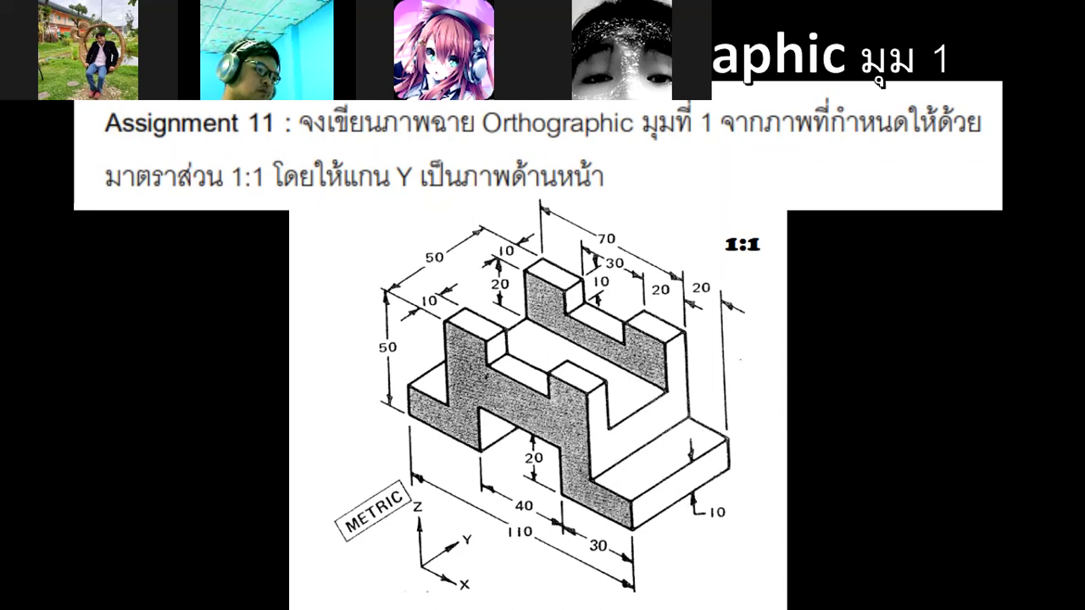
key(Right)
key(Right)
key(Right)
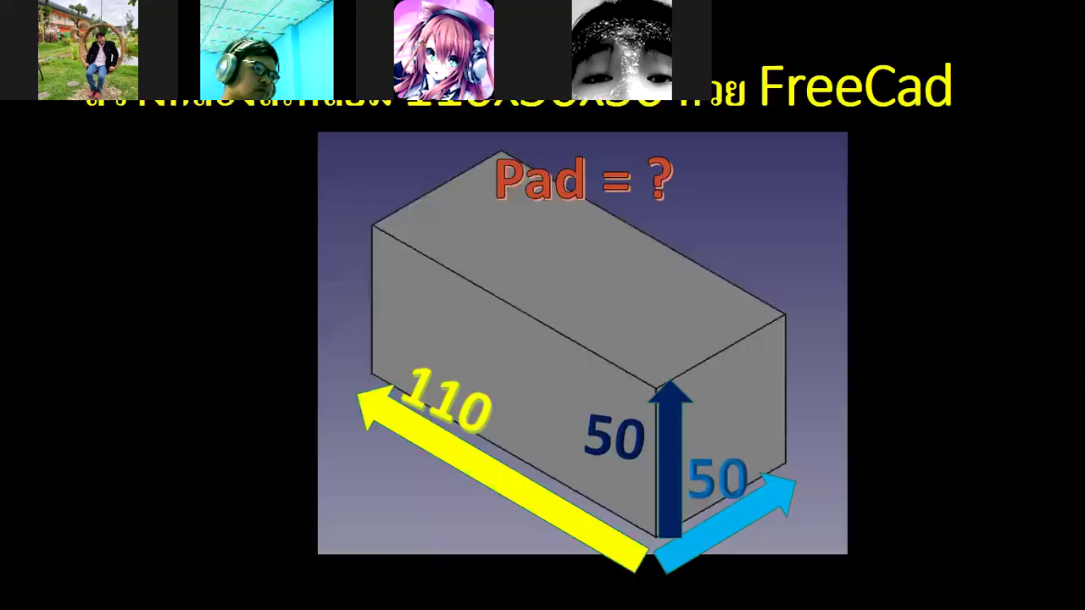
key(Right)
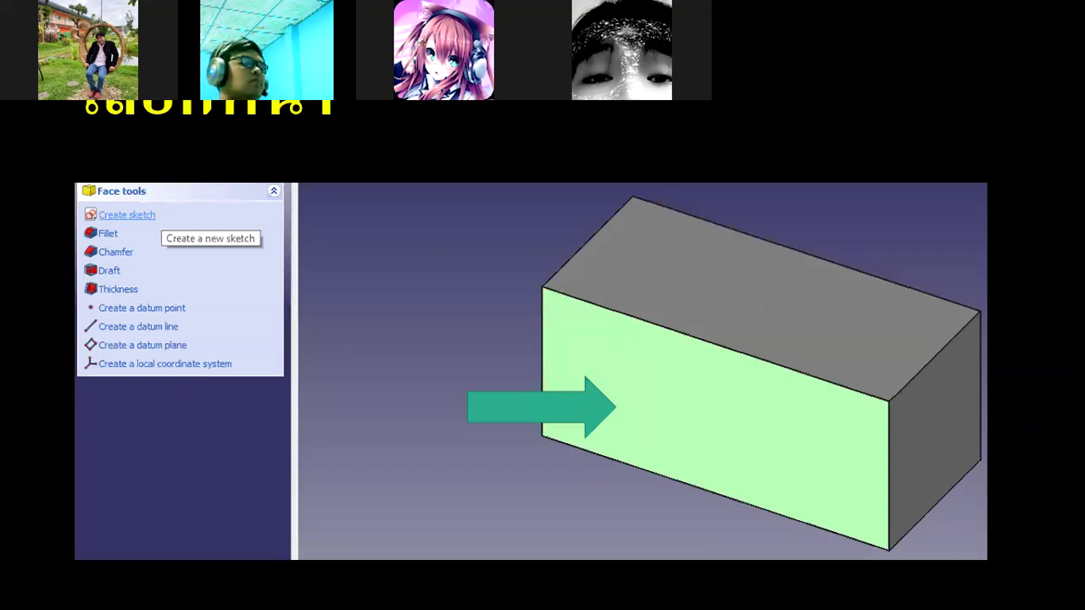
key(Right)
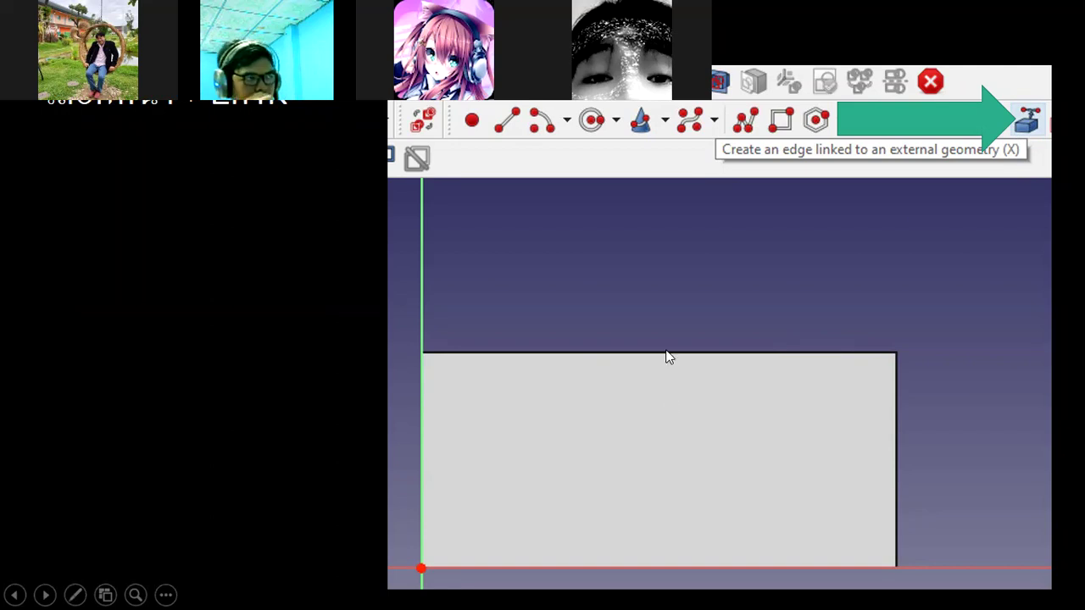
- Click through the Points and completed front-profile sketch slides, then step the show to the Assignment 11 drawing
click(915, 387)
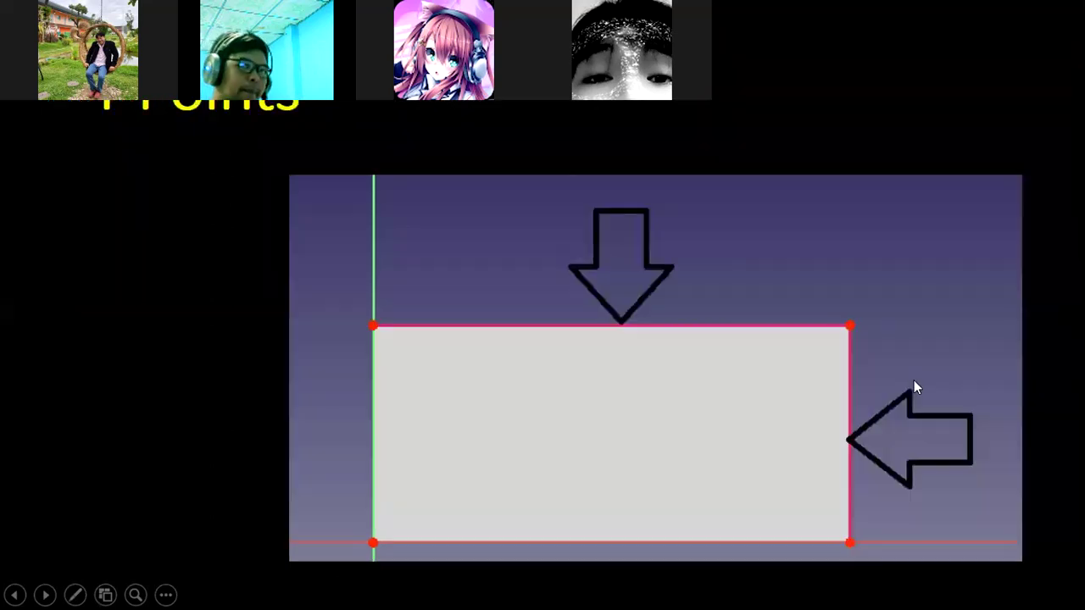
click(914, 381)
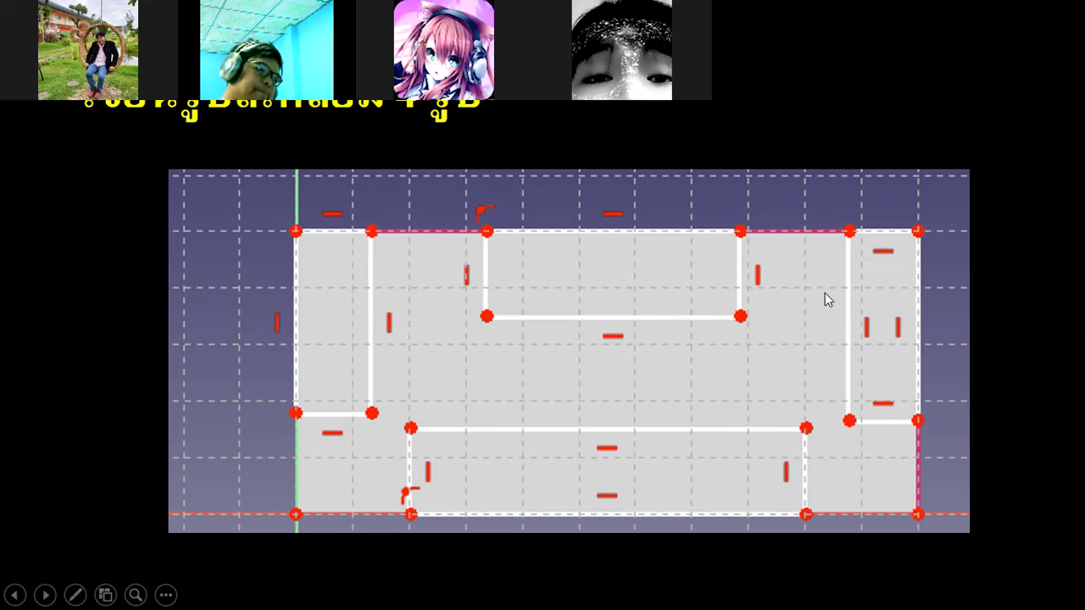
key(Right)
key(Right)
key(Right)
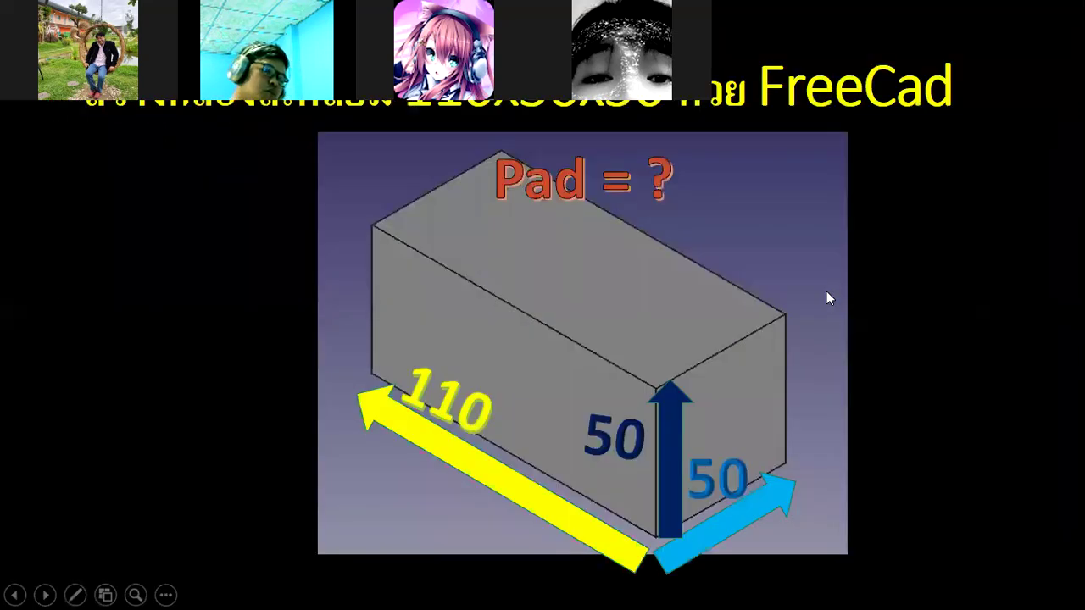
key(Left)
key(Left)
key(Left)
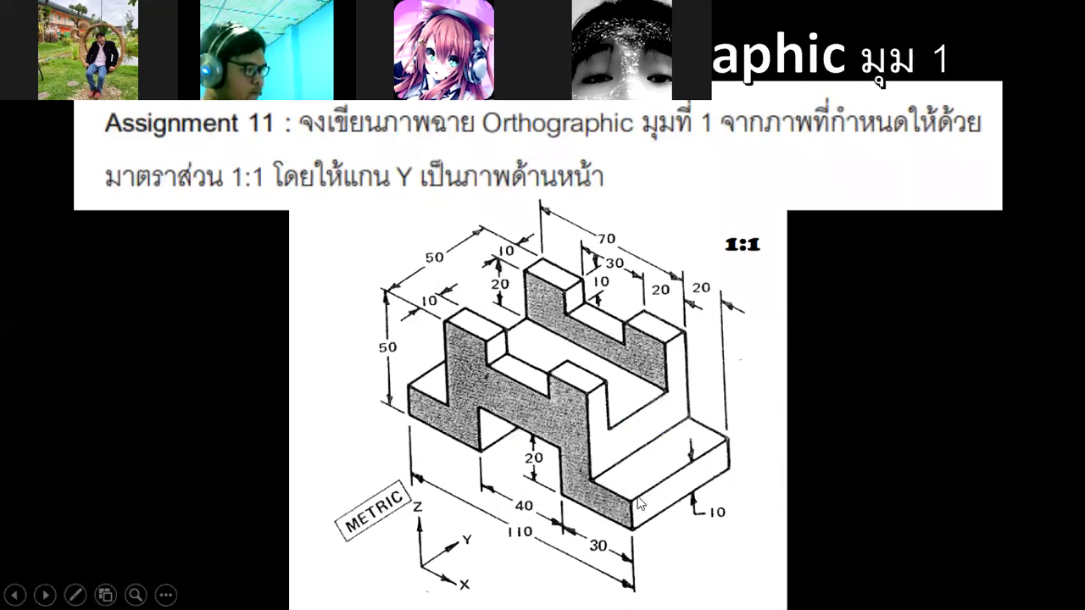
click(709, 427)
click(708, 427)
click(709, 427)
click(708, 427)
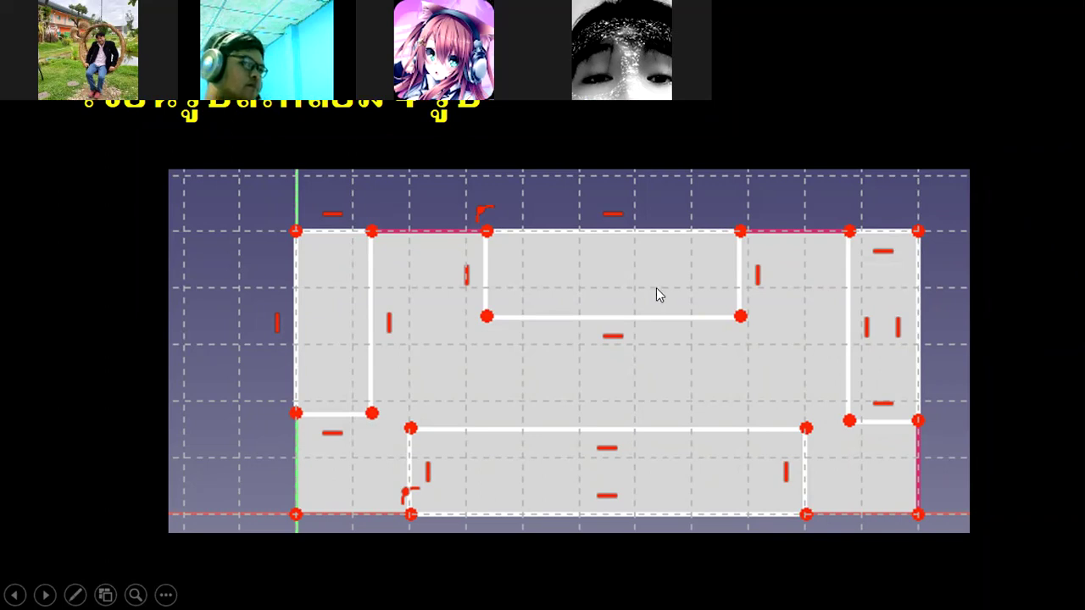
click(632, 499)
click(632, 500)
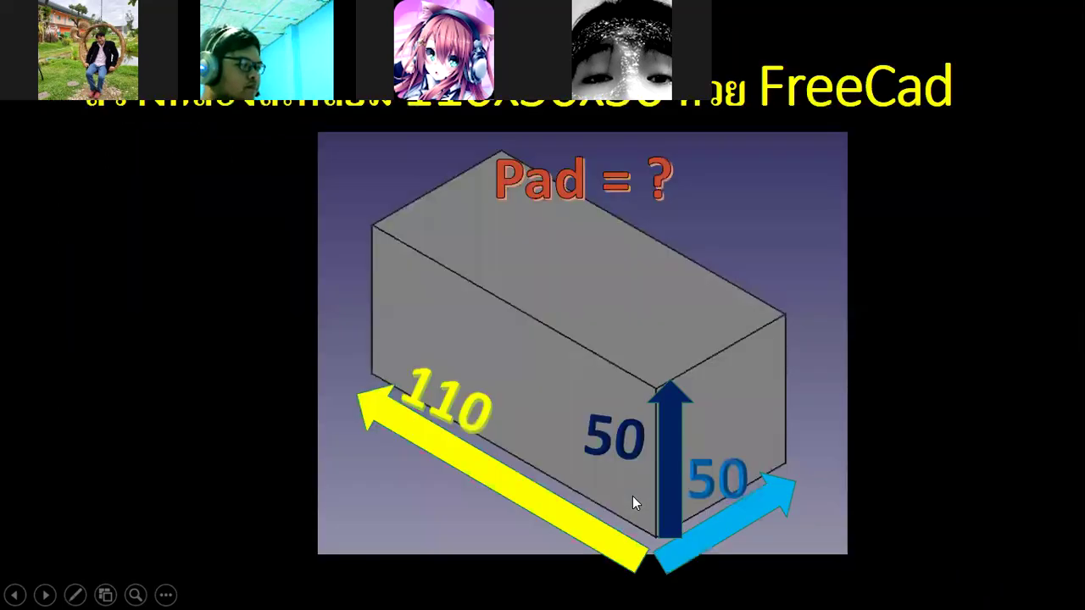
click(632, 500)
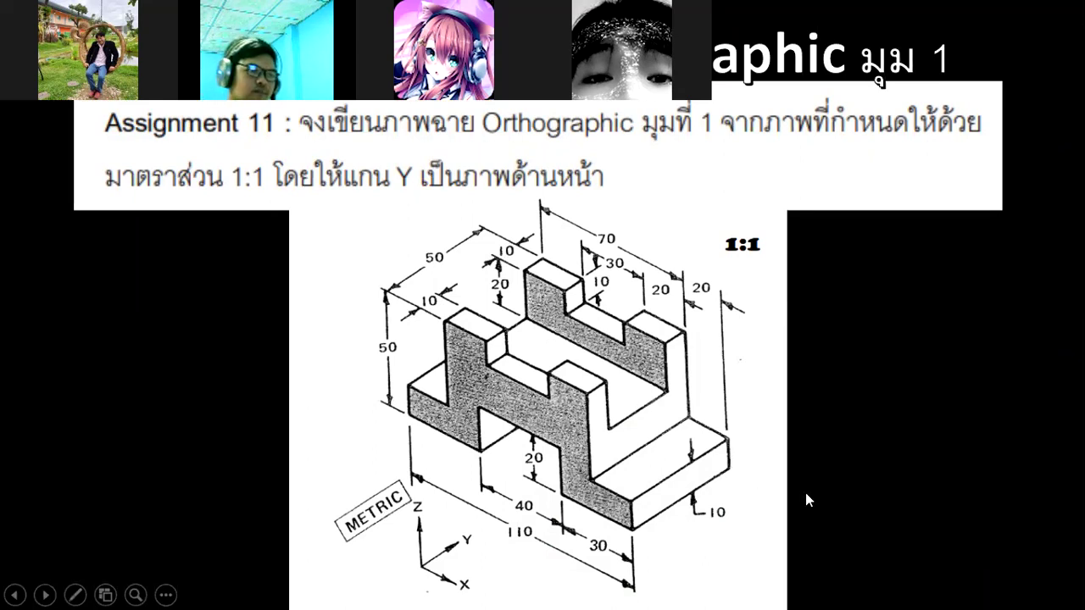
- Advance past the screenshot and rectangle slides to the external-geometry sketcher toolbar slide
key(Right)
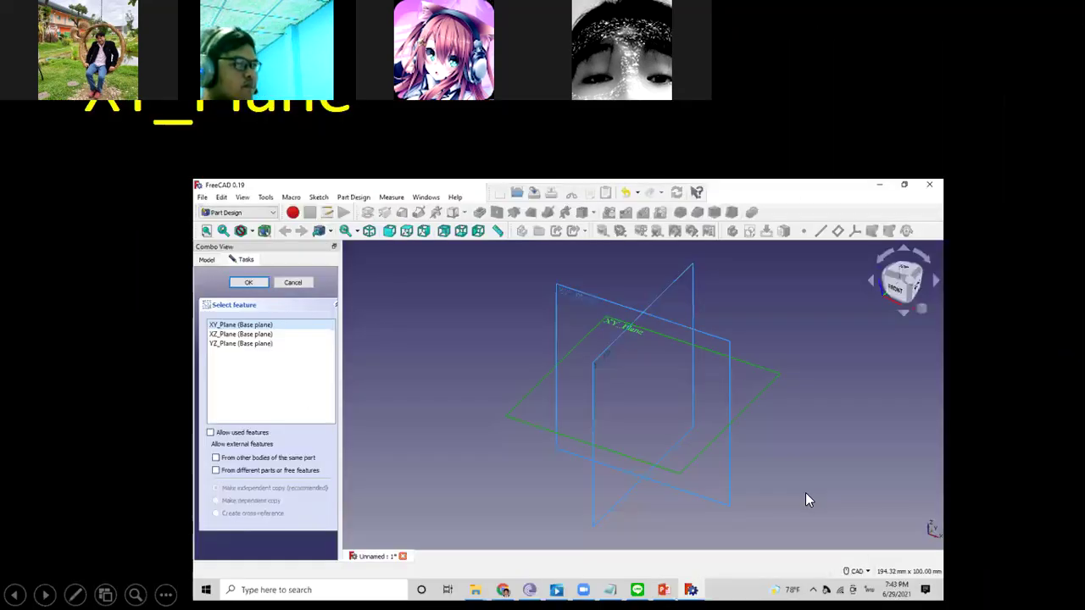
key(Right)
key(Right)
key(Right)
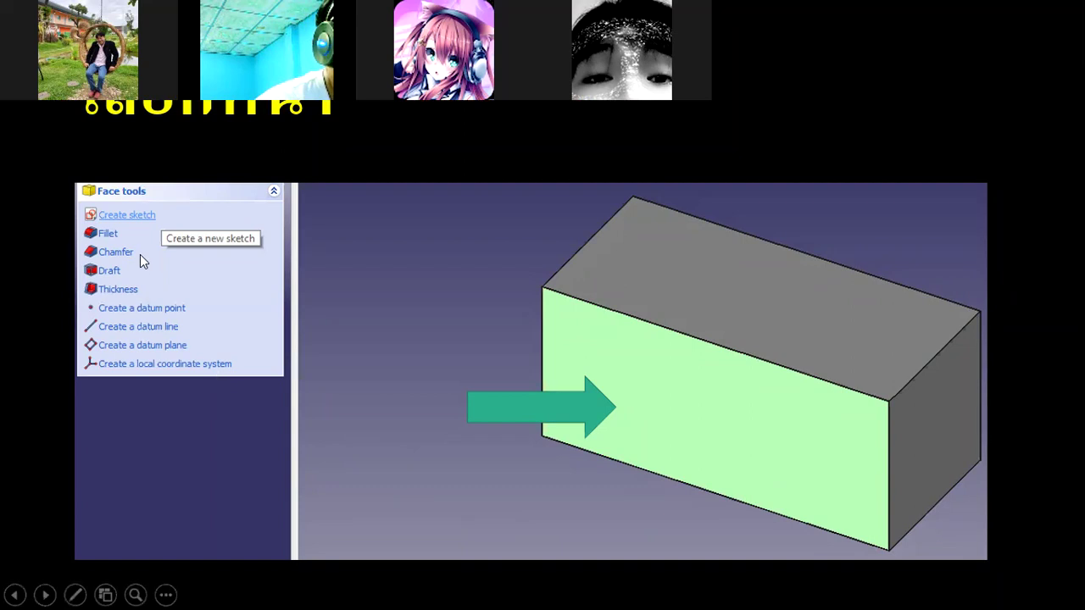
click(791, 500)
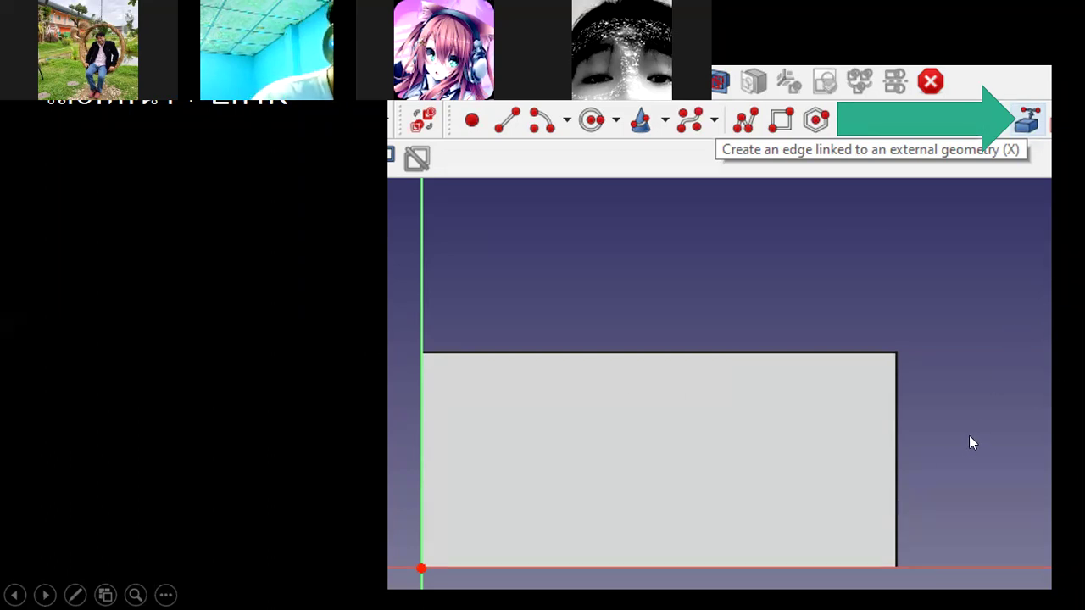
- Move to the Points slide, briefly revisit the toolbar slide, then reach the constrained grid sketch slide
click(832, 353)
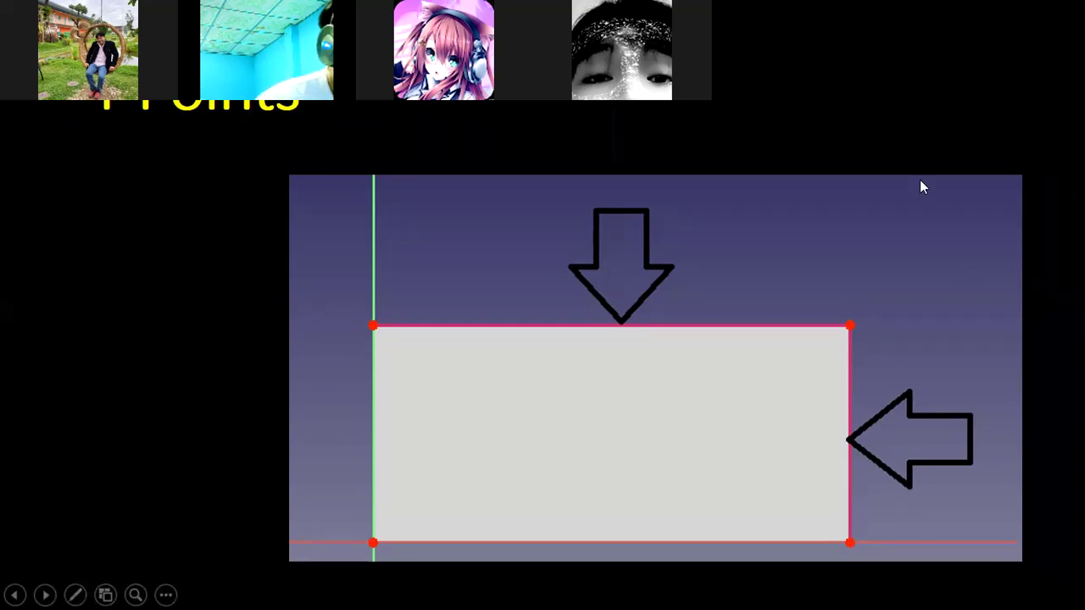
click(921, 239)
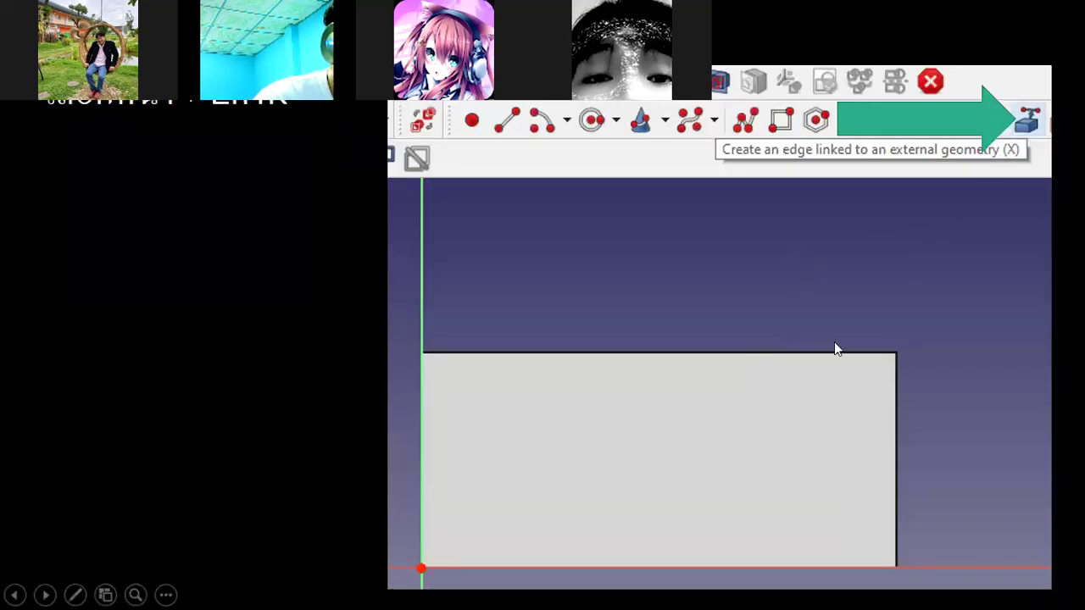
click(921, 392)
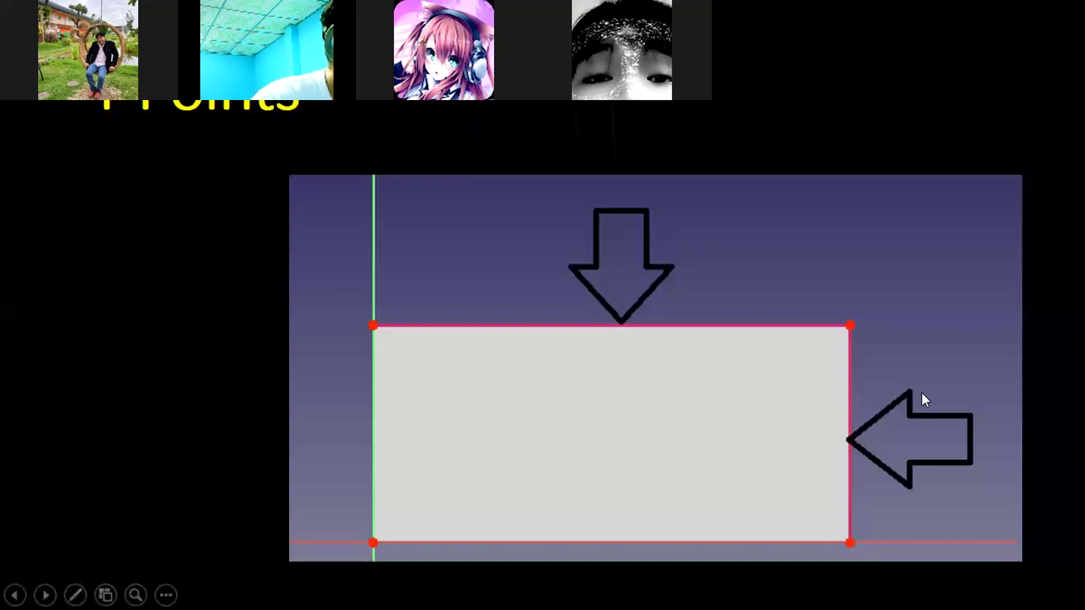
click(961, 334)
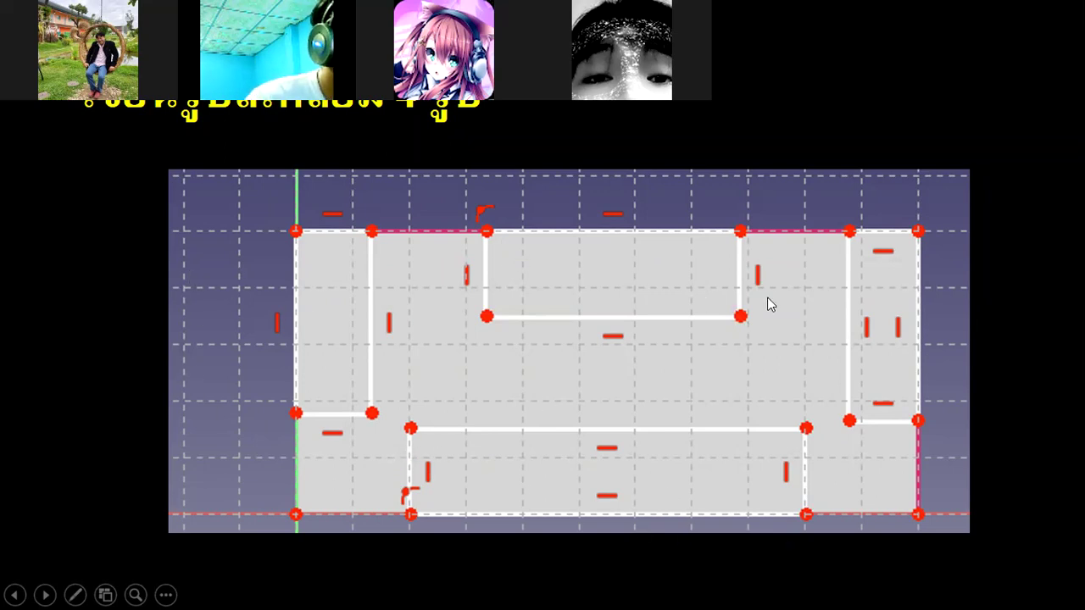
- Advance to the comparison slide showing the Insert length dialog holding 50-10mm
click(814, 359)
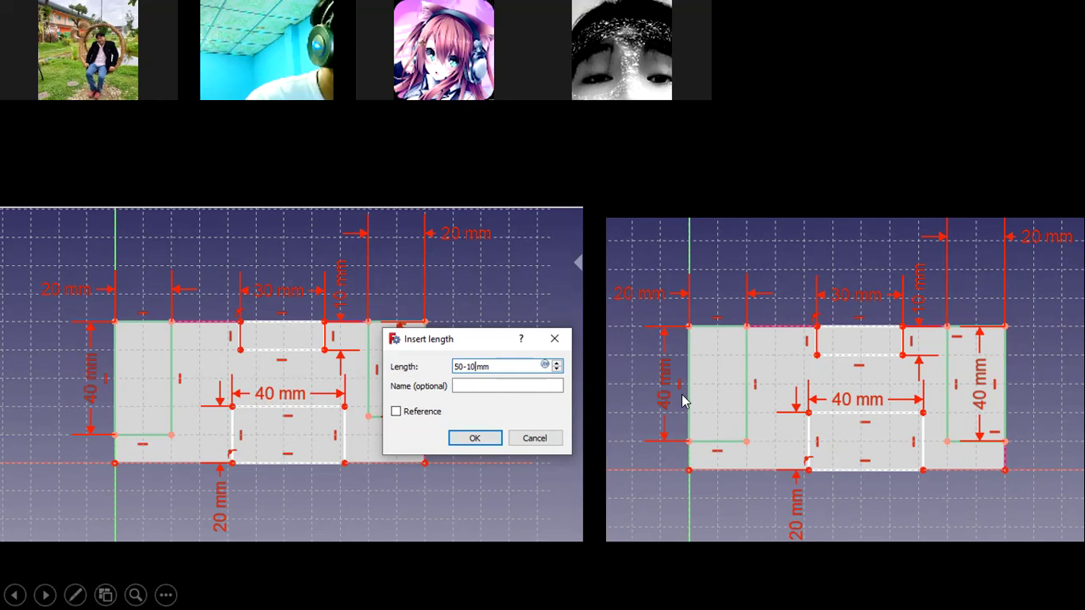
- Step back to the 110x50 rectangle slide, then forward through the Pocket slides to Assignment 11
key(Left)
key(Left)
key(Left)
key(Left)
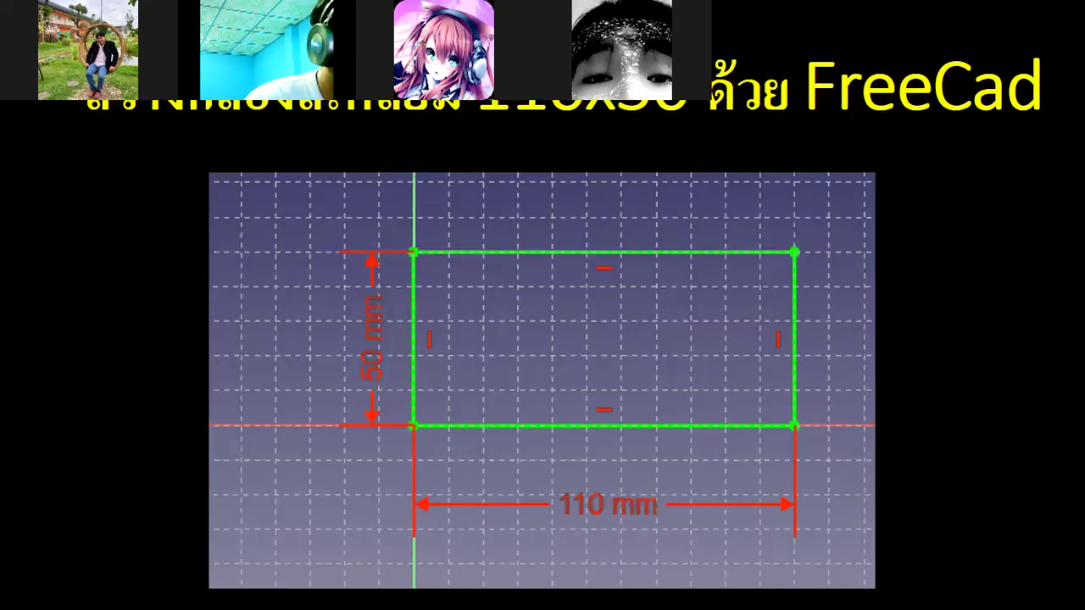
key(Left)
key(Left)
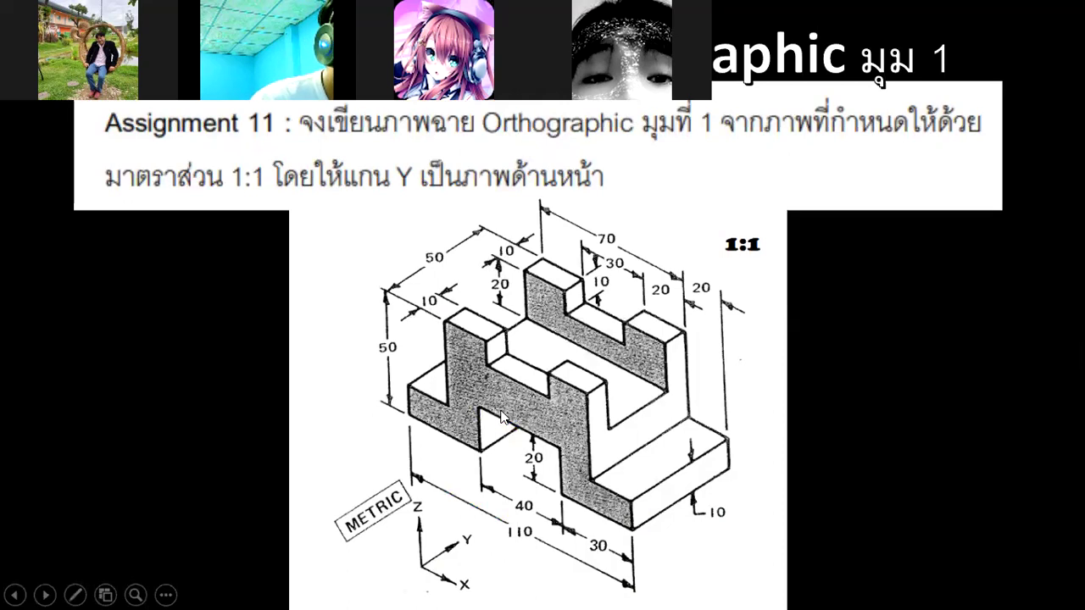
key(Right)
key(Right)
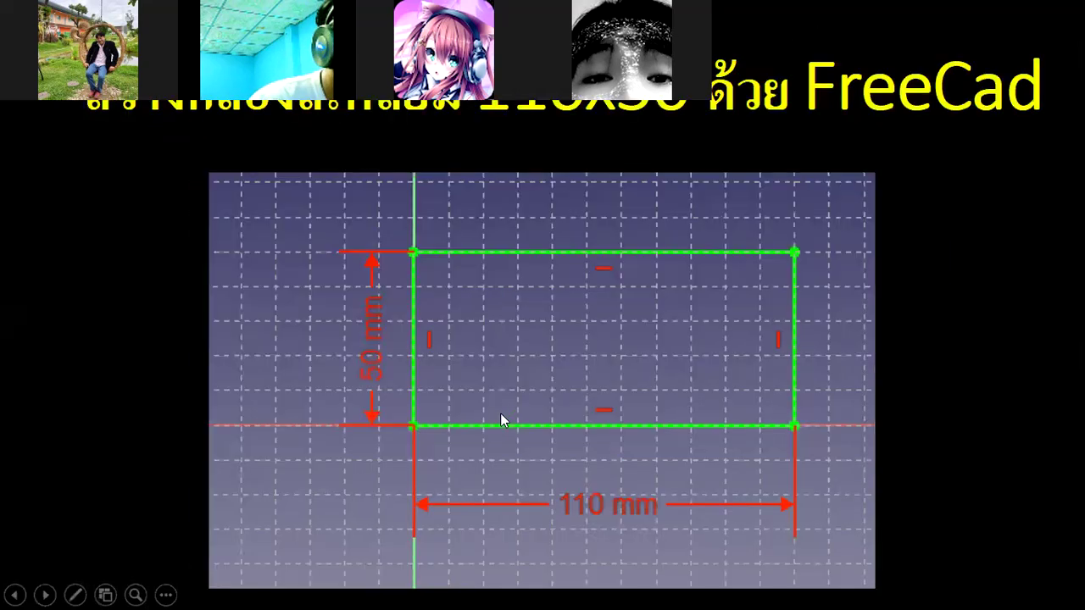
key(Right)
key(Right)
key(Right)
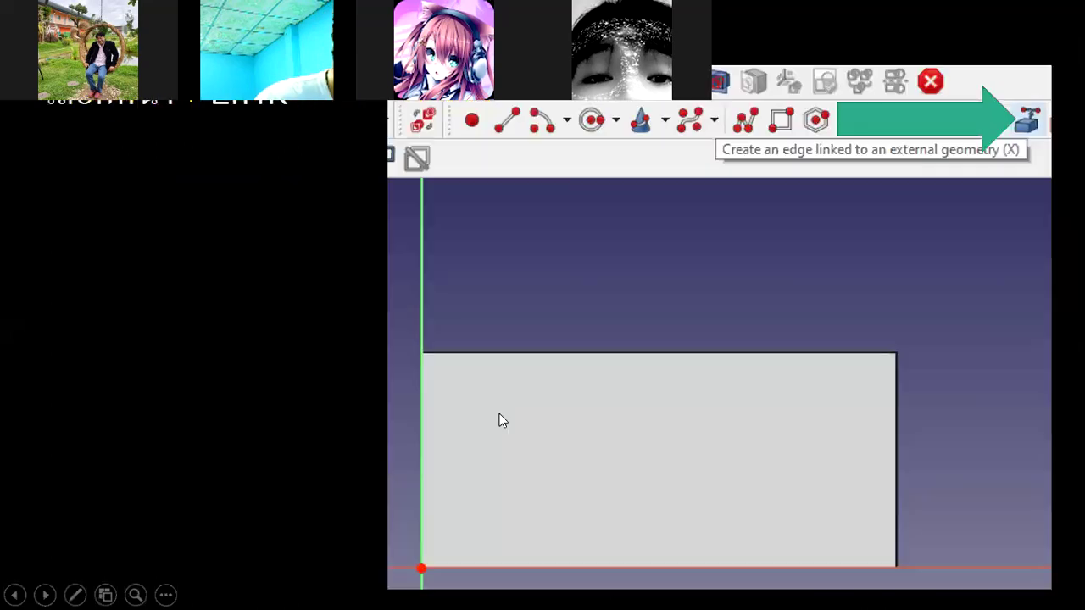
key(Right)
key(Right)
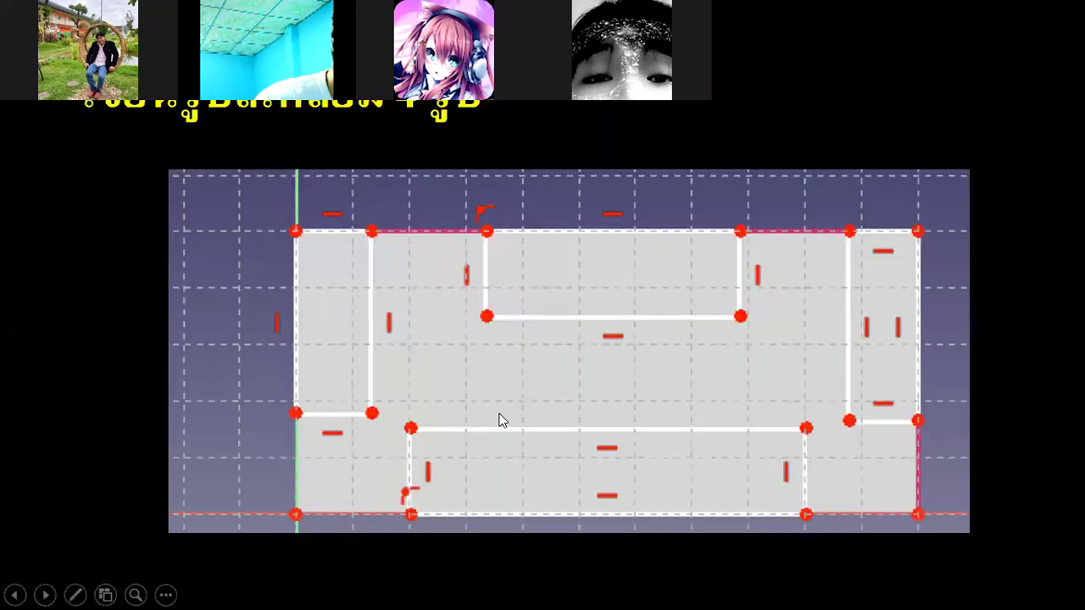
key(Right)
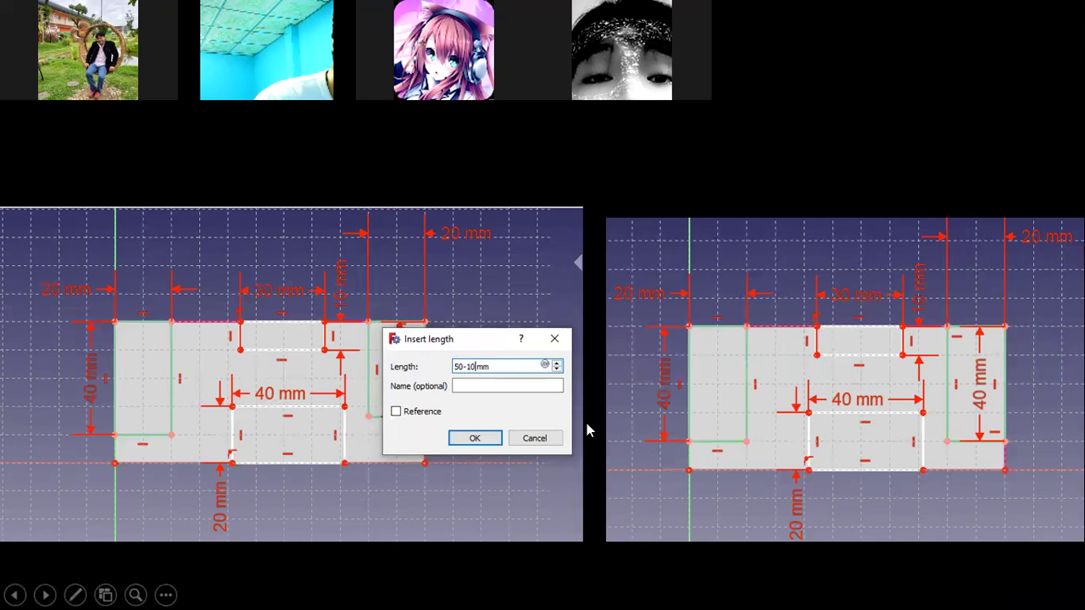
key(Right)
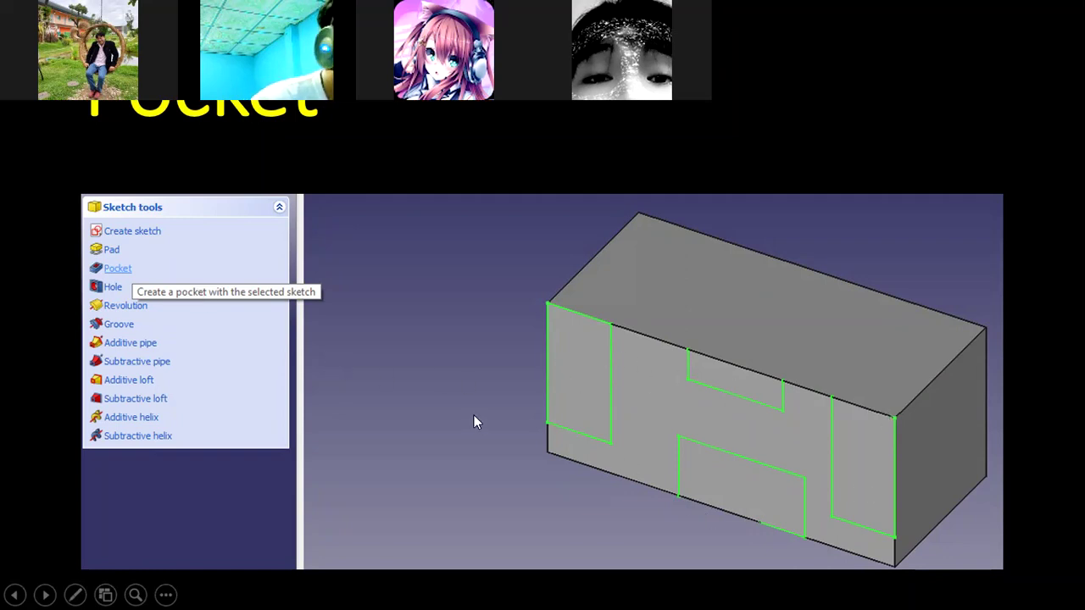
click(502, 376)
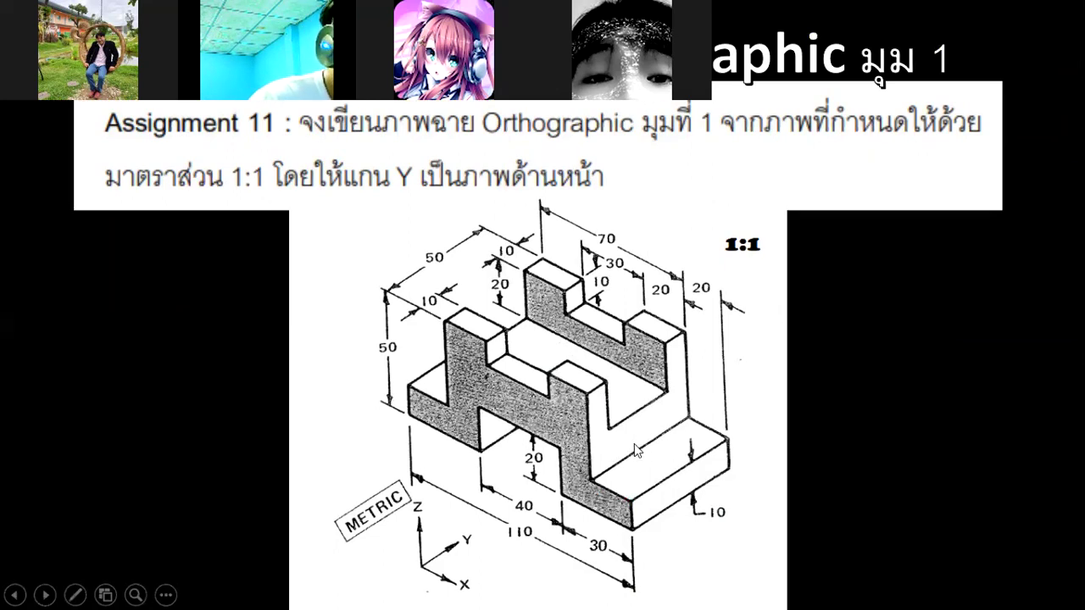
- Advance through the Pad, Pocket, face-selection and rectangles slides to the Link slide with 30 mm and 20 mm sketches
key(Right)
key(Right)
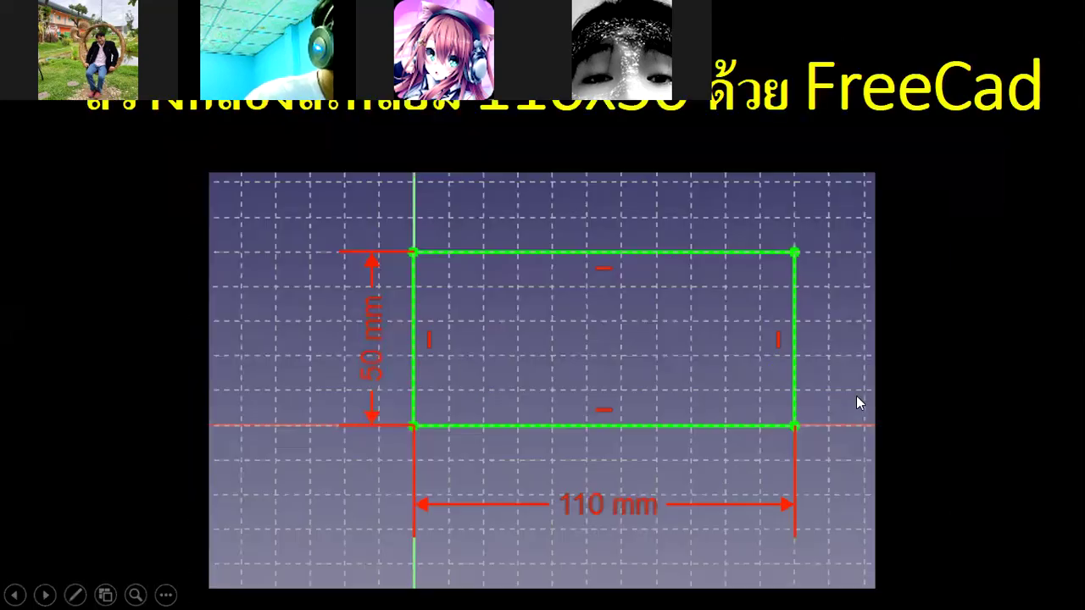
key(Right)
key(Right)
key(Right)
key(Right)
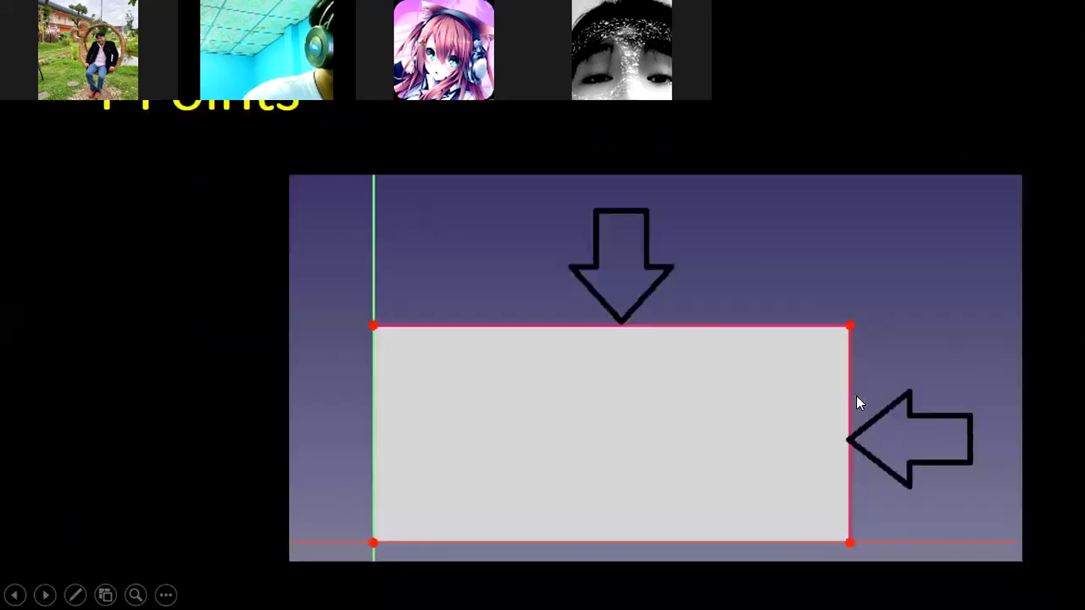
key(Right)
key(Right)
key(Right)
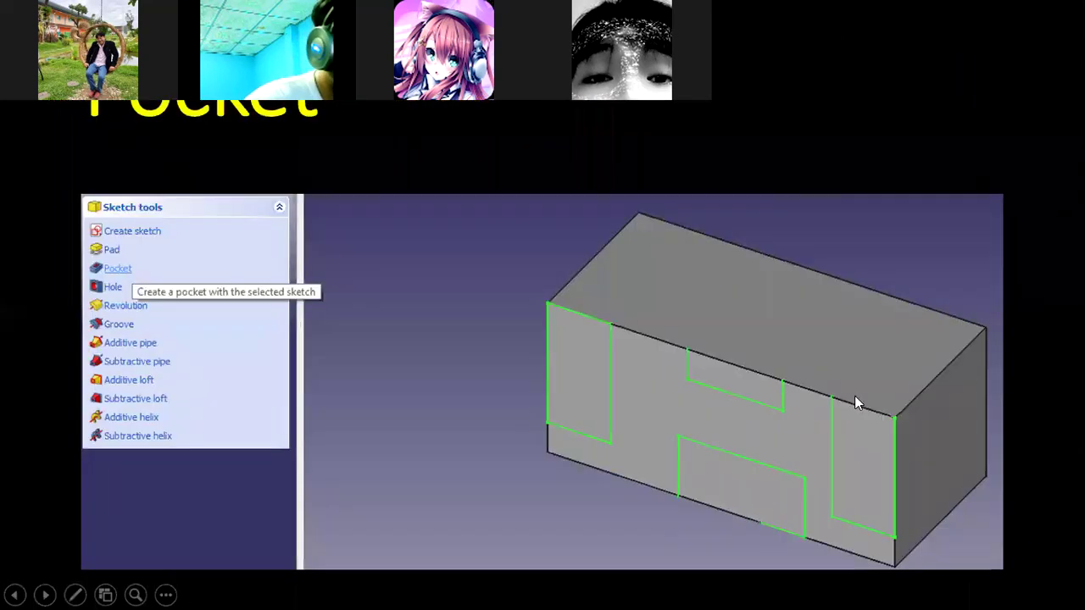
key(Right)
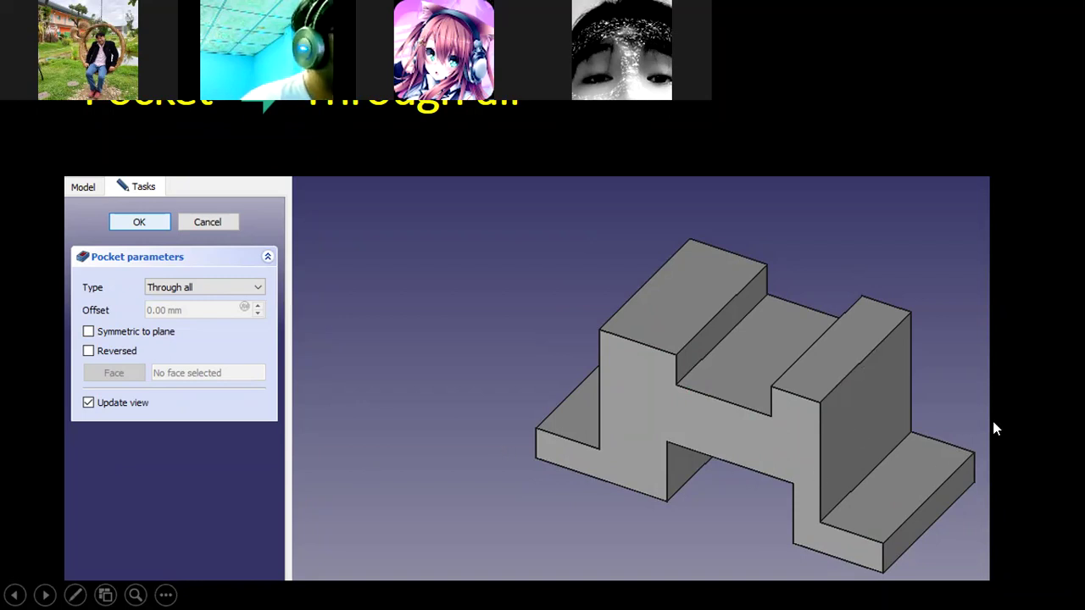
click(883, 461)
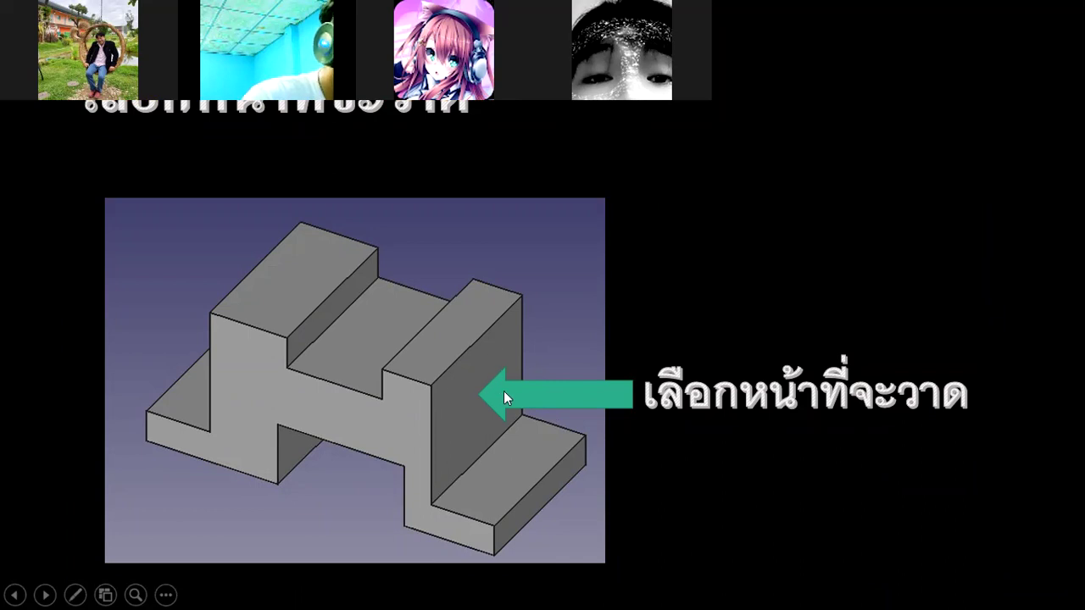
click(565, 383)
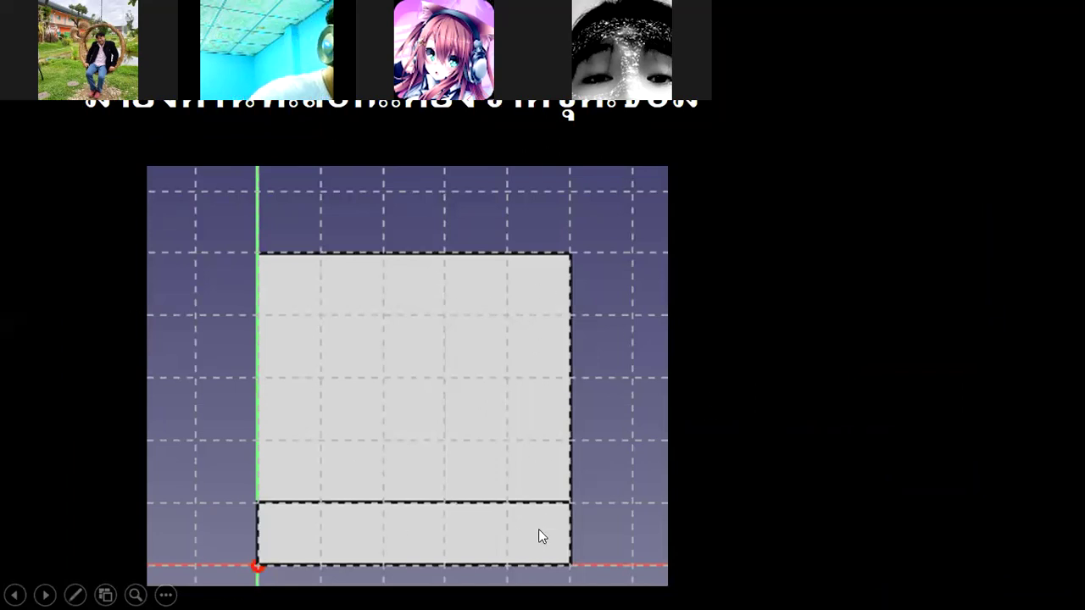
click(907, 352)
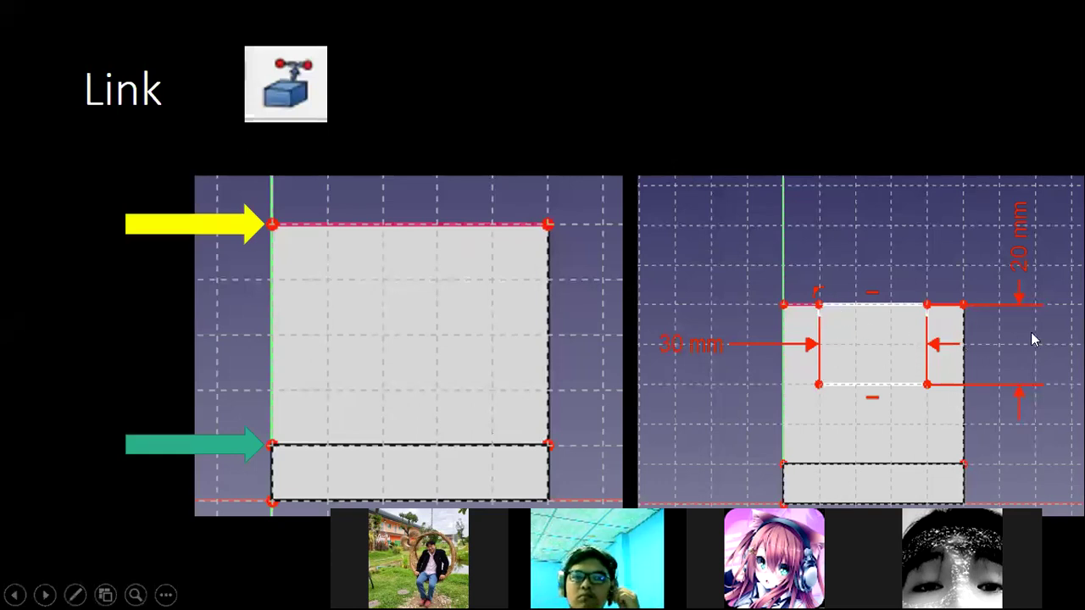
- Go on to the dimension-entry slide, then scroll back to the Assignment 11 Orthographic slide
click(642, 333)
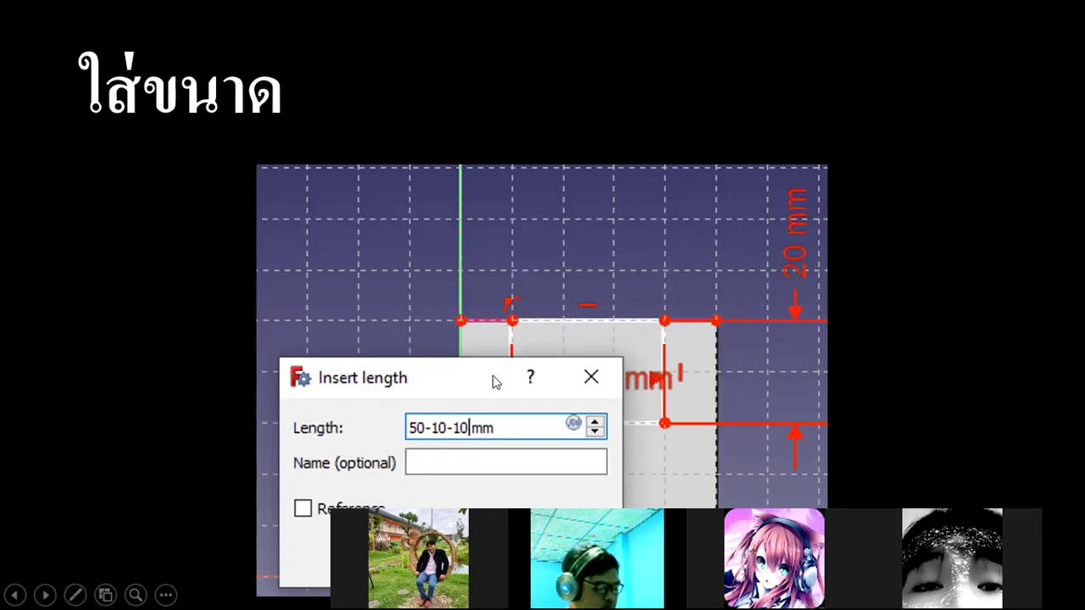
scroll(831, 333, up, 1)
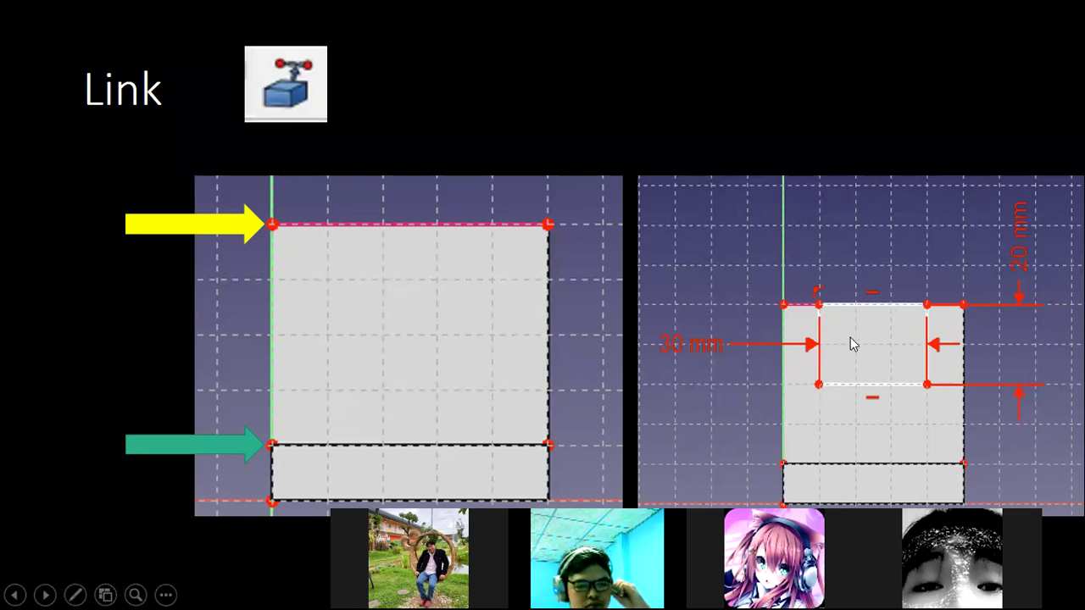
scroll(892, 332, up, 1)
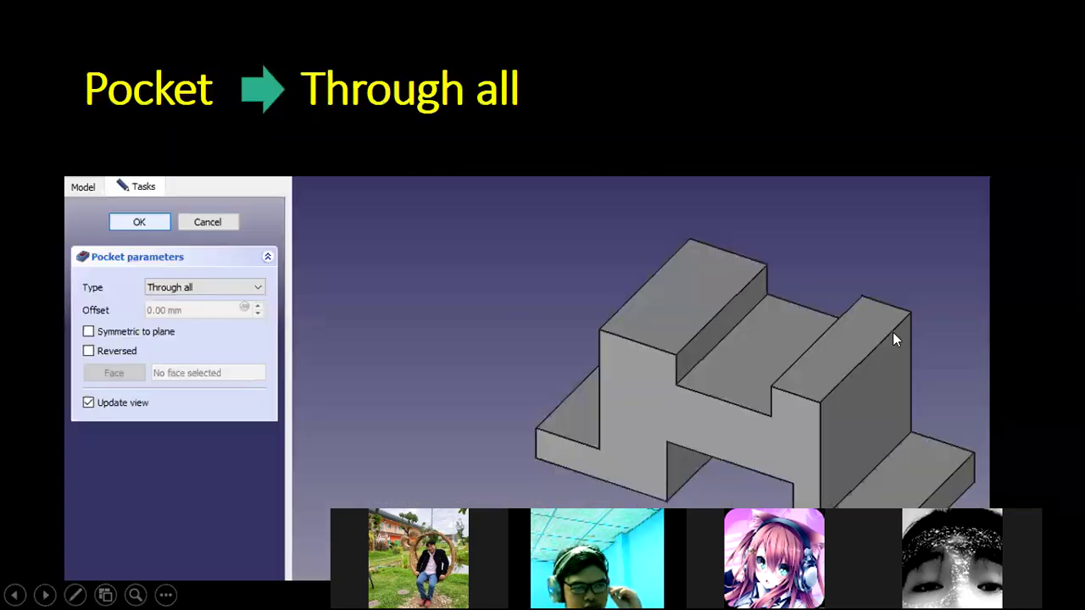
scroll(893, 332, up, 1)
scroll(892, 332, up, 1)
scroll(893, 332, up, 1)
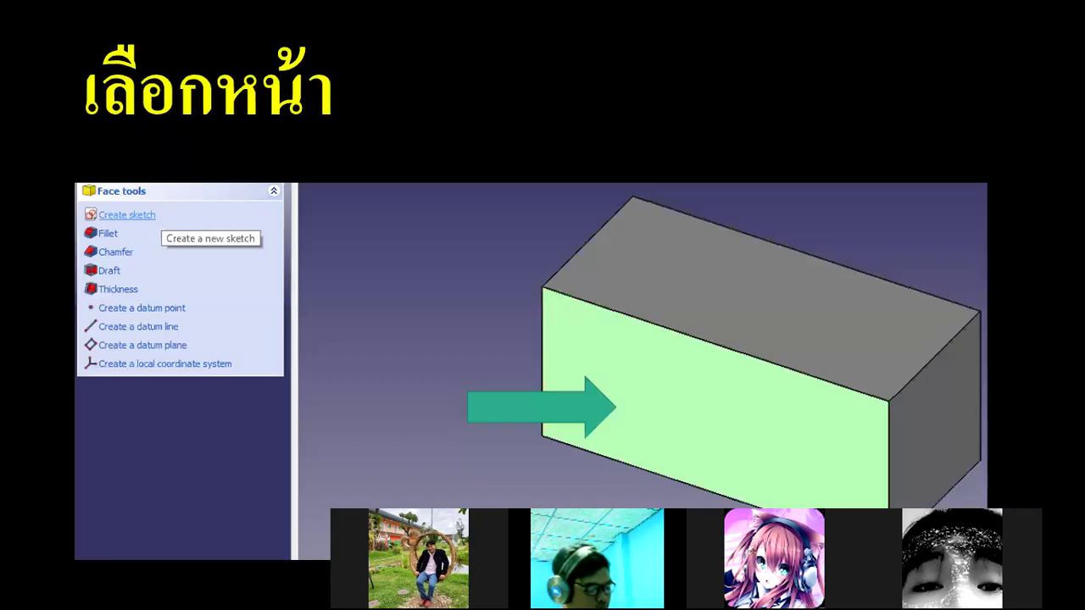
scroll(893, 333, up, 1)
scroll(892, 332, up, 1)
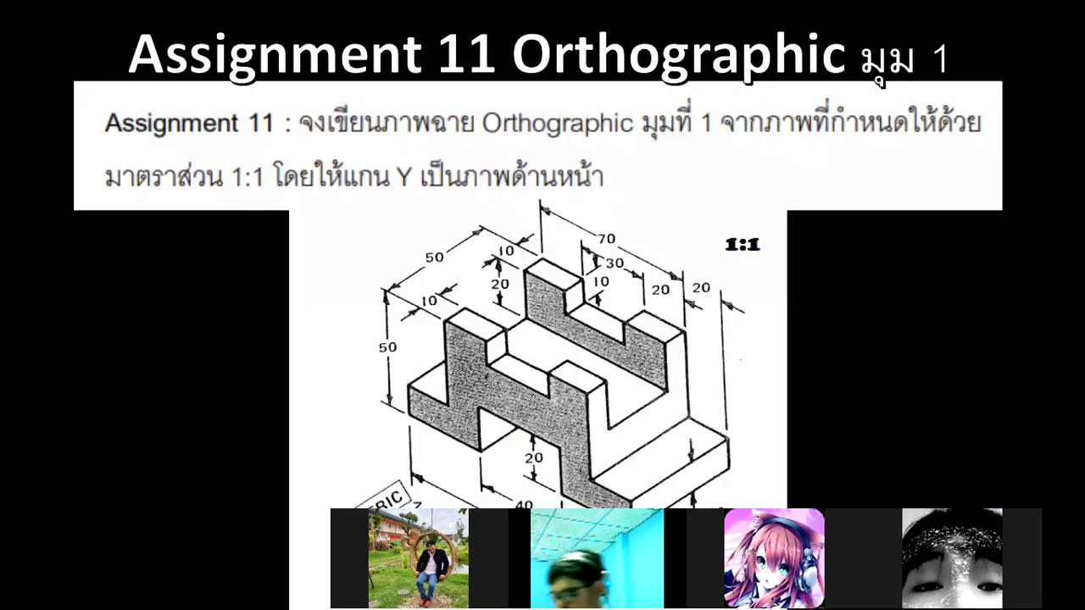
mouse_move(681, 296)
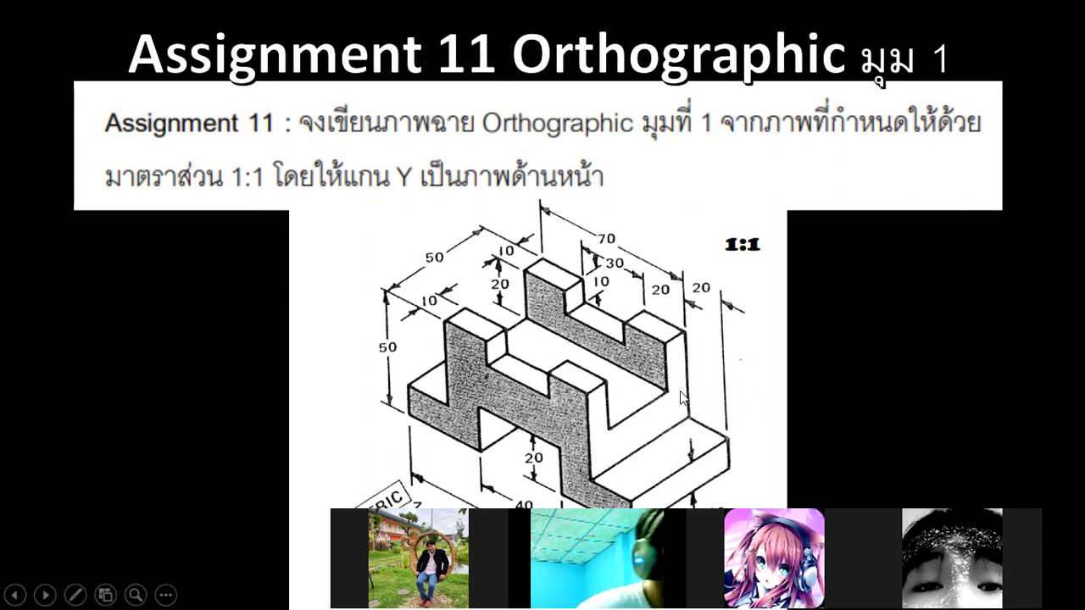
mouse_move(628, 415)
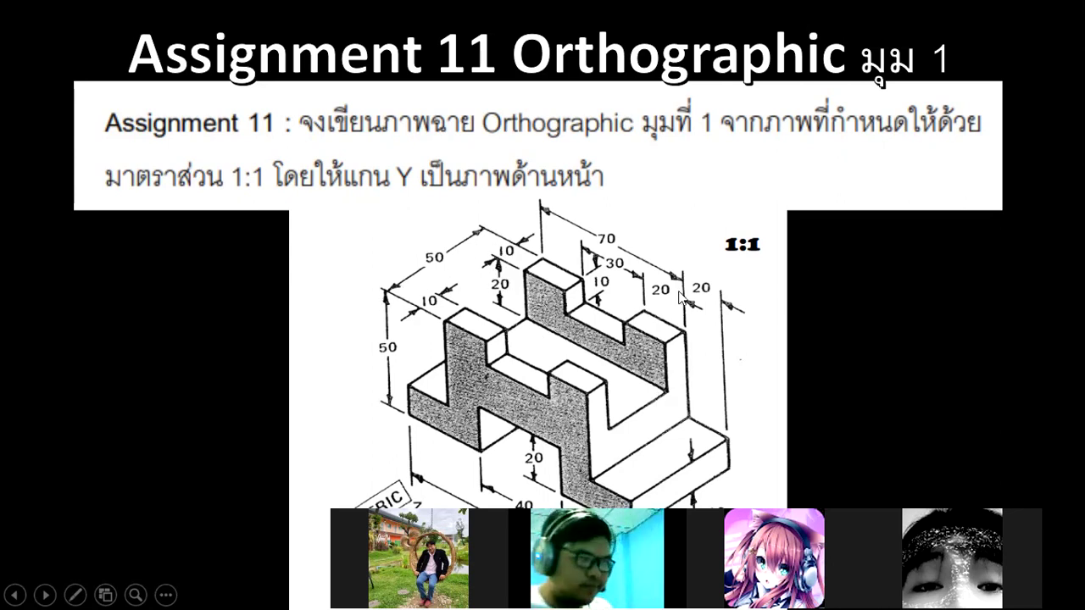
- Skip quickly ahead through the rectangles and Pocket Through all slides to the sketch-face slide
click(809, 272)
click(808, 272)
click(808, 272)
click(805, 273)
click(803, 276)
click(801, 278)
click(797, 277)
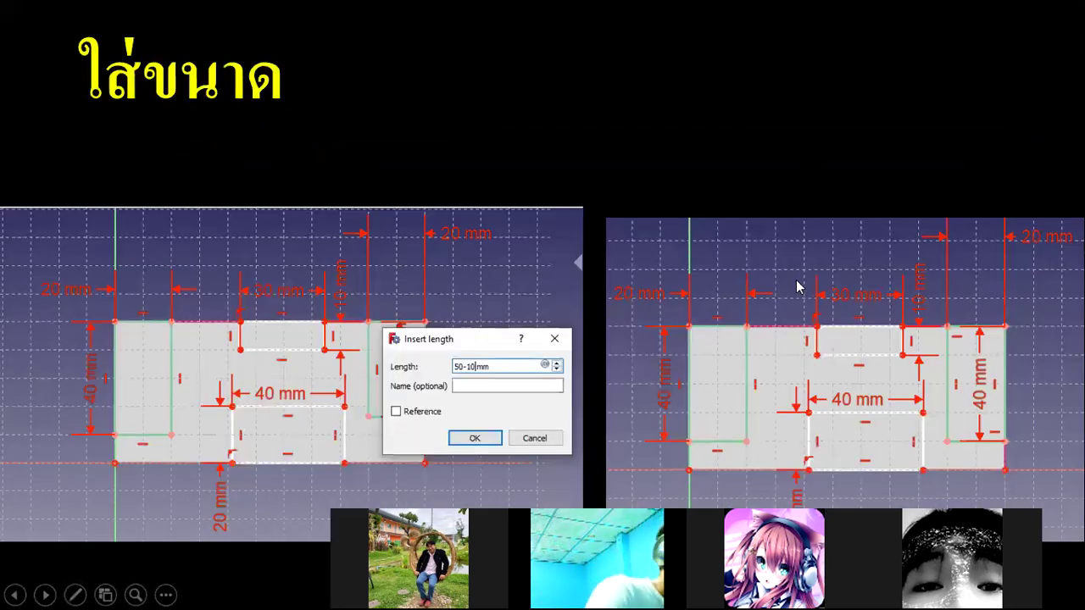
click(795, 279)
click(794, 281)
click(794, 289)
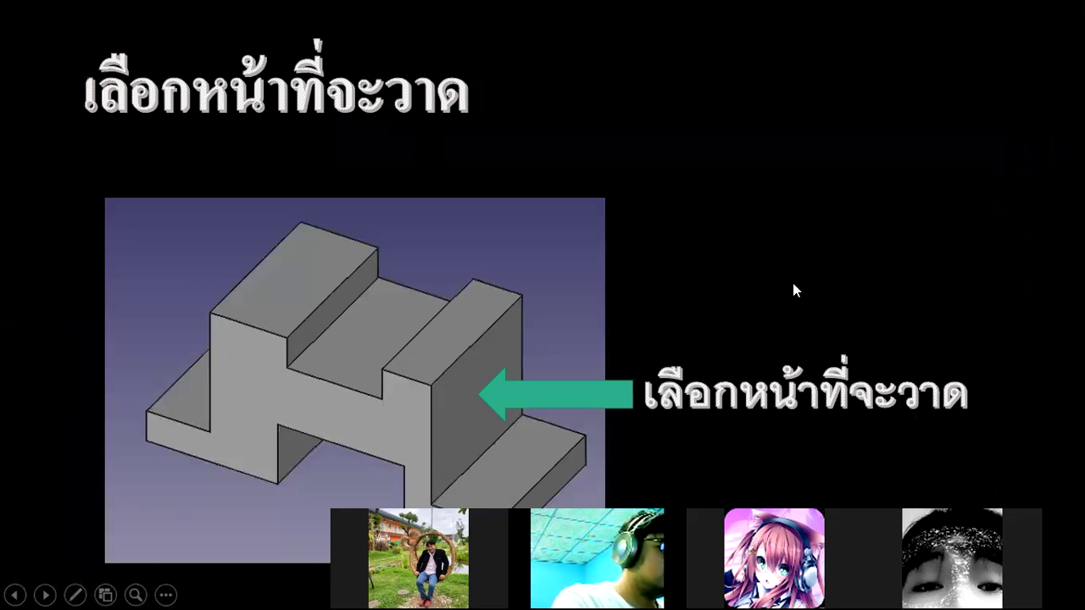
- Advance through the grid, Link, dimensions and Pocket slides to the finished-part slide
key(Right)
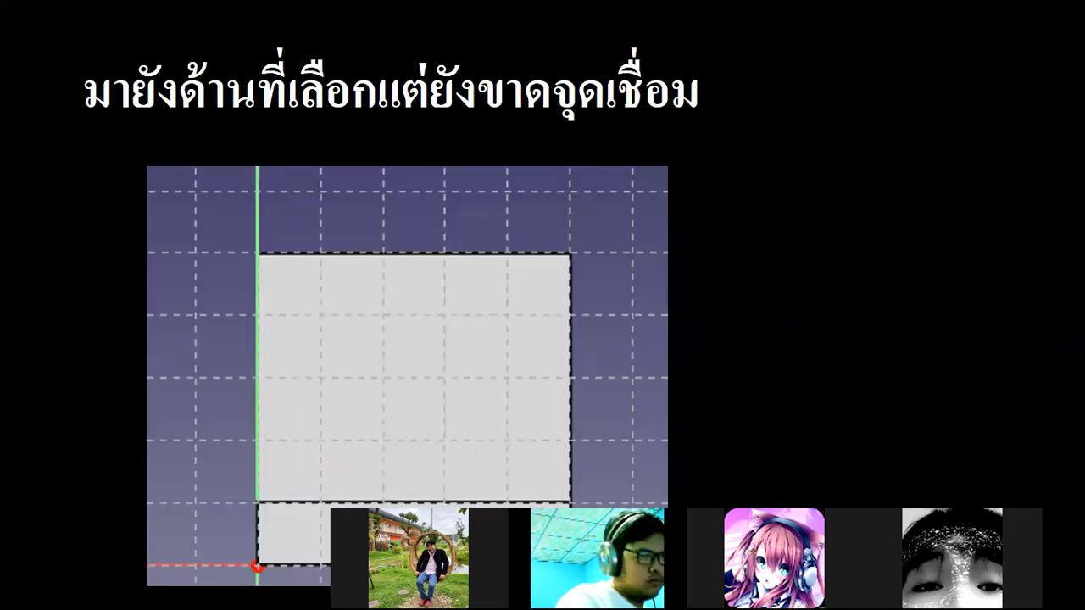
key(Right)
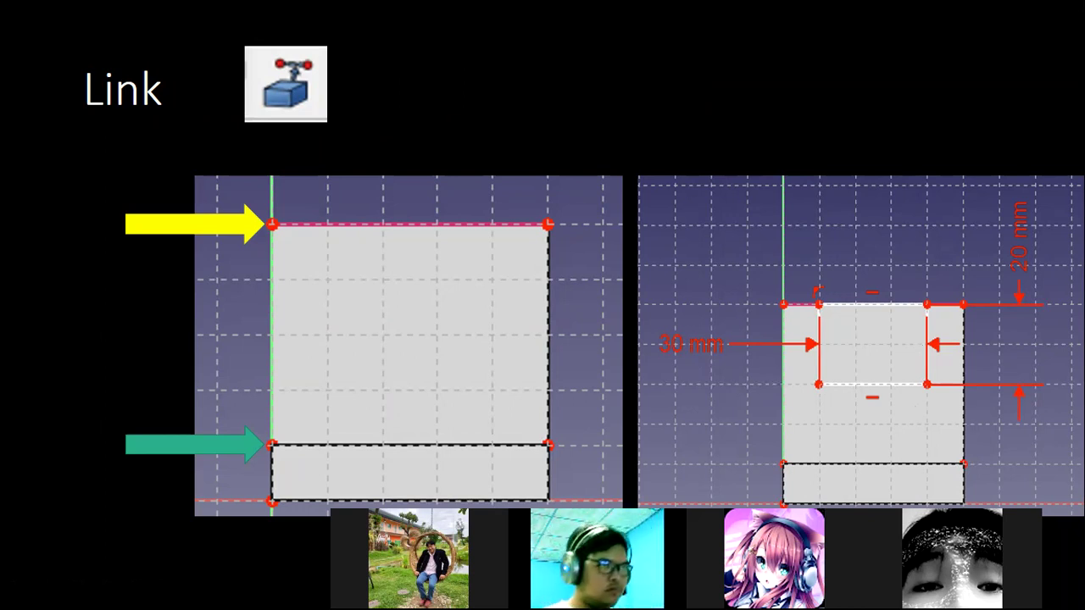
mouse_move(1009, 366)
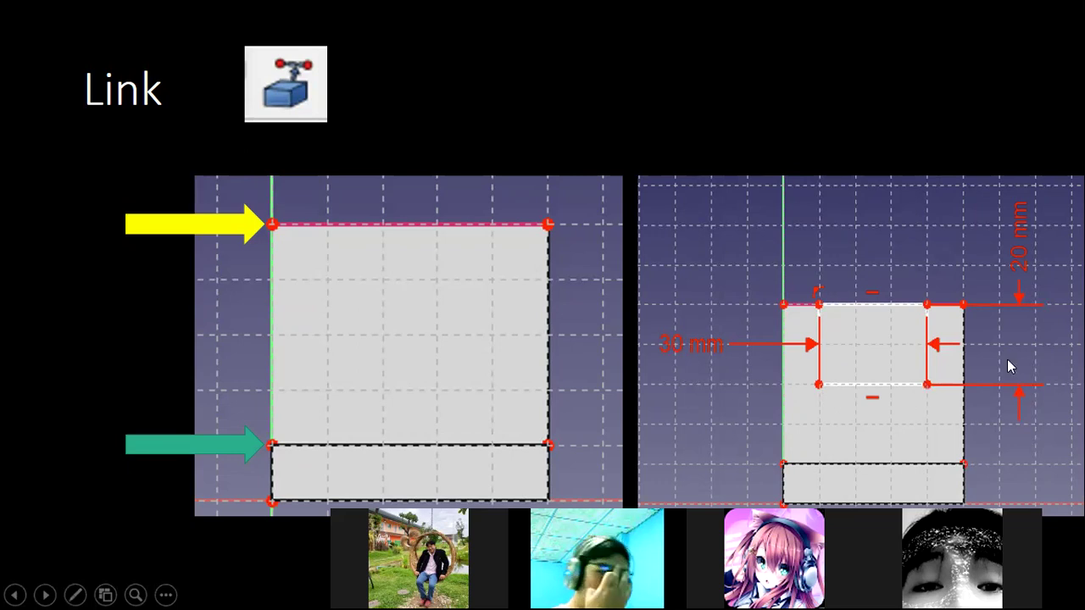
click(969, 381)
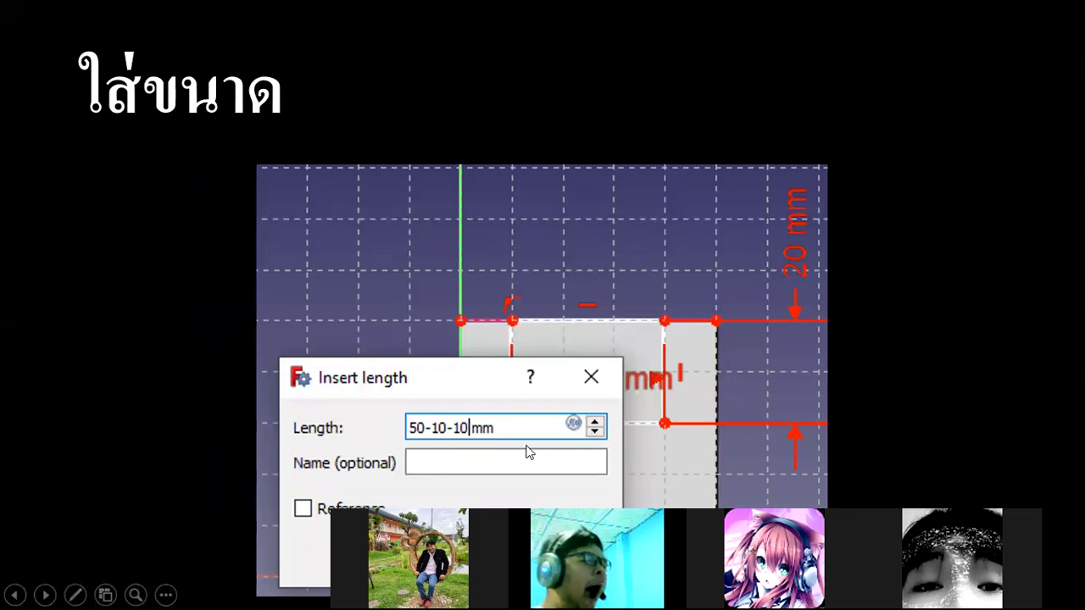
click(892, 418)
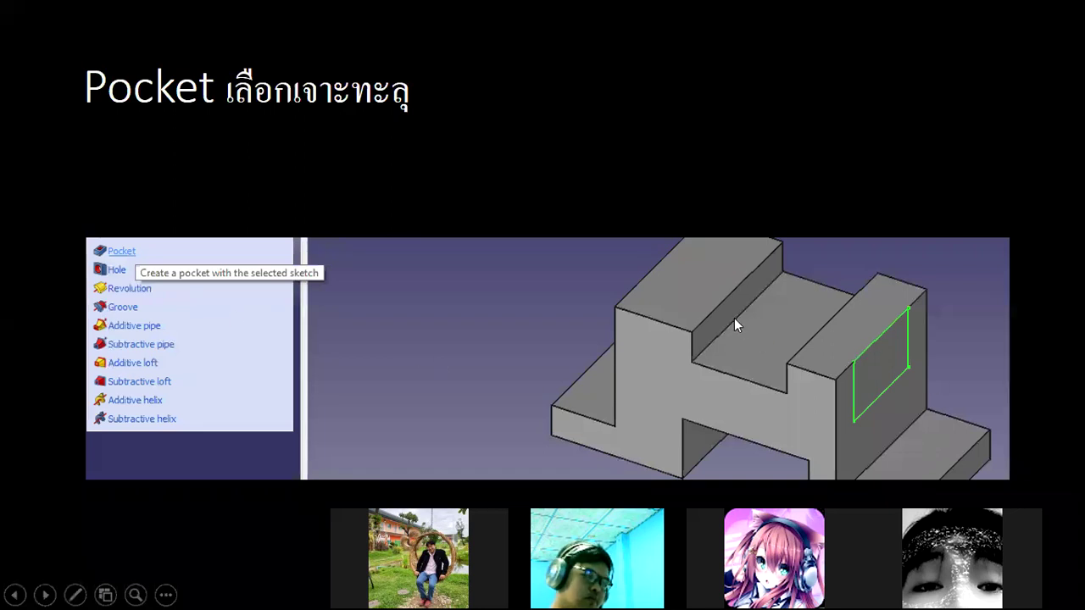
click(428, 350)
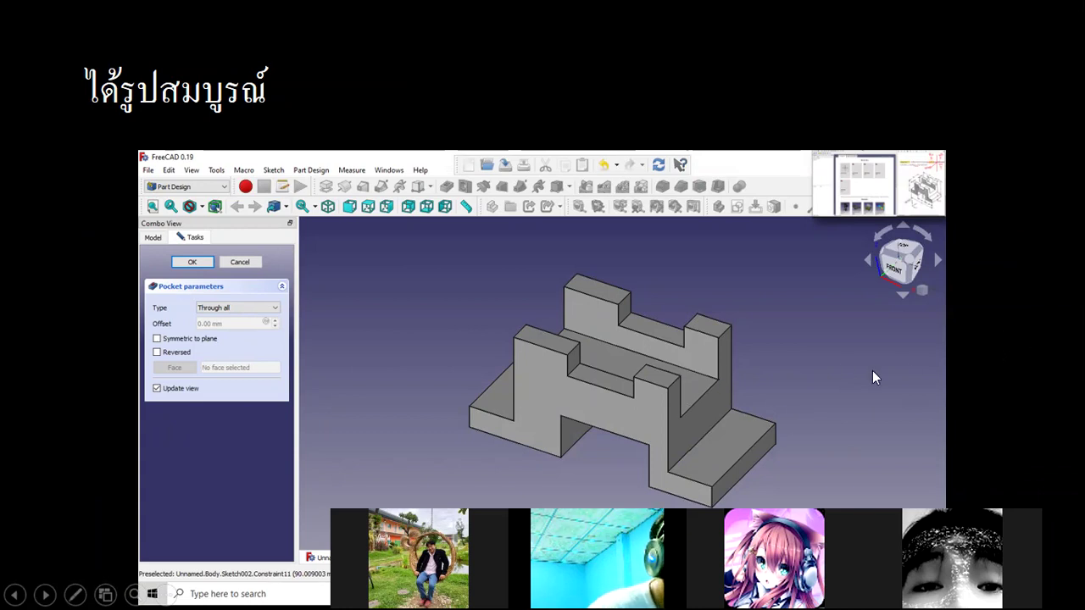
- Choose End Show from the slideshow's right-click menu to exit the presentation
right_click(1040, 339)
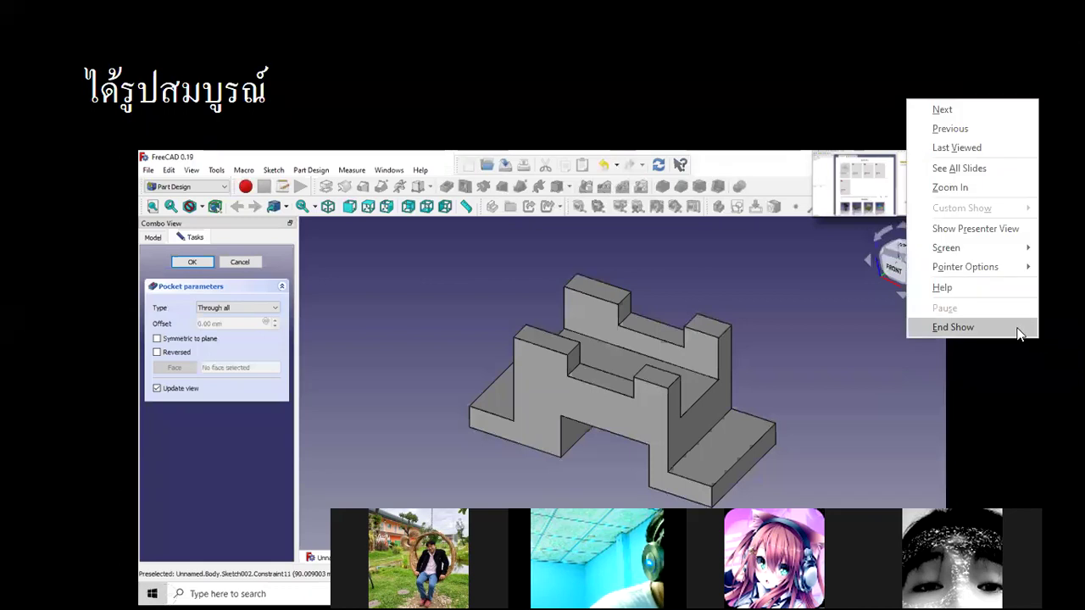
click(1010, 366)
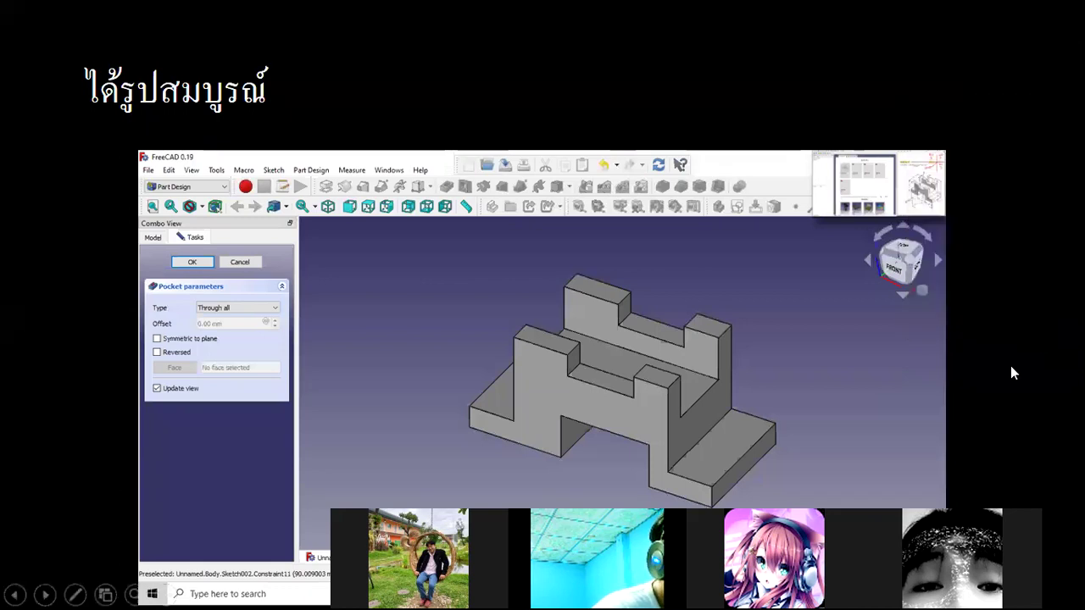
right_click(966, 303)
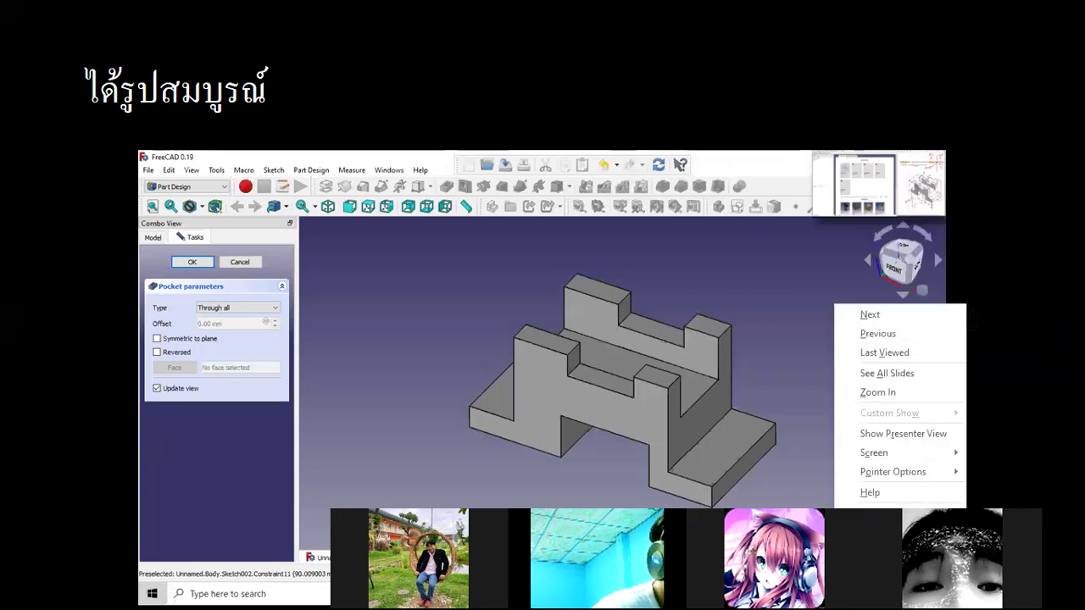
key(Escape)
right_click(962, 419)
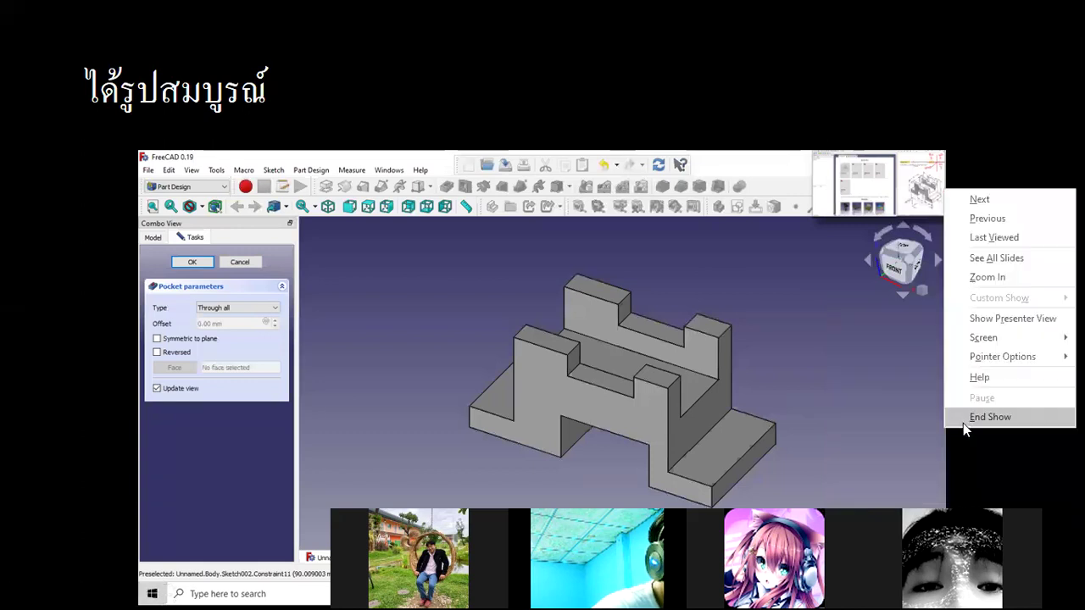
click(963, 416)
- Minimize PowerPoint, Chrome and Paint, revealing the desktop with the FreeCAD 0.19 shortcut
click(992, 13)
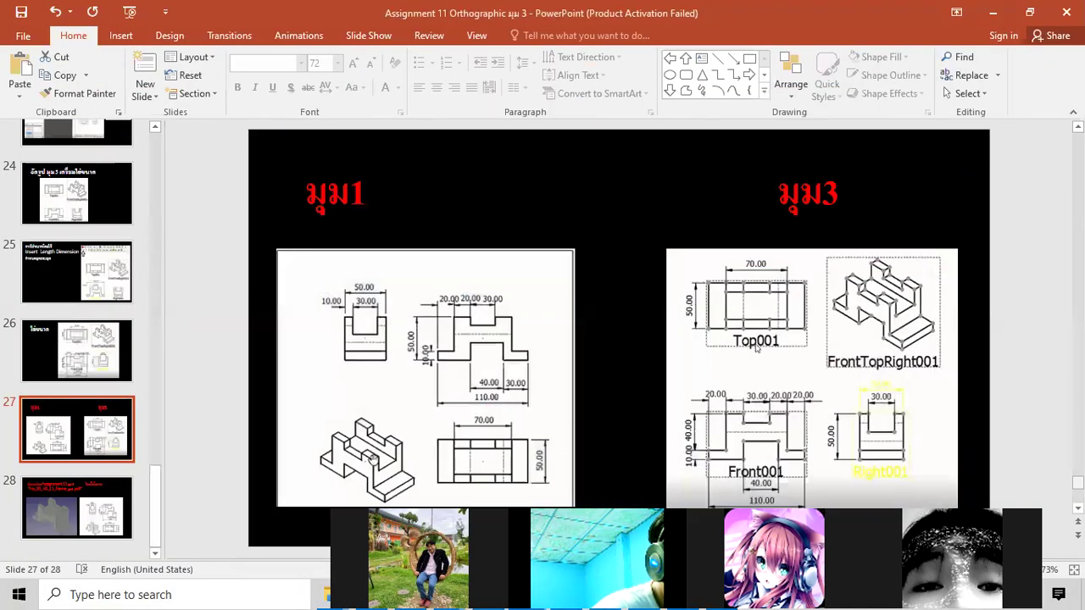
click(992, 13)
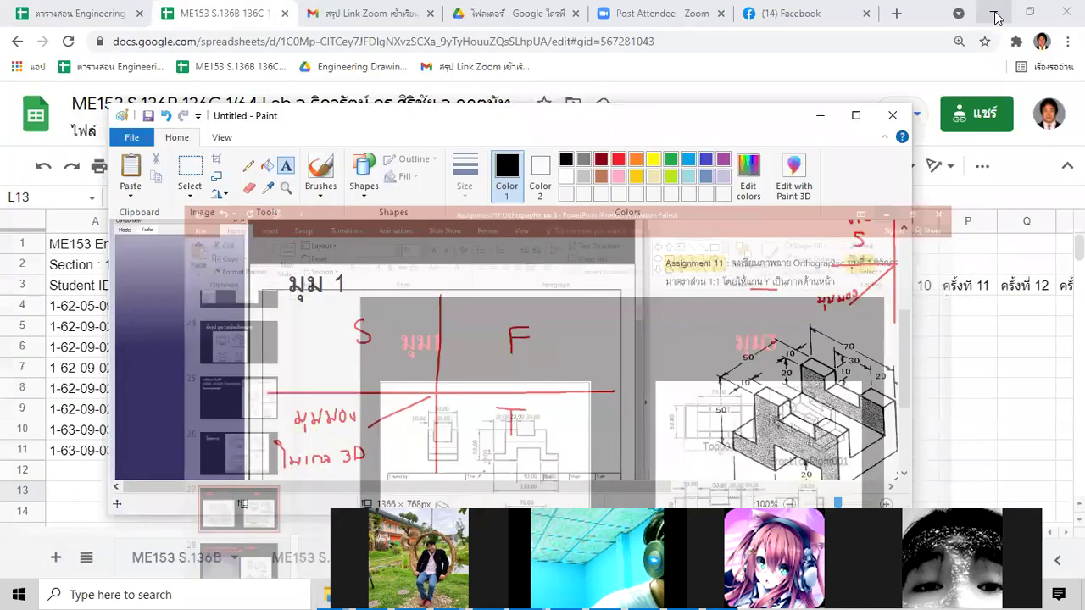
click(992, 12)
click(992, 13)
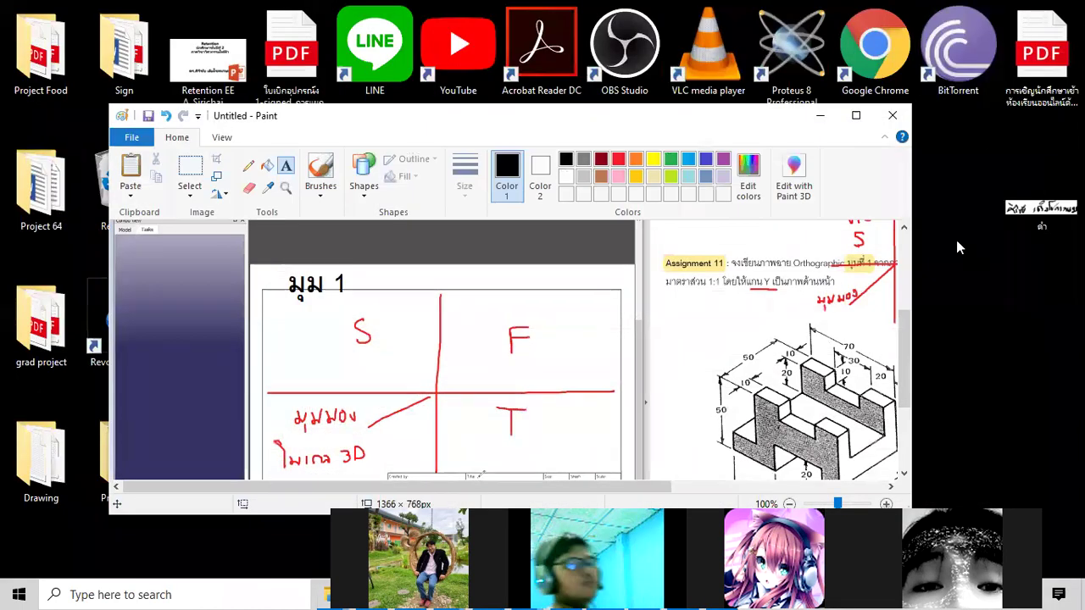
click(819, 116)
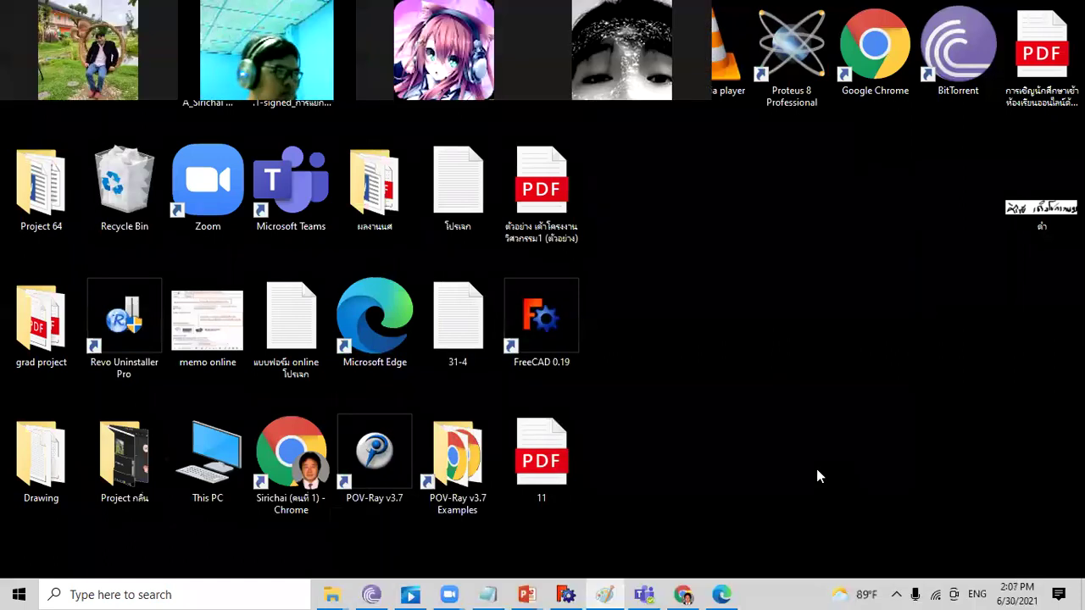
- Launch FreeCAD 0.19 from the desktop, cancel Document Recovery, and pick Part Design from the workbench list
double_click(529, 325)
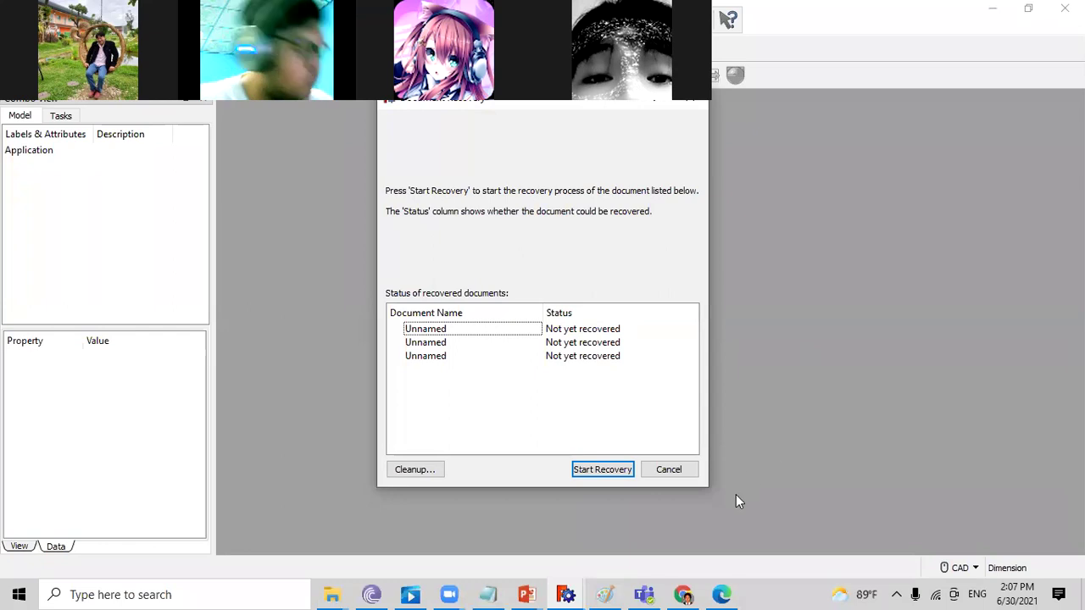
click(672, 470)
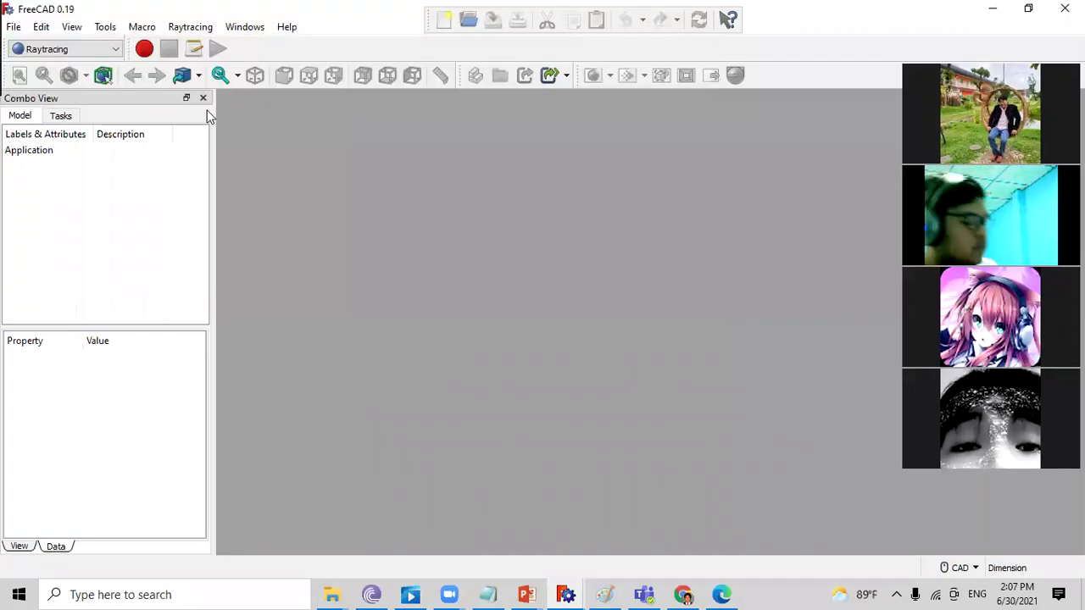
click(102, 48)
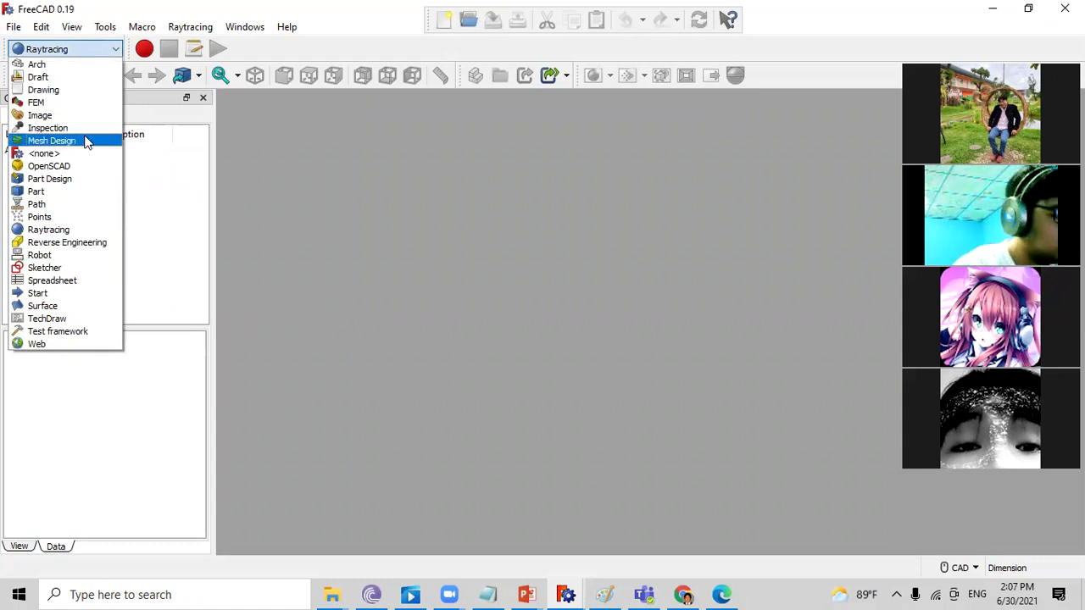
click(96, 180)
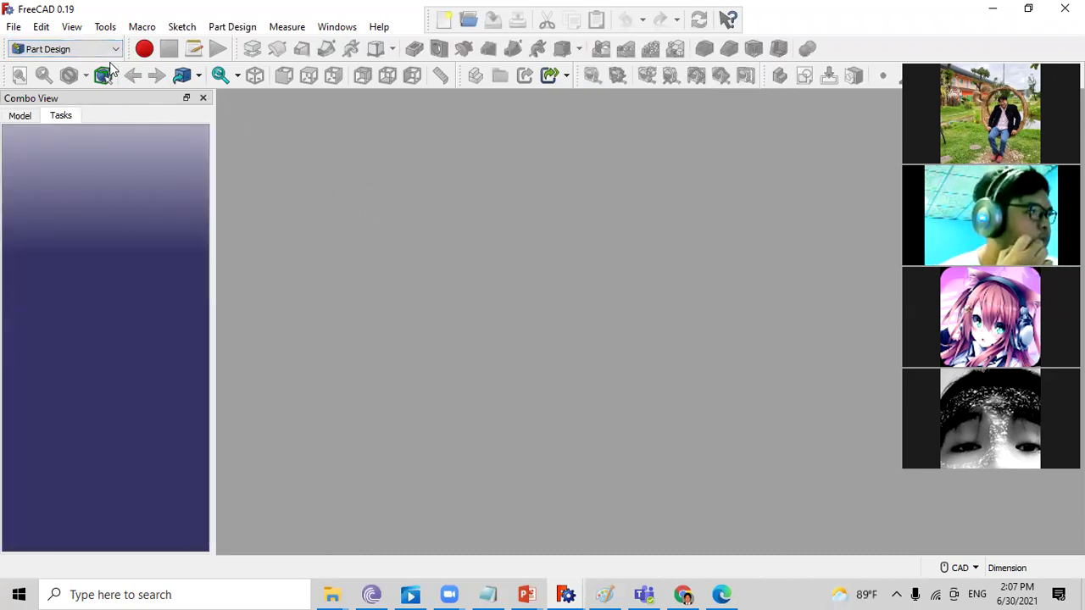
- Create a new document with a body and a sketch on the XY_Plane
click(15, 28)
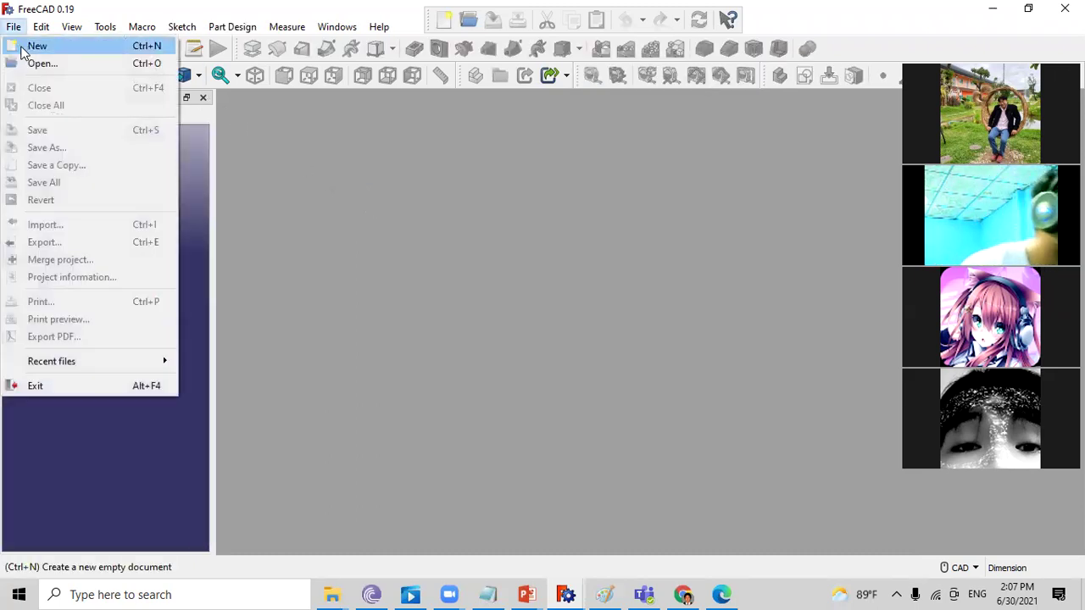
click(35, 43)
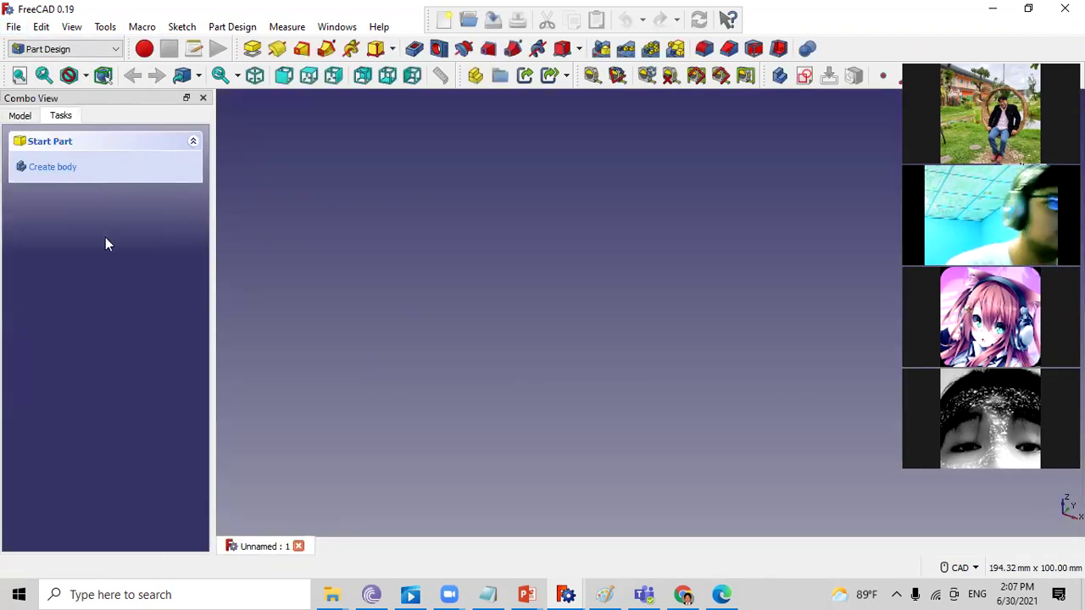
click(61, 169)
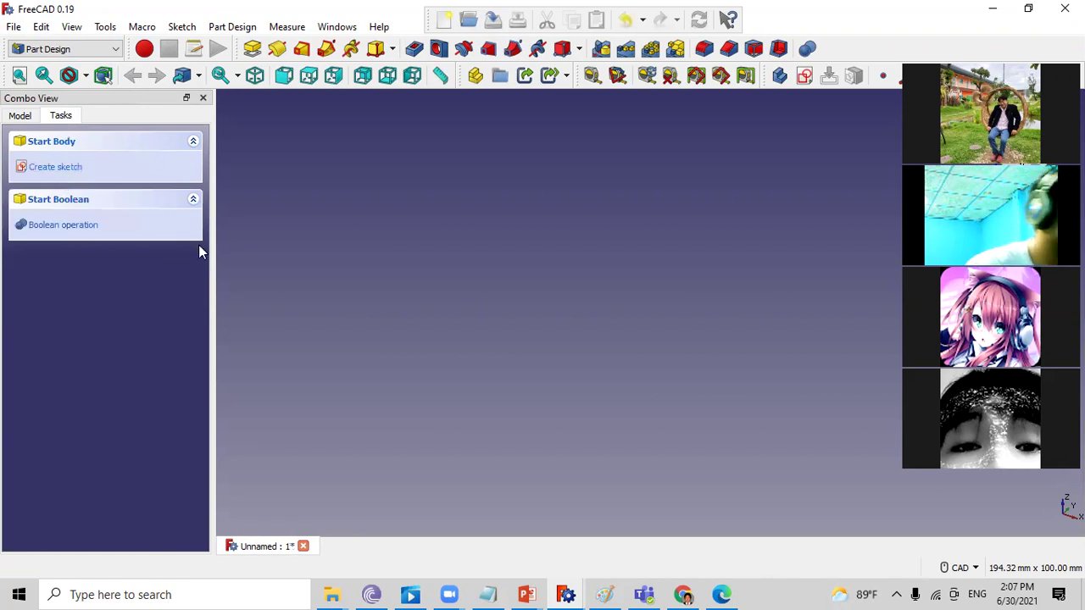
click(78, 169)
click(102, 211)
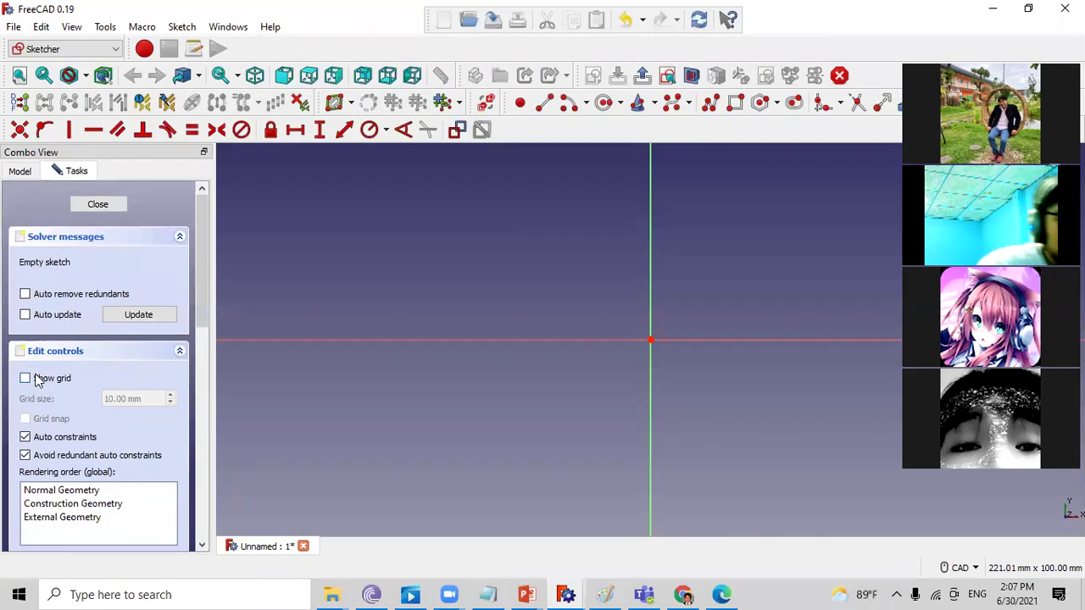
- Show the sketch grid, zoom out, and bring the PowerPoint slides forward
click(36, 377)
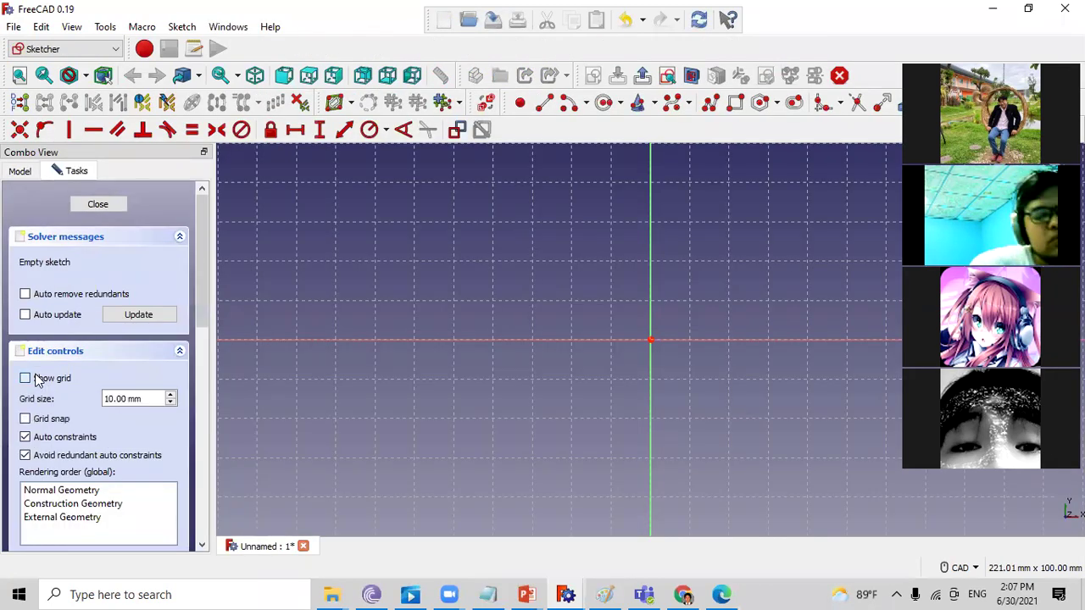
scroll(764, 437, down, 2)
scroll(759, 439, down, 1)
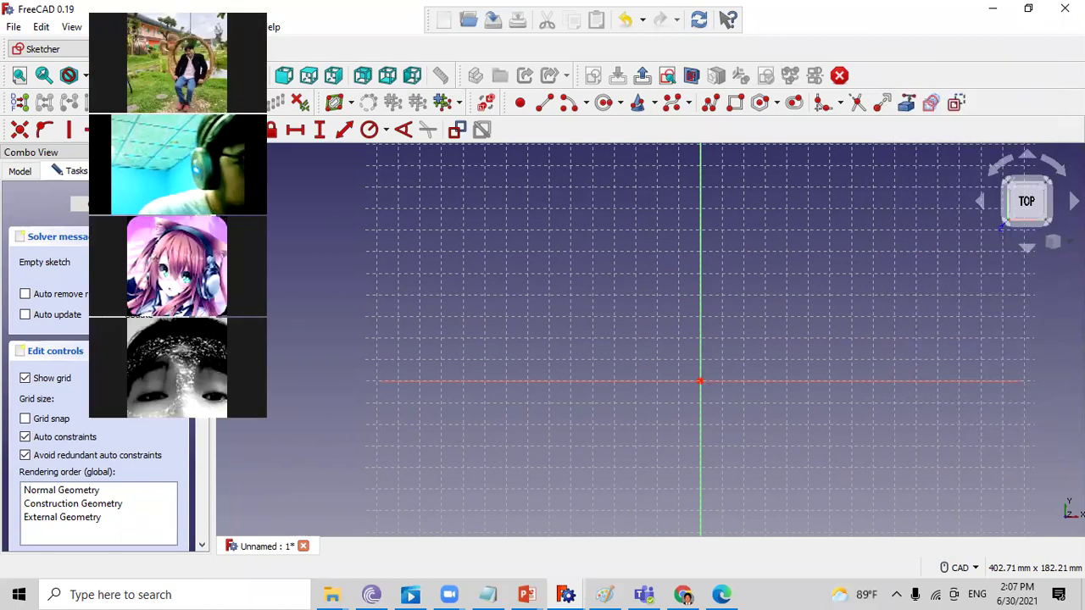
click(526, 594)
click(445, 542)
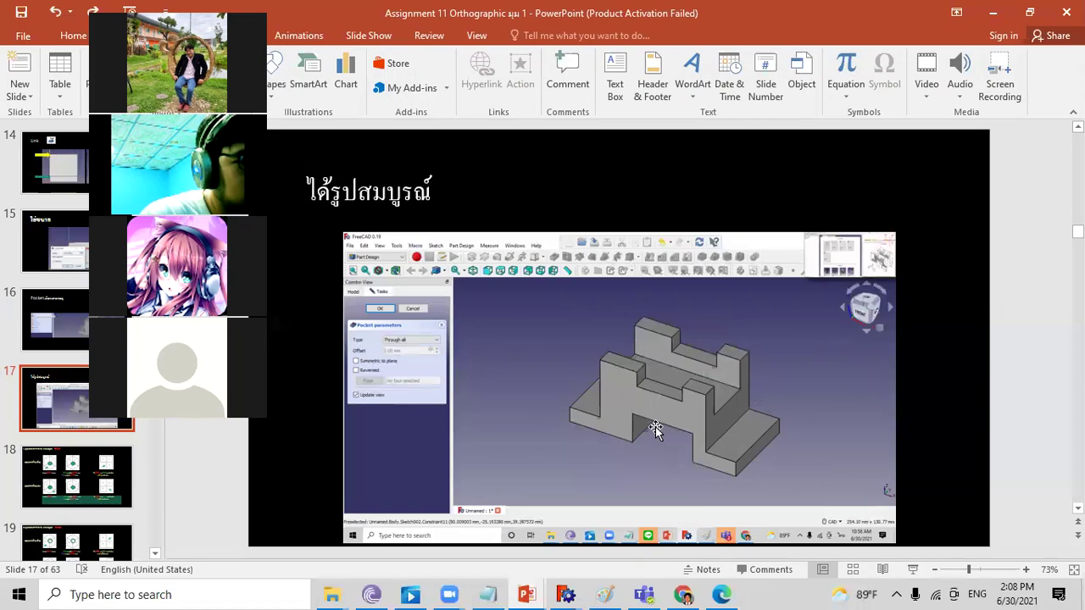
- View slide 3 with the 110x50 rectangle, then minimize PowerPoint back to FreeCAD
scroll(127, 443, up, 2)
scroll(127, 443, up, 3)
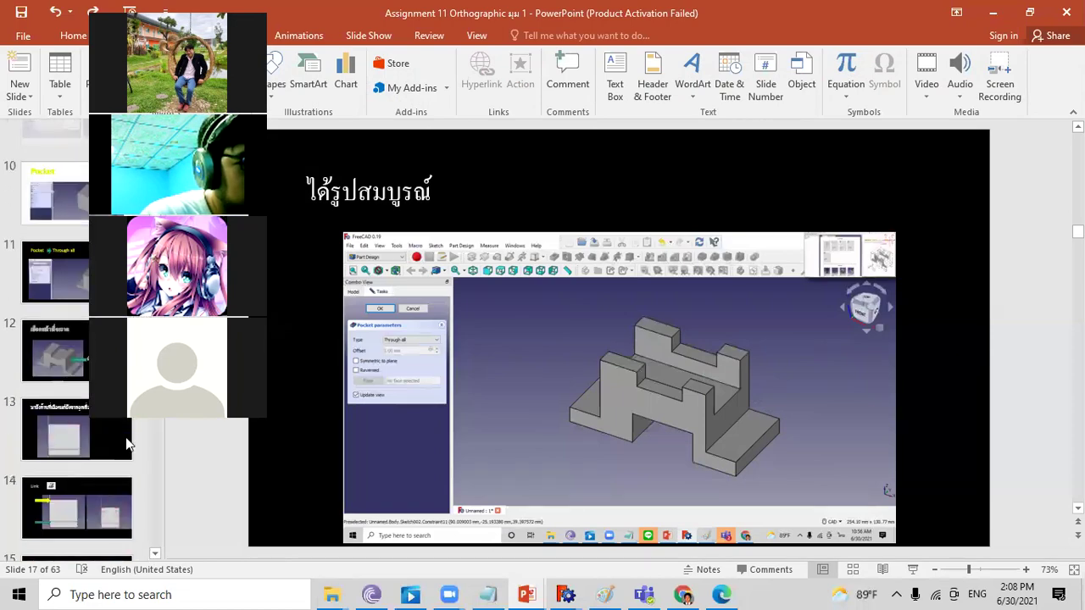
scroll(127, 443, up, 1)
scroll(34, 208, up, 10)
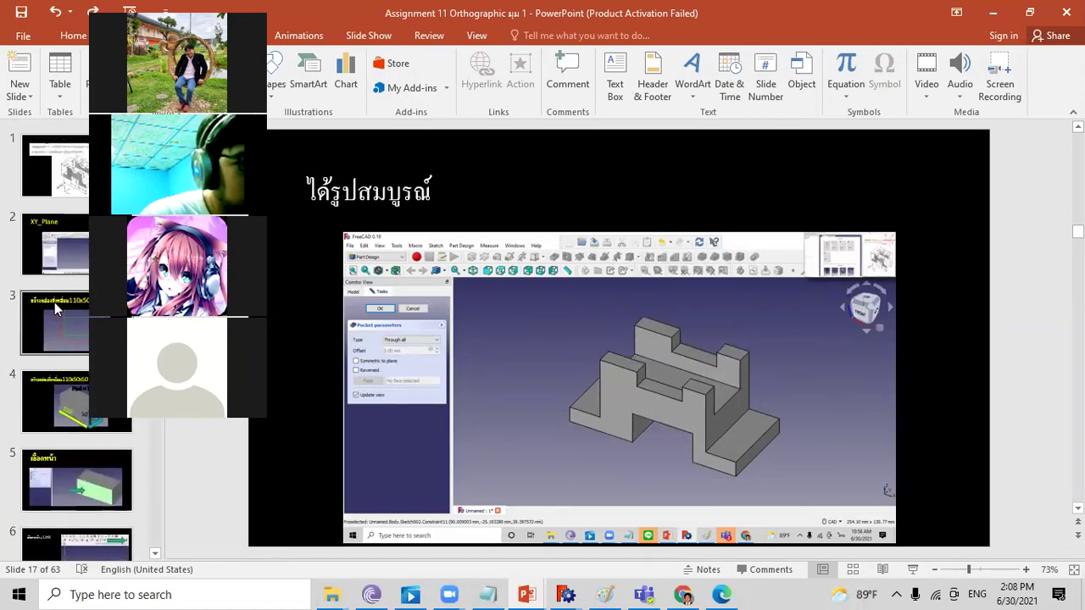
click(55, 195)
click(56, 224)
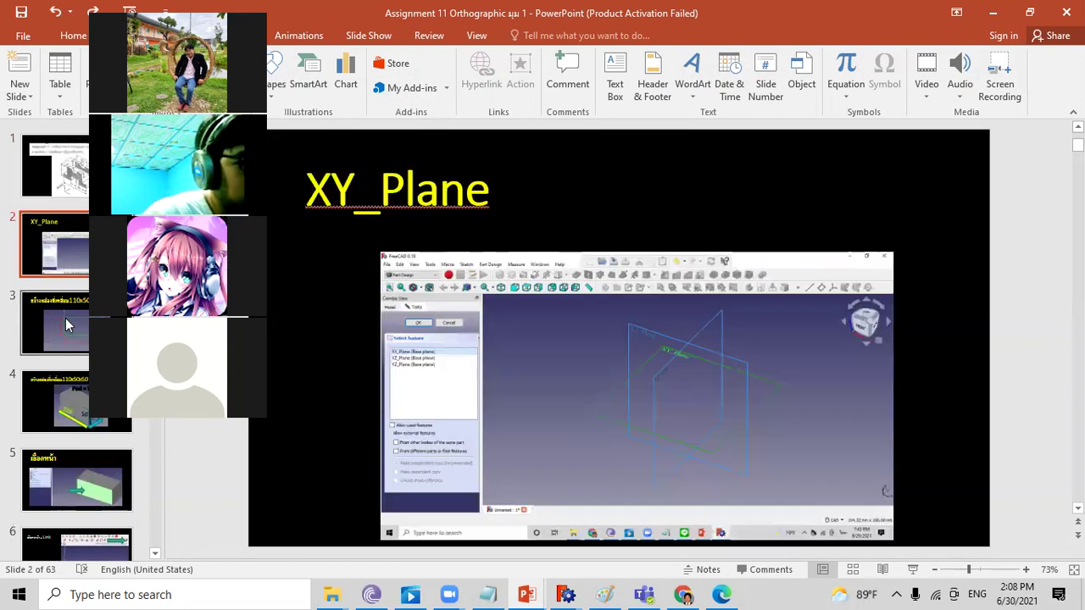
click(70, 326)
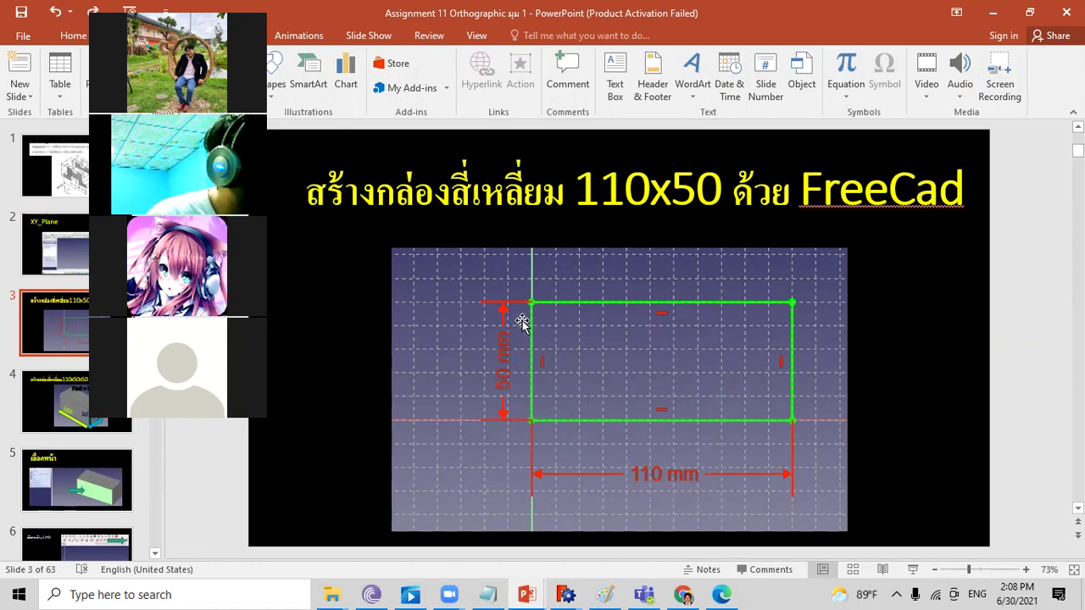
click(992, 12)
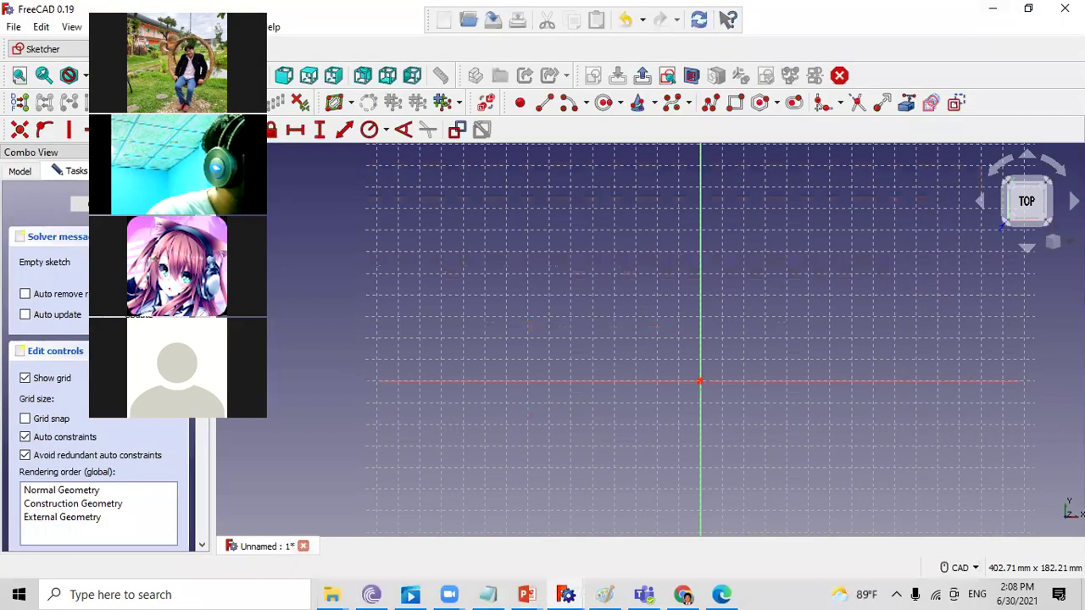
- Draw a rectangle from the sketch origin and constrain its bottom edge to 110 mm
click(736, 102)
click(700, 380)
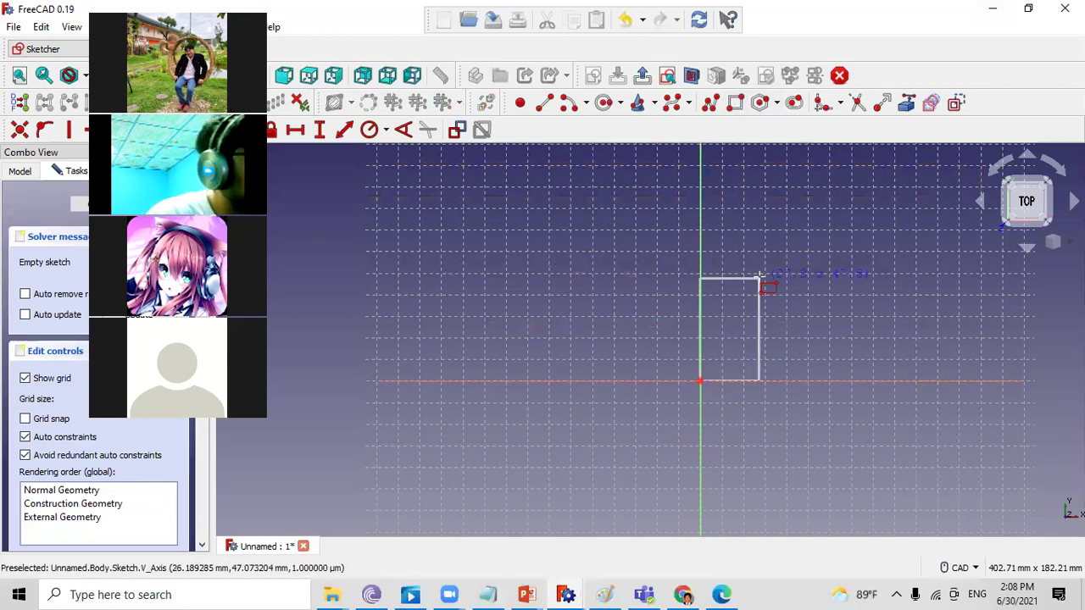
click(960, 252)
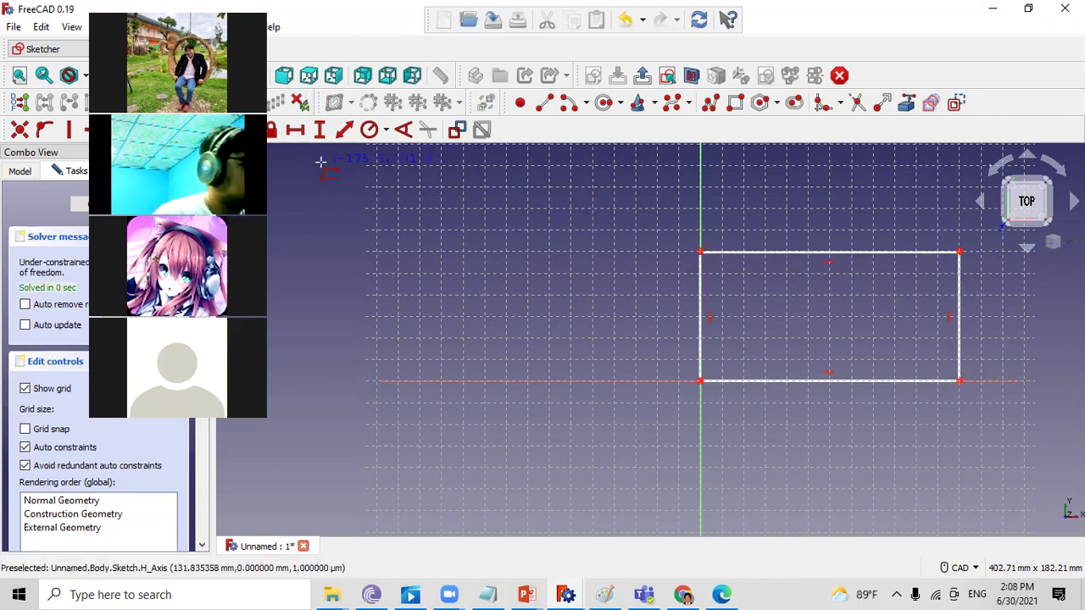
click(292, 129)
click(835, 381)
text(110)
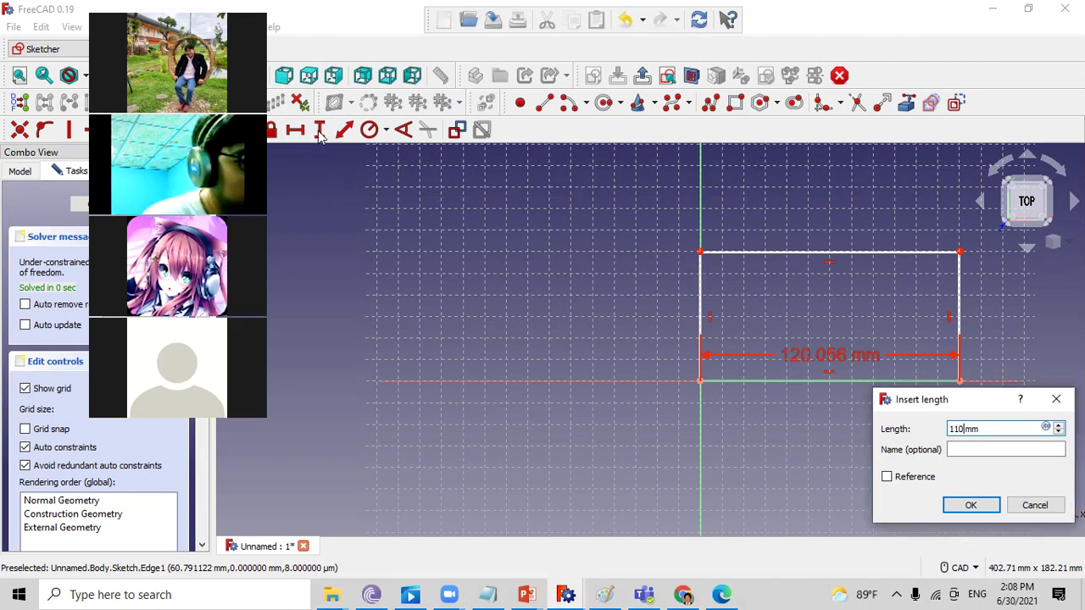
click(972, 505)
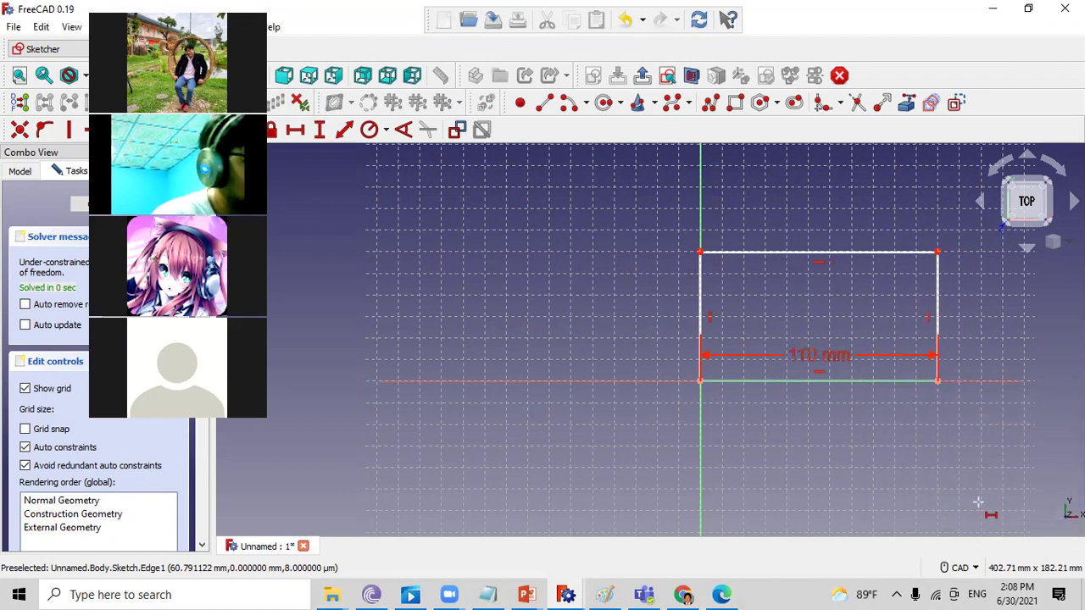
- Constrain the left edge to 50 mm height and move the 110 mm dimension below
click(321, 130)
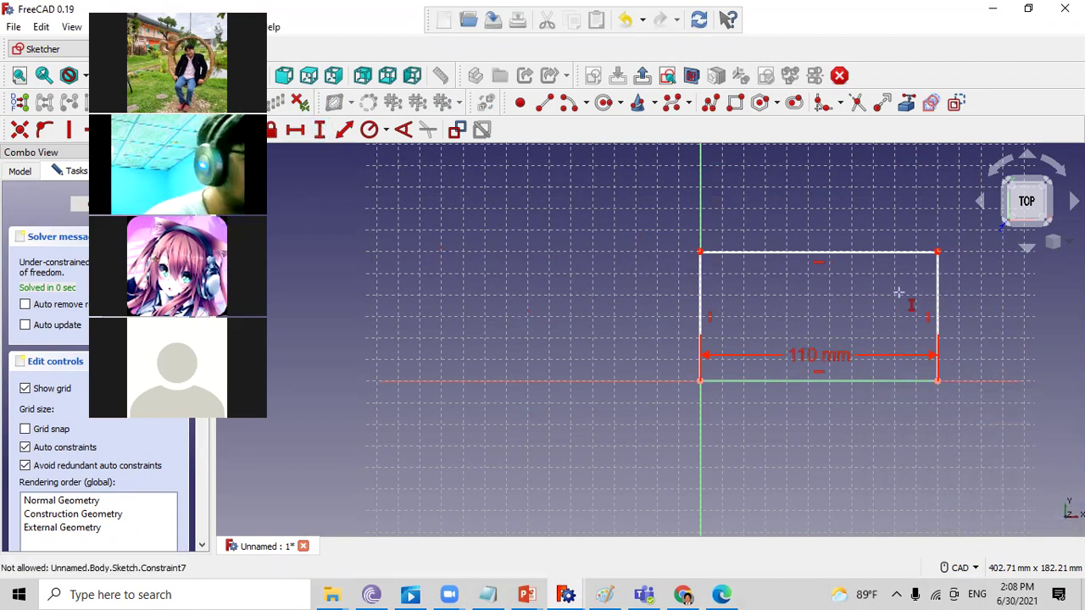
click(526, 594)
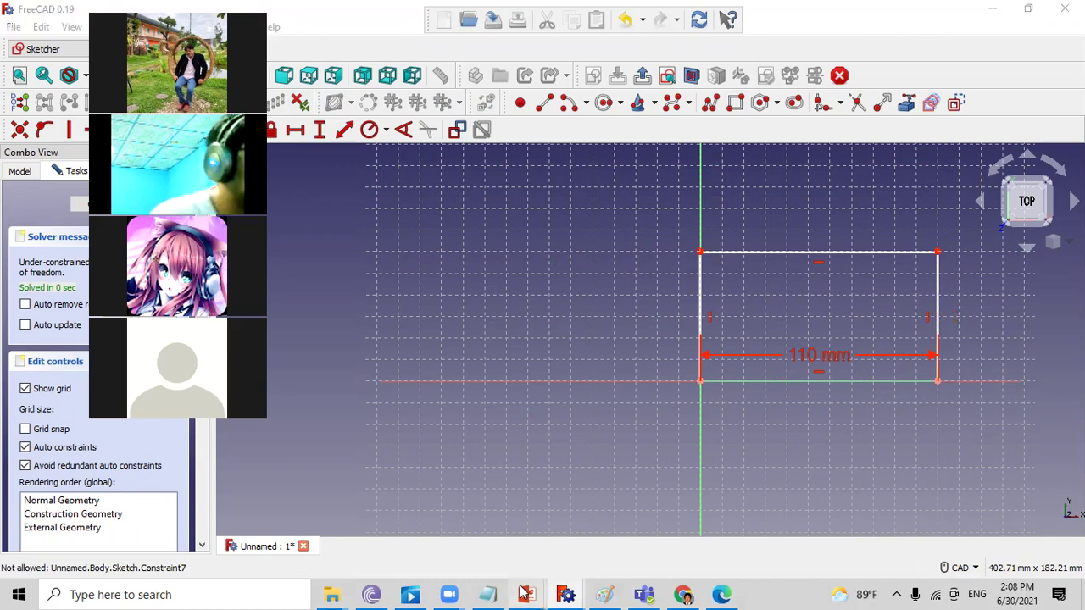
click(488, 539)
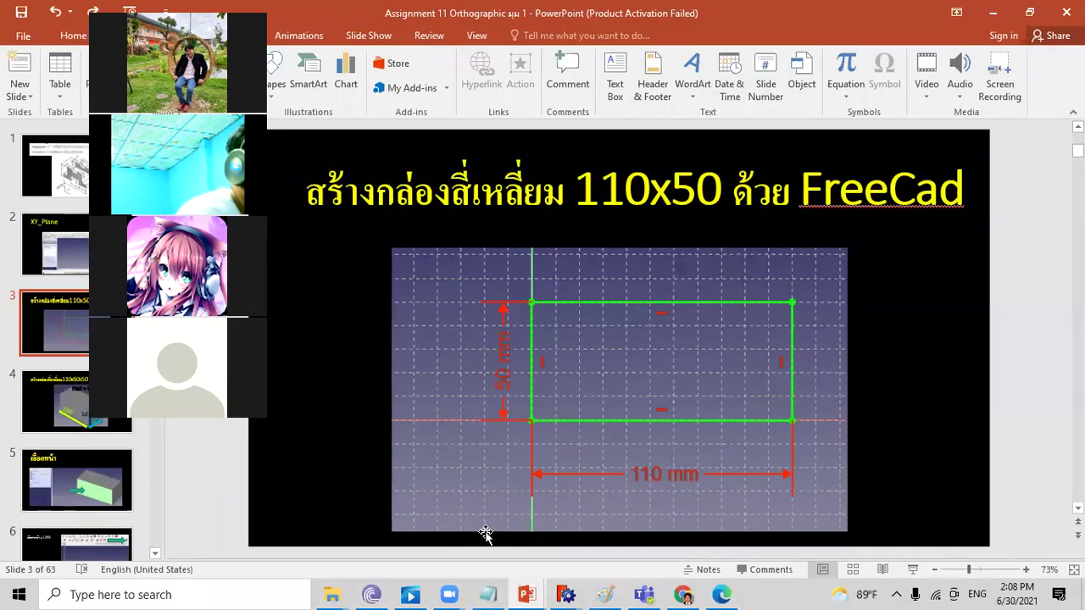
click(993, 12)
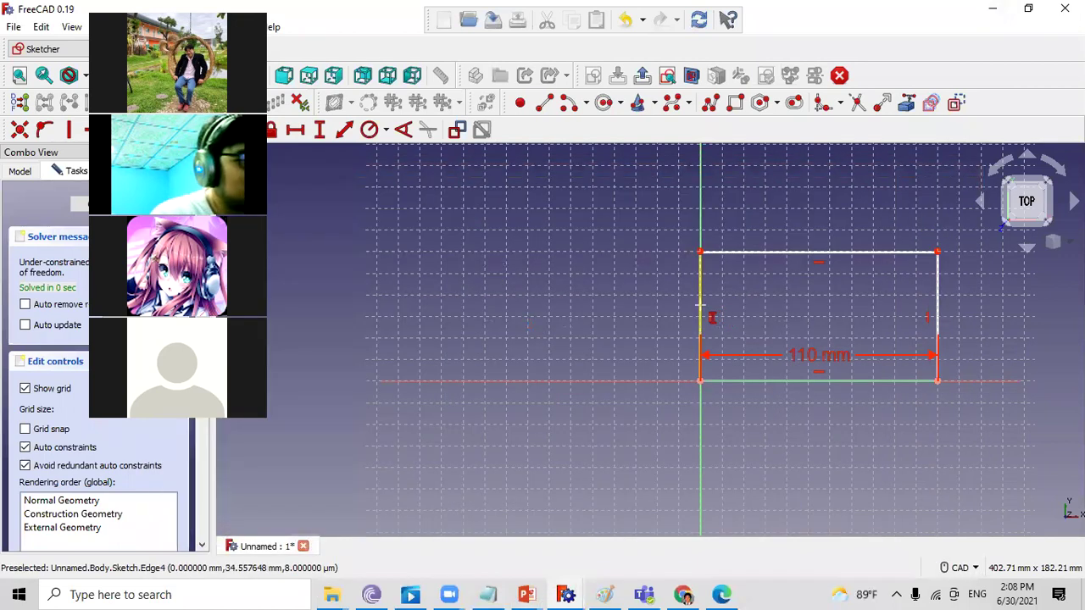
click(701, 303)
text(50)
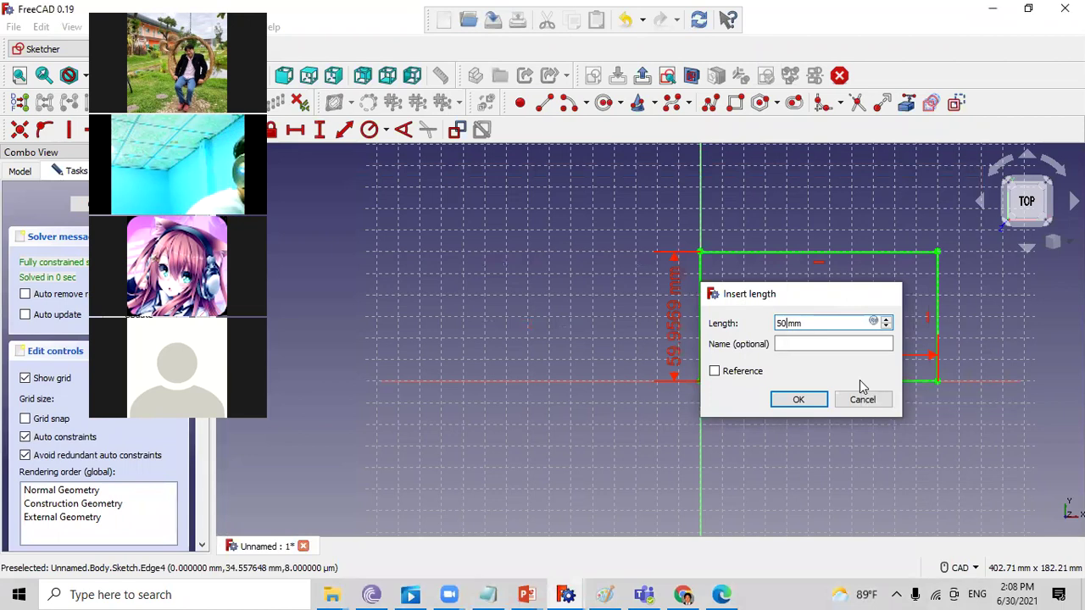
key(Return)
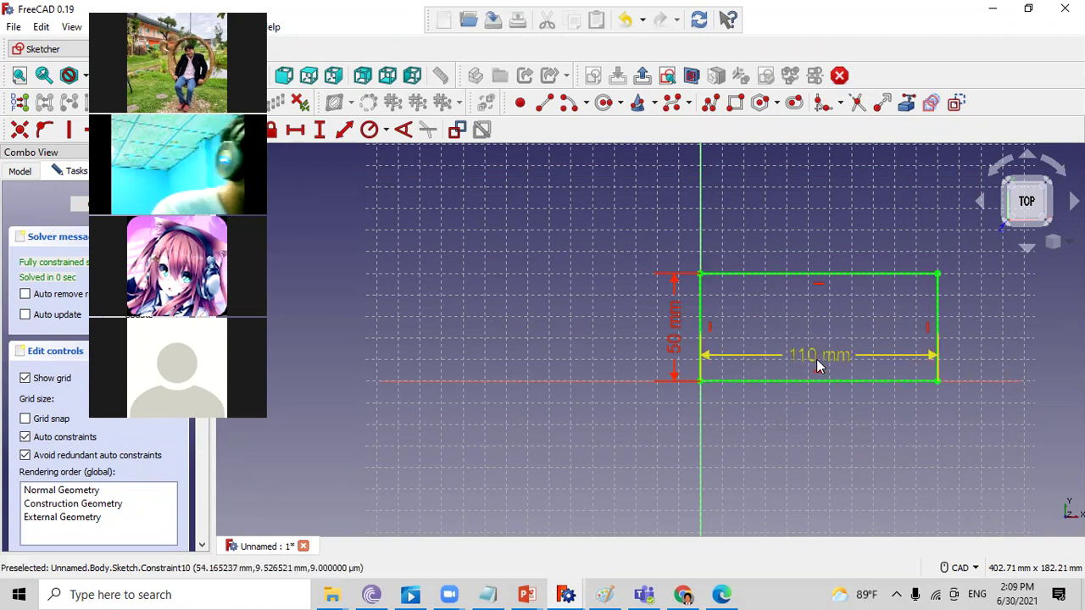
drag(815, 361, 815, 415)
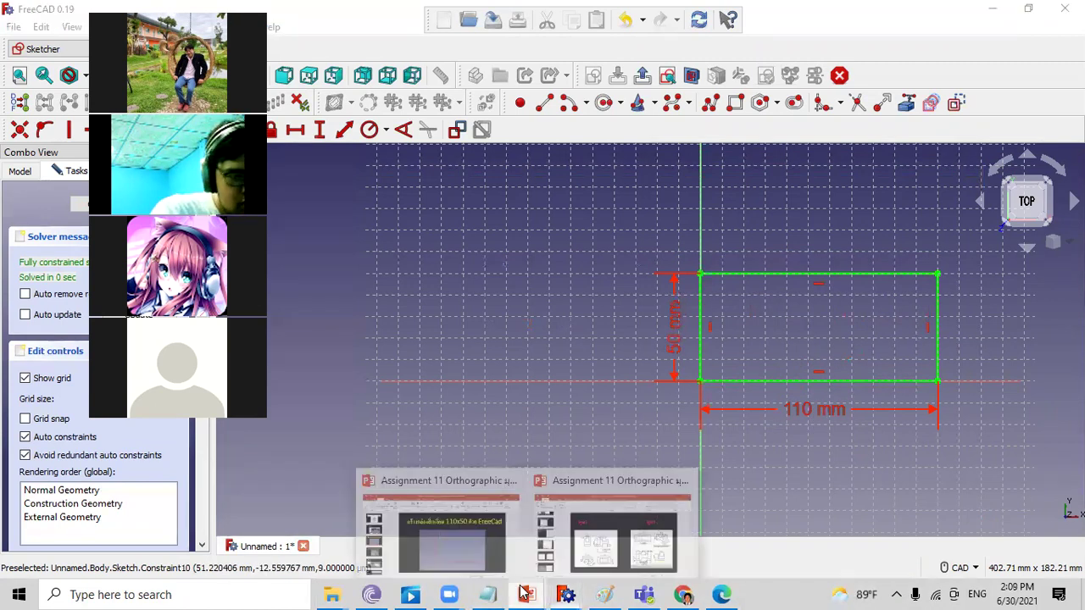
mouse_move(526, 594)
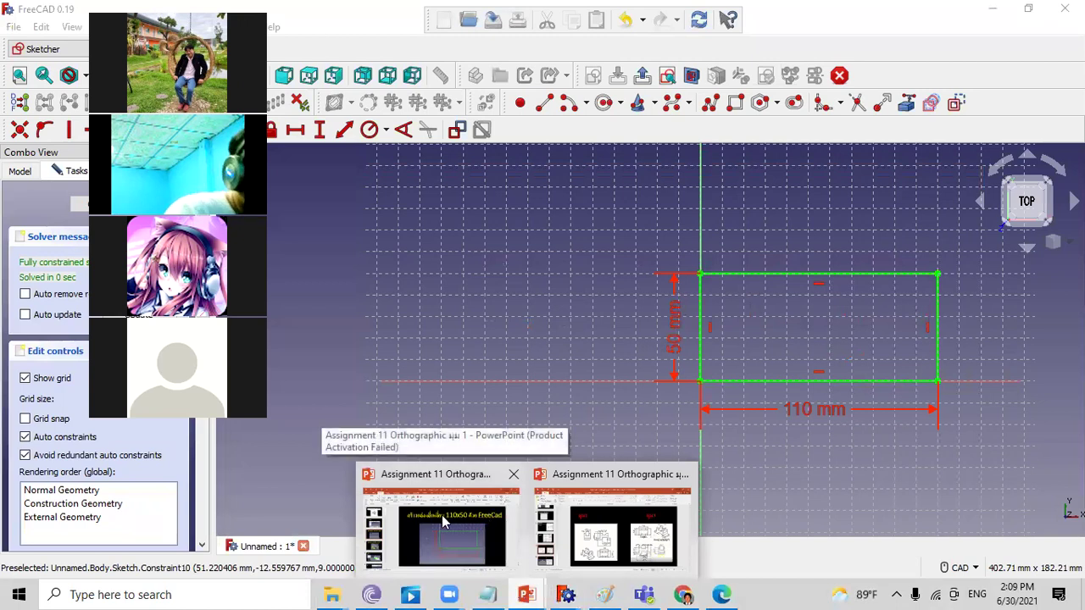
- Review slides 4 and 5 on padding the box and choosing its front face
click(441, 515)
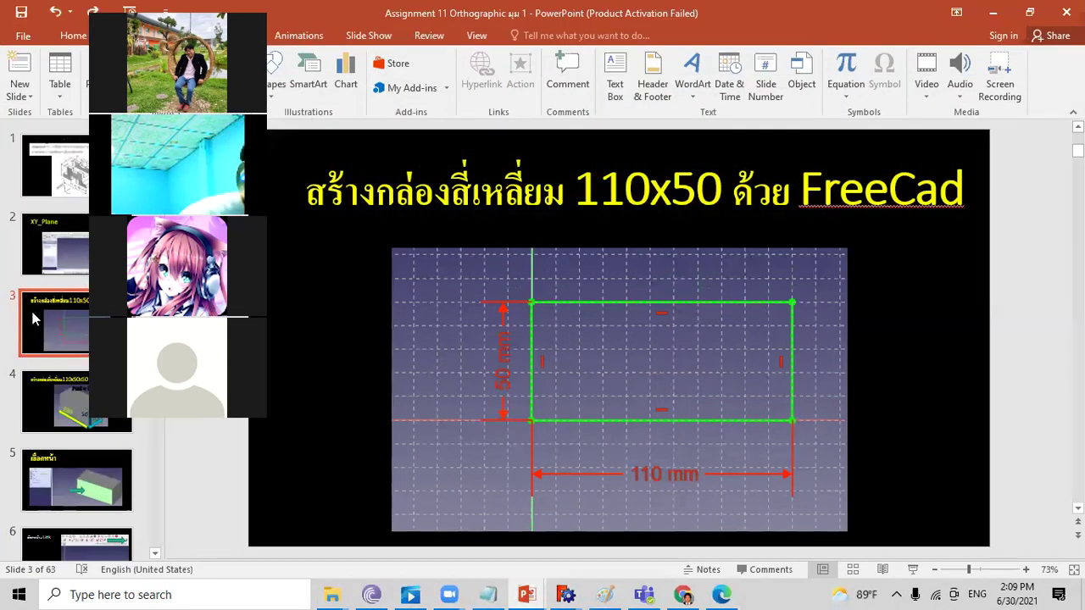
click(59, 407)
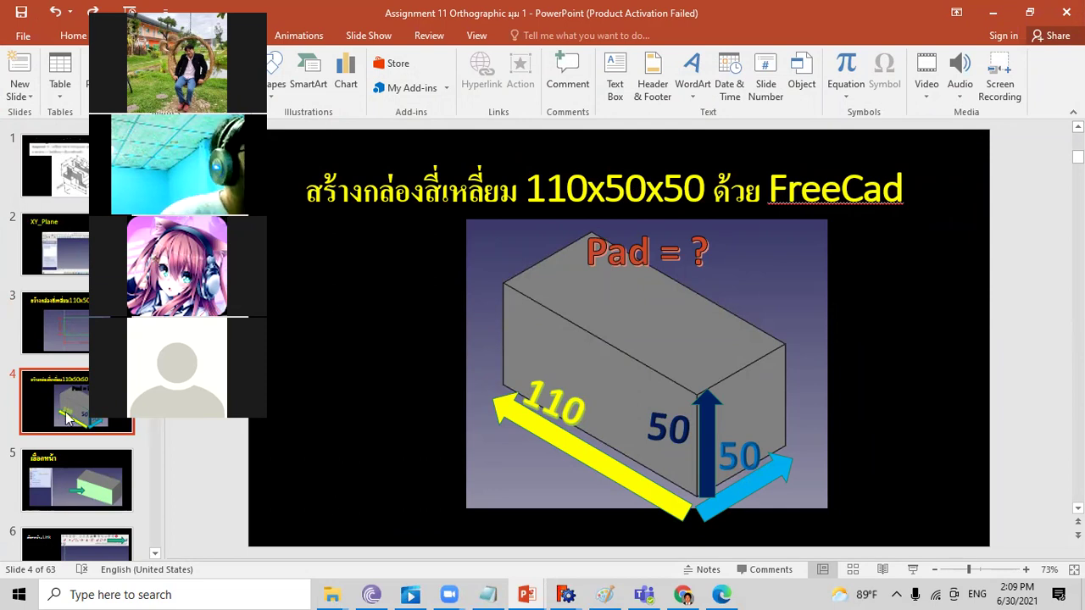
click(75, 462)
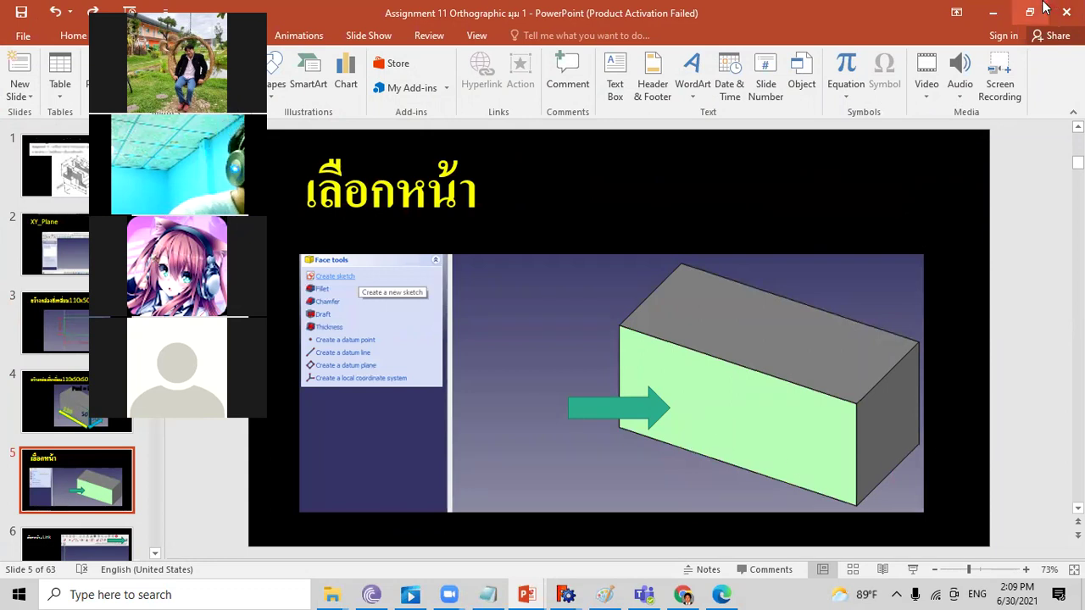
click(1001, 14)
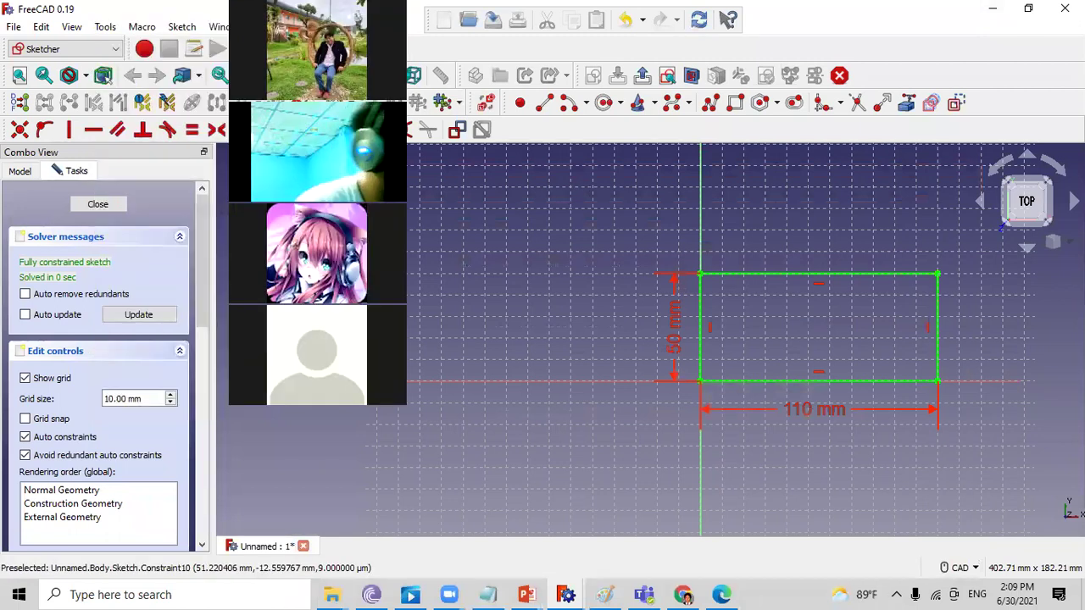
- Close the rectangle sketch and fit the whole model in the view
click(98, 205)
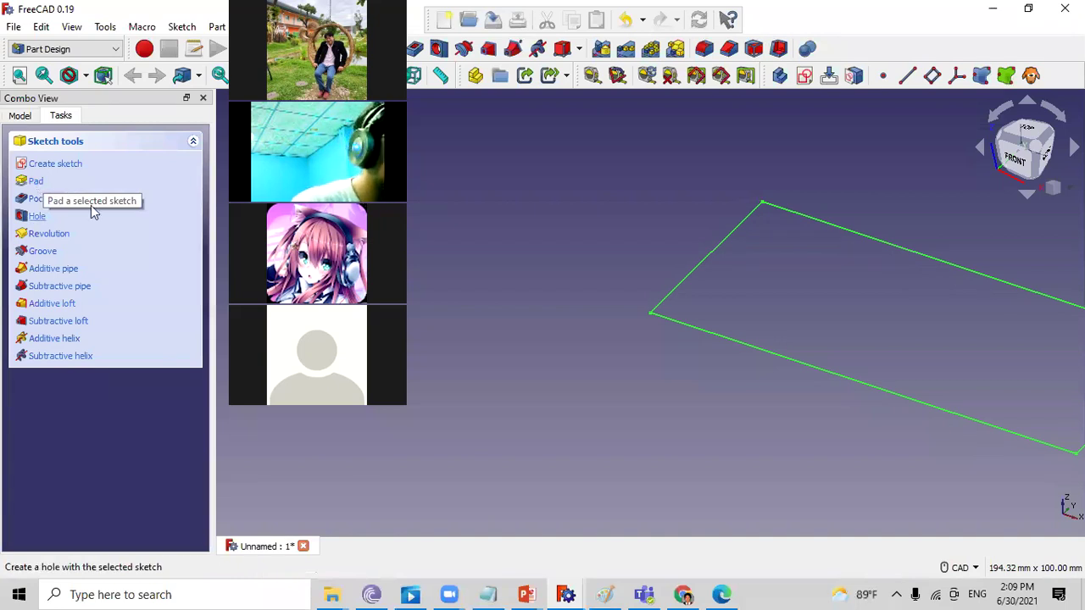
click(1059, 187)
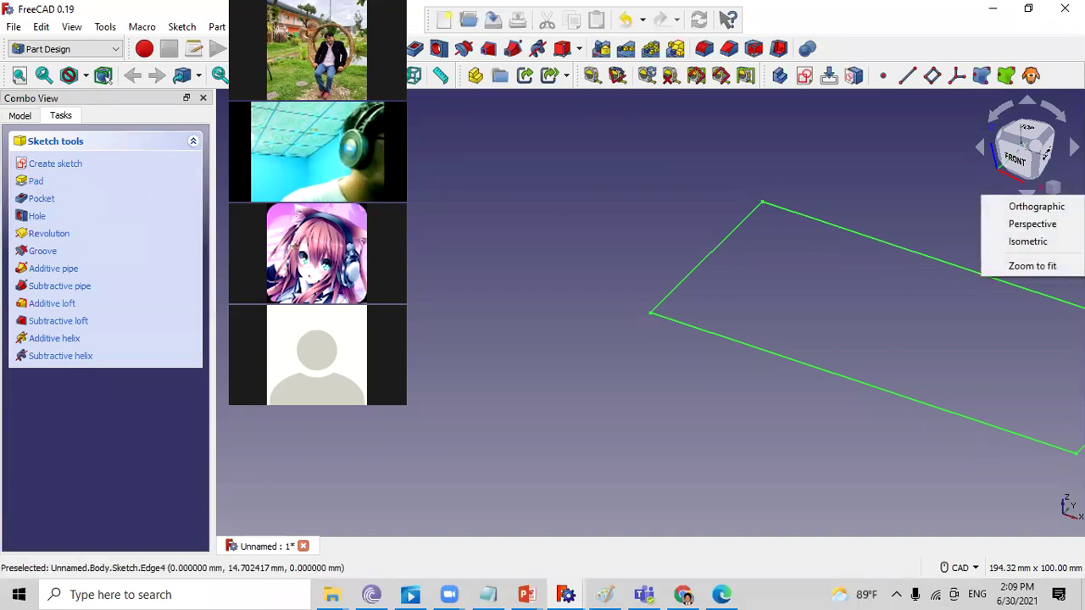
click(1048, 268)
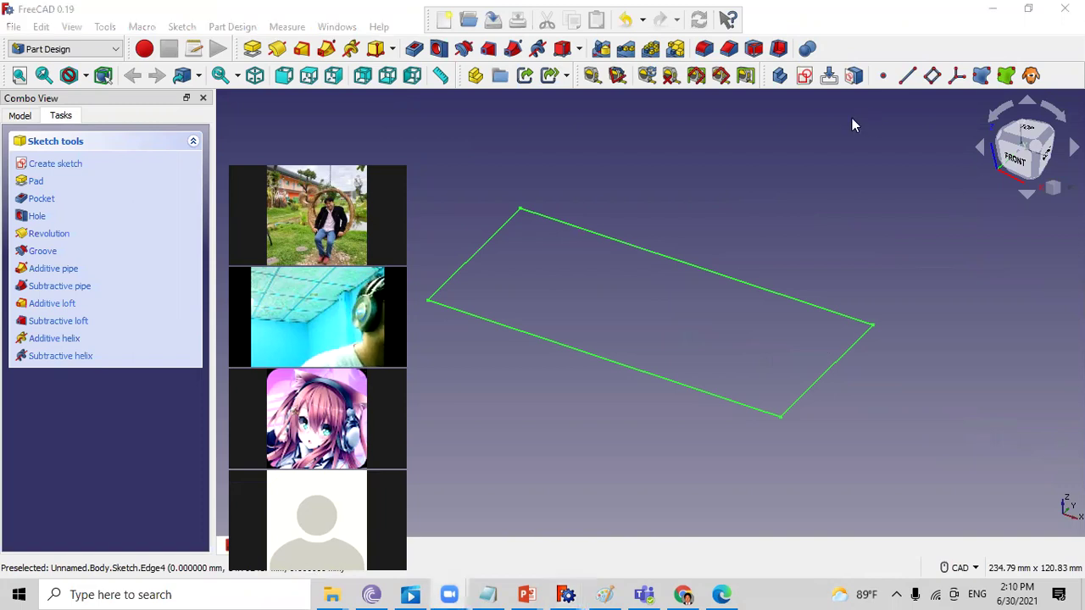
click(415, 51)
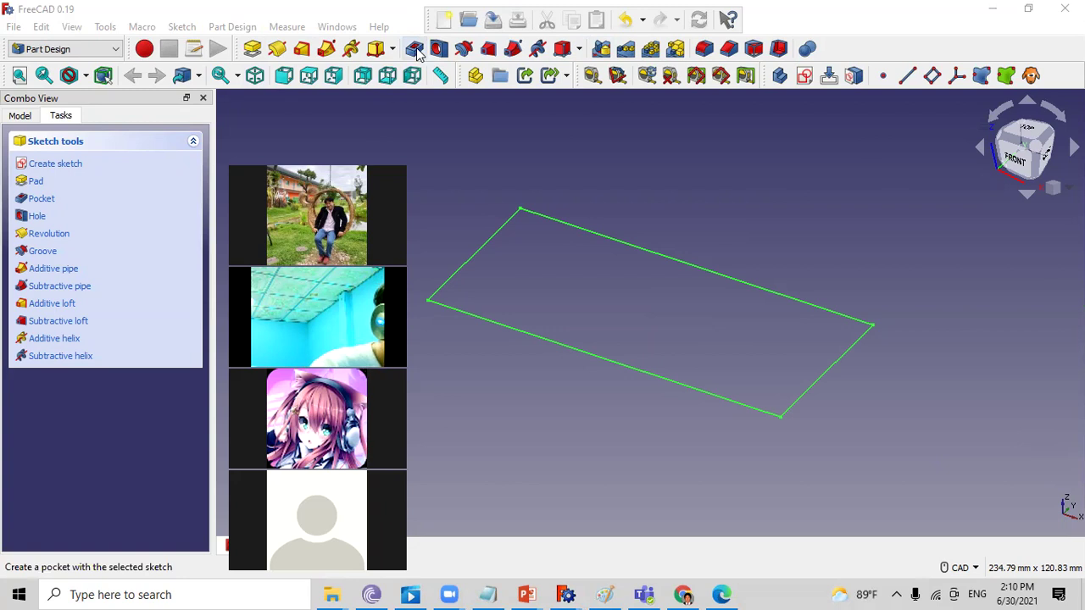
- Pad the sketch with a length of 50 mm
click(34, 185)
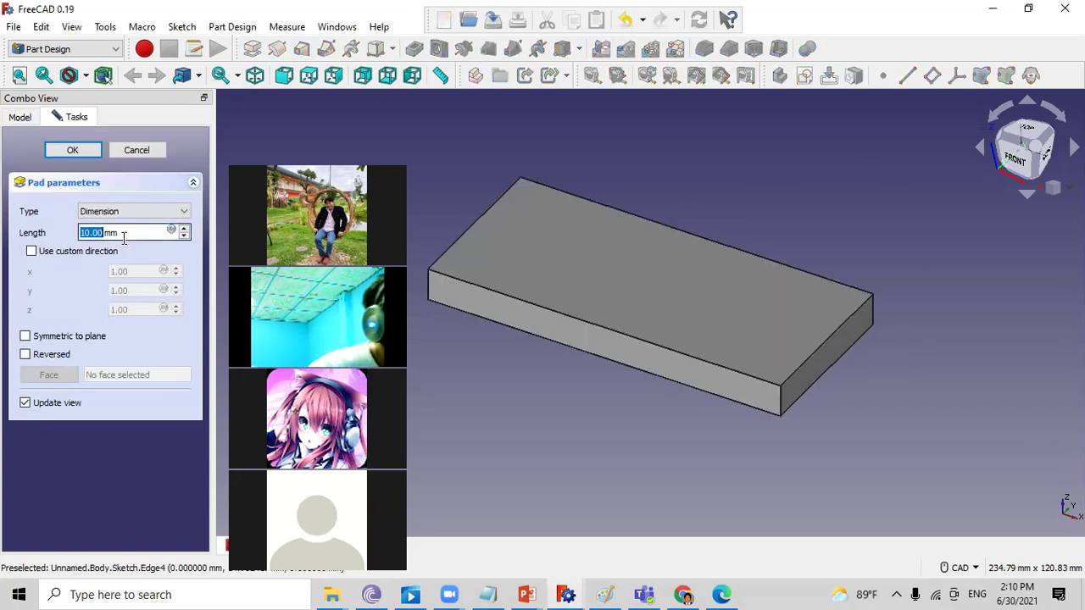
text(50)
key(BackSpace)
text(0)
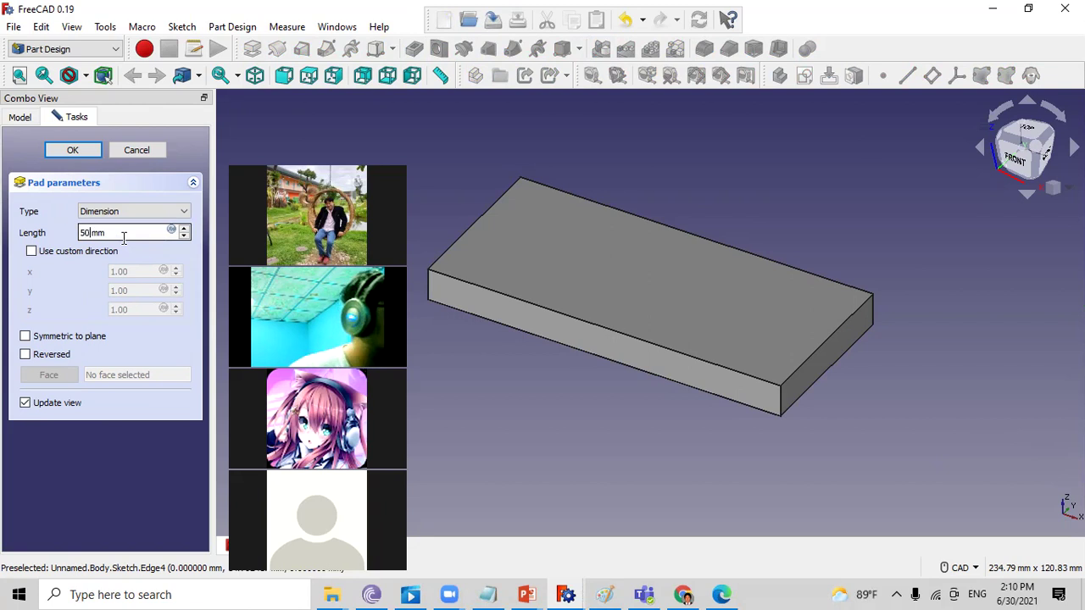
key(Return)
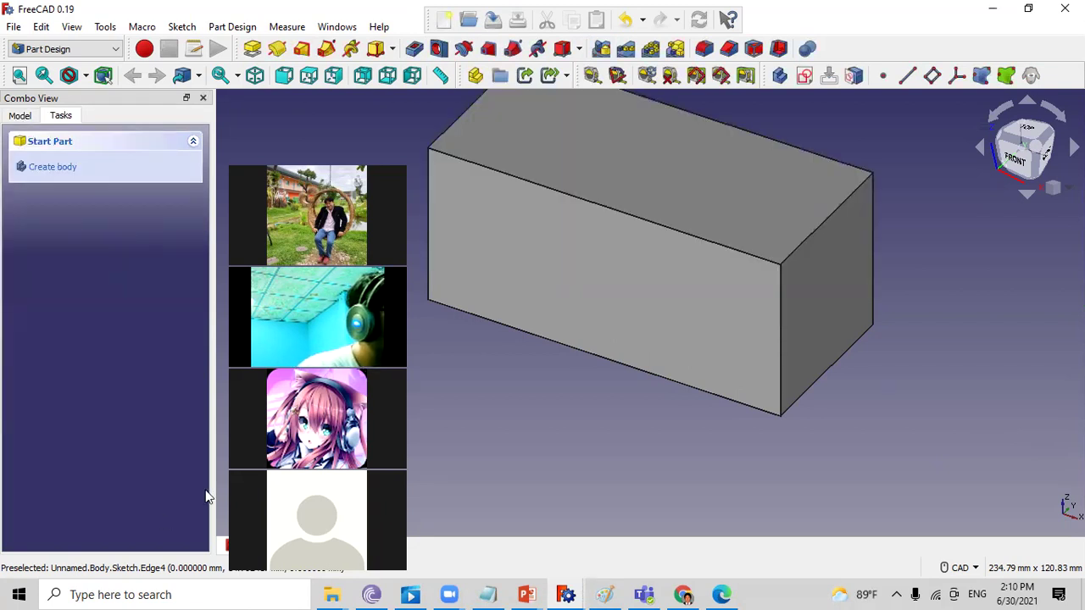
mouse_move(526, 594)
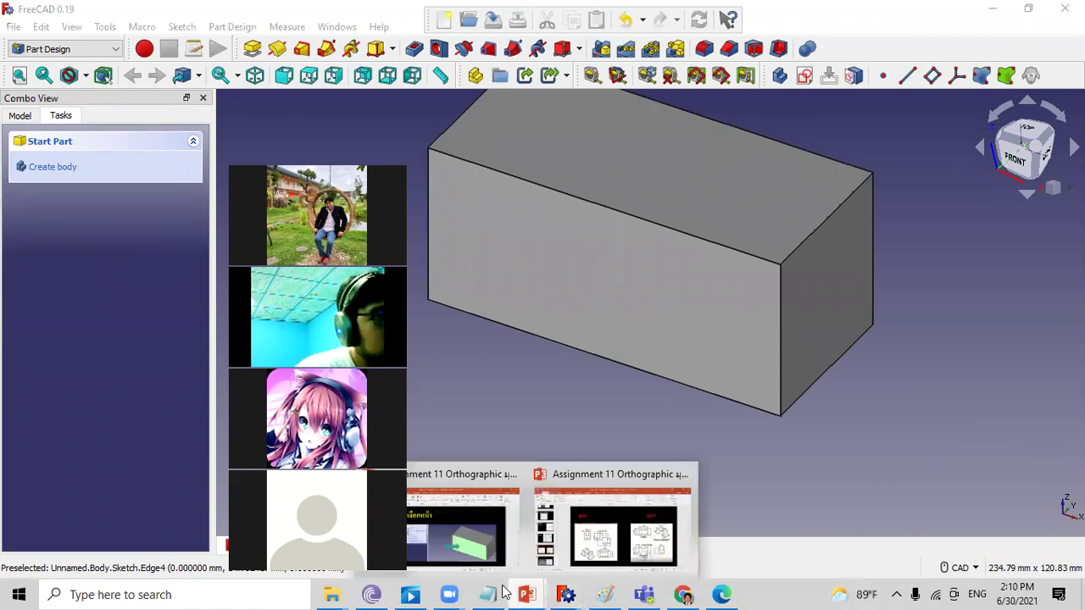
- Check the front-face slide, then select the box's front face in FreeCAD
click(610, 517)
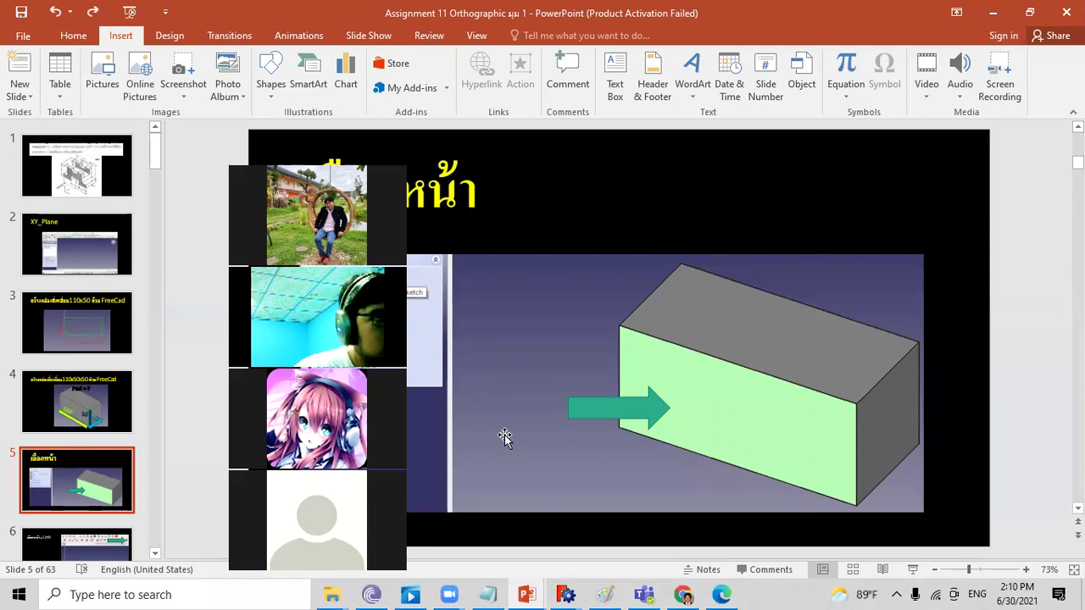
click(993, 7)
click(692, 339)
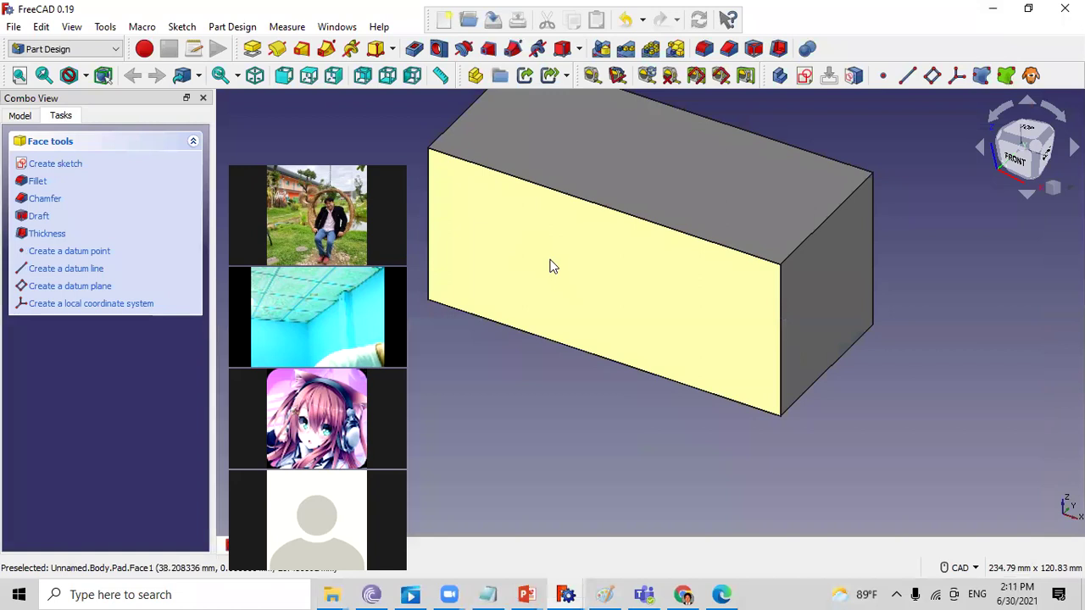
- Select the block's front face and create a new sketch attached to it
click(312, 126)
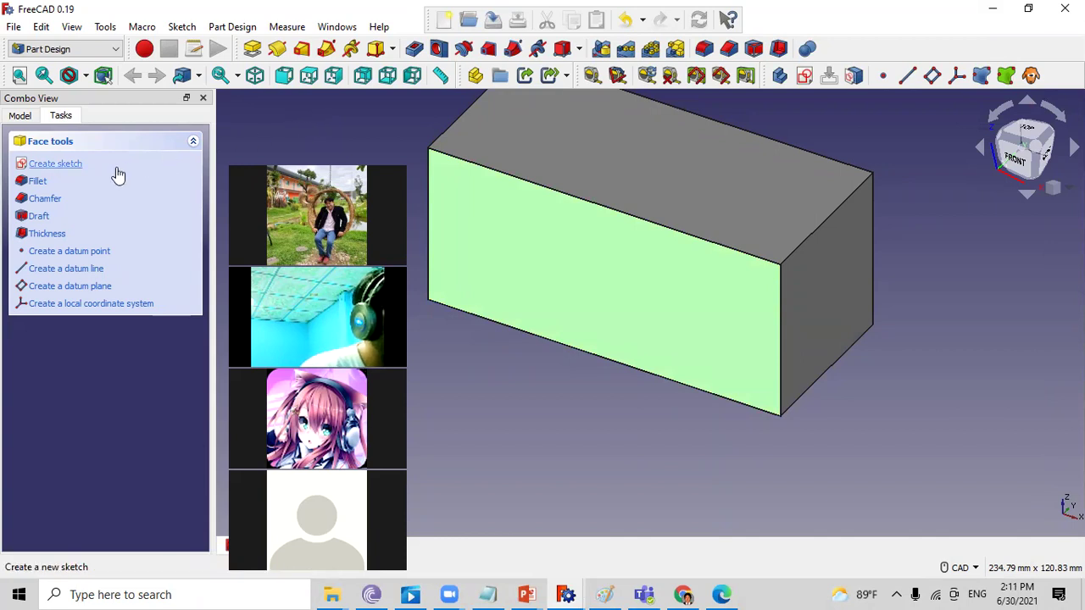
click(75, 169)
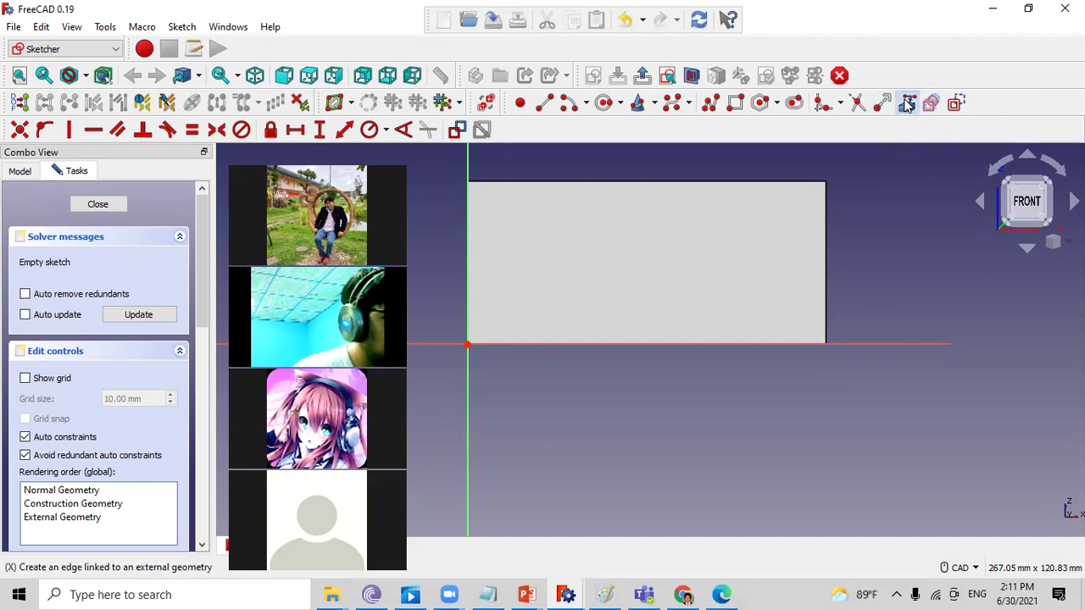
- Link the face's top and right edges as external geometry, then show the 10 mm grid
click(906, 102)
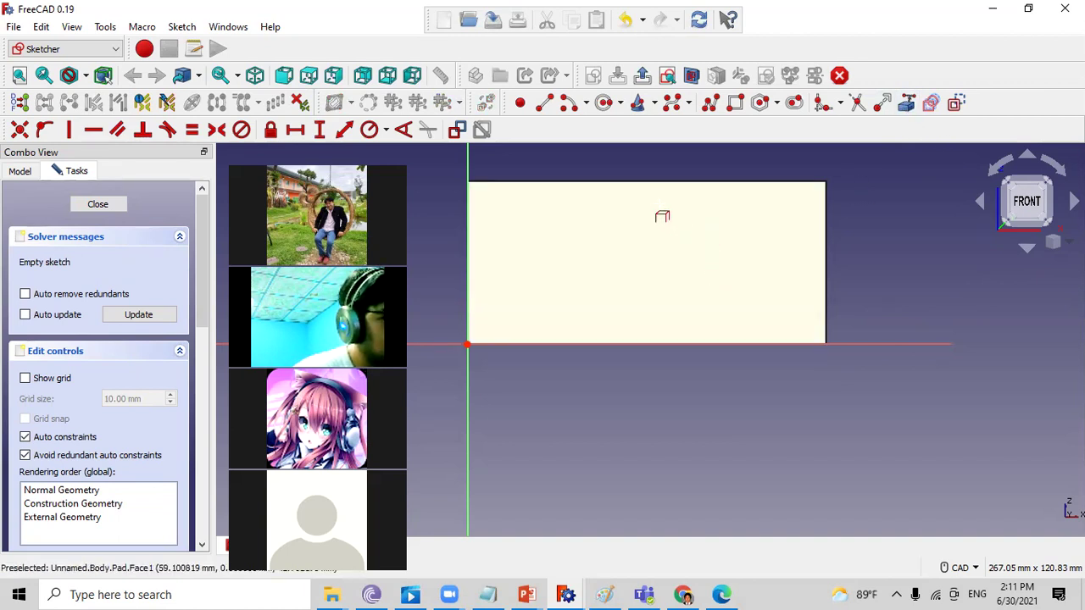
click(652, 180)
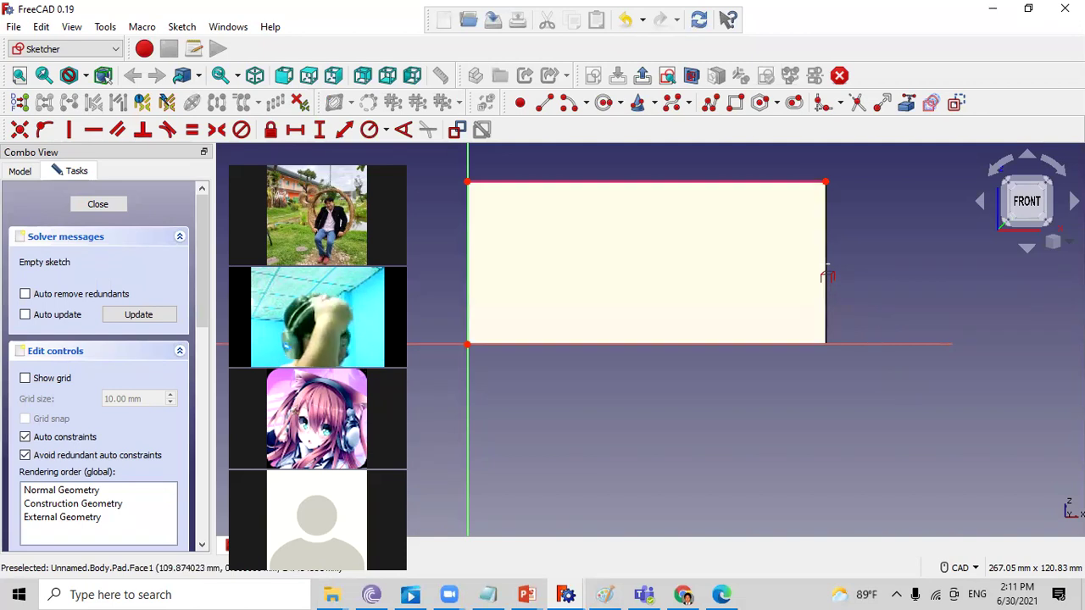
click(826, 275)
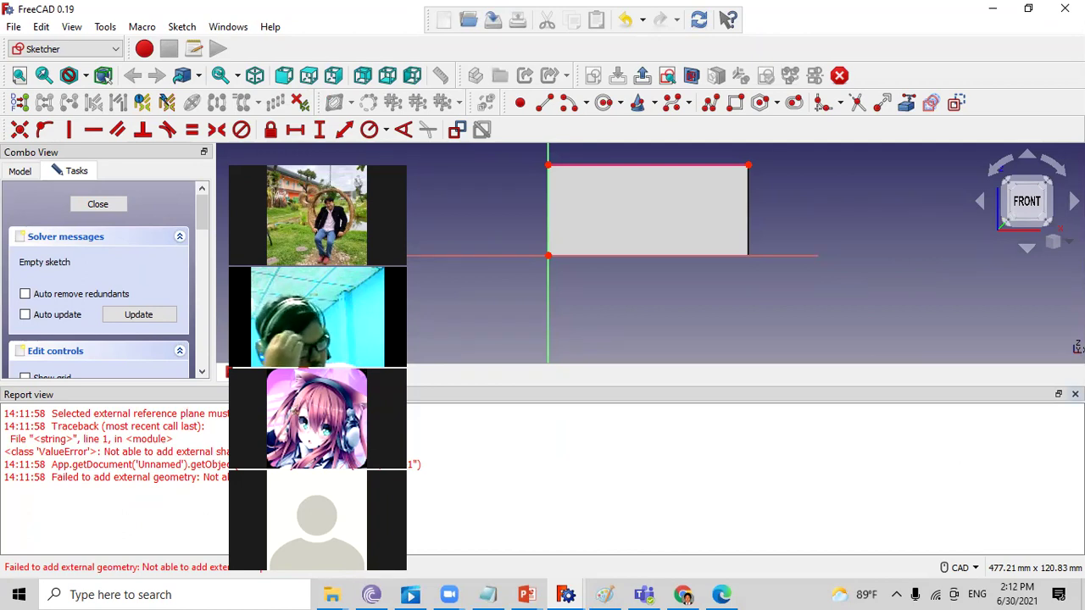
click(1074, 394)
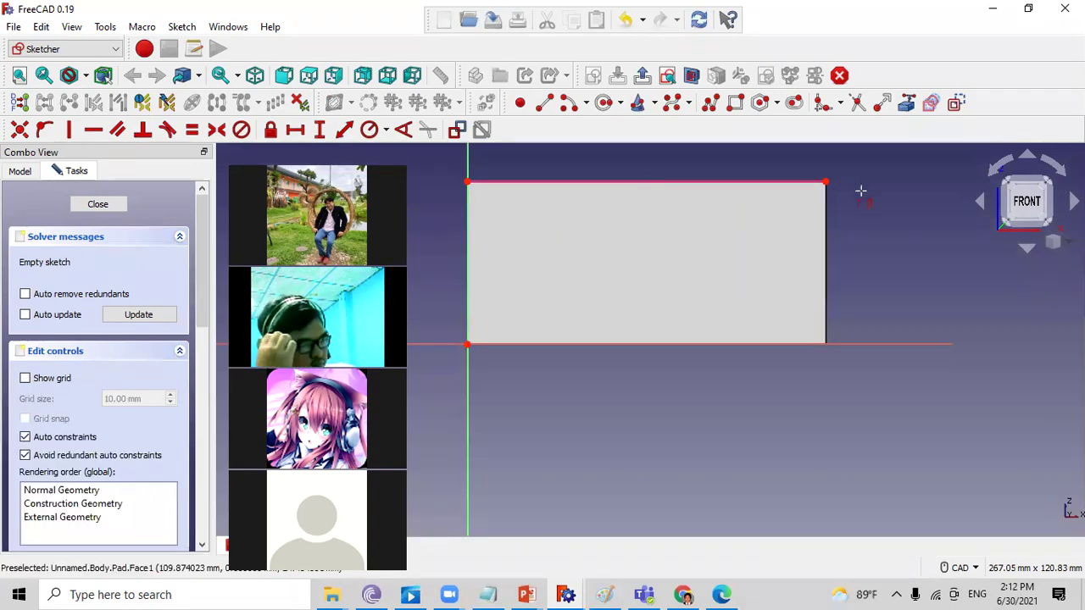
click(826, 231)
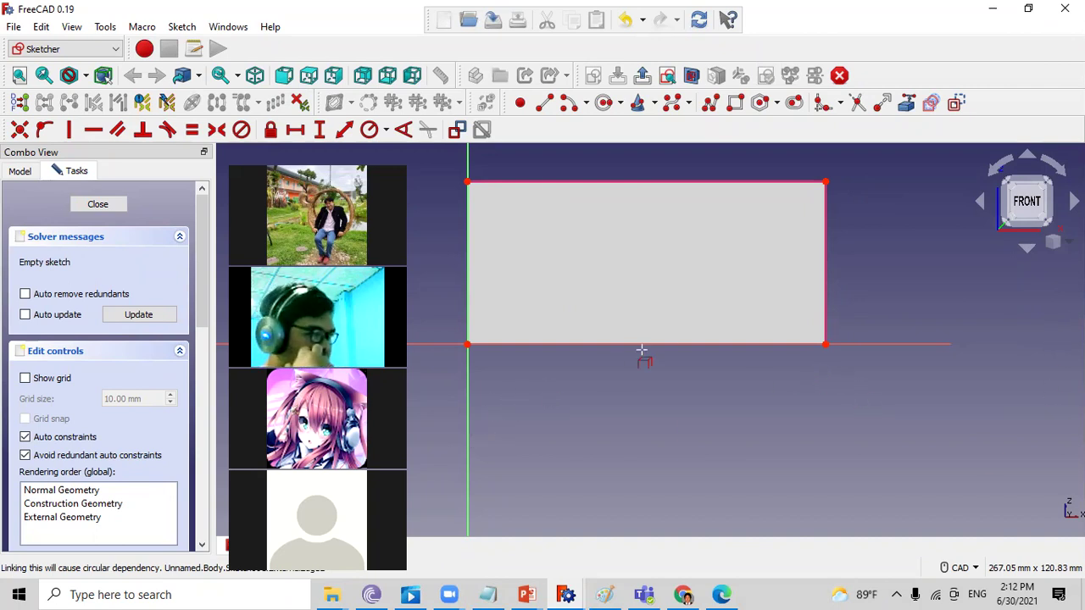
click(25, 378)
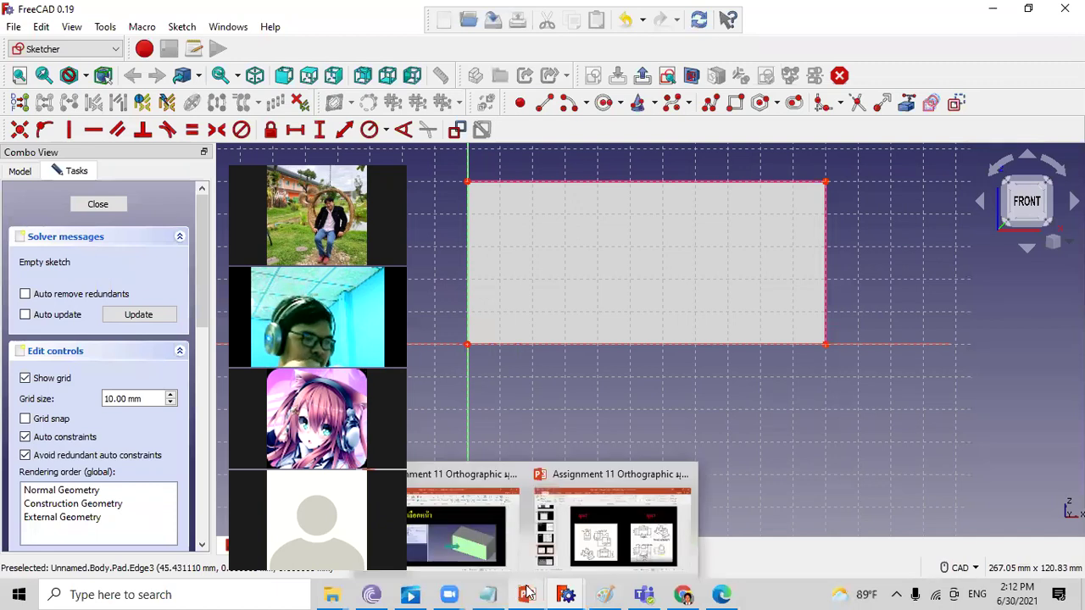
mouse_move(527, 594)
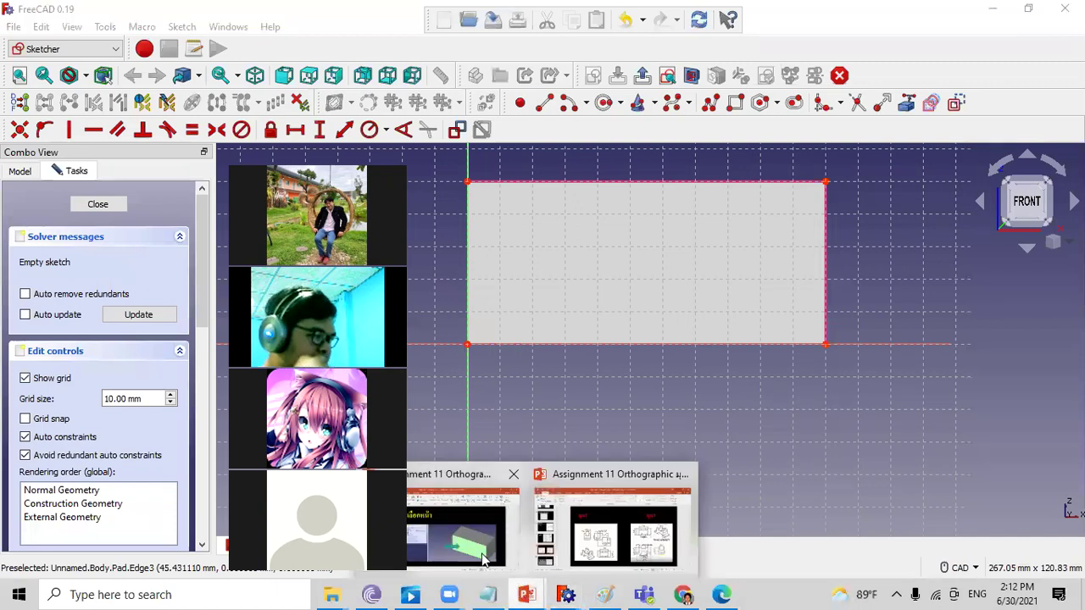
- Page through slides 3 to 8, ending on the four-rectangle slide
click(485, 559)
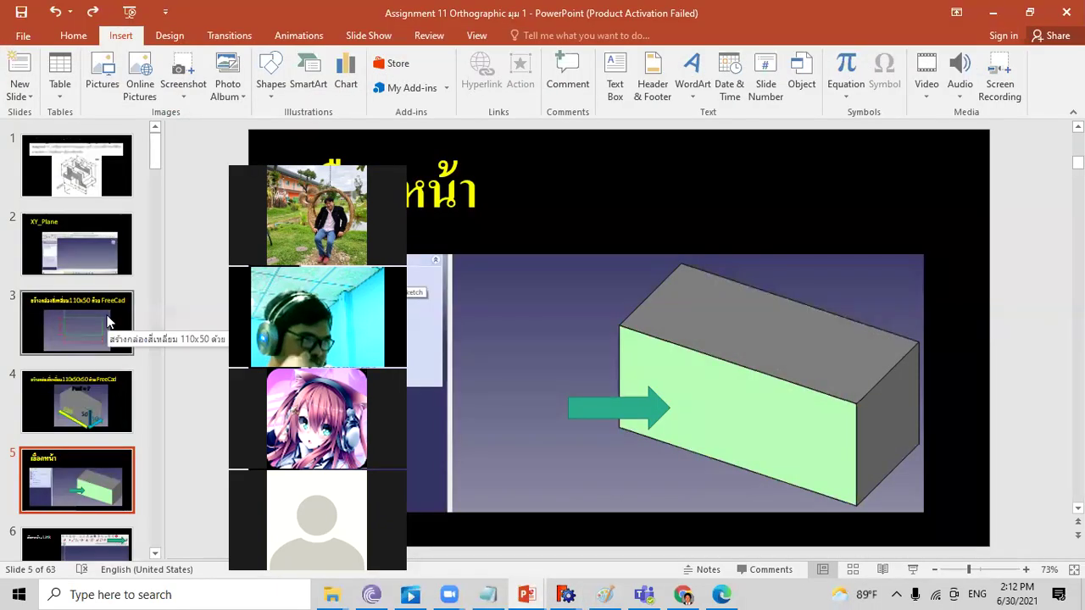
click(91, 337)
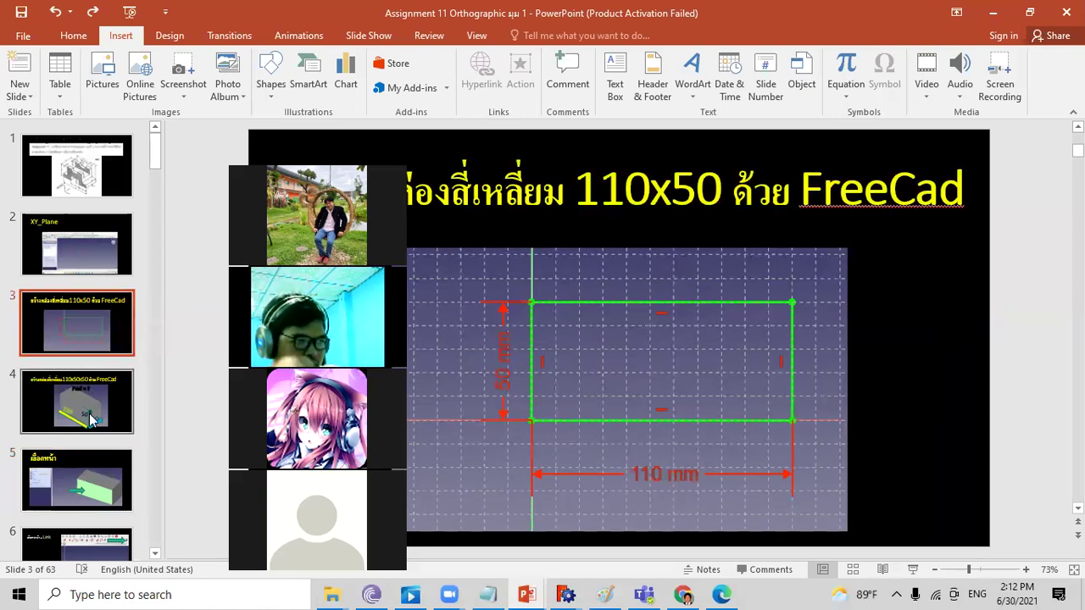
click(91, 414)
click(96, 482)
scroll(96, 483, down, 1)
scroll(96, 491, down, 3)
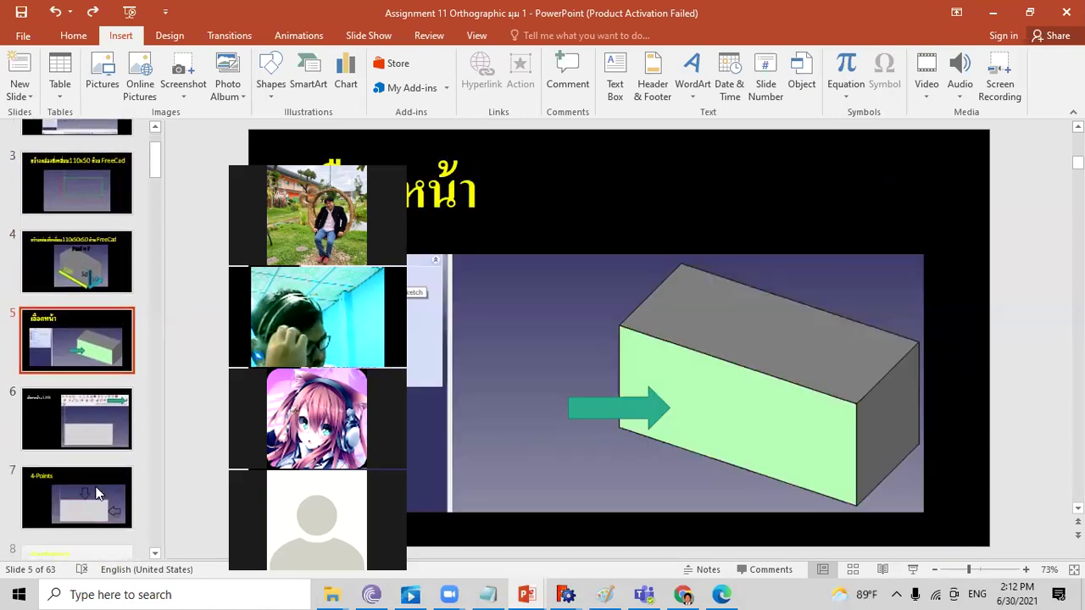
click(83, 434)
scroll(84, 436, down, 2)
scroll(85, 436, down, 1)
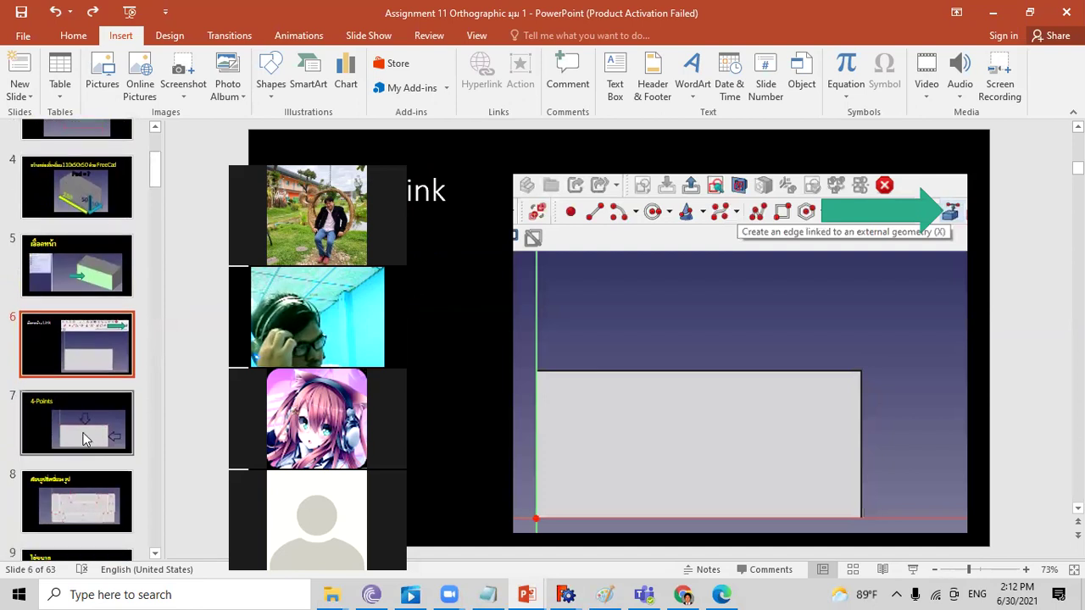
click(85, 437)
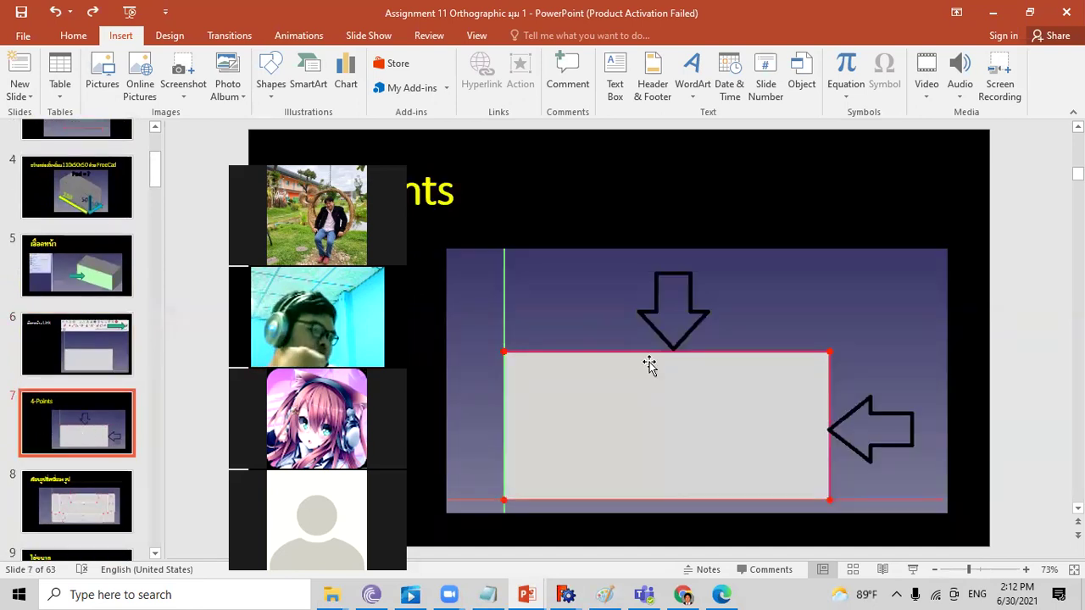
scroll(649, 368, down, 2)
scroll(638, 374, up, 1)
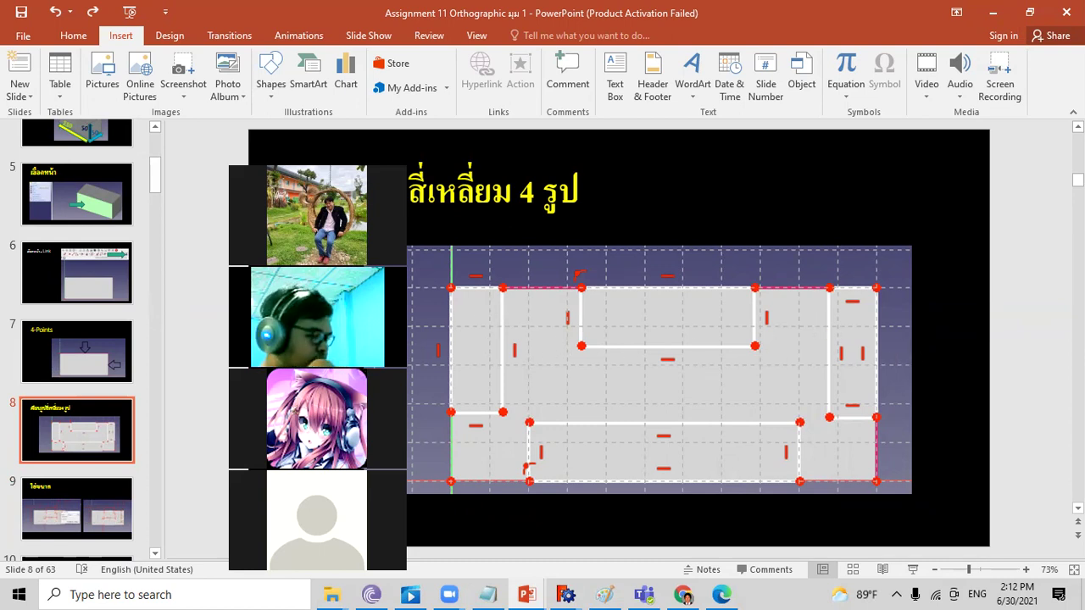
- Compare slide 8's four-rectangle layout with the empty sketch, then minimize PowerPoint
click(988, 19)
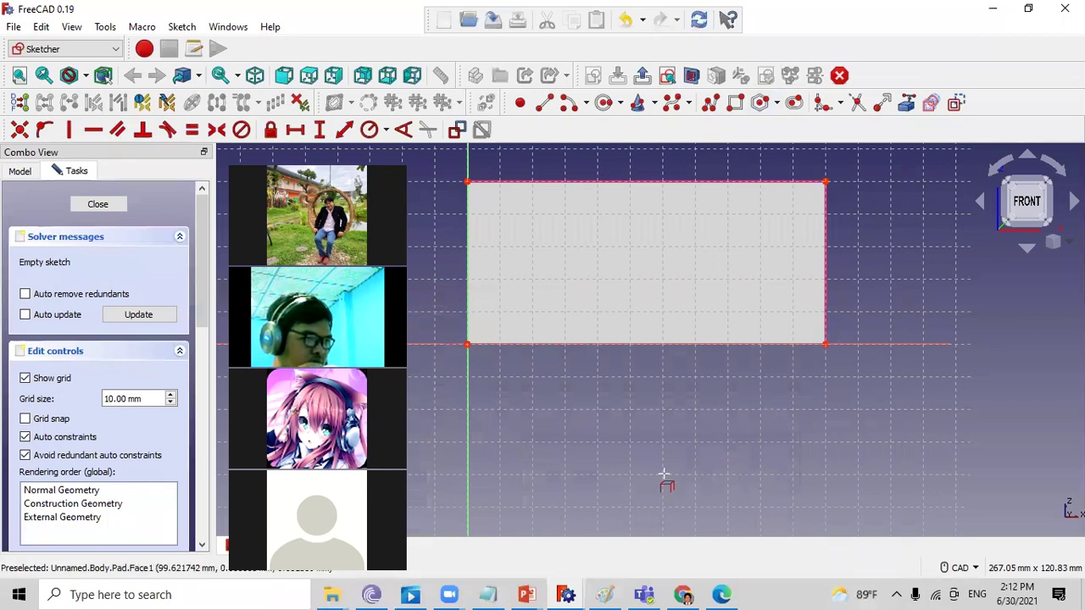
click(527, 593)
mouse_move(457, 521)
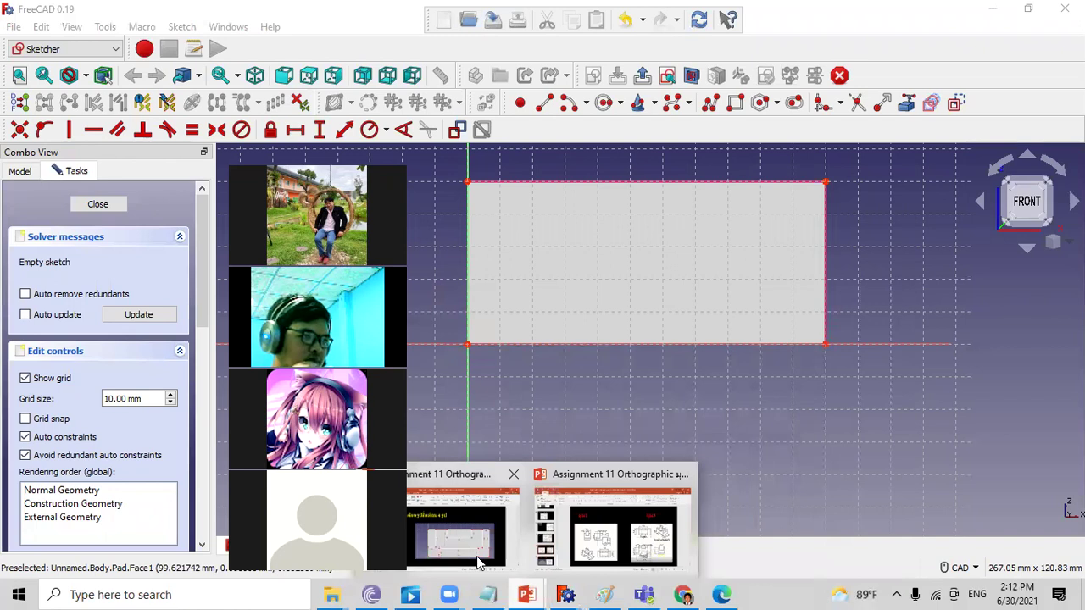
click(480, 563)
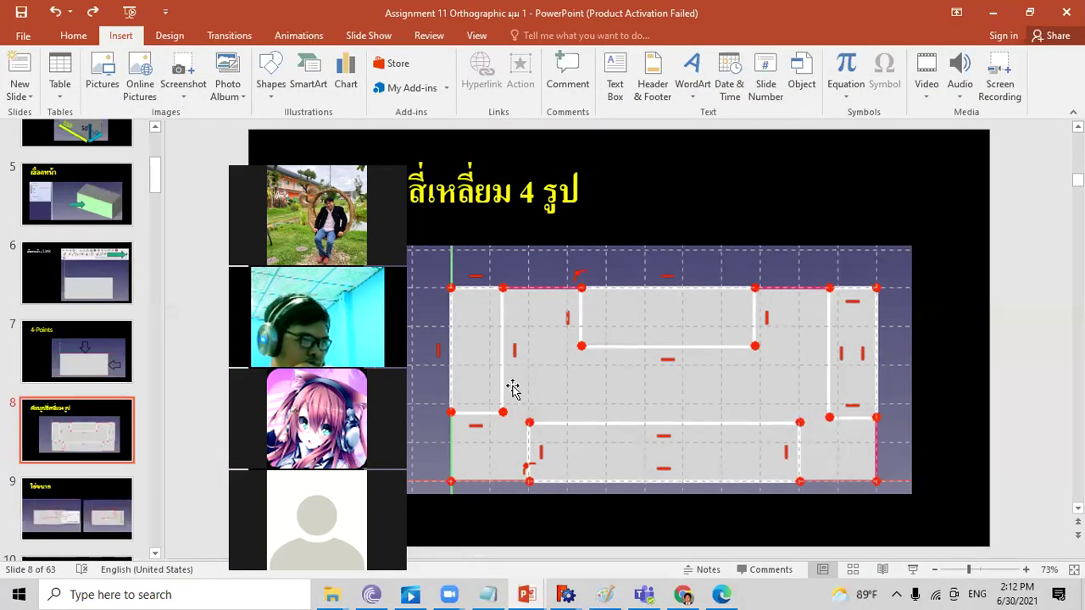
click(991, 12)
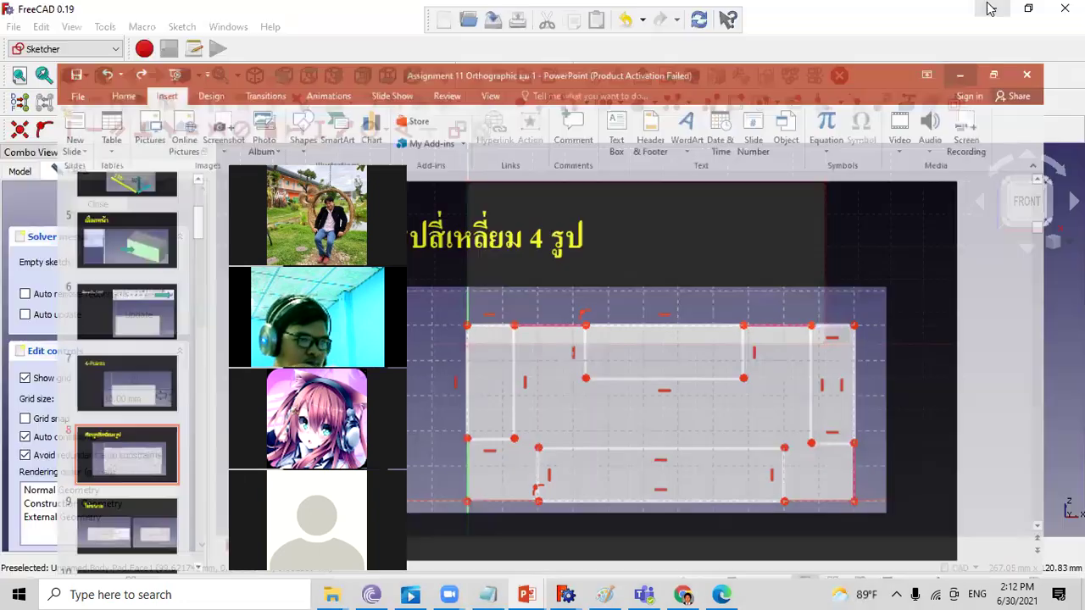
- Draw two tall rectangles at the top-left and top-right corners of the sketch
click(736, 103)
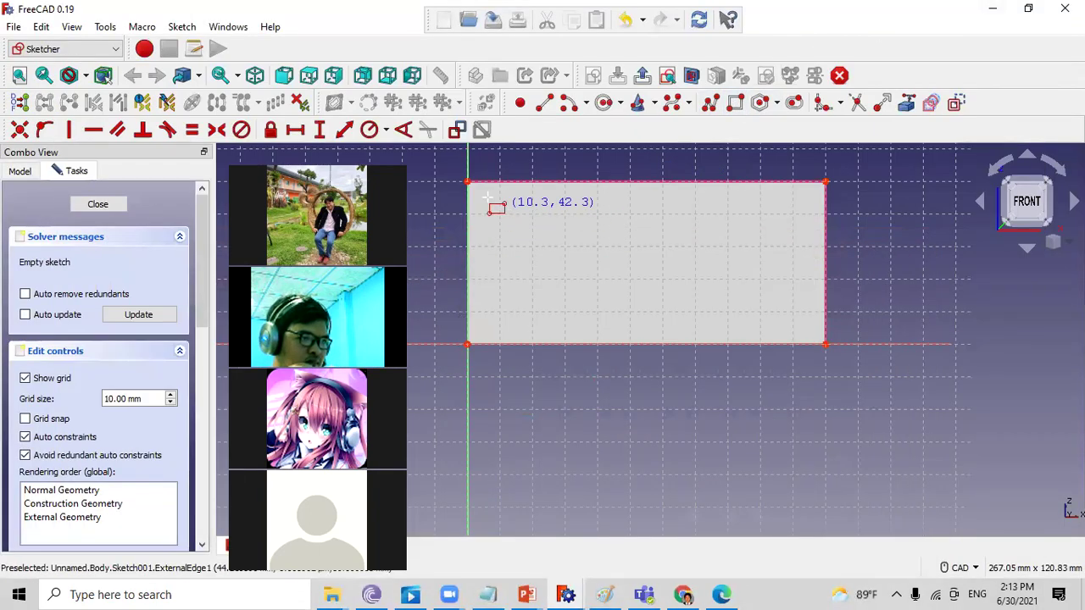
click(468, 182)
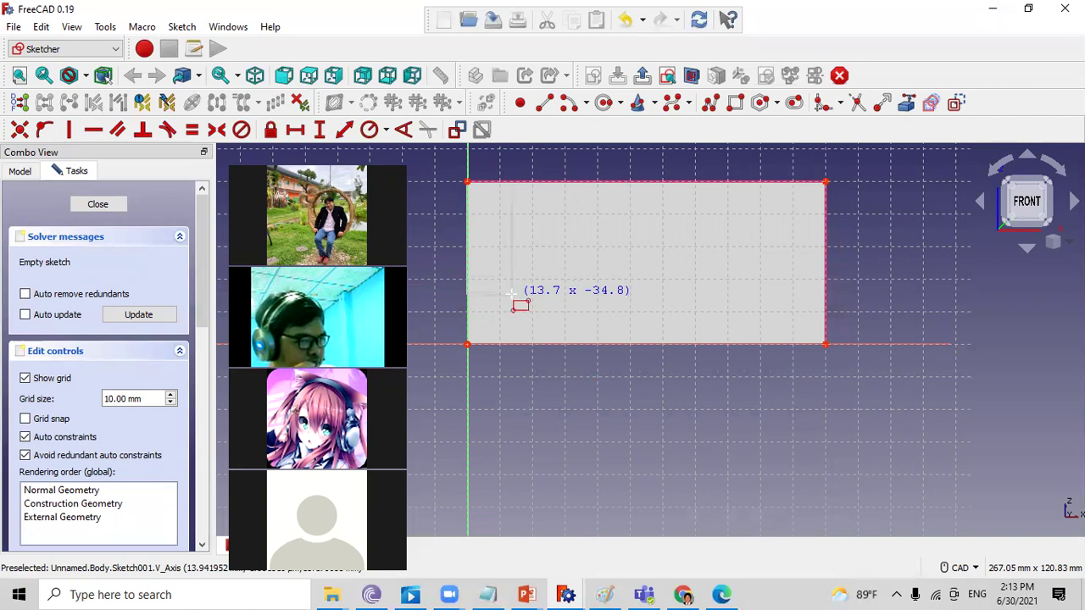
click(512, 294)
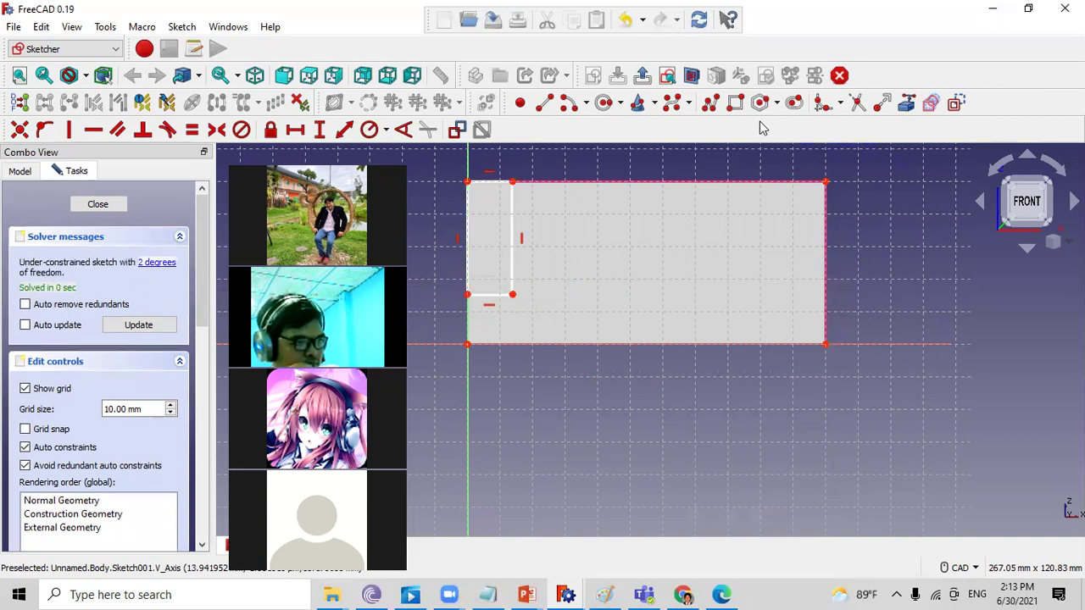
click(826, 184)
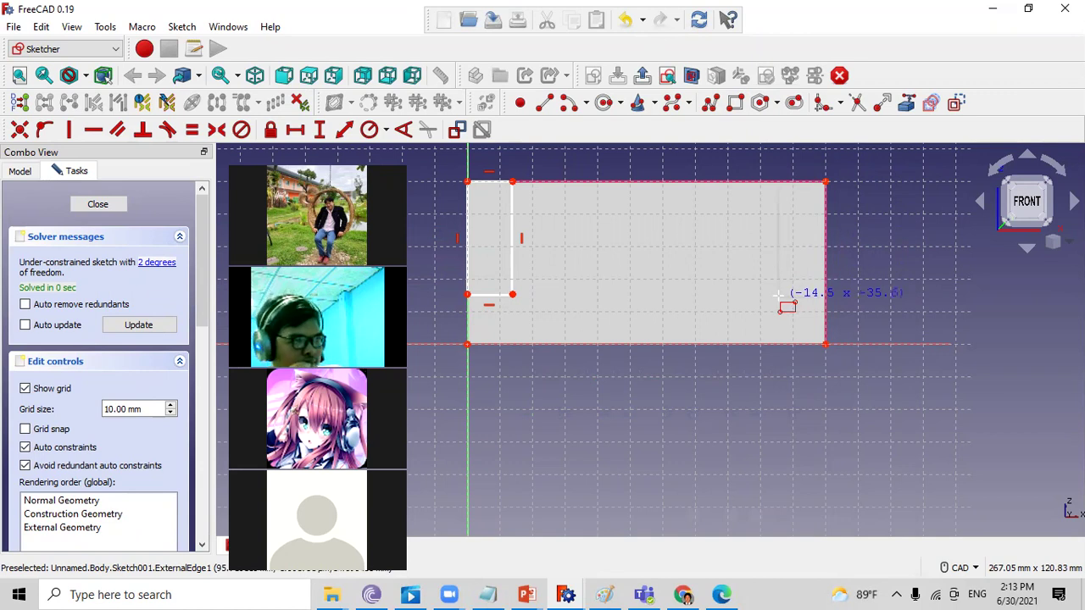
click(780, 295)
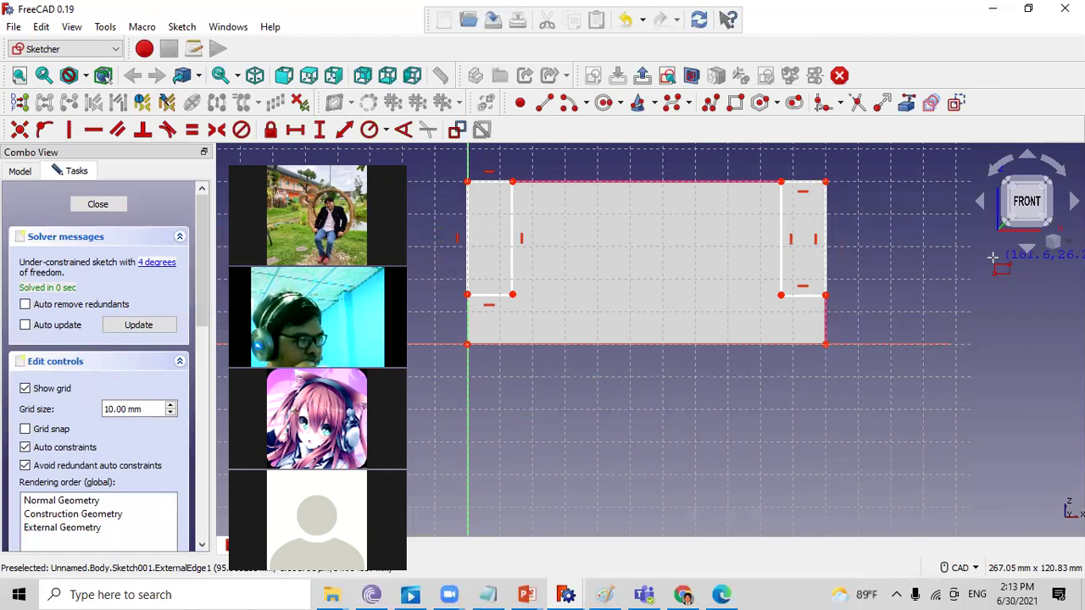
mouse_move(526, 594)
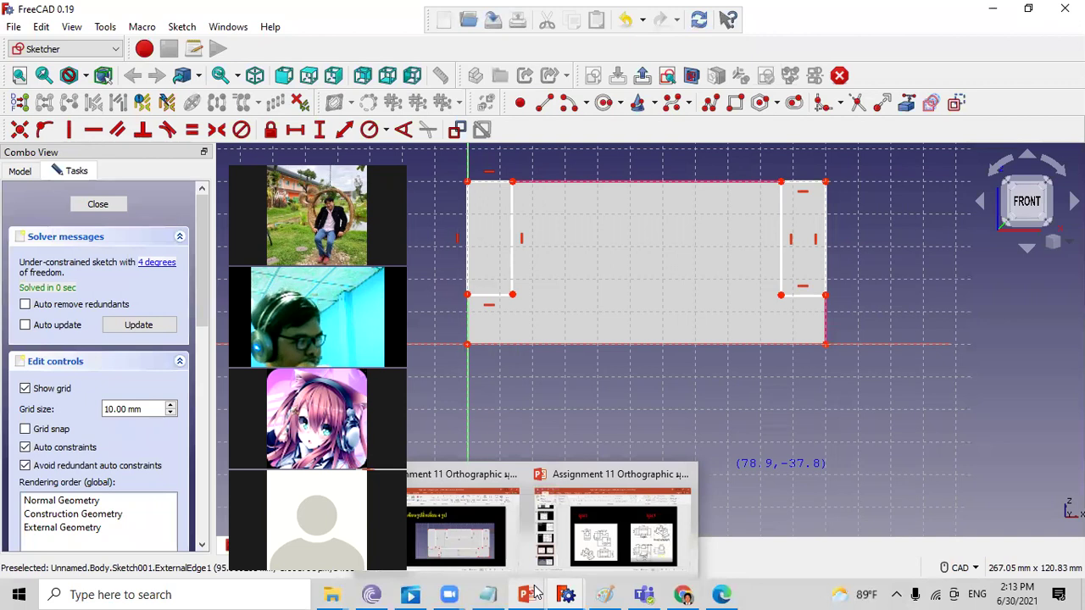
- After checking the reference slide, draw a long top-edge rectangle and place another rectangle's first corner
click(485, 562)
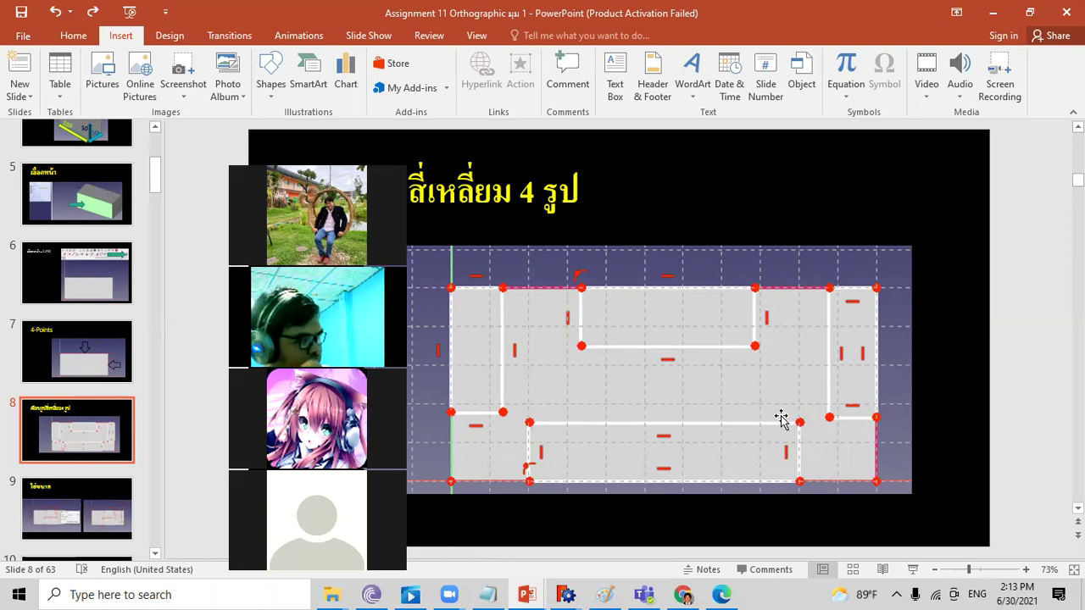
click(992, 12)
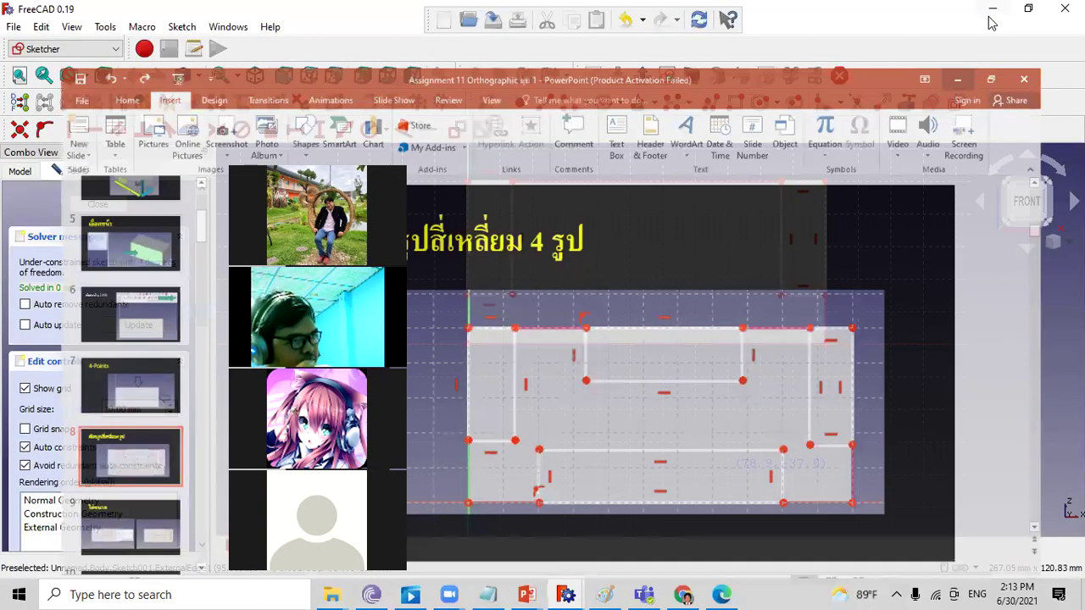
click(736, 103)
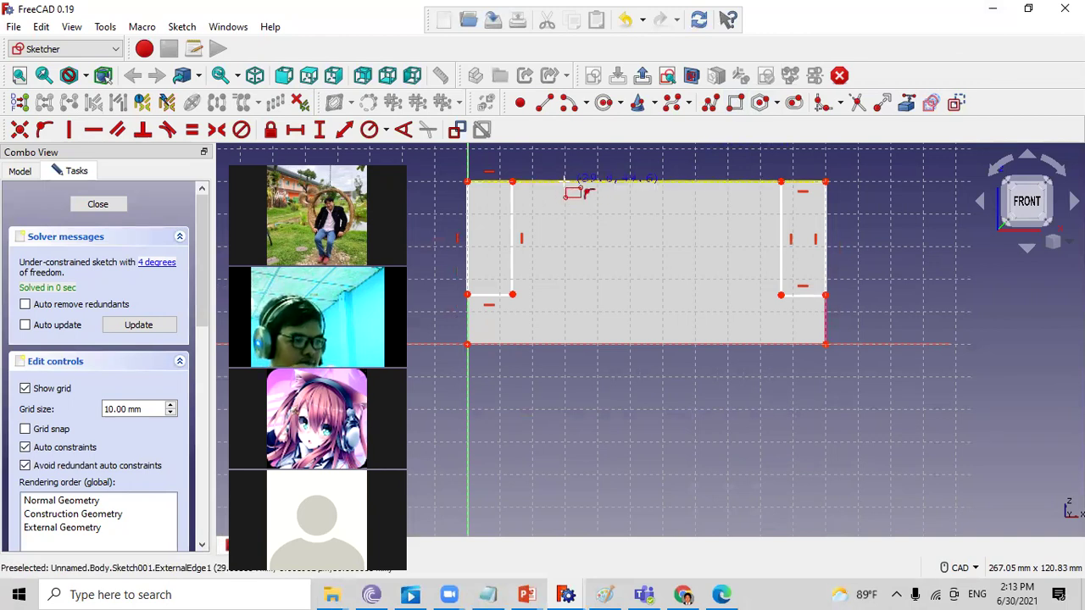
click(564, 181)
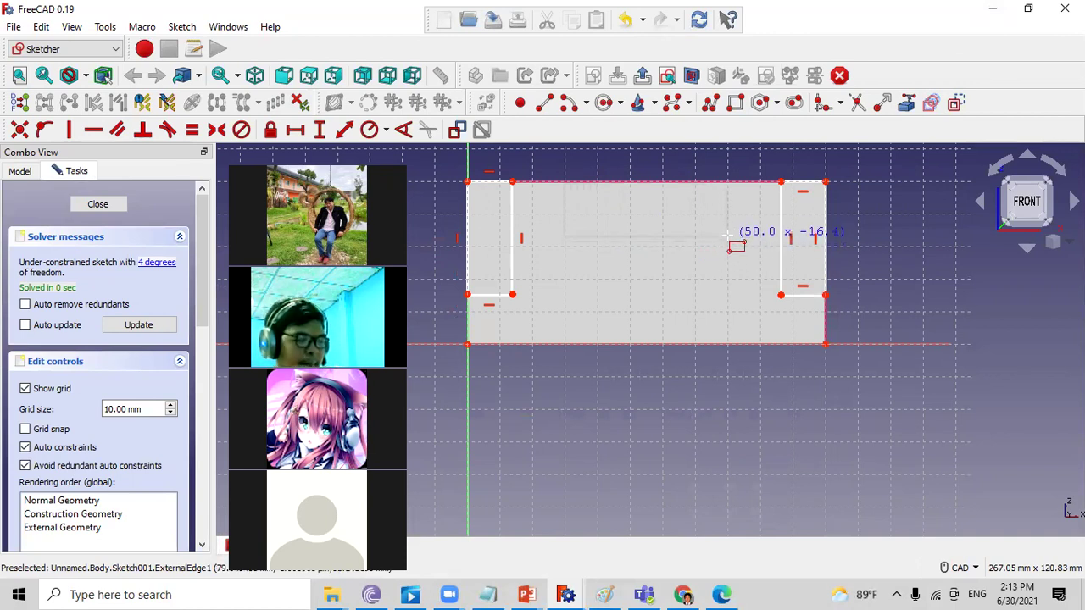
click(727, 236)
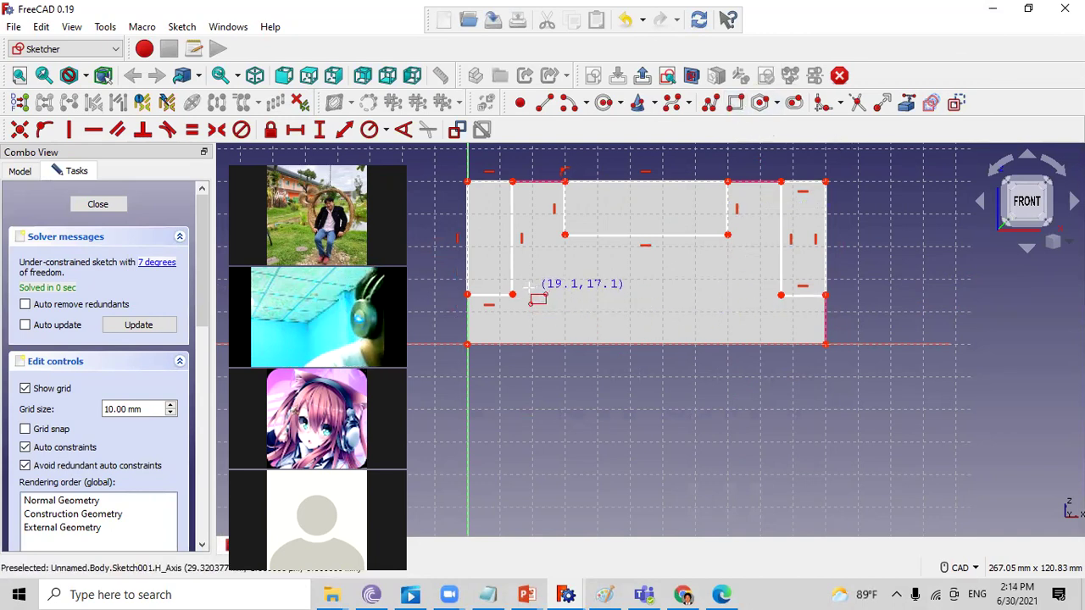
click(753, 338)
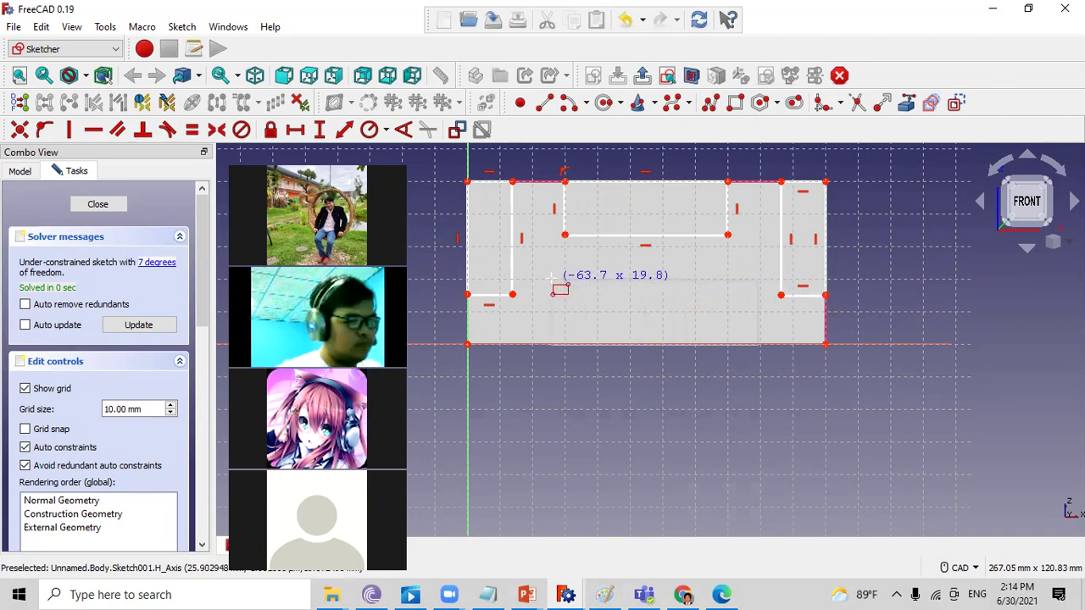
- Redraw the fourth rectangle, about 70 × 20, from the bottom edge between the side rectangles
right_click(646, 310)
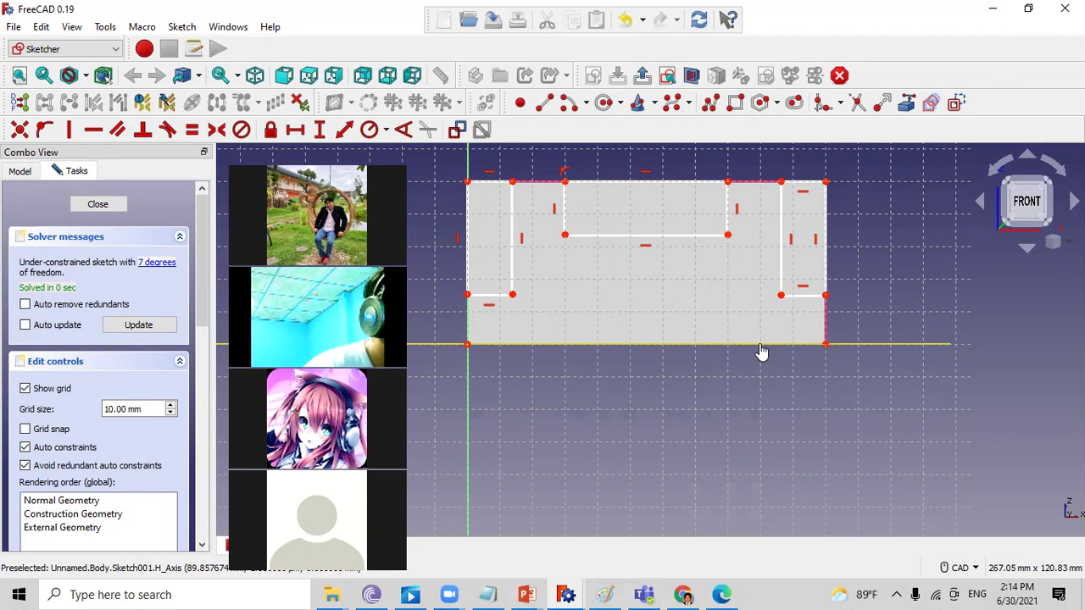
click(735, 103)
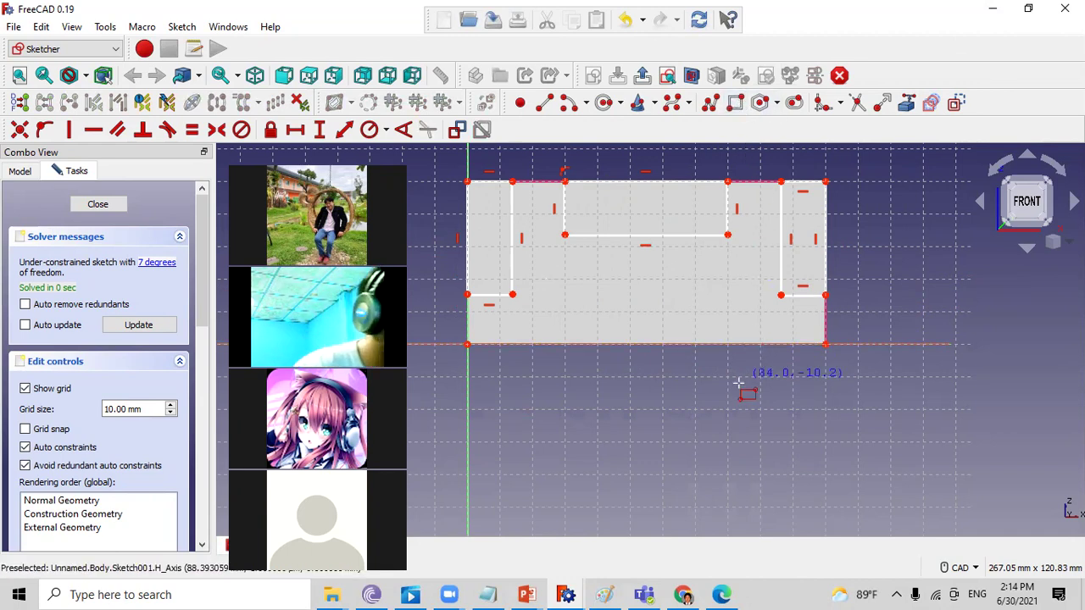
click(760, 344)
right_click(693, 288)
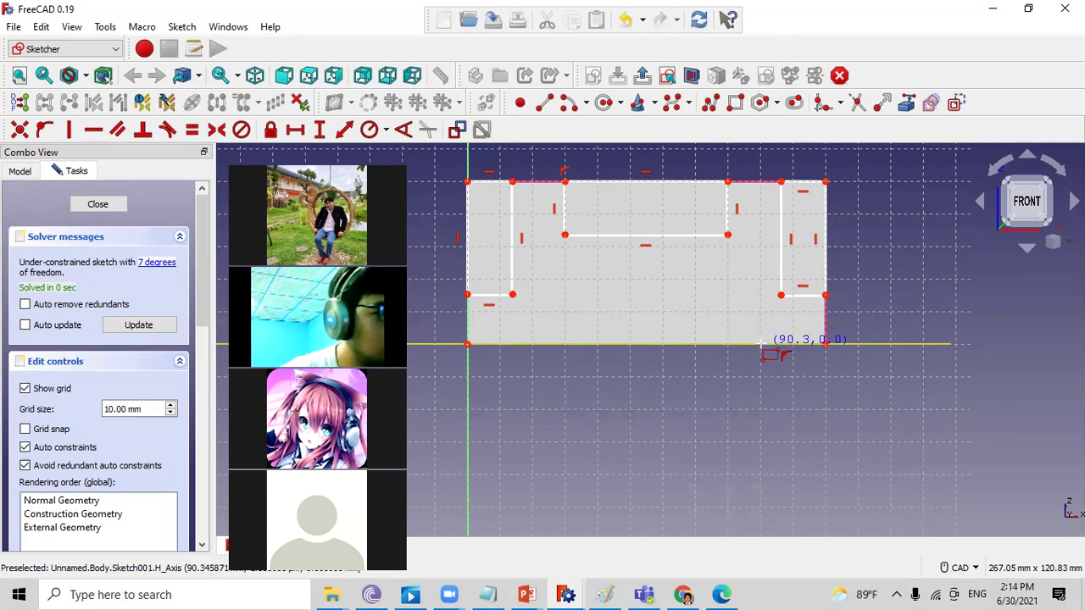
click(762, 347)
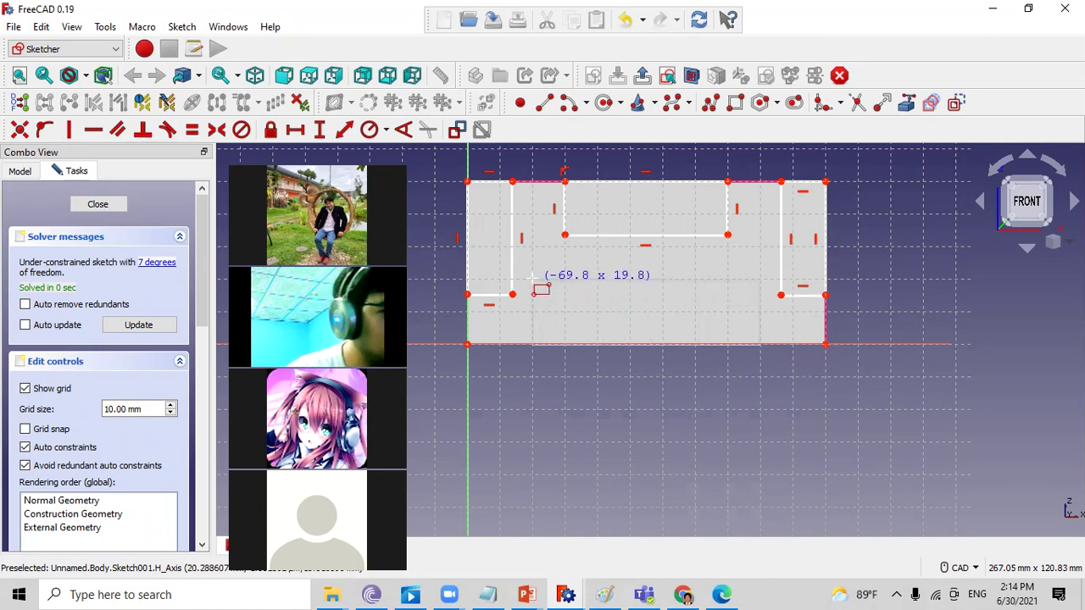
click(533, 281)
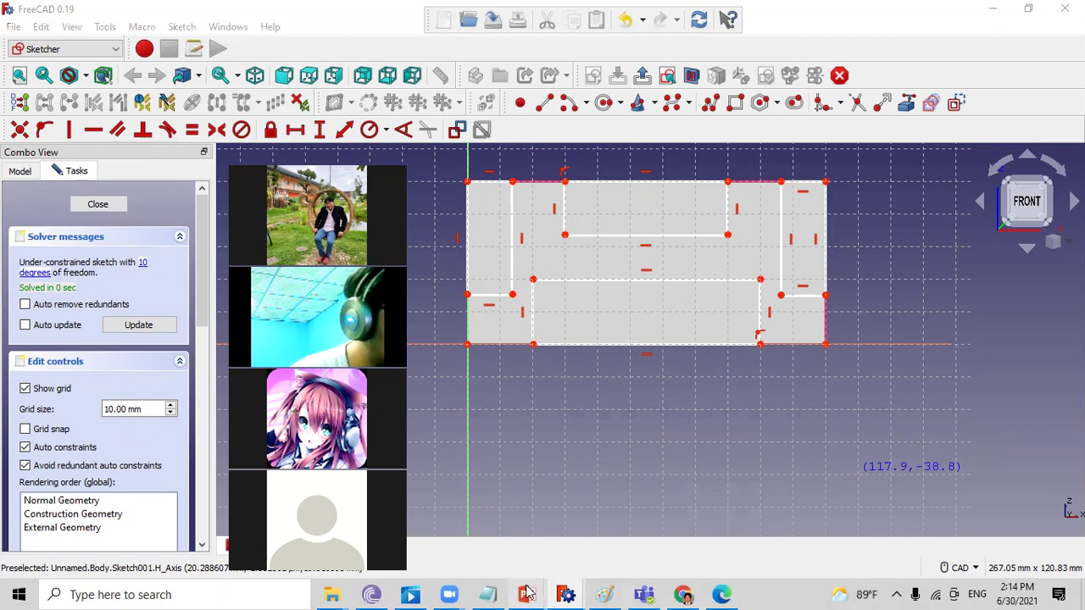
mouse_move(526, 594)
click(468, 550)
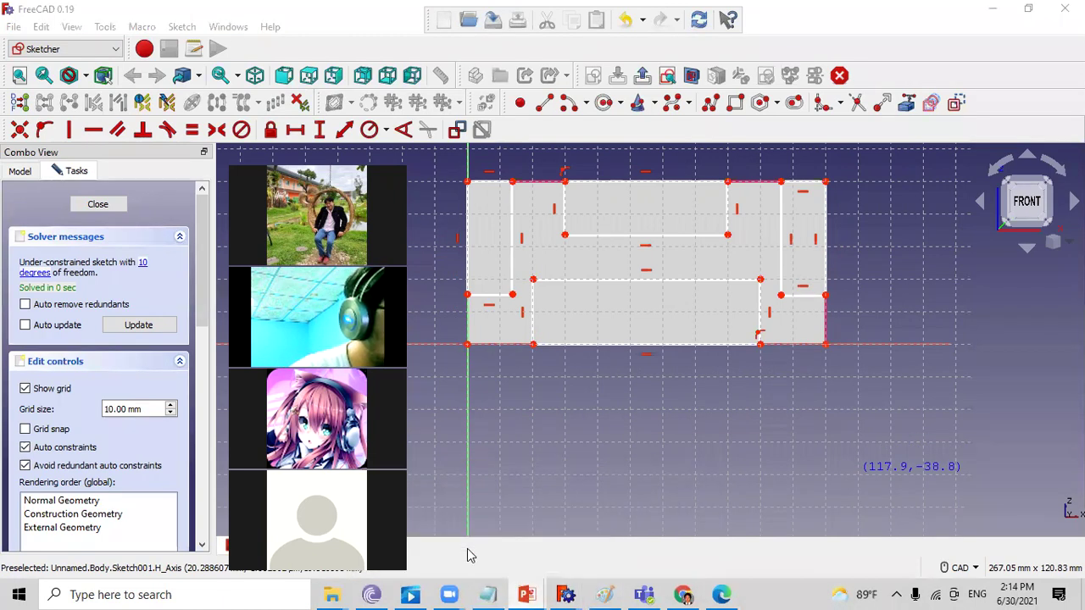
scroll(729, 279, down, 2)
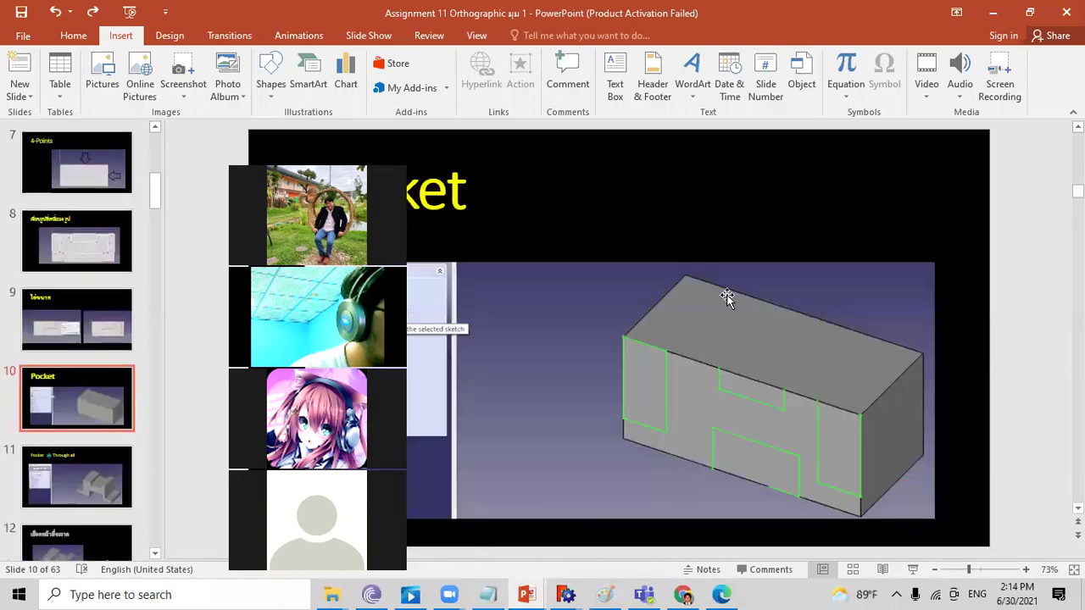
click(60, 244)
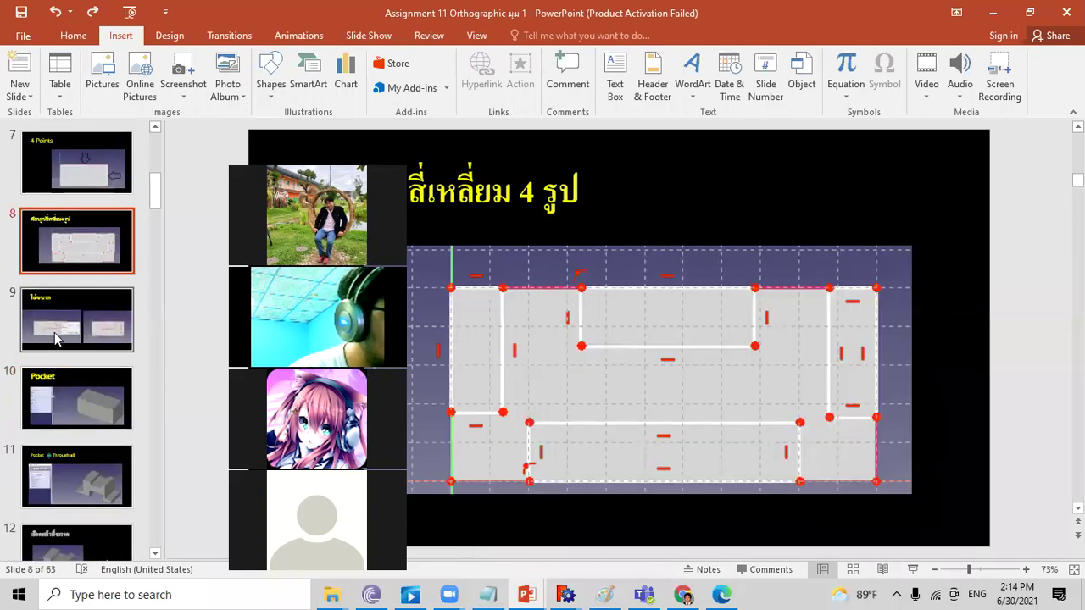
click(84, 336)
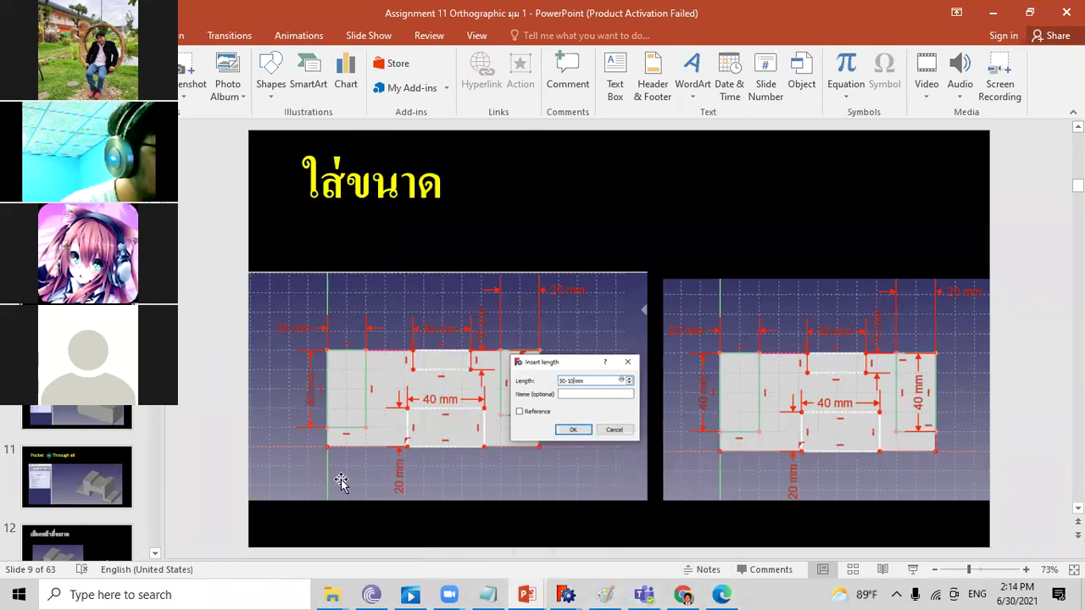
click(565, 594)
mouse_move(651, 518)
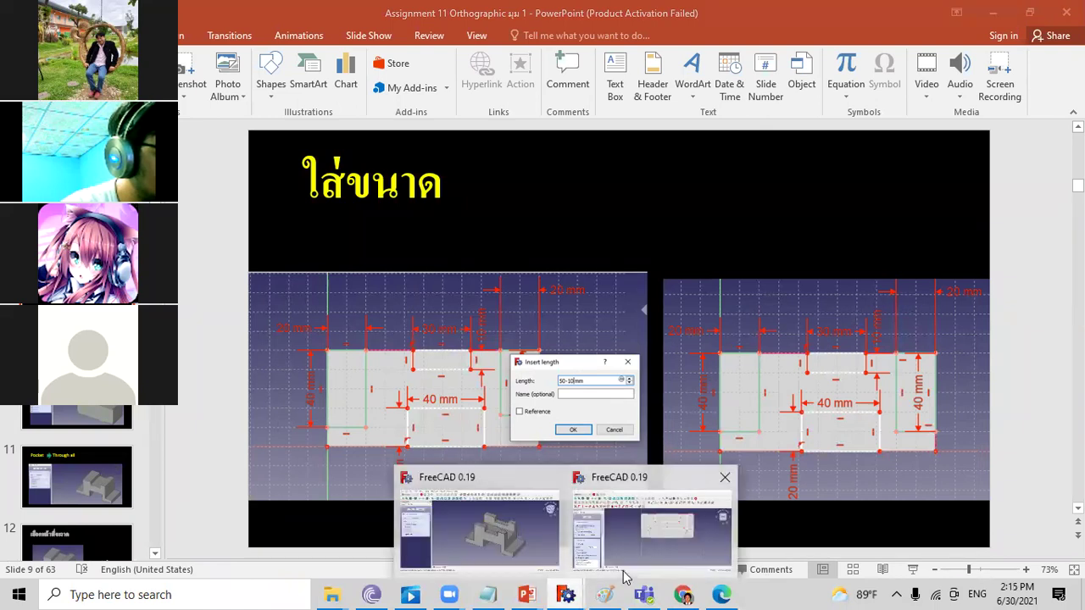
click(673, 564)
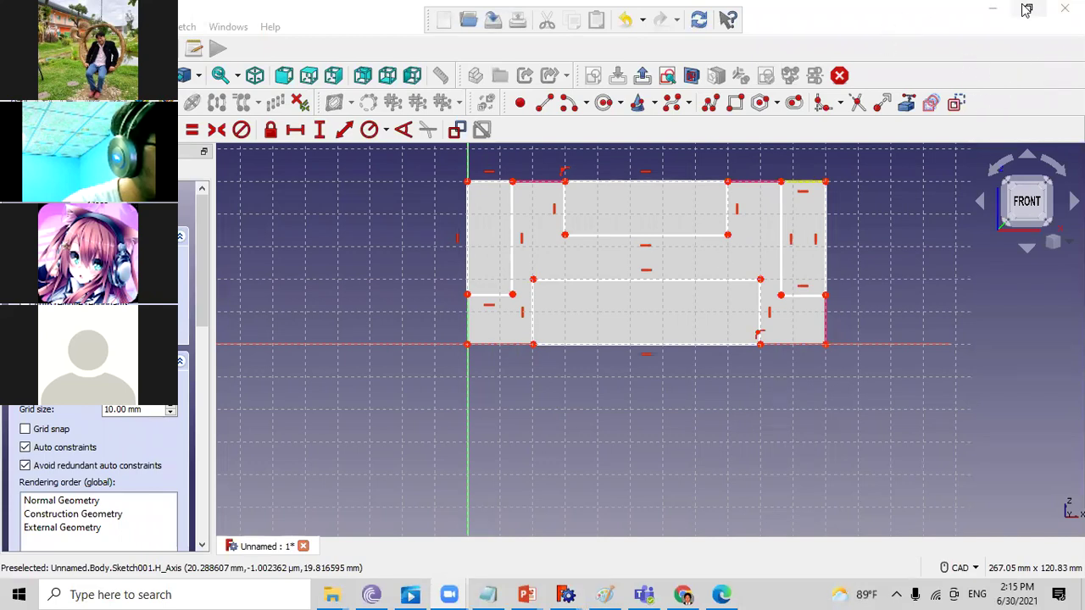
- Restore and narrow the FreeCAD window onto the left side, then bring the assignment folder forward
double_click(893, 19)
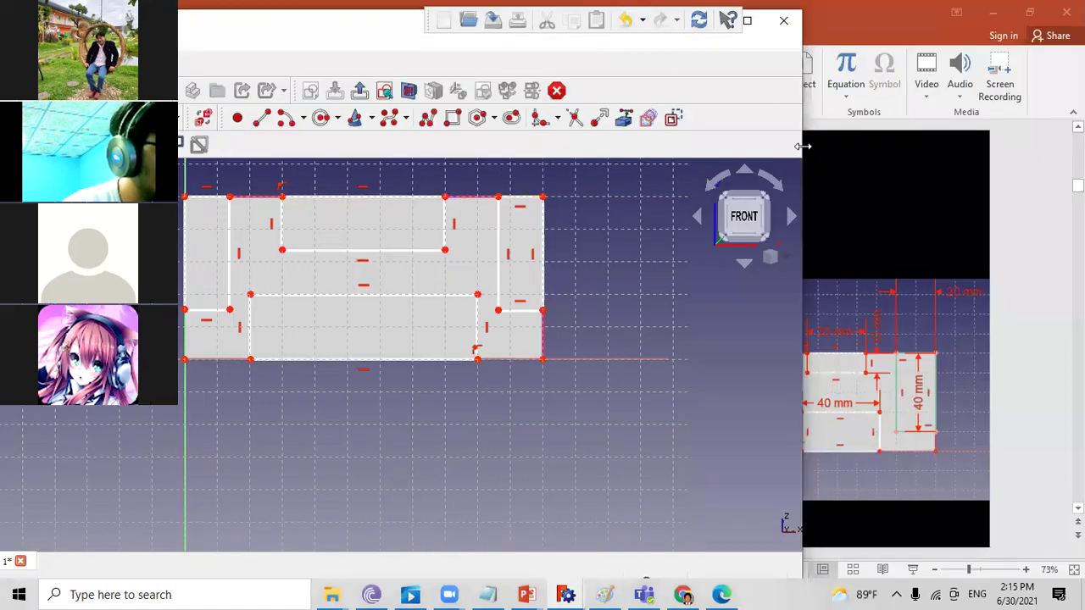
drag(802, 145, 671, 146)
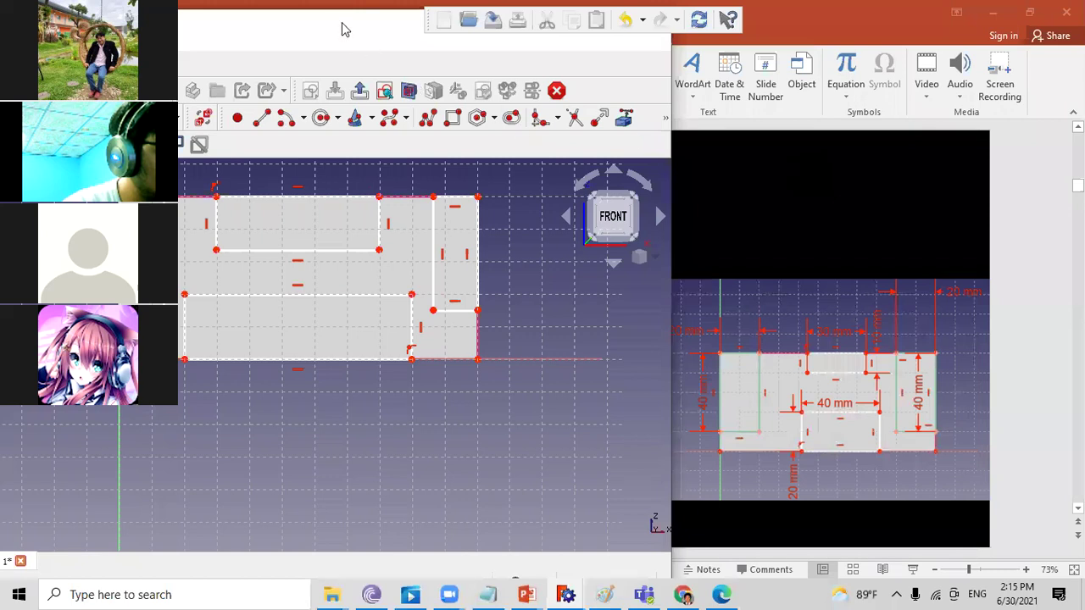
drag(355, 28, 387, 22)
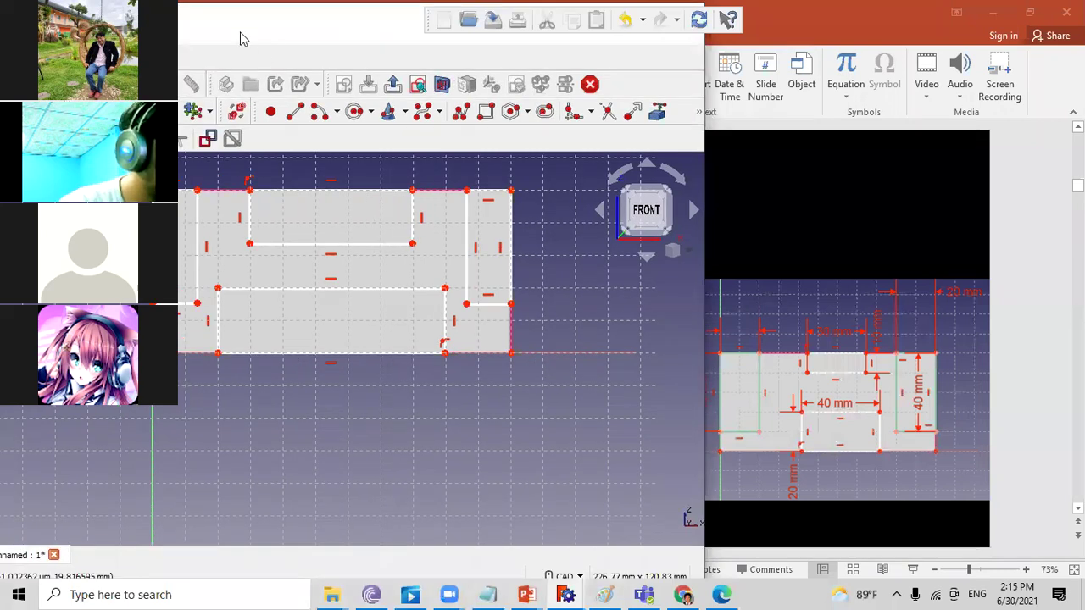
drag(242, 28, 241, 26)
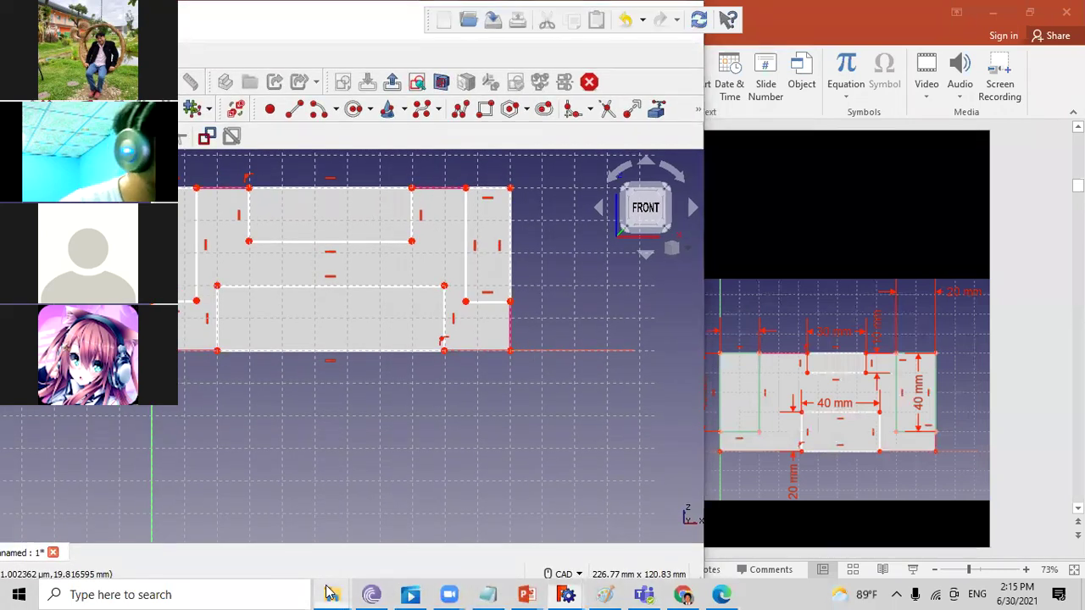
click(256, 559)
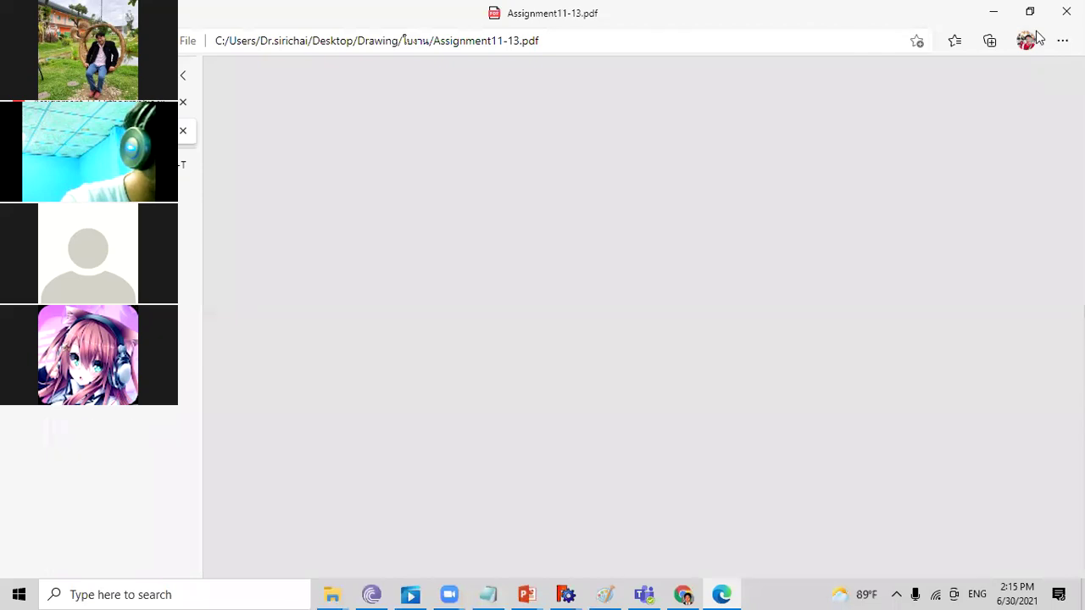
- Dock the Assignment11-13.pdf window on the right, collapse its tab list, and scroll to the isometric drawing
click(1029, 11)
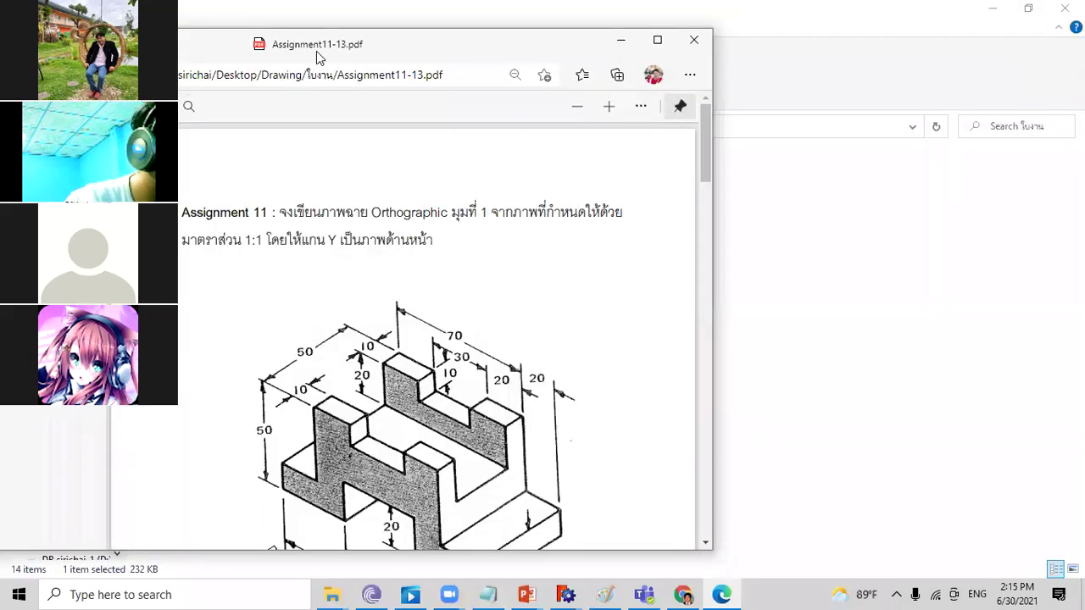
drag(322, 56, 694, 28)
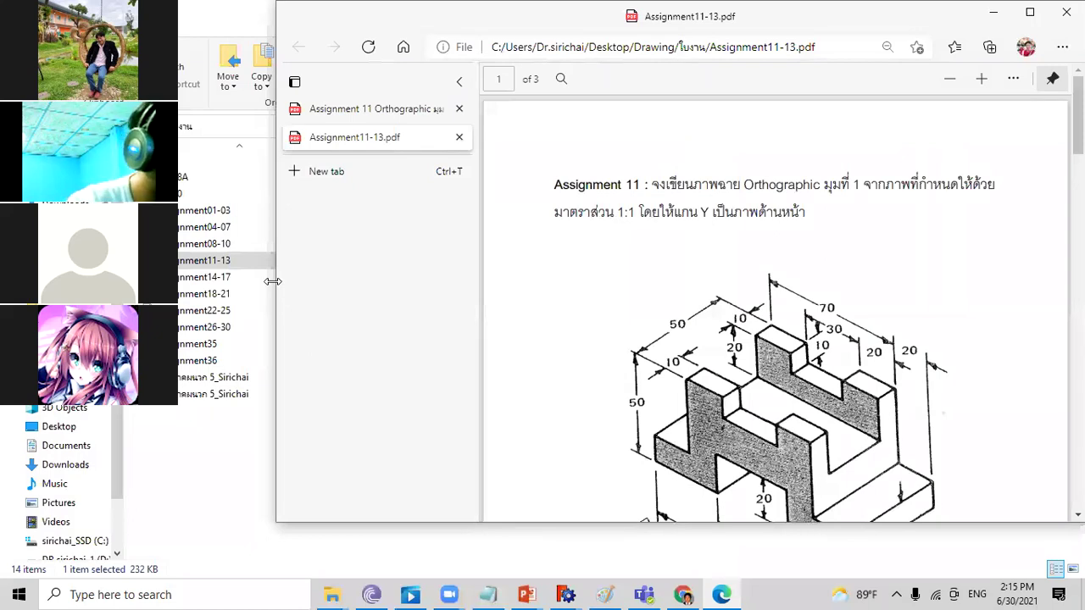
drag(538, 287, 540, 287)
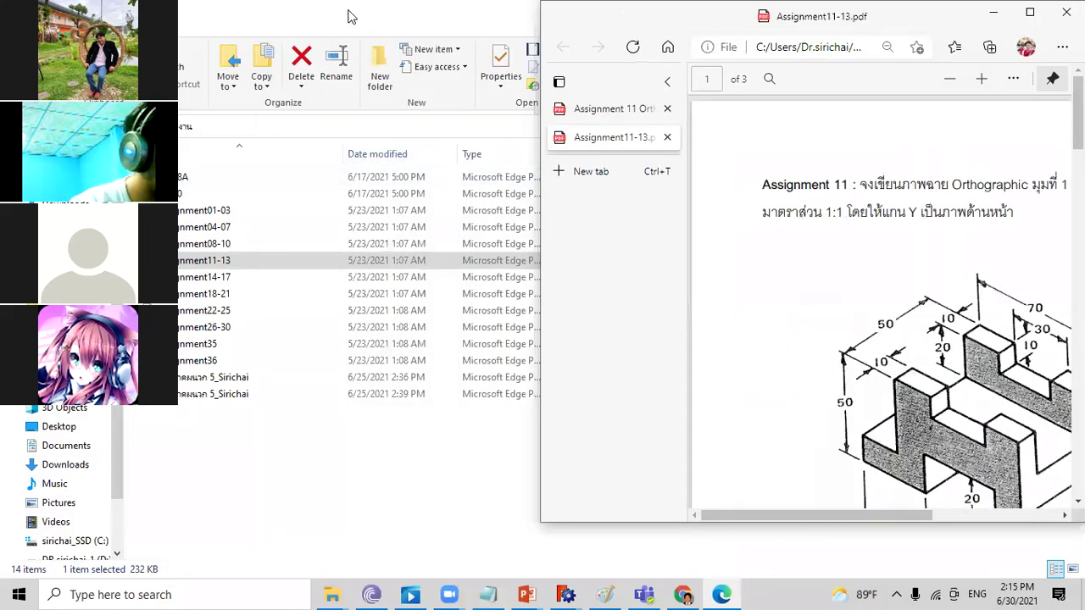
click(352, 17)
click(990, 9)
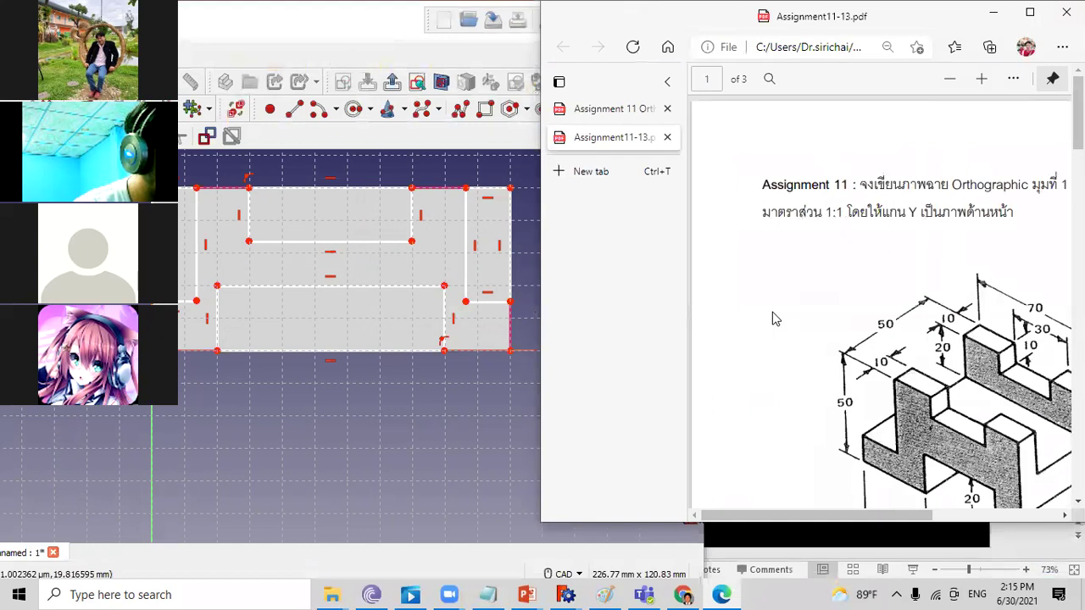
drag(888, 30, 858, 36)
scroll(897, 362, down, 1)
scroll(898, 362, down, 2)
scroll(897, 362, down, 2)
scroll(894, 361, down, 2)
scroll(887, 362, up, 1)
scroll(887, 362, up, 3)
click(645, 88)
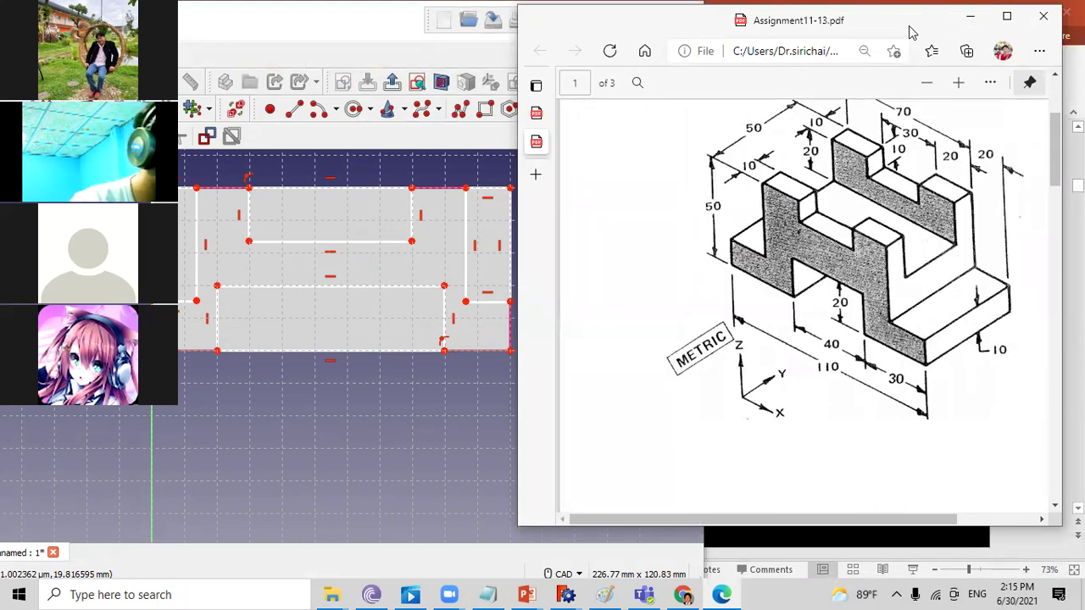
drag(902, 31, 924, 27)
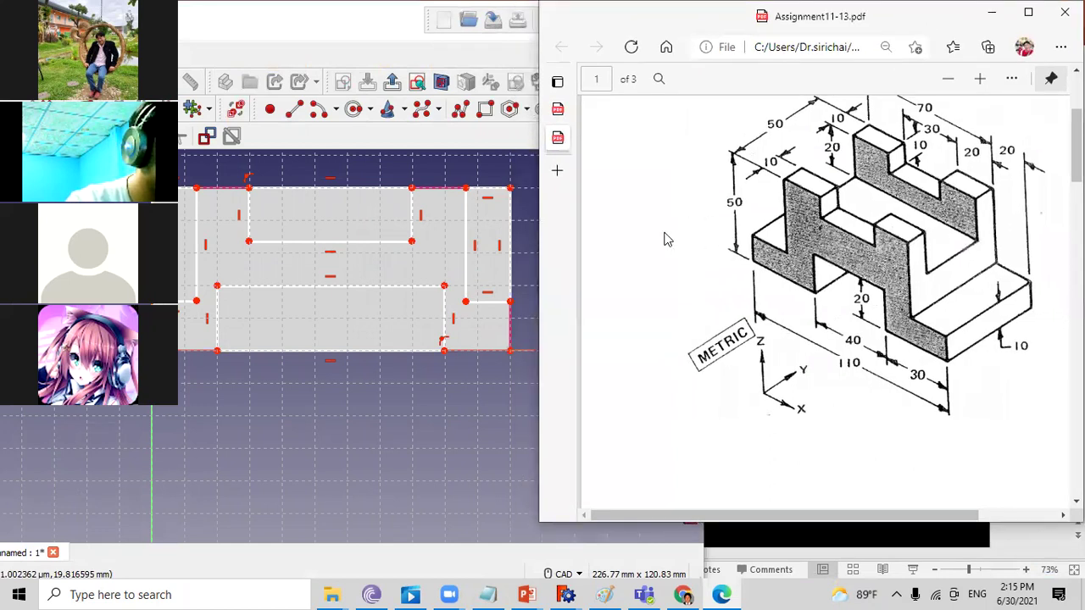
scroll(819, 334, up, 1)
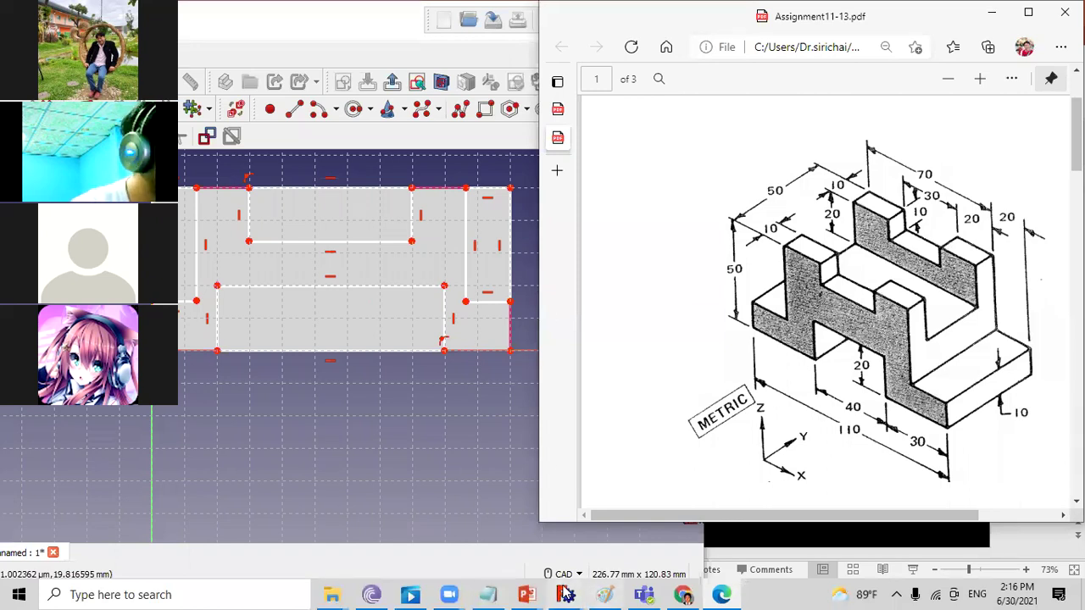
- Check the dimensioned sketch slide in PowerPoint, then minimize it to see FreeCAD and the PDF together
click(526, 593)
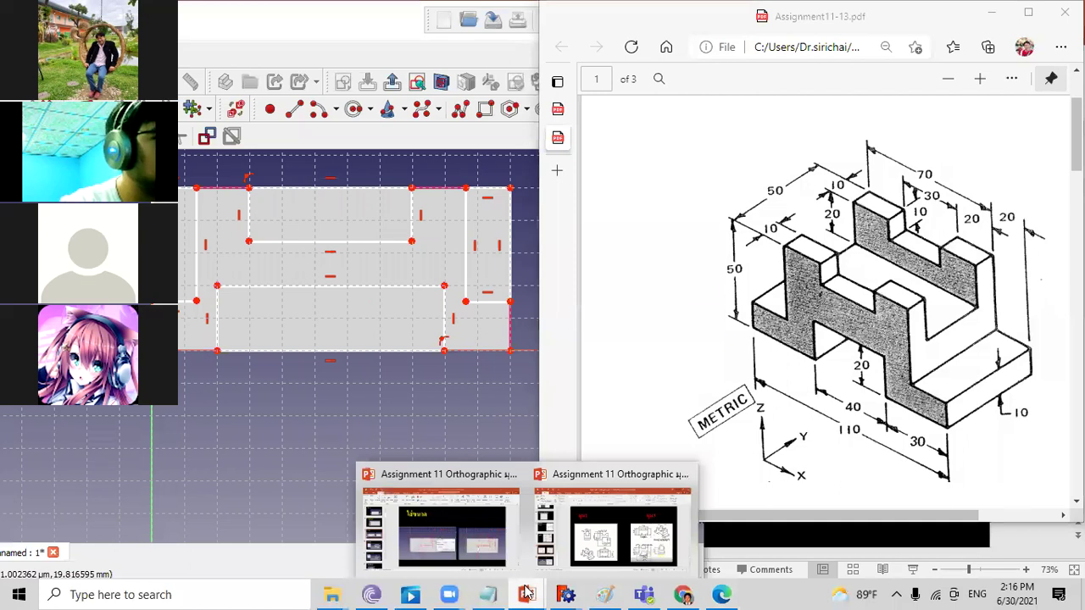
mouse_move(527, 594)
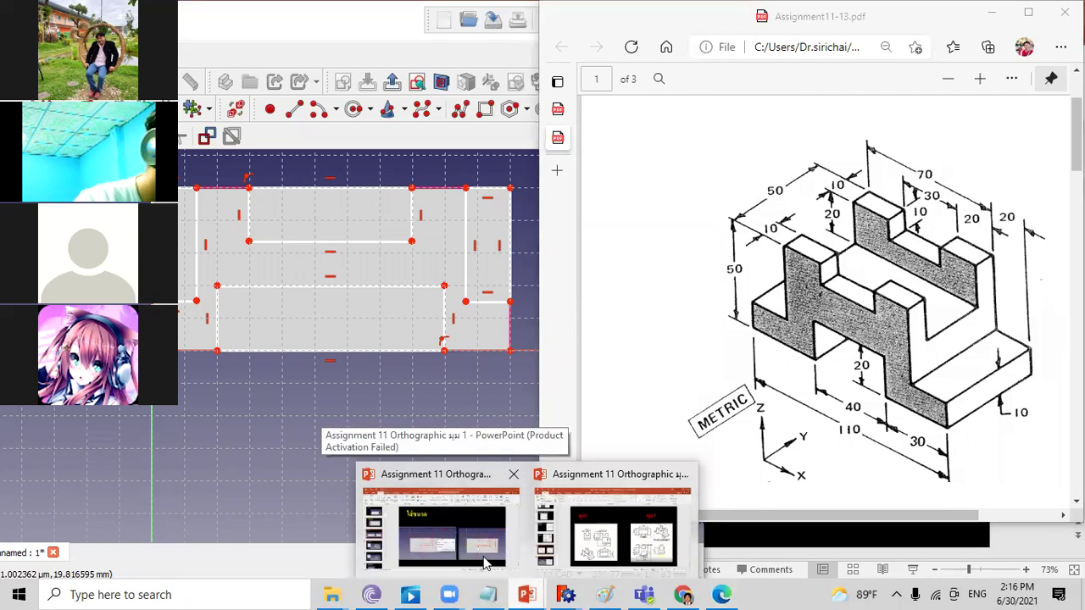
click(485, 563)
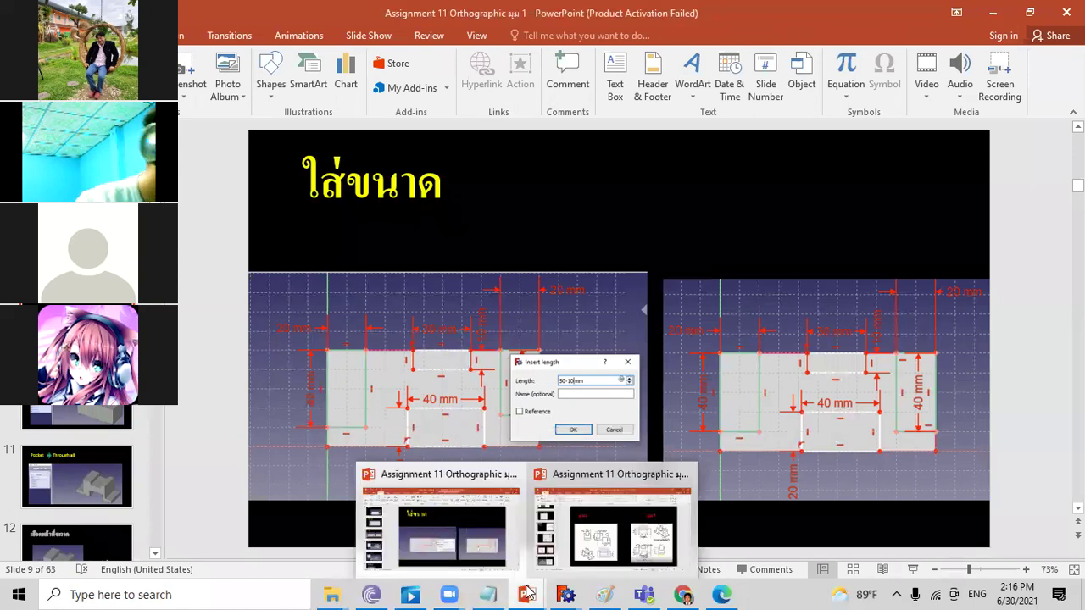
click(998, 10)
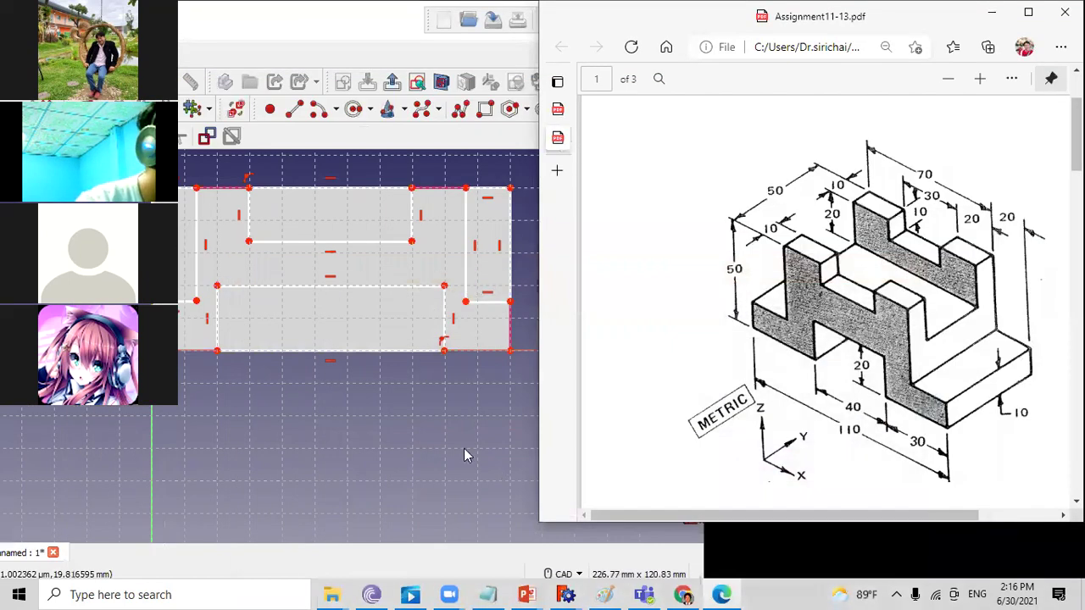
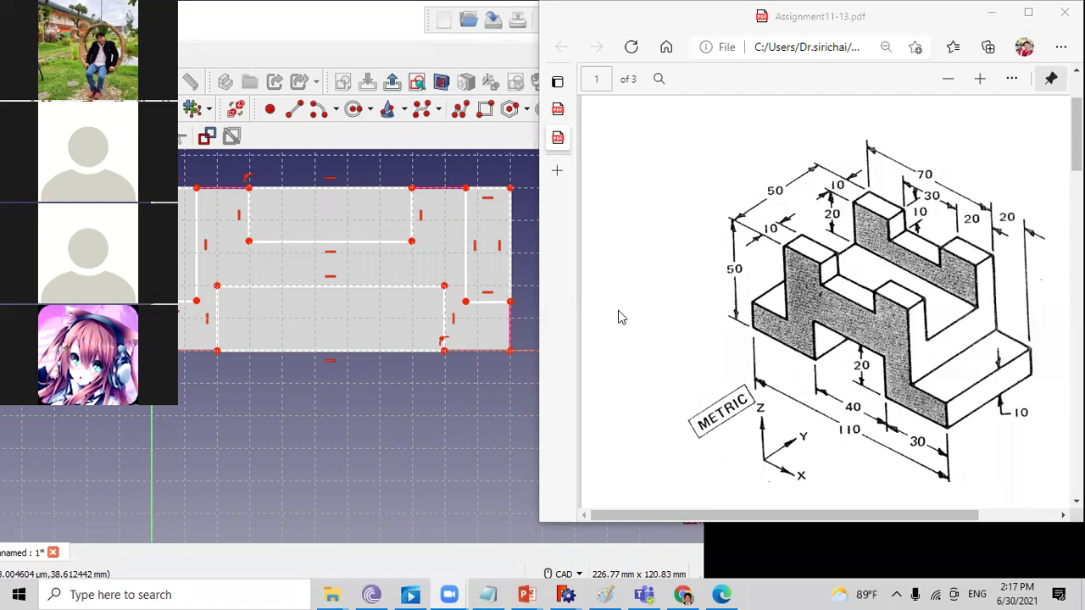
- Constrain the top-left and top-right corner blocks to 20 mm wide each
click(351, 20)
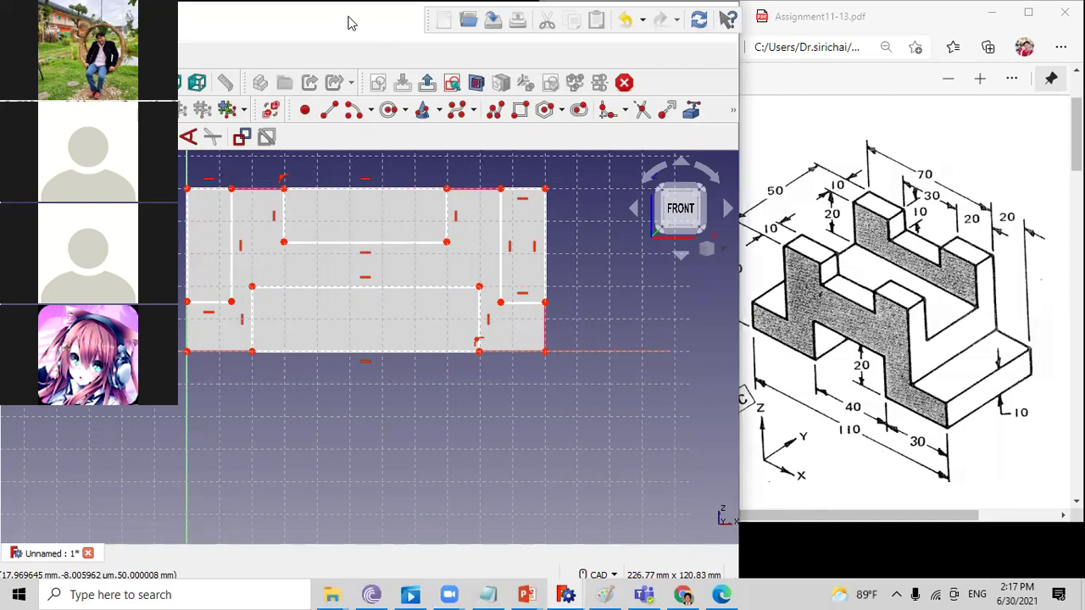
drag(347, 23, 388, 22)
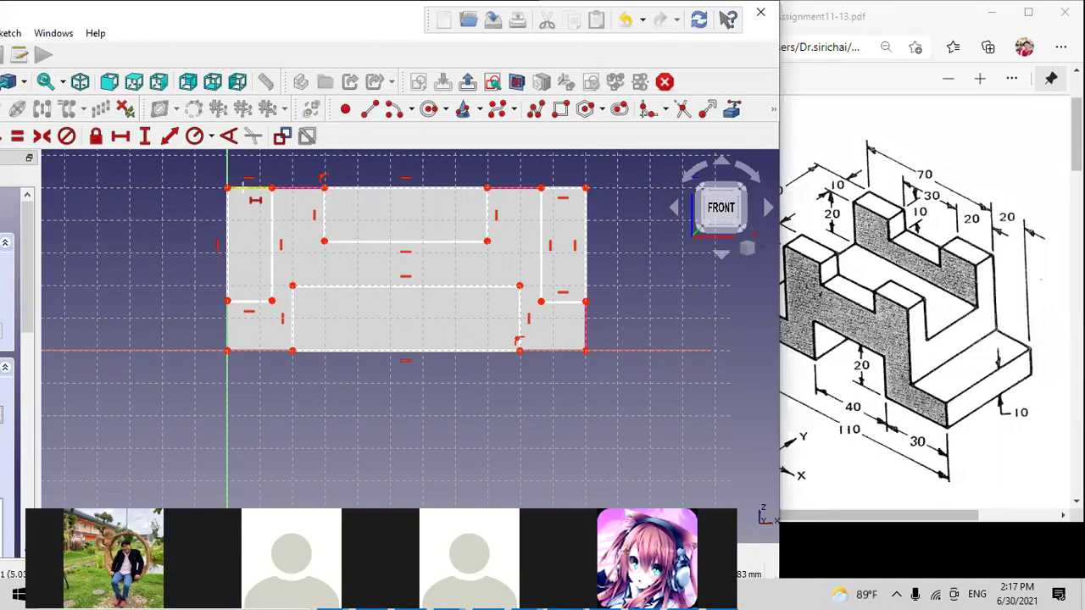
click(248, 188)
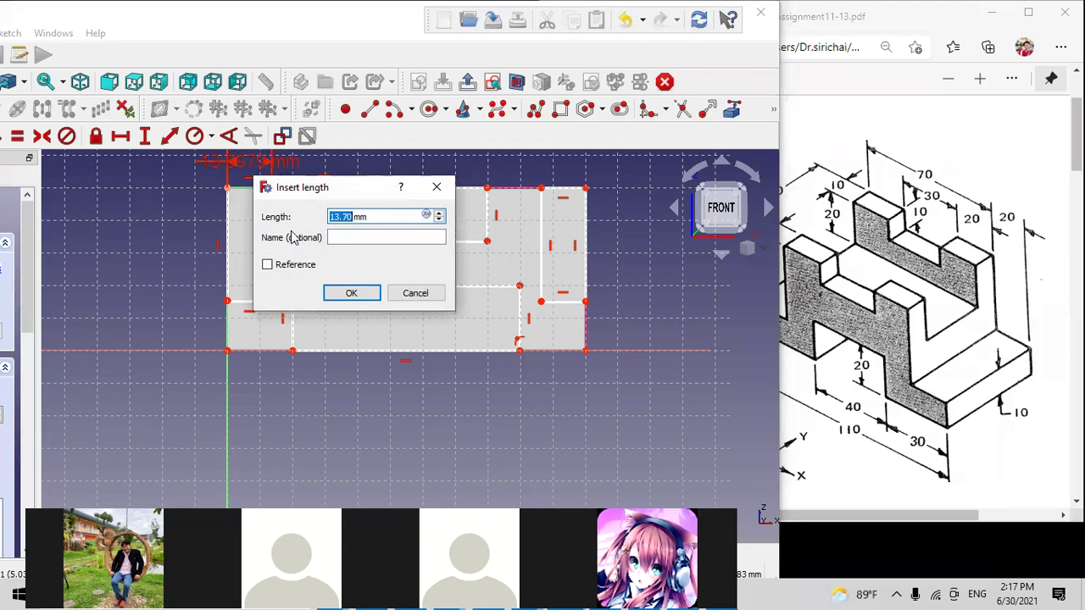
text(20)
key(Return)
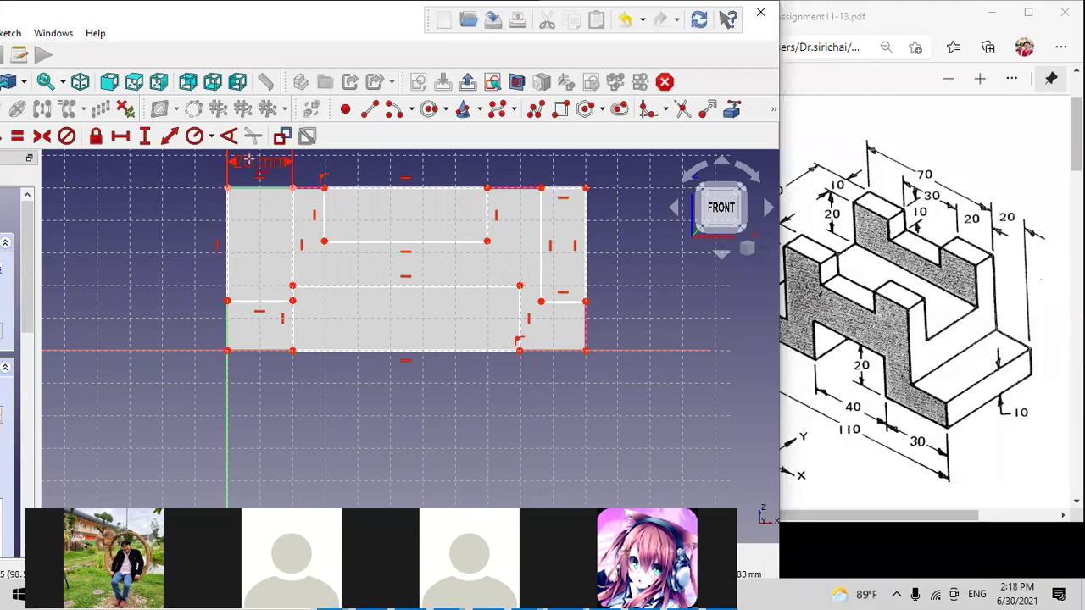
click(558, 188)
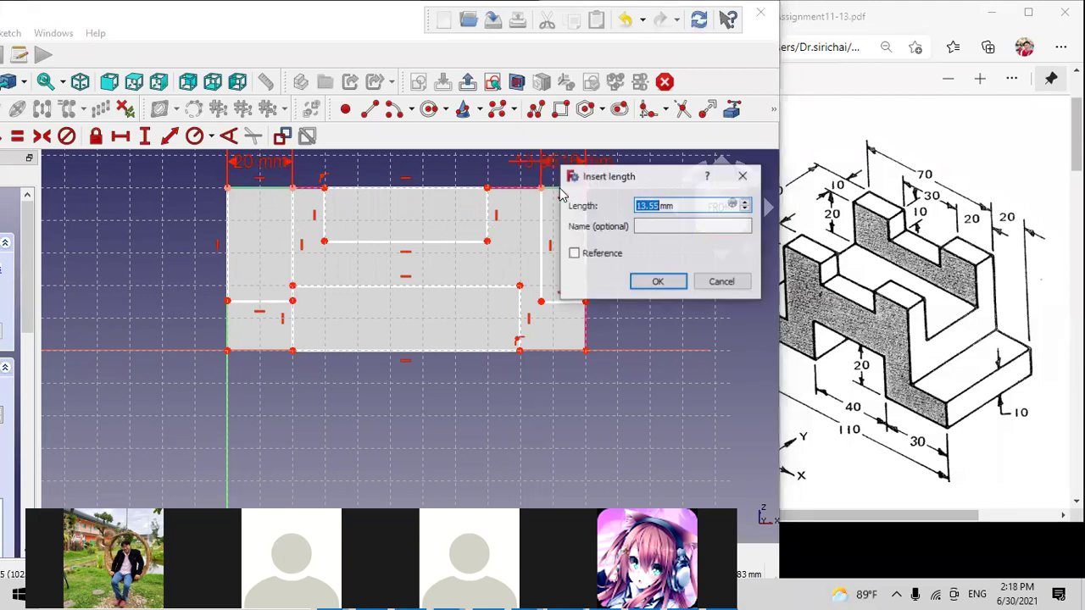
text(20)
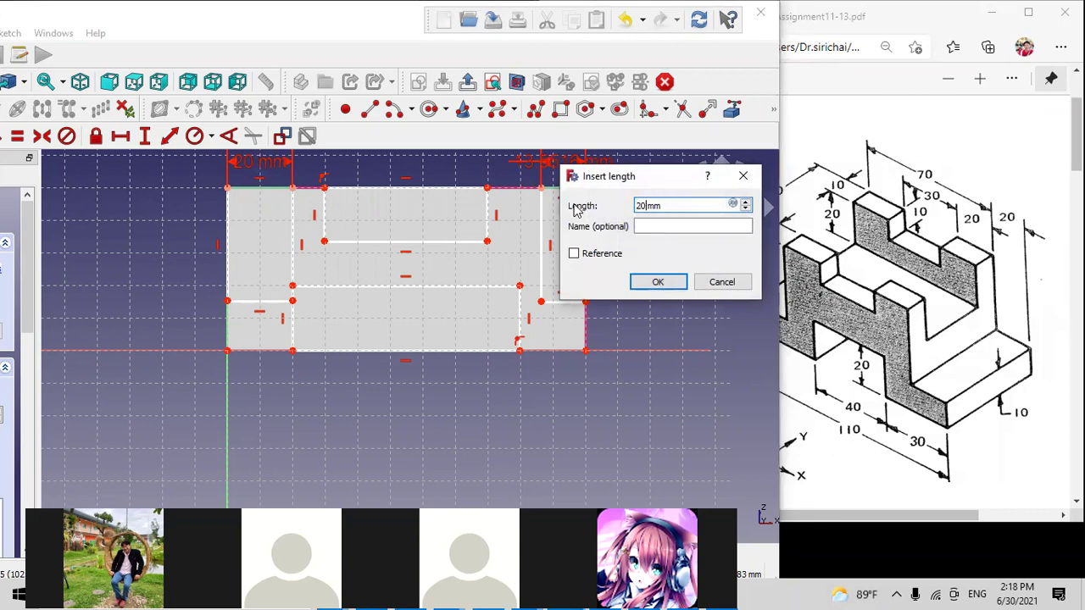
key(Return)
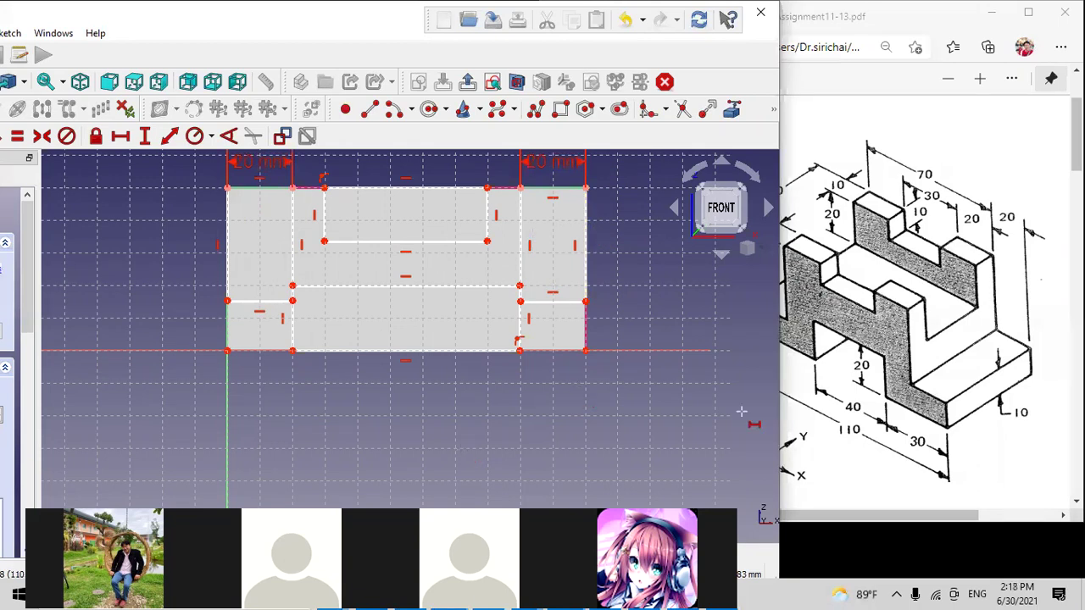
- Constrain the left and right side legs to 40 mm tall with vertical distances
click(144, 136)
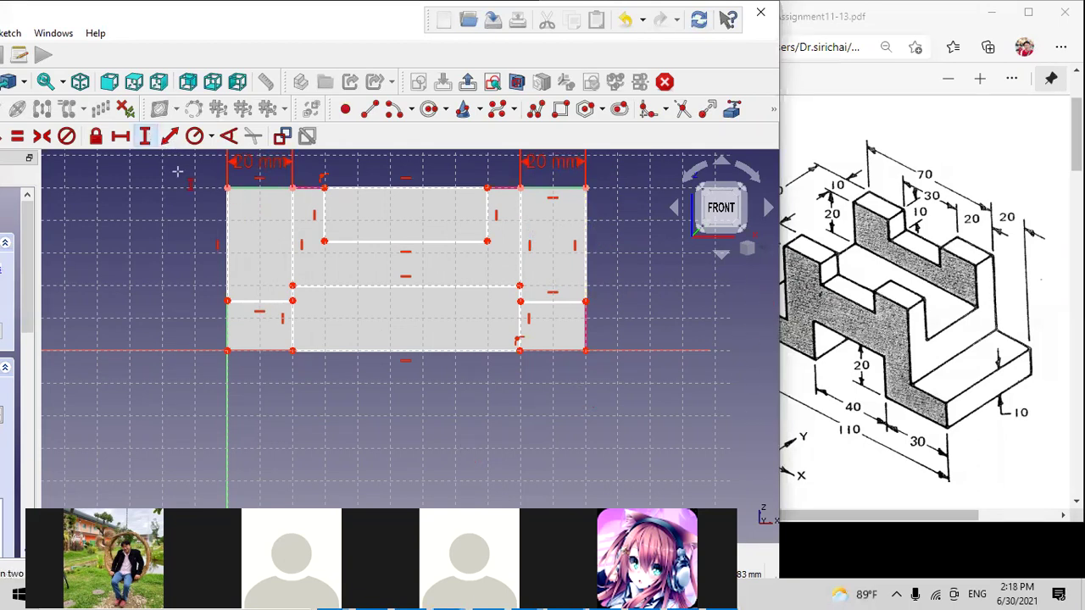
click(226, 241)
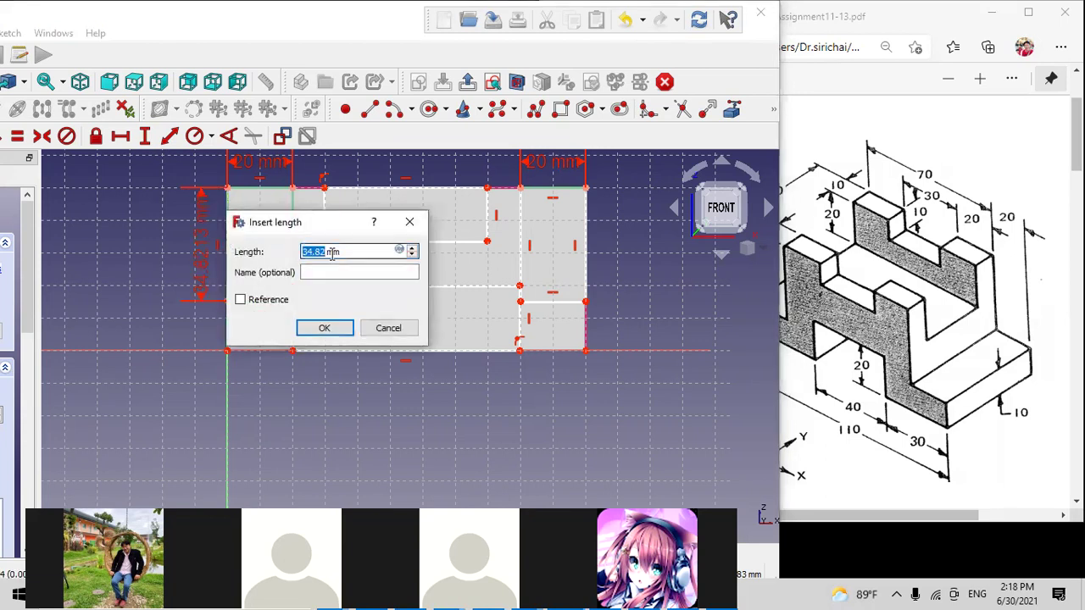
text(40)
click(325, 329)
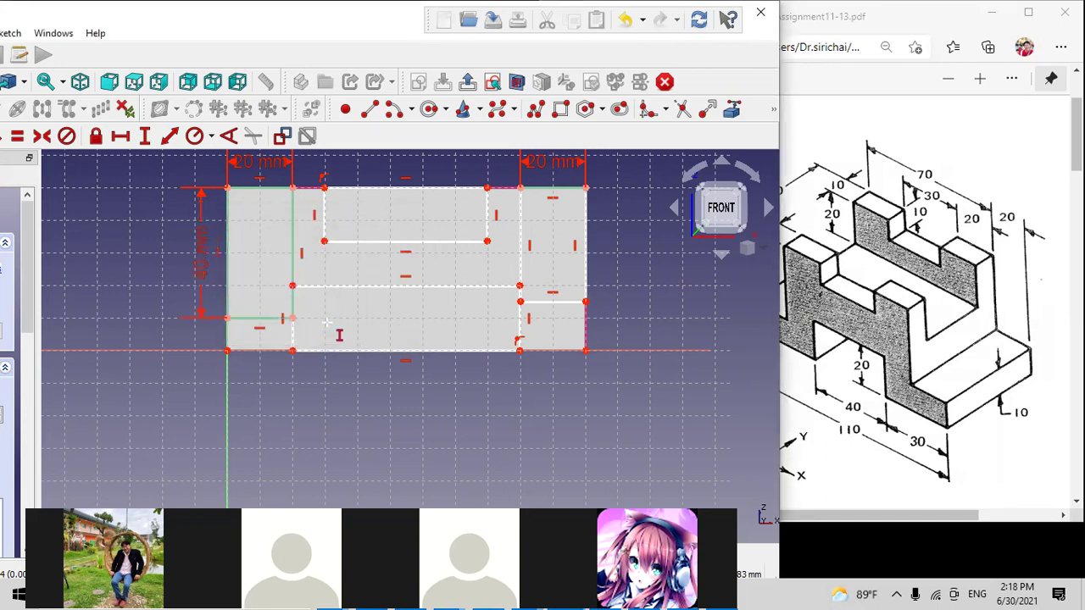
click(597, 234)
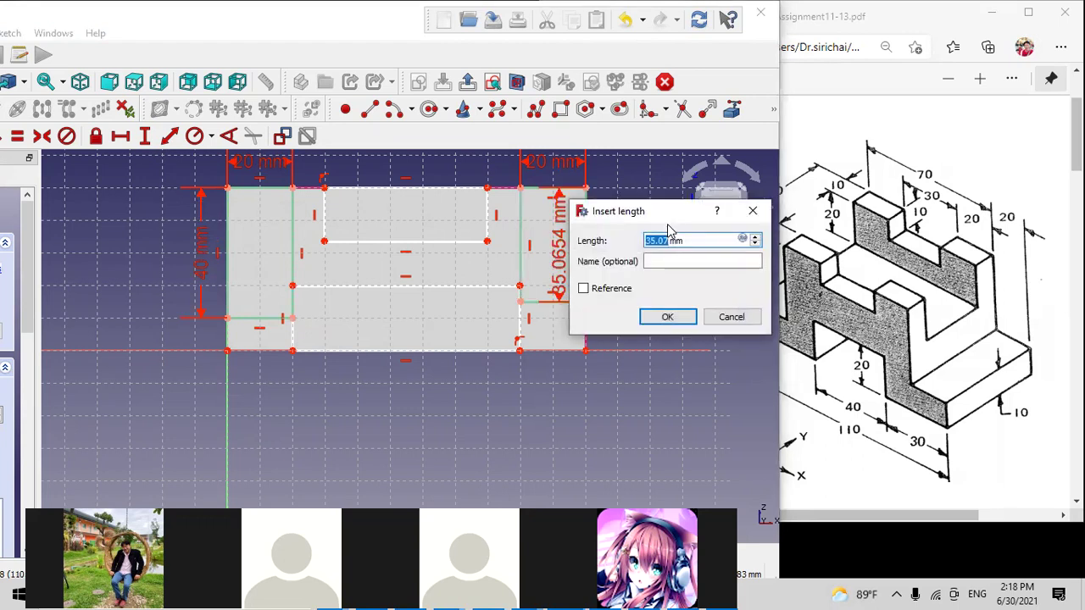
key(Return)
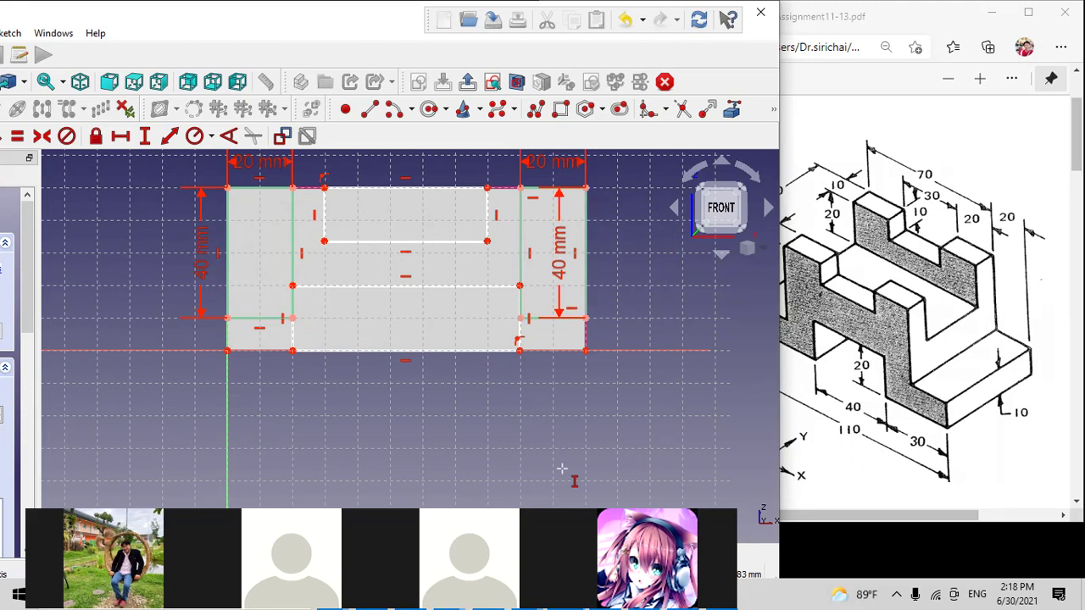
click(929, 23)
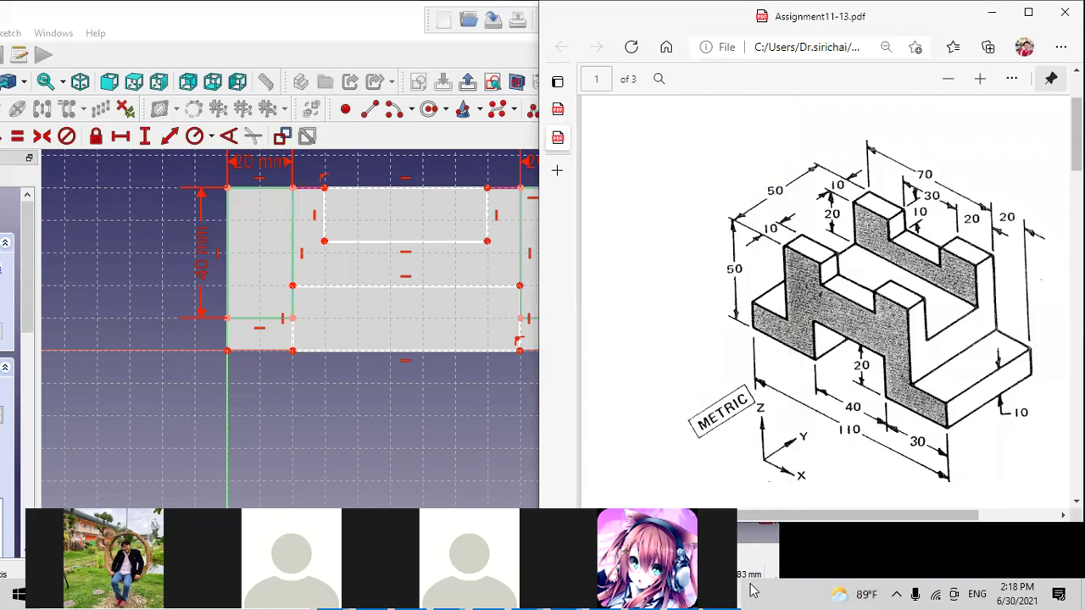
- Minimize the reference PDF and FreeCAD, then bring up the assignment slides at slide 9
click(992, 13)
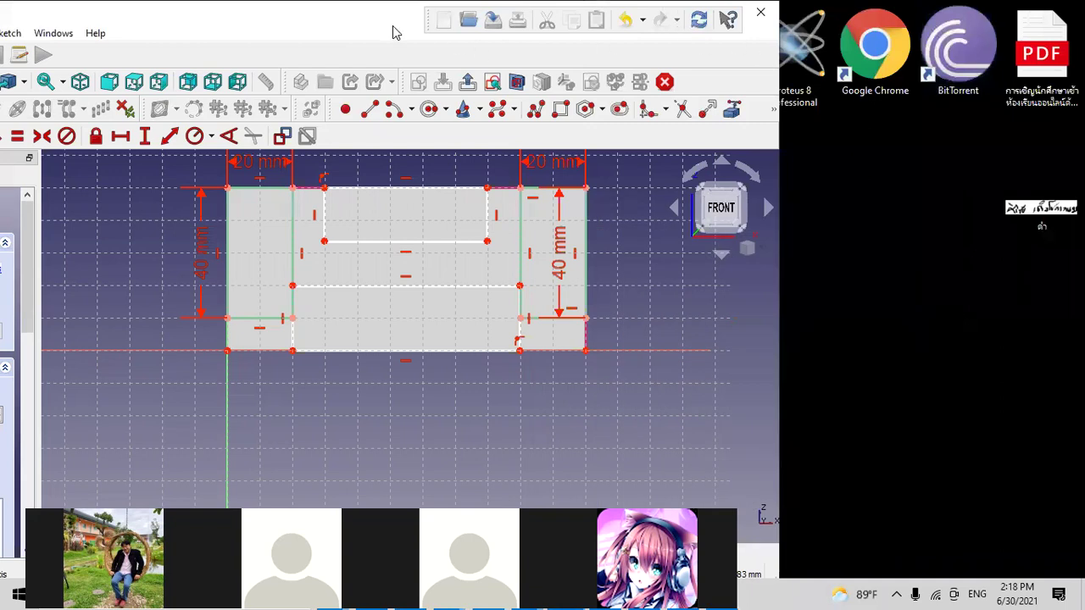
double_click(439, 29)
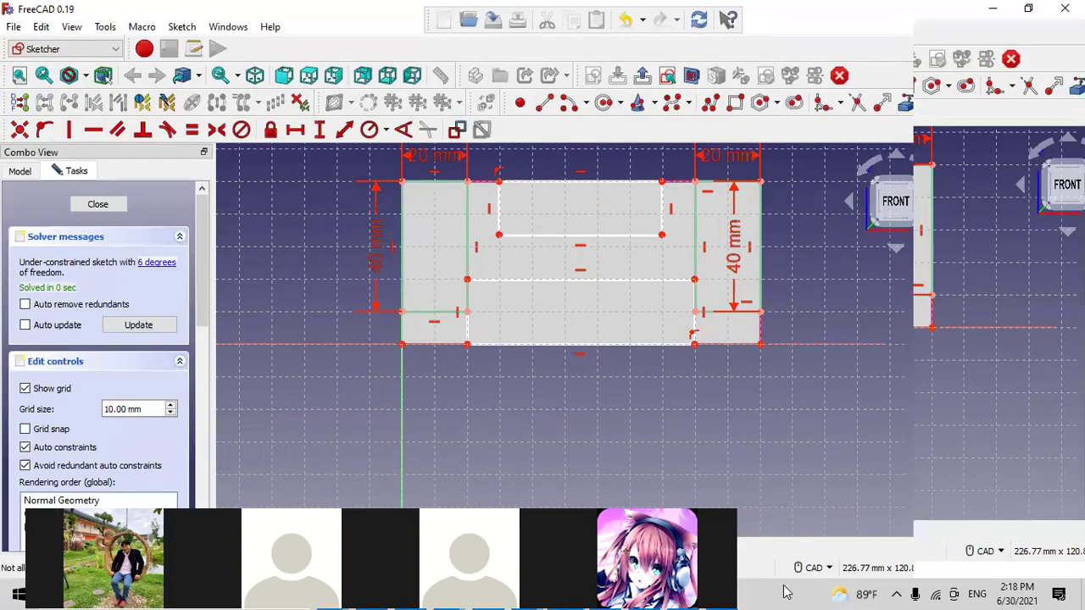
click(989, 13)
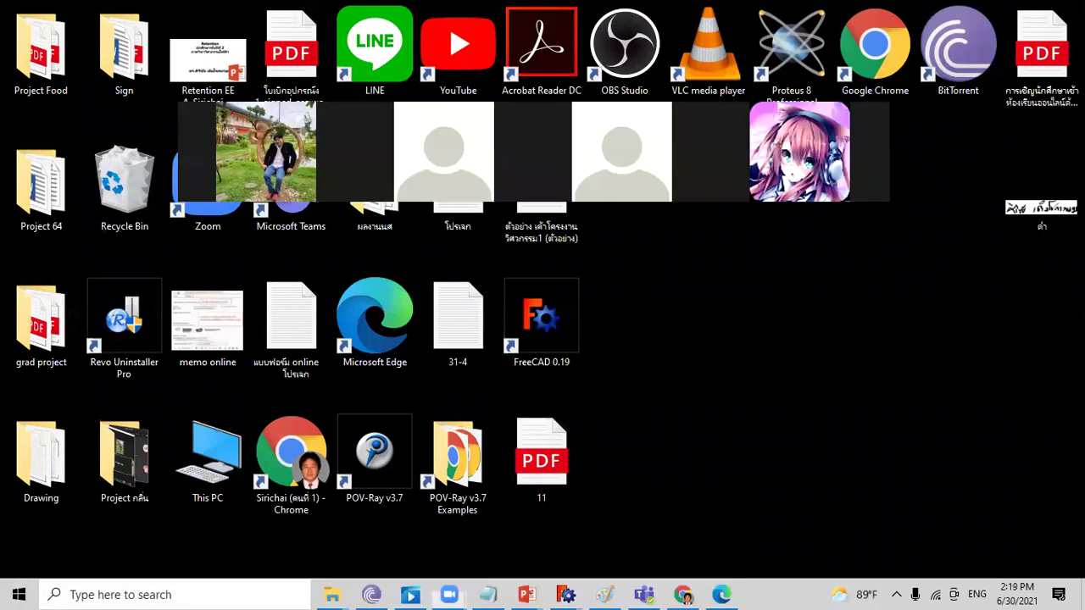
click(476, 521)
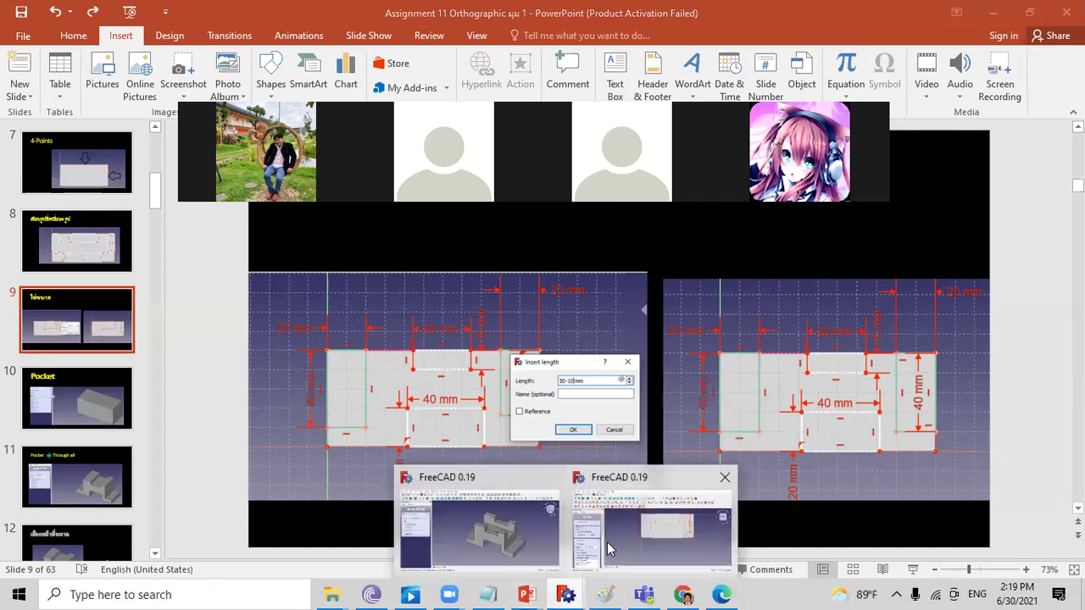
- Show slide 9's dimensioning screenshot full screen, end the show, and switch to the PDF
click(607, 542)
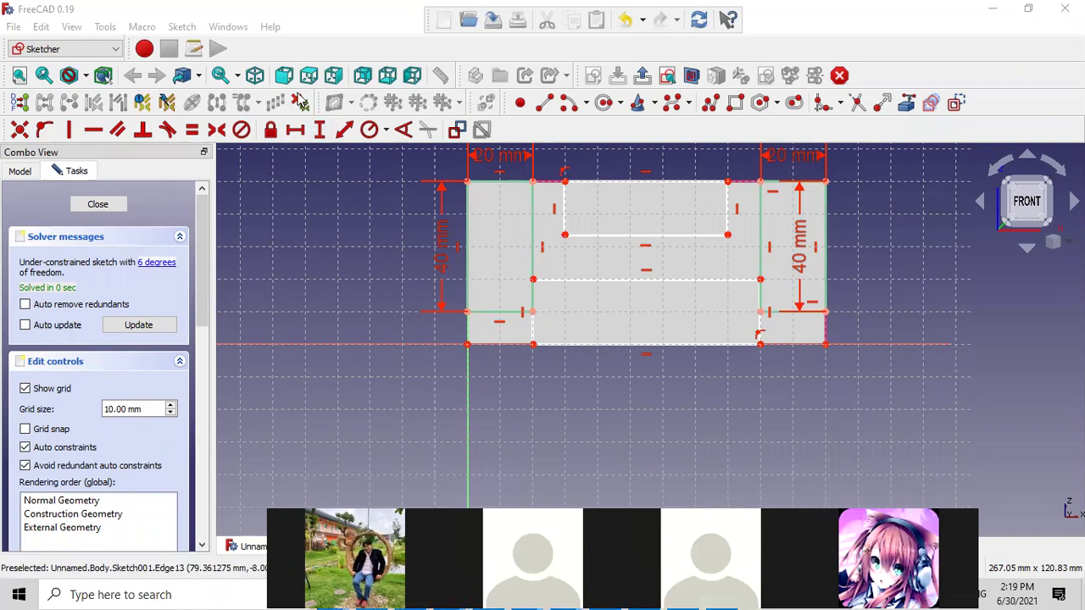
click(992, 8)
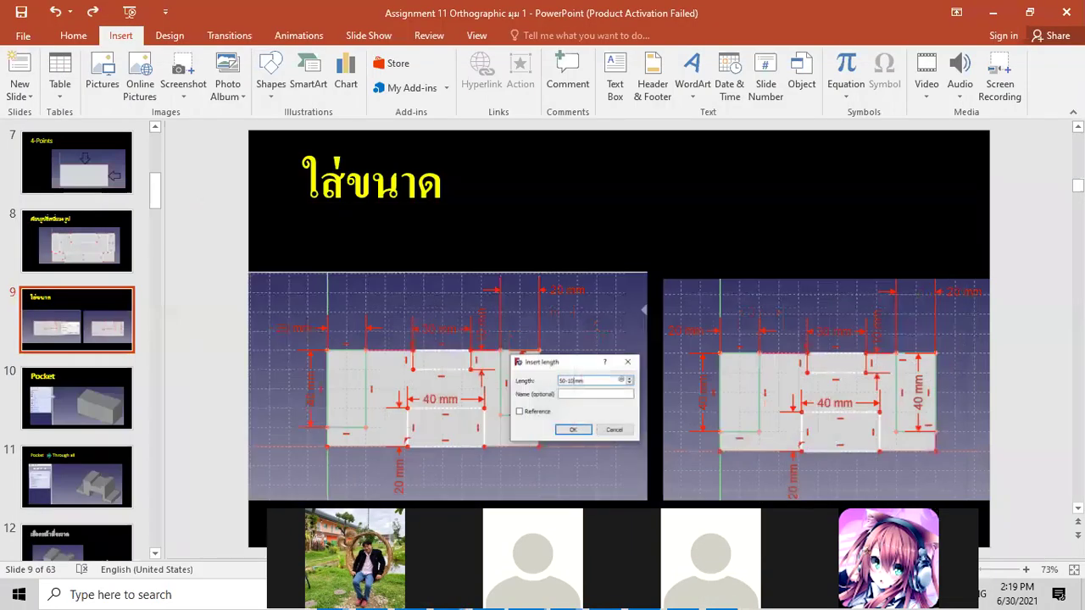
click(491, 431)
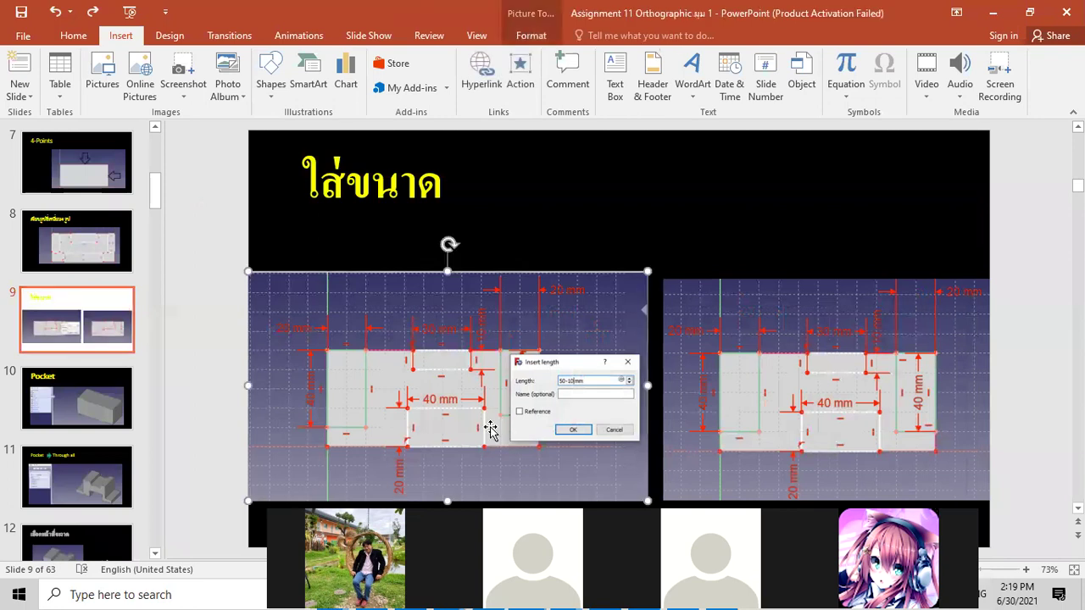
key(shift+F5)
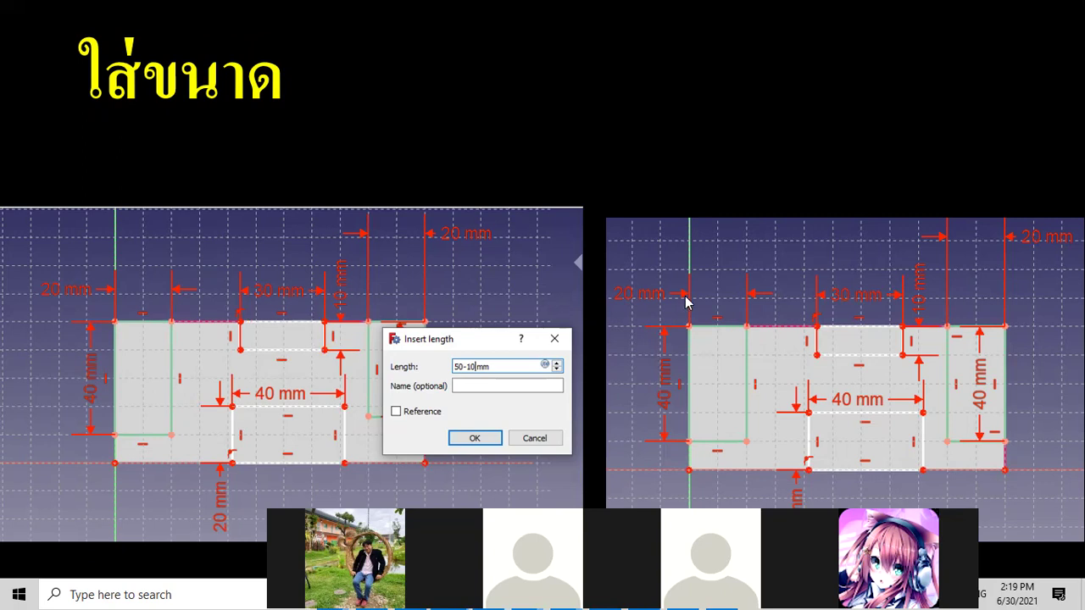
right_click(894, 146)
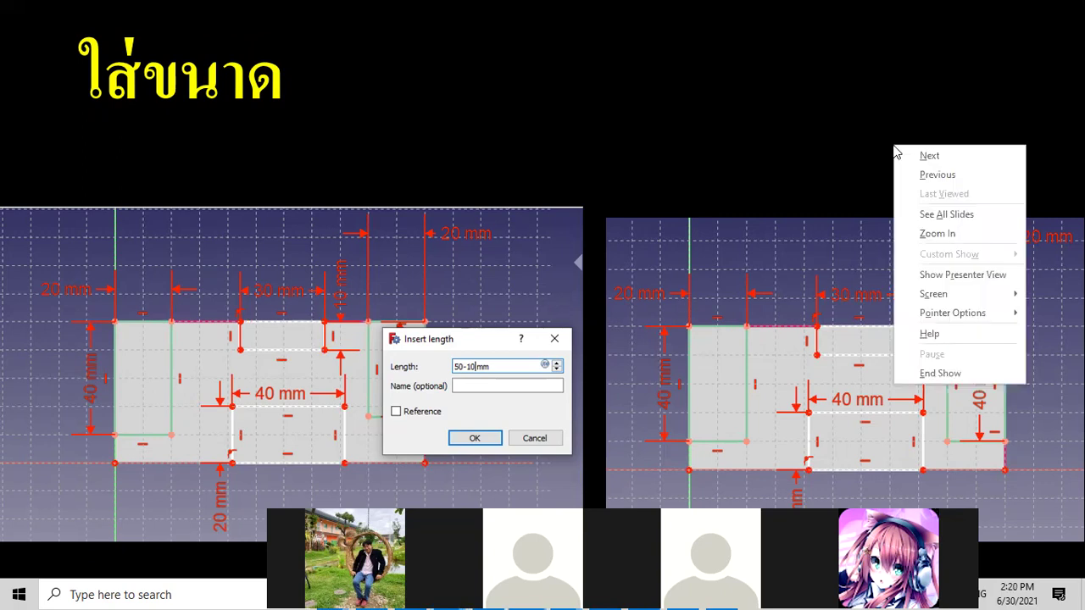
click(939, 373)
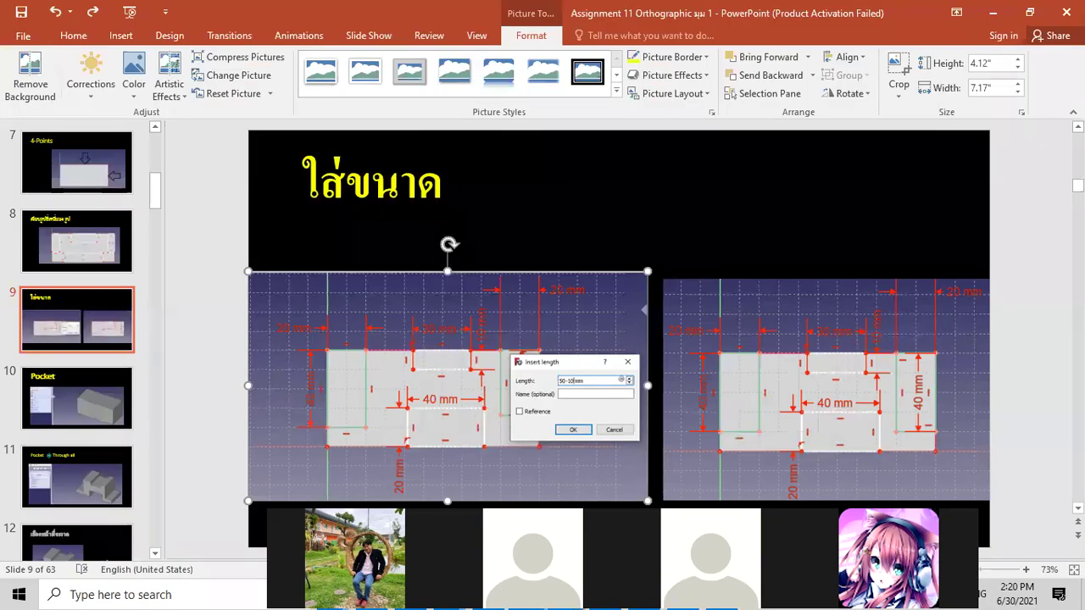
key(alt+Tab)
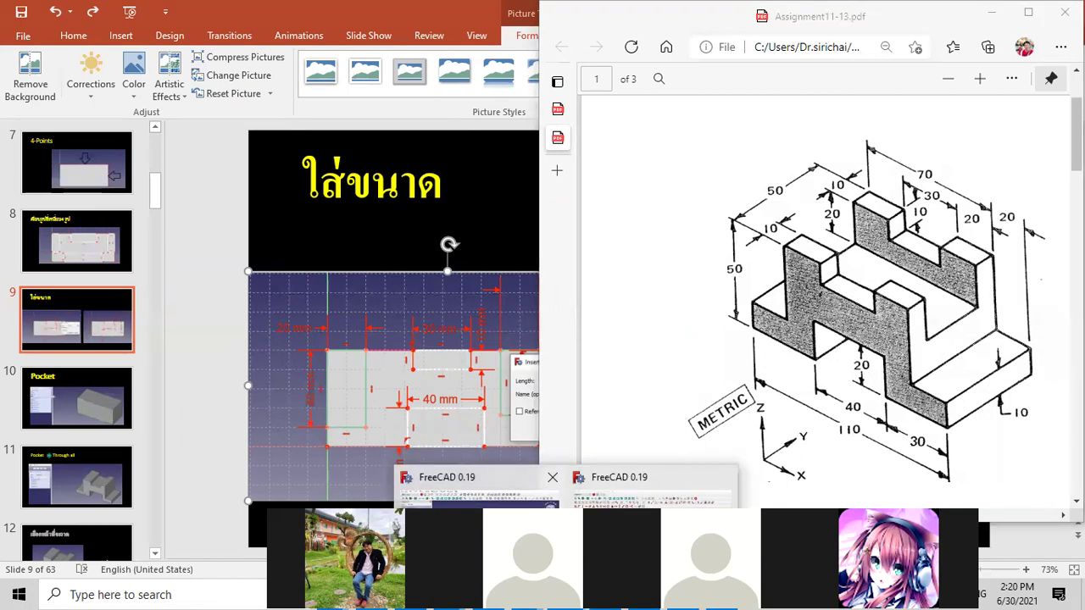
- Constrain the inner rectangle's right edge to 10 mm tall and place its label beside it
click(475, 487)
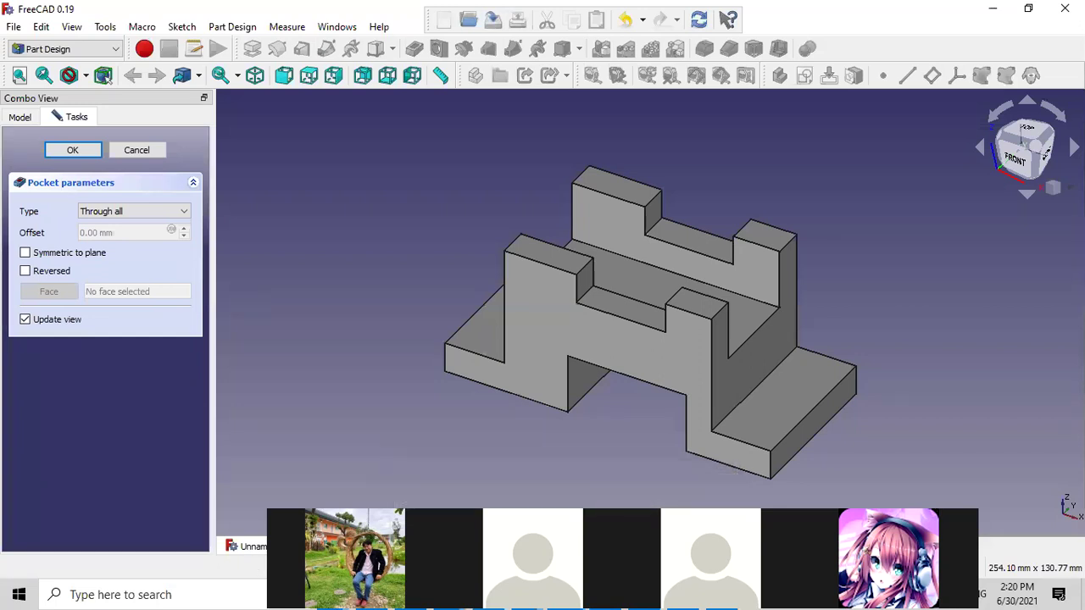
click(661, 479)
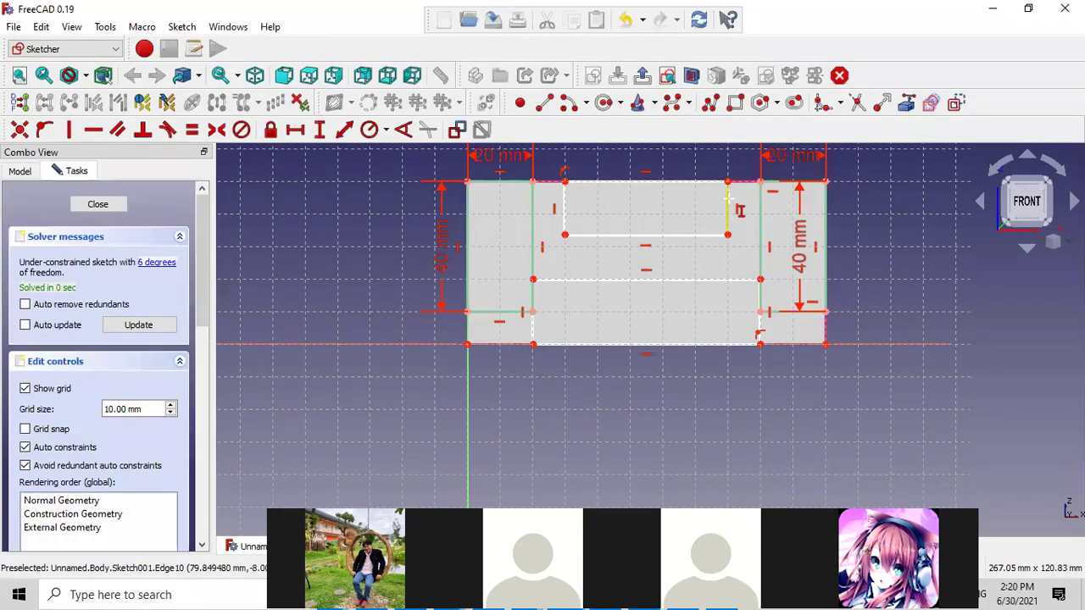
click(319, 129)
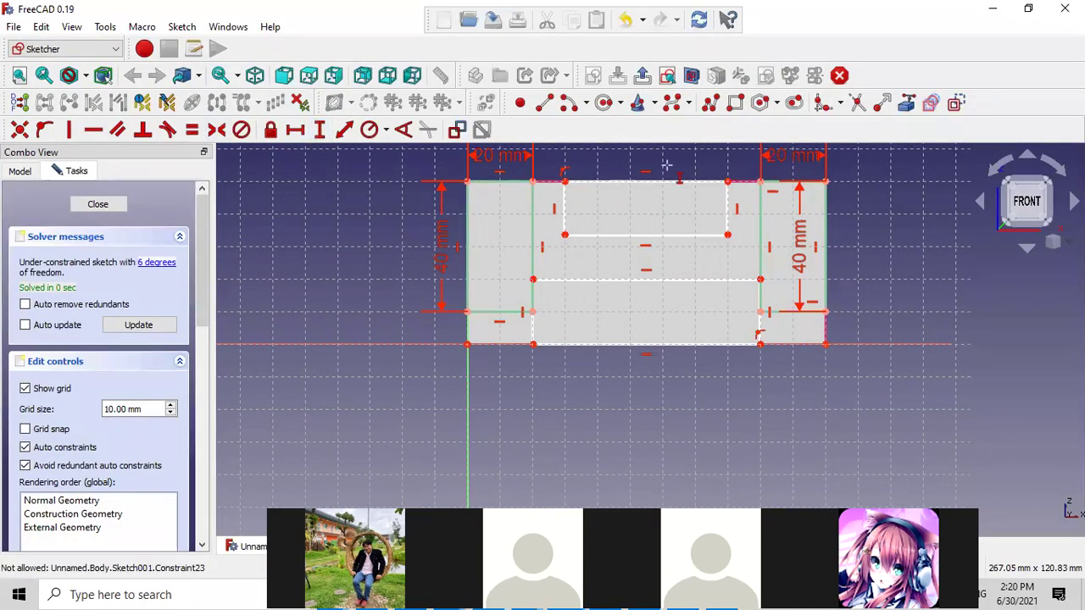
click(725, 203)
text(10mm)
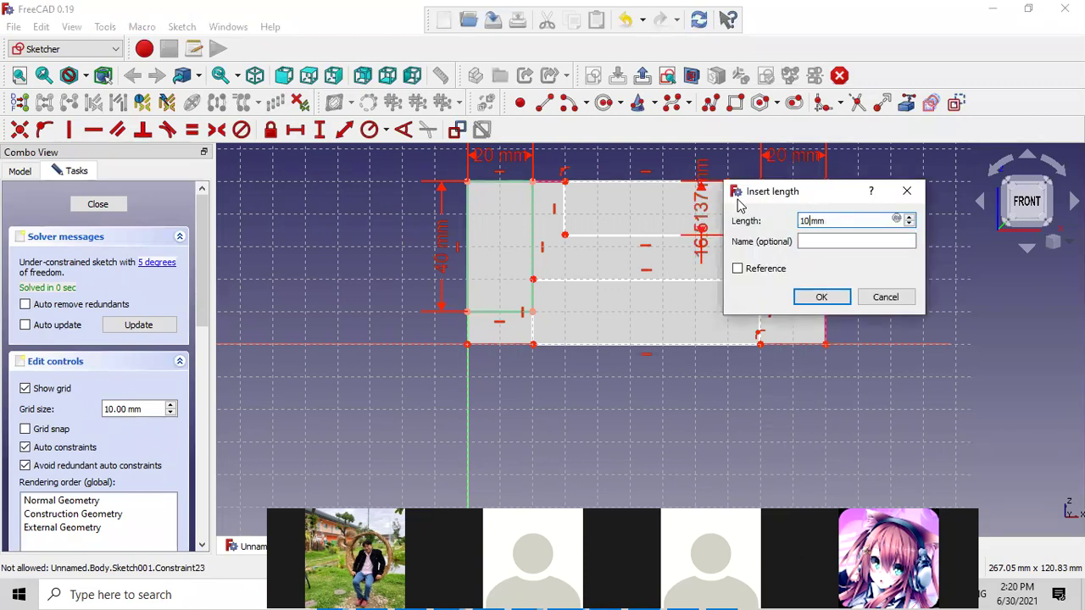
key(Return)
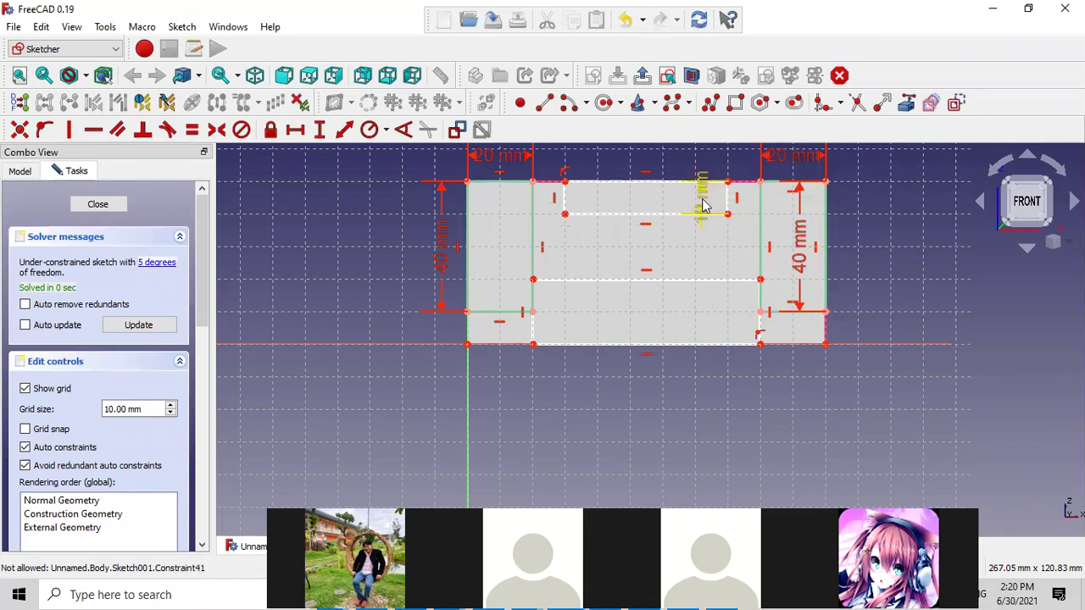
drag(703, 208, 739, 240)
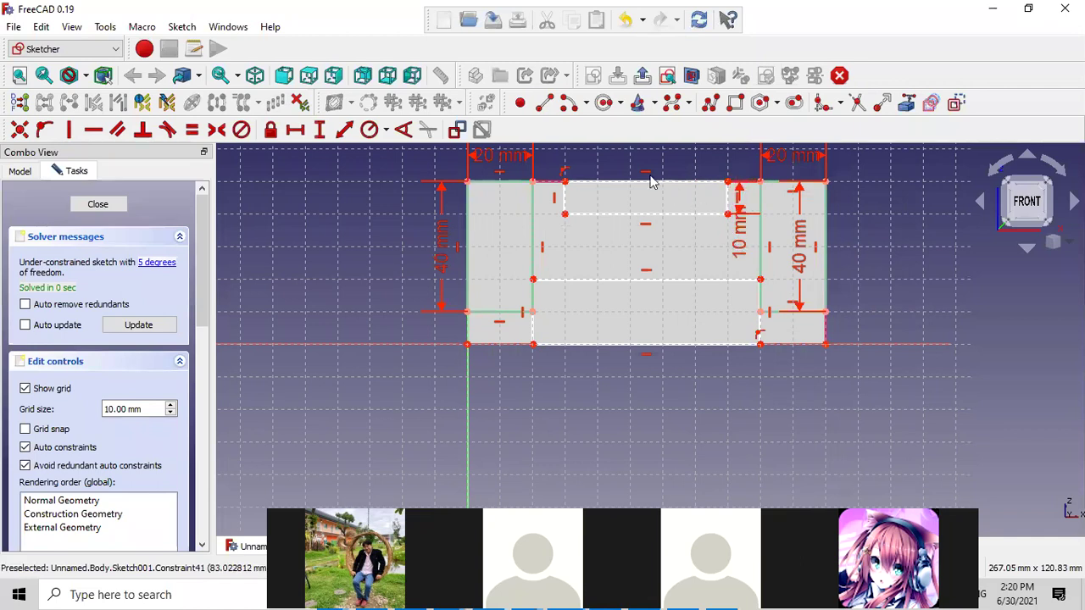
- Set the top slot's width to 30 mm with a horizontal distance
click(294, 128)
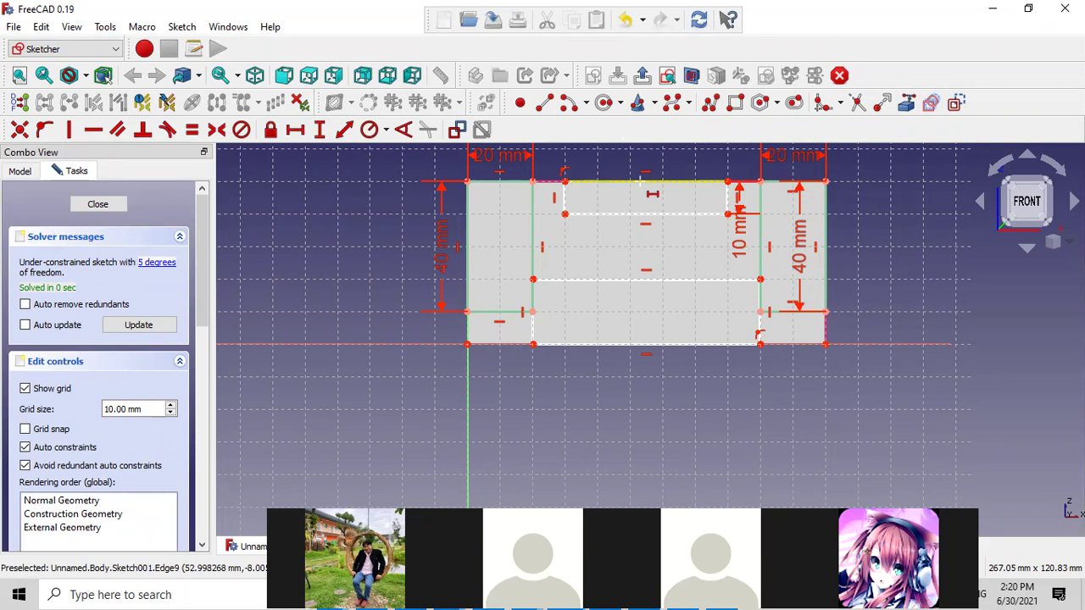
click(644, 182)
text(30)
key(Return)
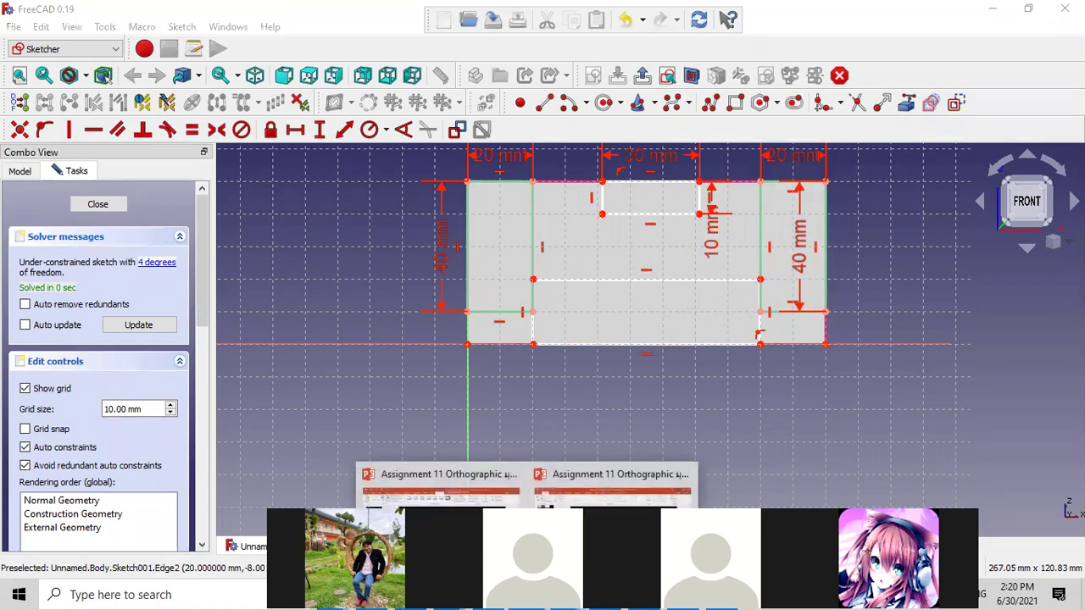
click(424, 488)
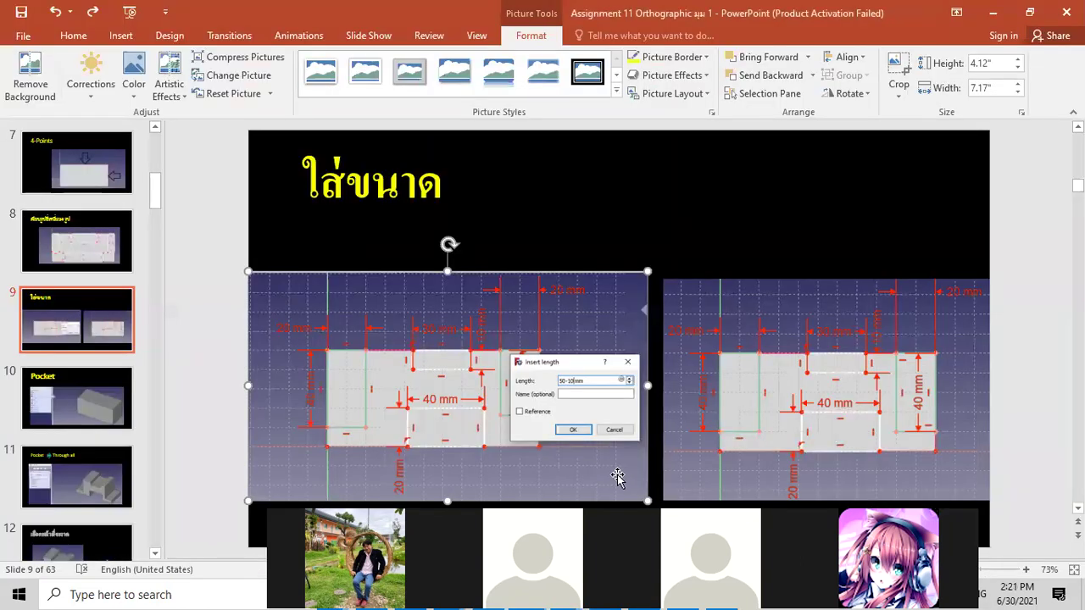
- Set the bottom slot's width to 40 mm with a horizontal distance
click(992, 13)
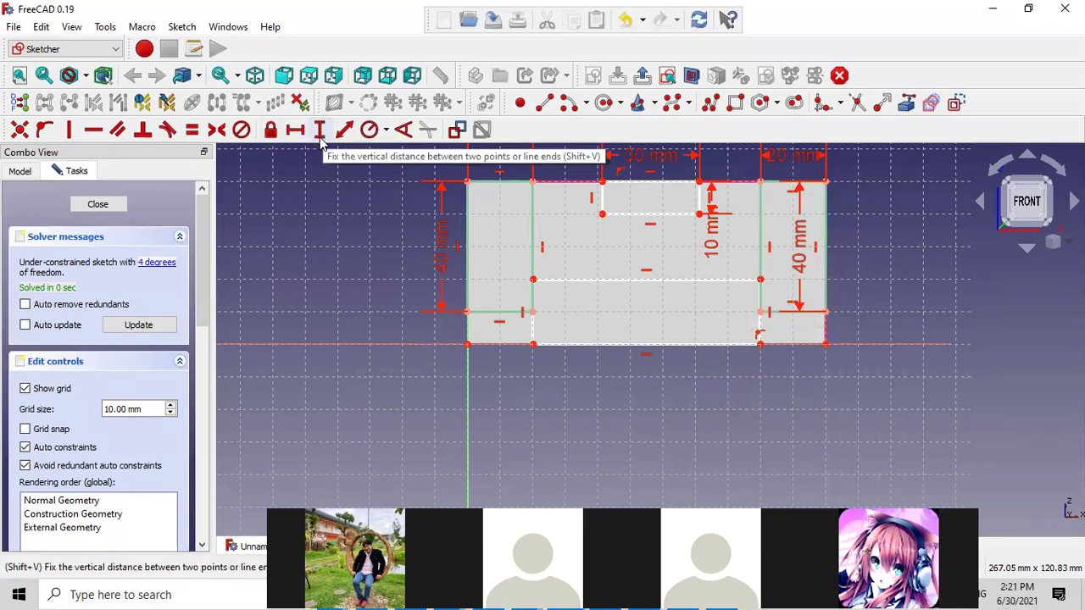
click(295, 128)
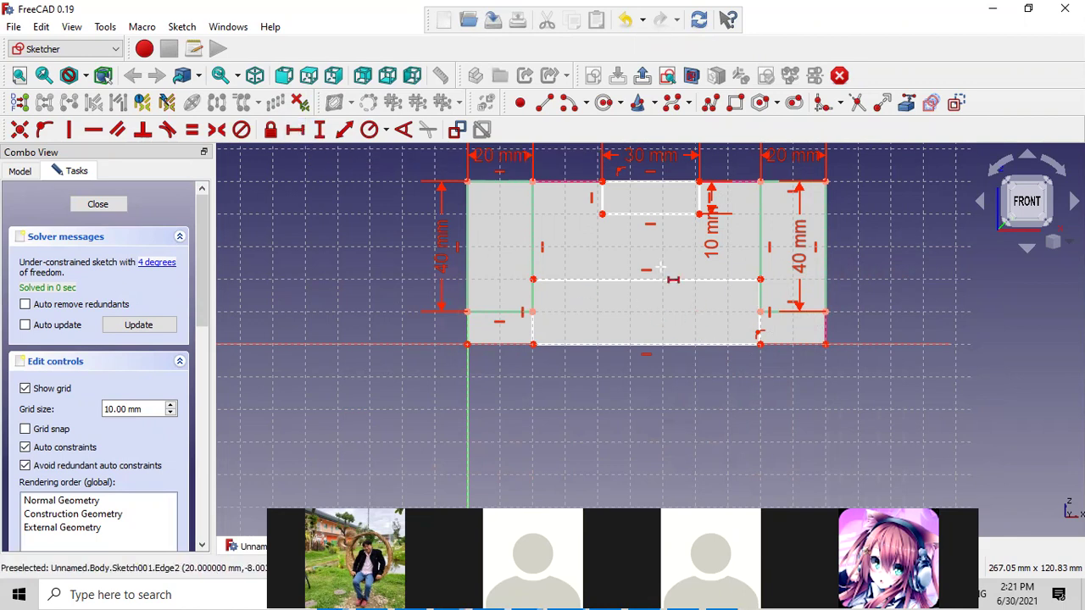
click(661, 280)
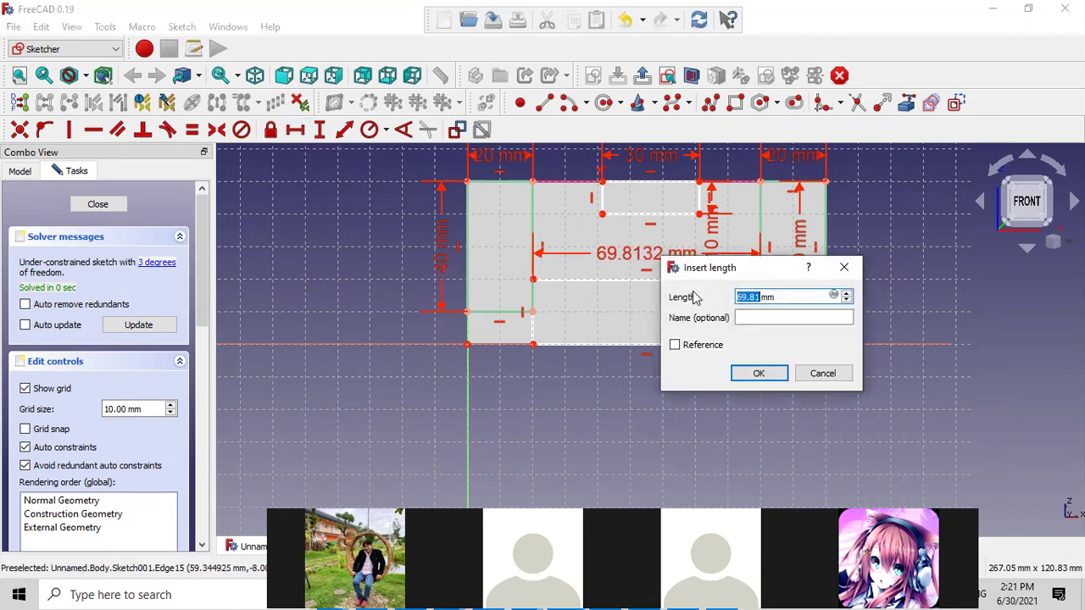
text(40)
key(Return)
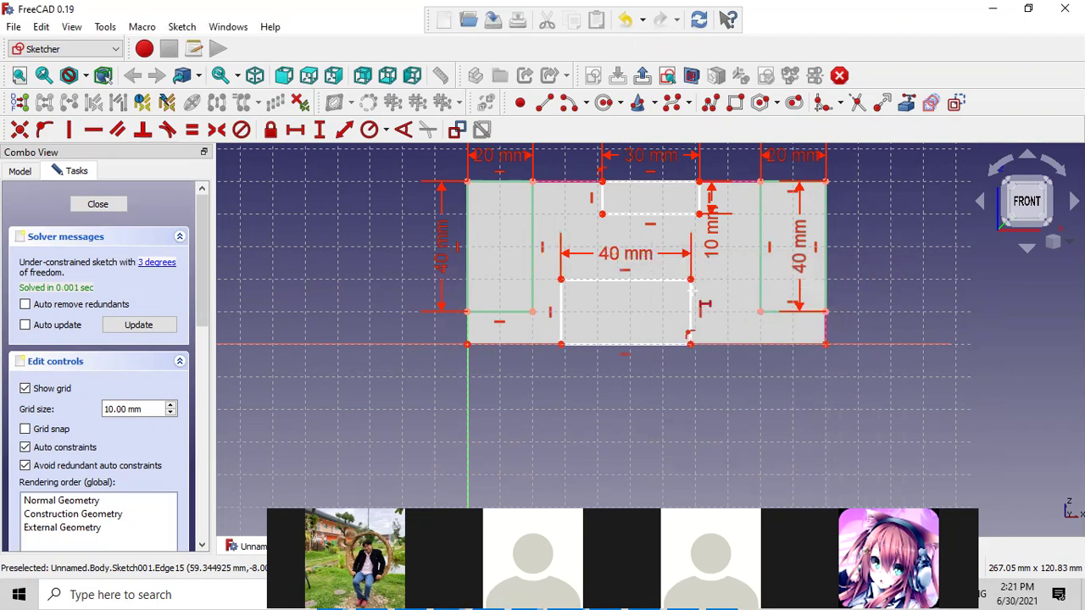
- Constrain the bottom slot's side to 20 mm tall and place the label below the sketch
click(321, 129)
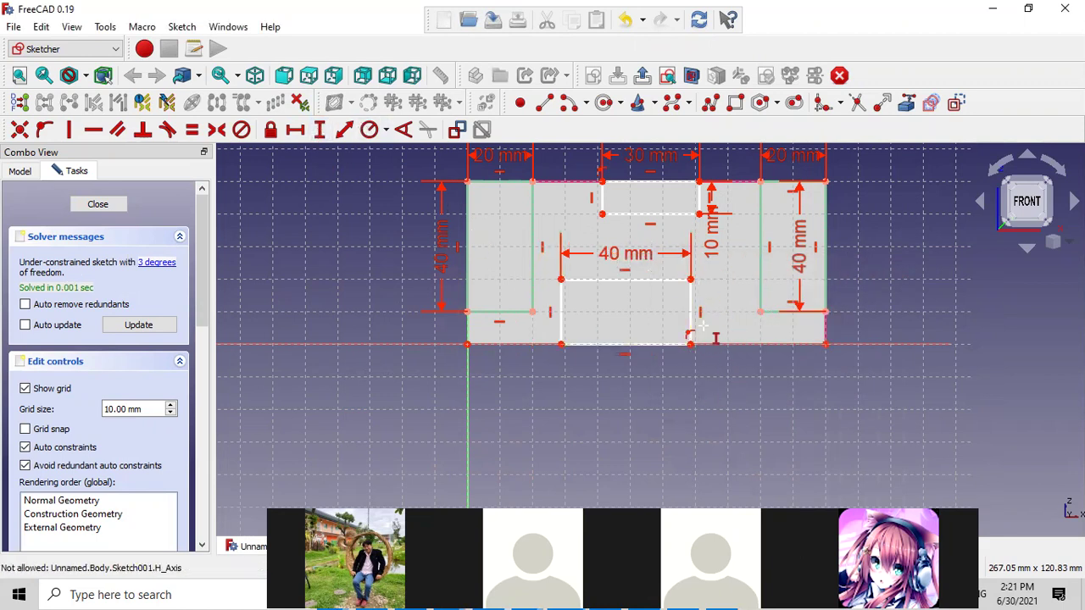
click(689, 316)
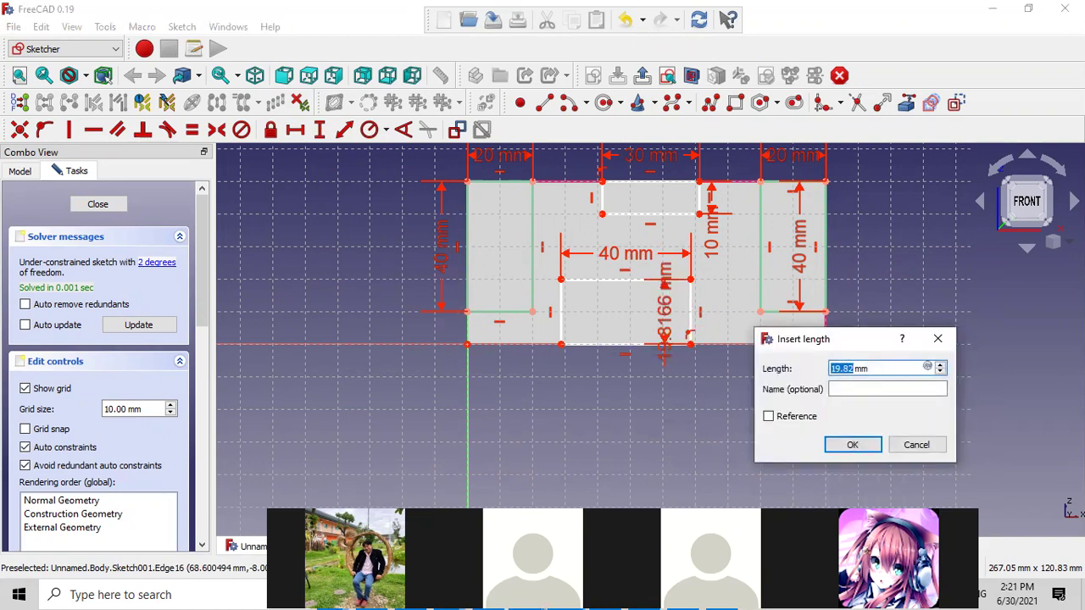
click(428, 490)
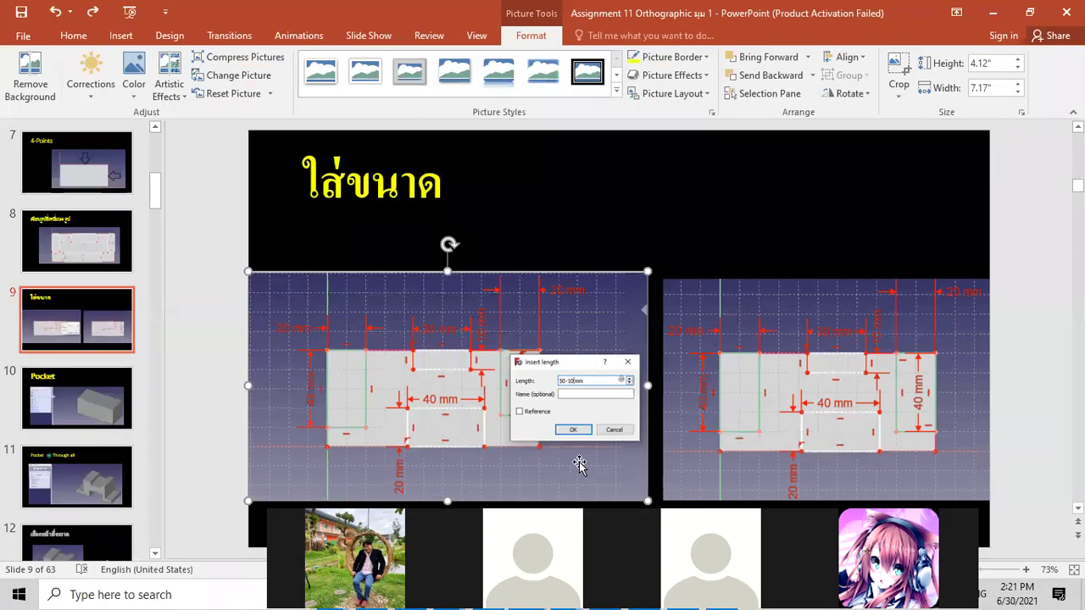
click(993, 12)
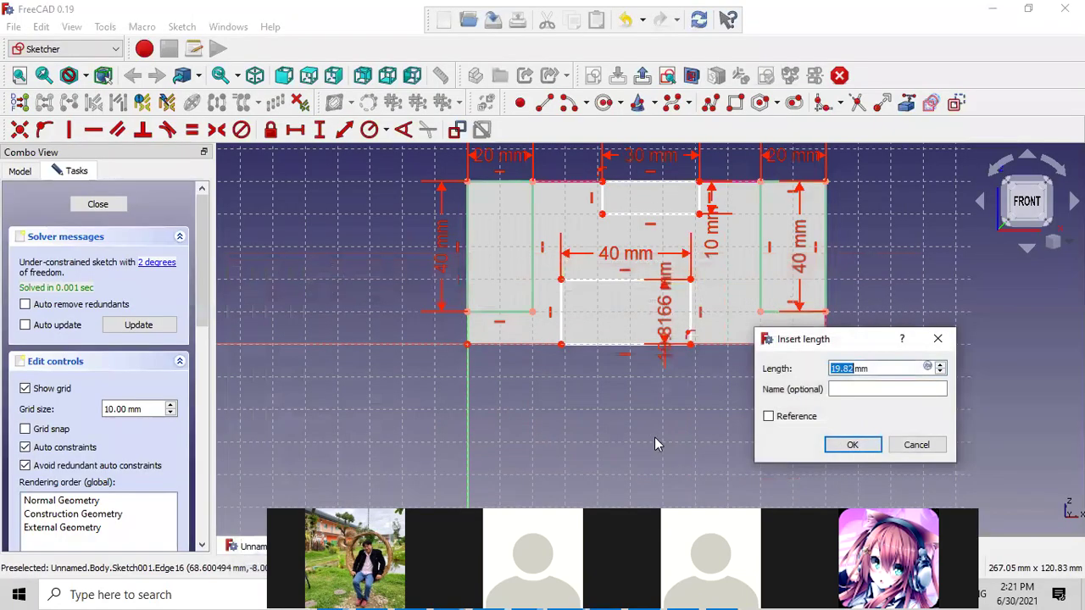
text(20)
key(Return)
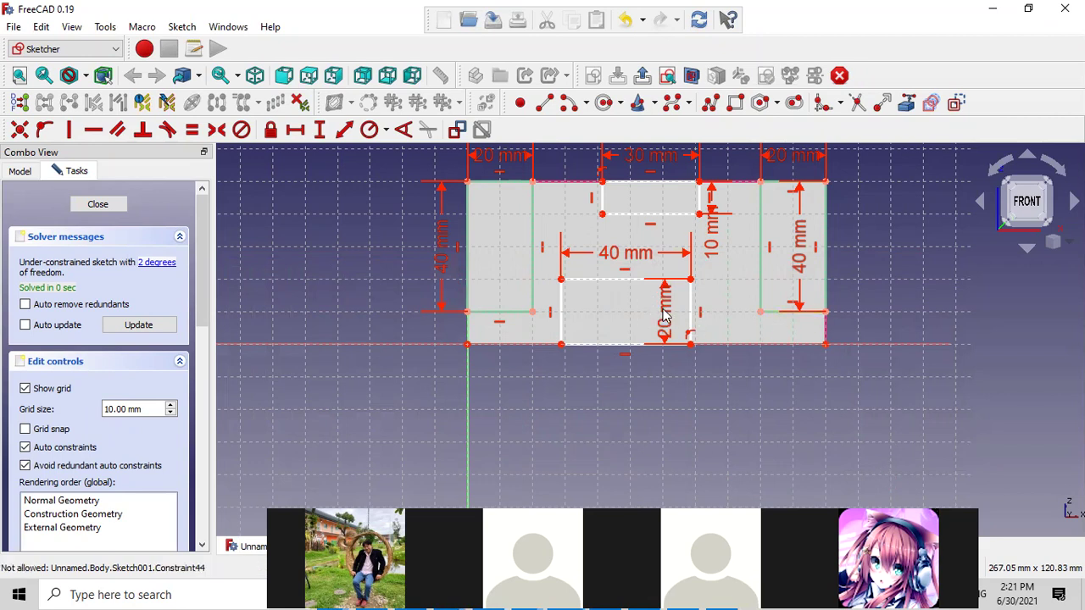
mouse_move(678, 332)
mouse_down()
mouse_move(727, 351)
mouse_move(722, 380)
mouse_up()
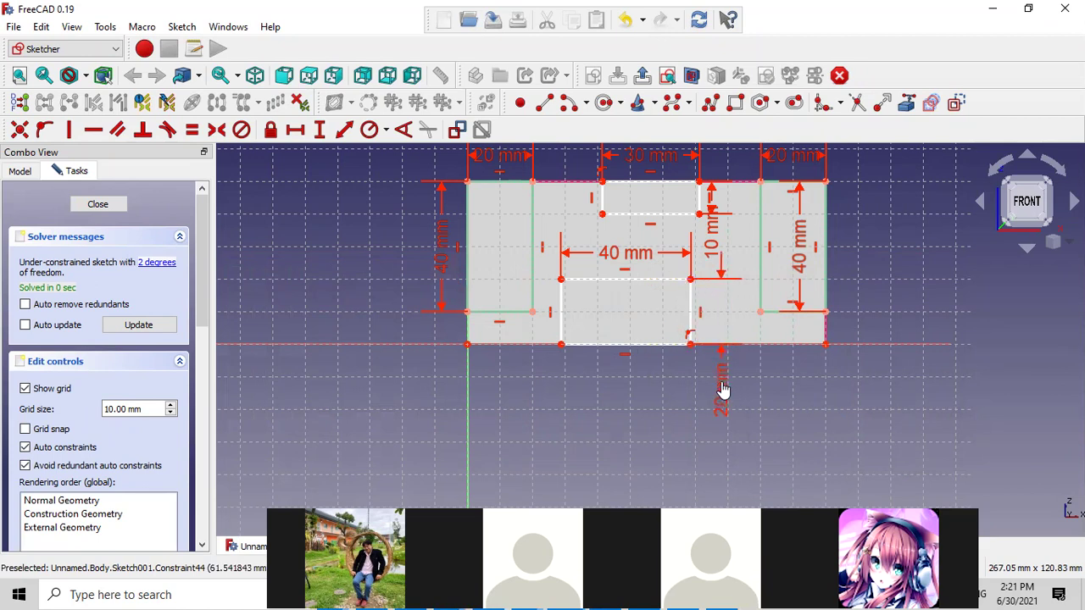
drag(722, 381, 720, 394)
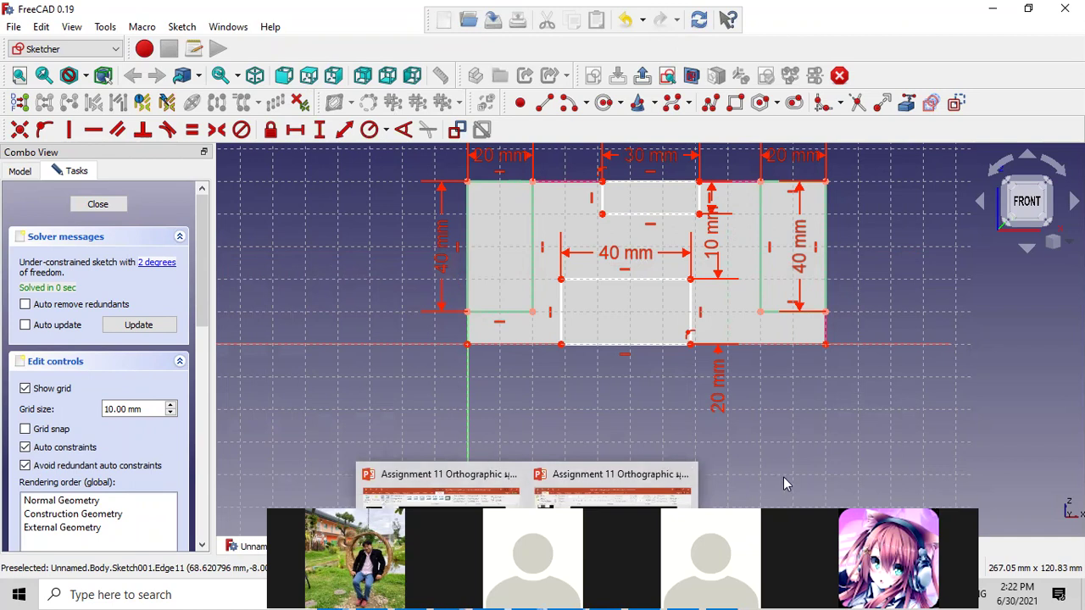
- Float the Assignment11-13.pdf window to the left of the FreeCAD sketch, then switch to PowerPoint
key(alt+Tab)
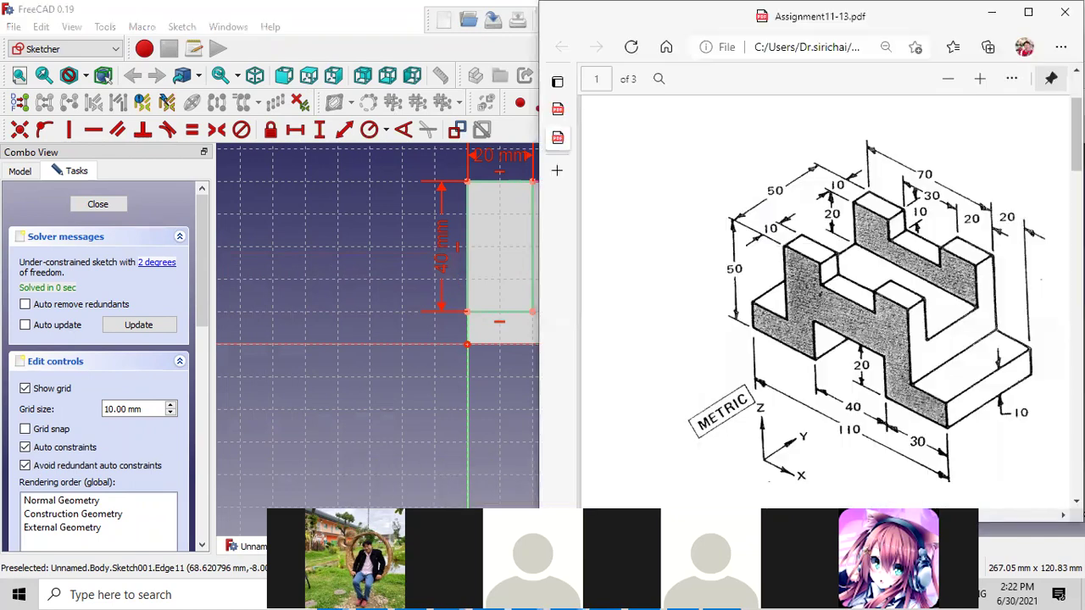
key(super+Down)
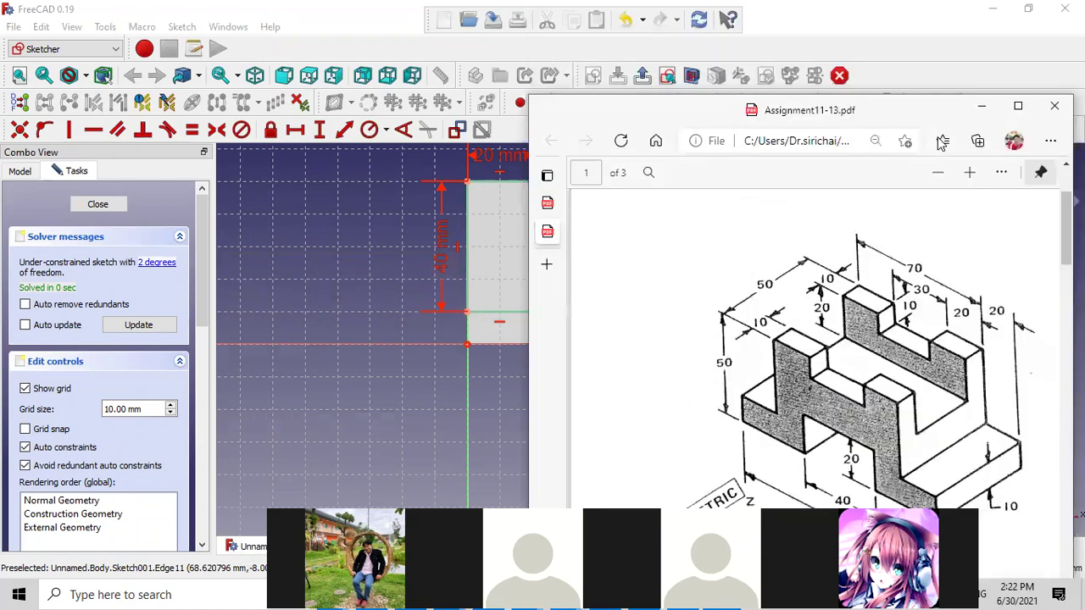
drag(932, 110, 293, 69)
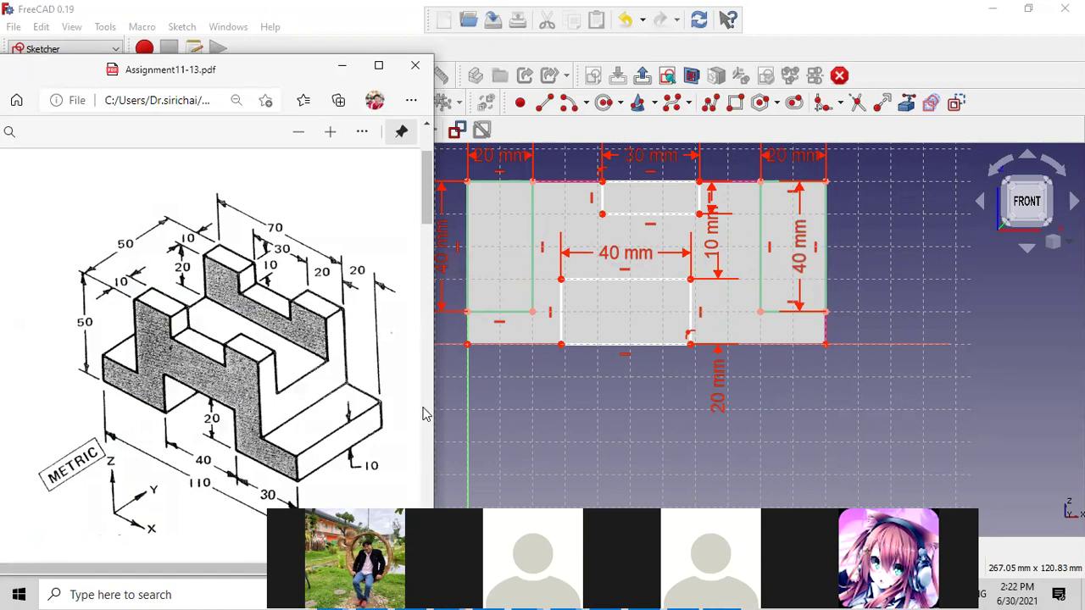
click(527, 595)
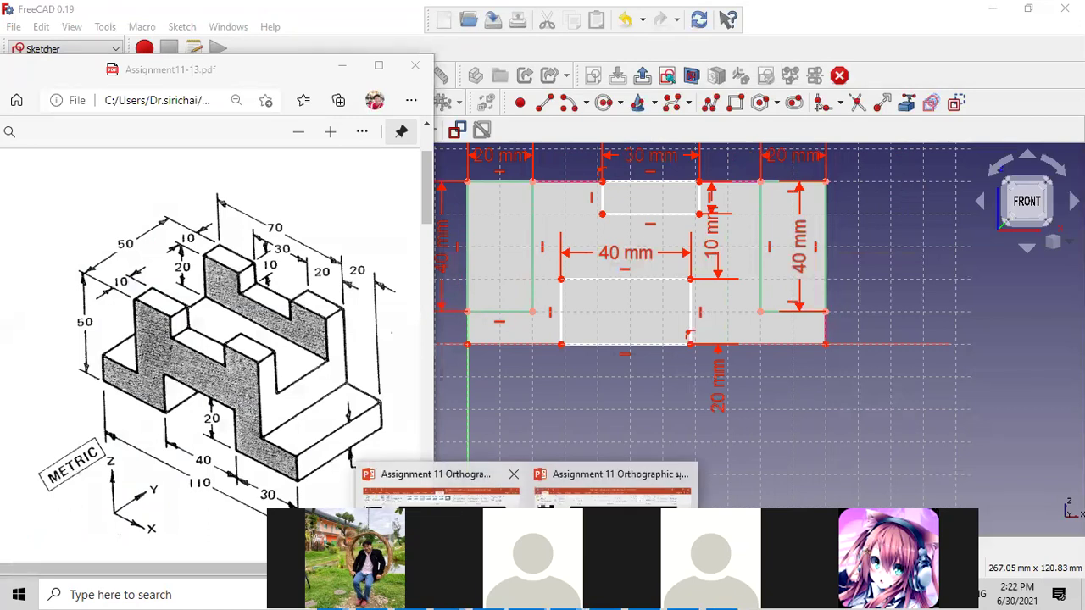
key(alt+Tab)
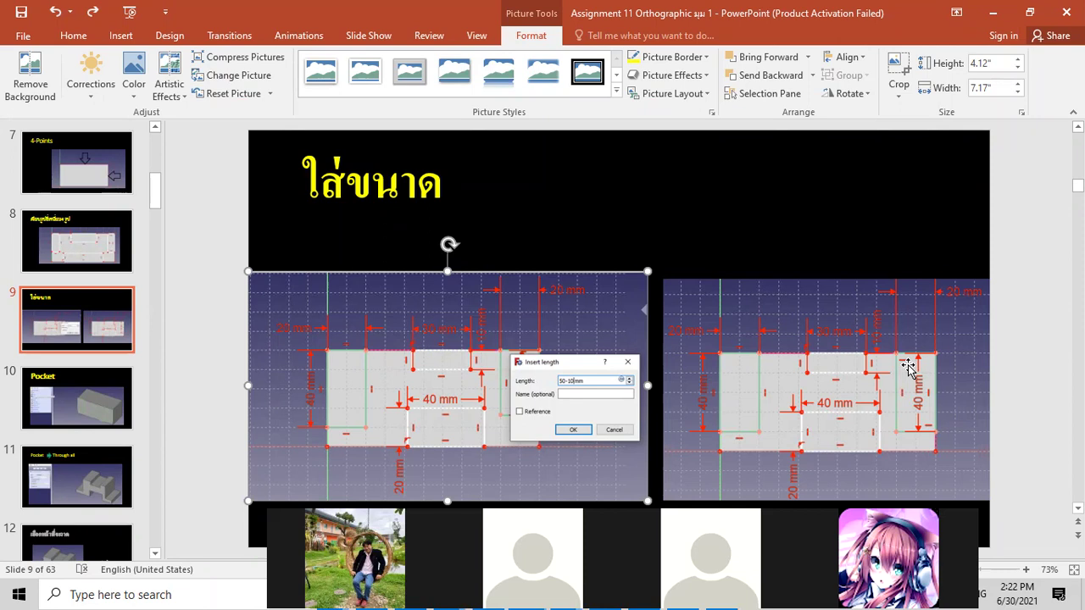
- Jump to slide 11 'Pocket → Through all', then minimize PowerPoint
click(107, 488)
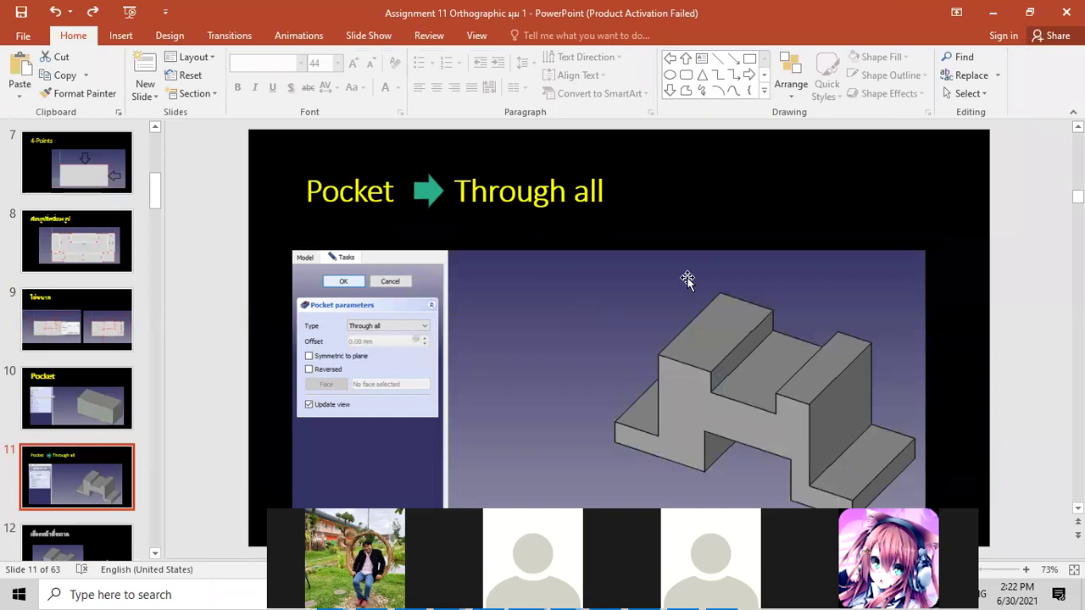
click(993, 12)
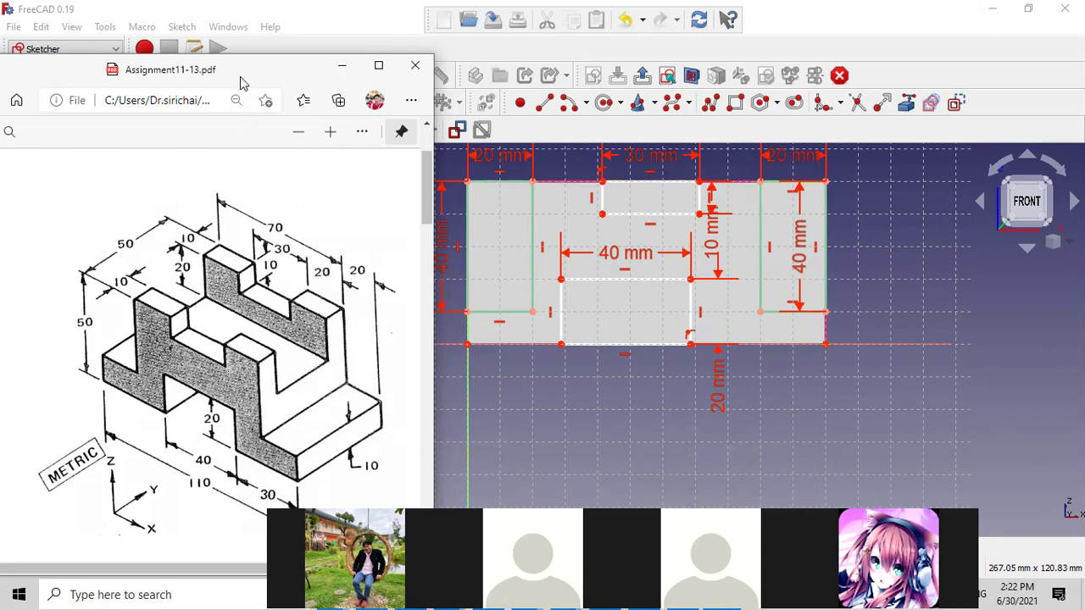
- Constrain the two top-right vertices to a 20 mm horizontal distance
drag(244, 72, 252, 187)
click(301, 136)
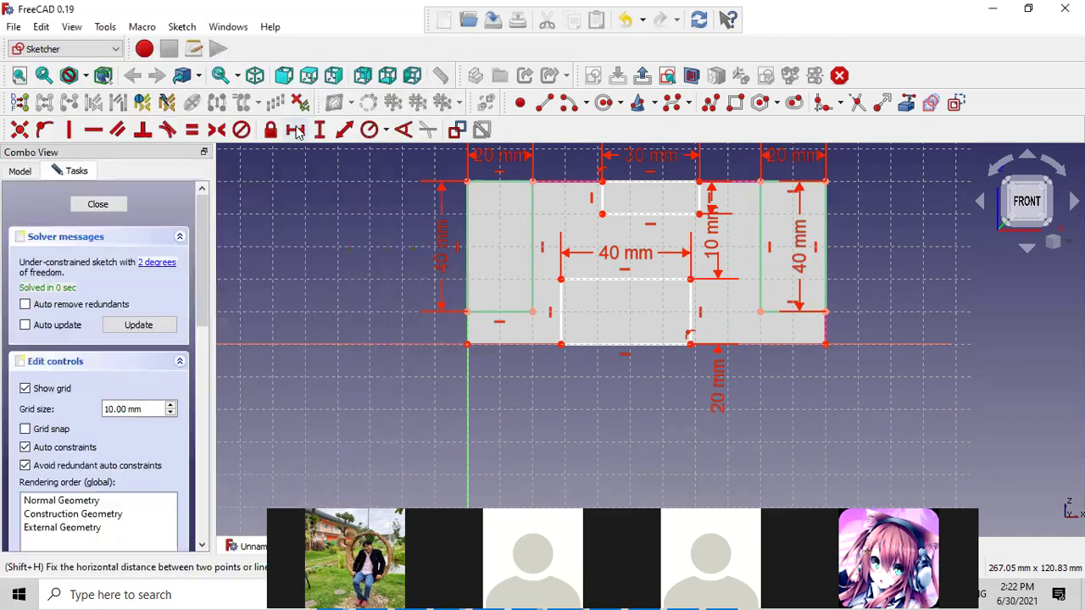
click(735, 178)
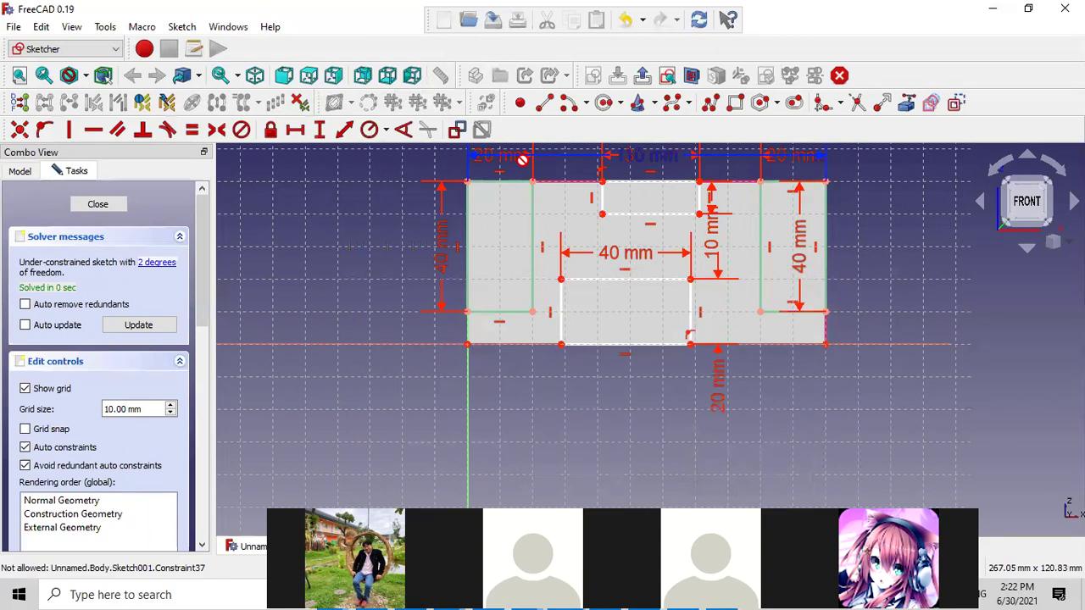
click(298, 133)
click(761, 182)
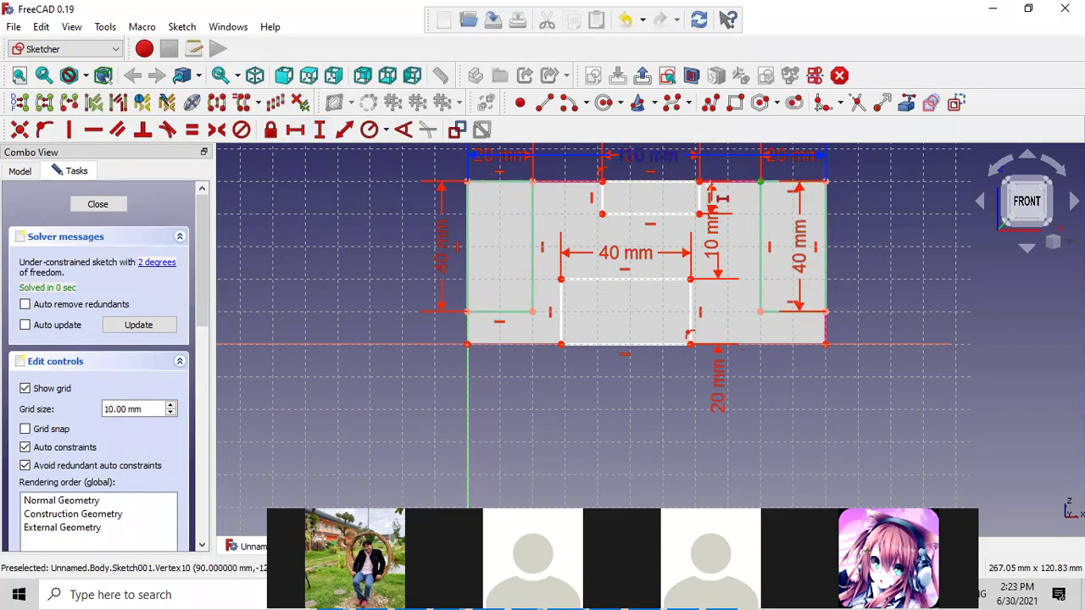
click(700, 181)
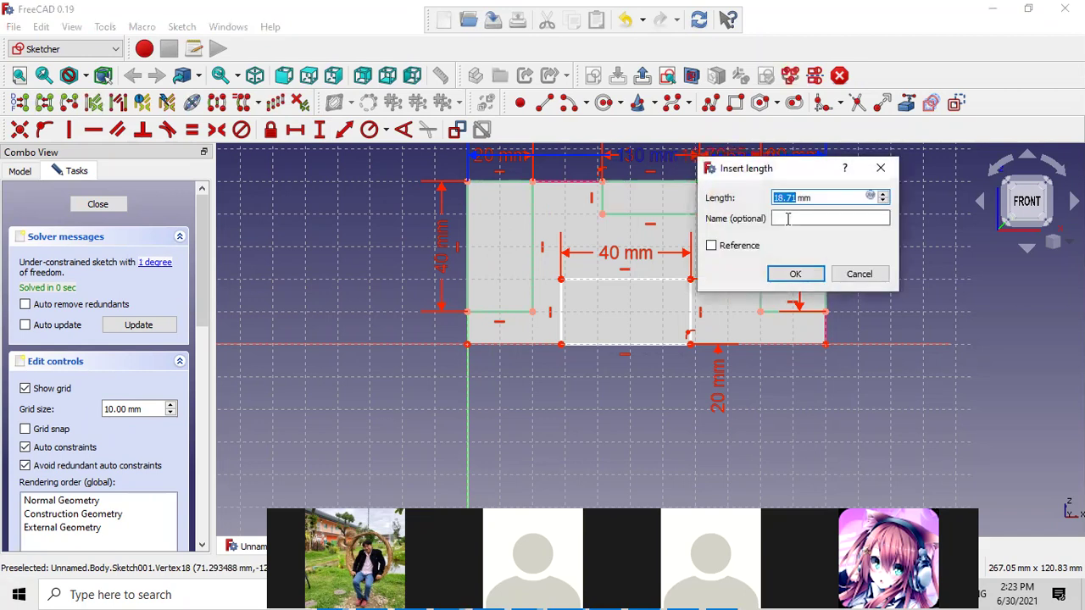
text(20)
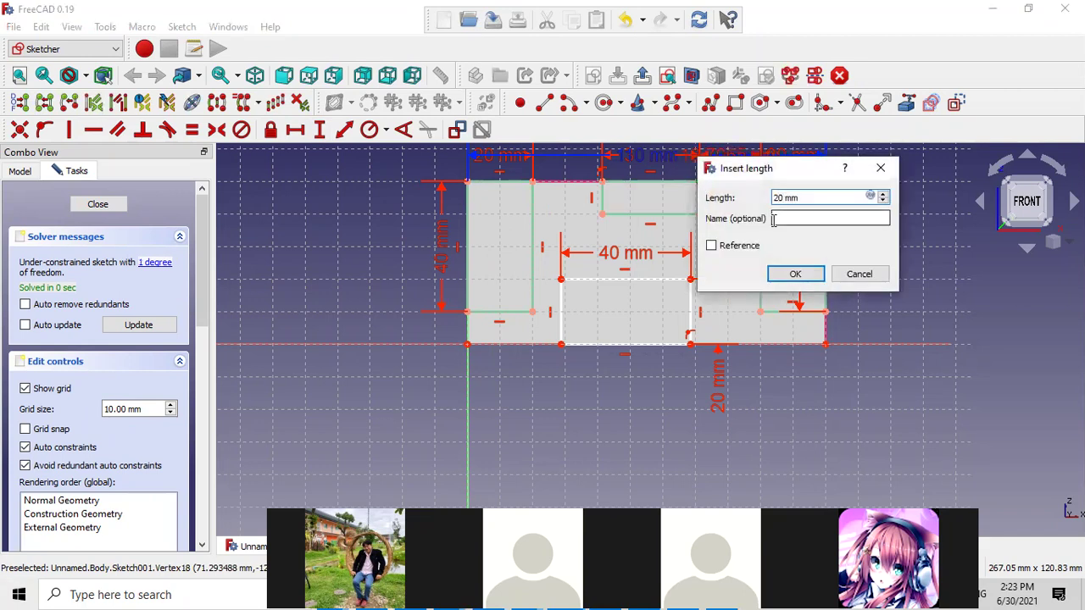
key(Return)
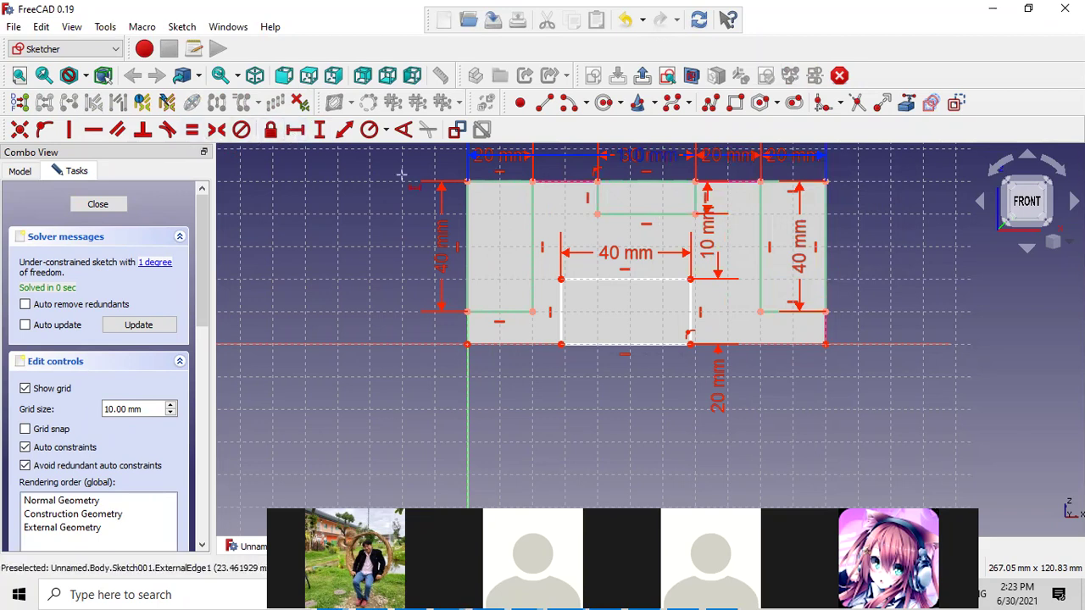
- Try a second 20 mm horizontal distance at the top left and dismiss the invalid-constraint error
click(532, 181)
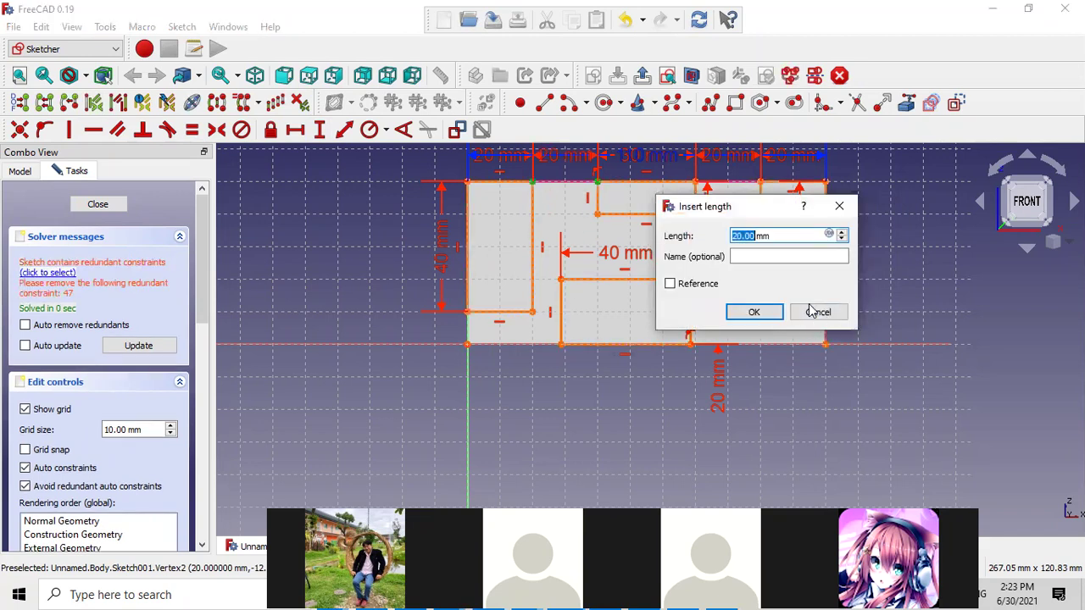
click(771, 318)
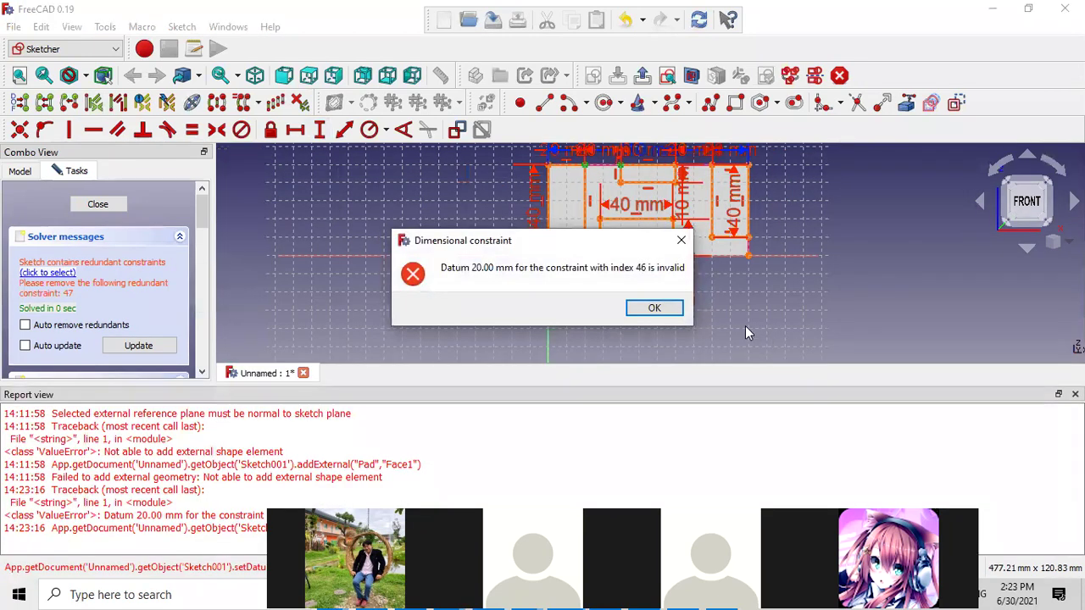
click(655, 308)
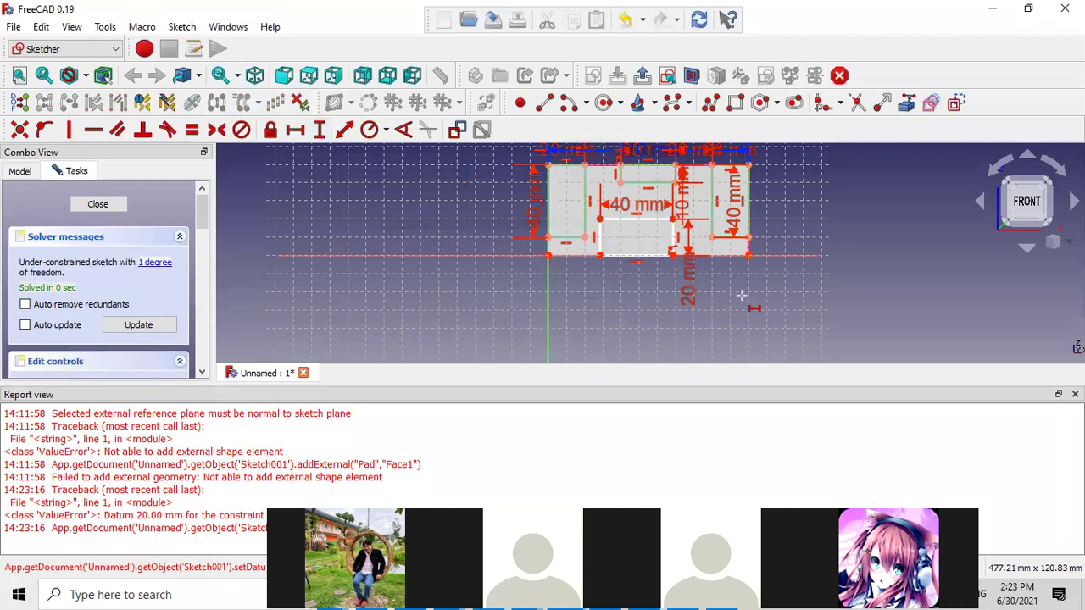
- Close the Report view to enlarge the sketch area and glance at the reference PDF
scroll(752, 304, up, 1)
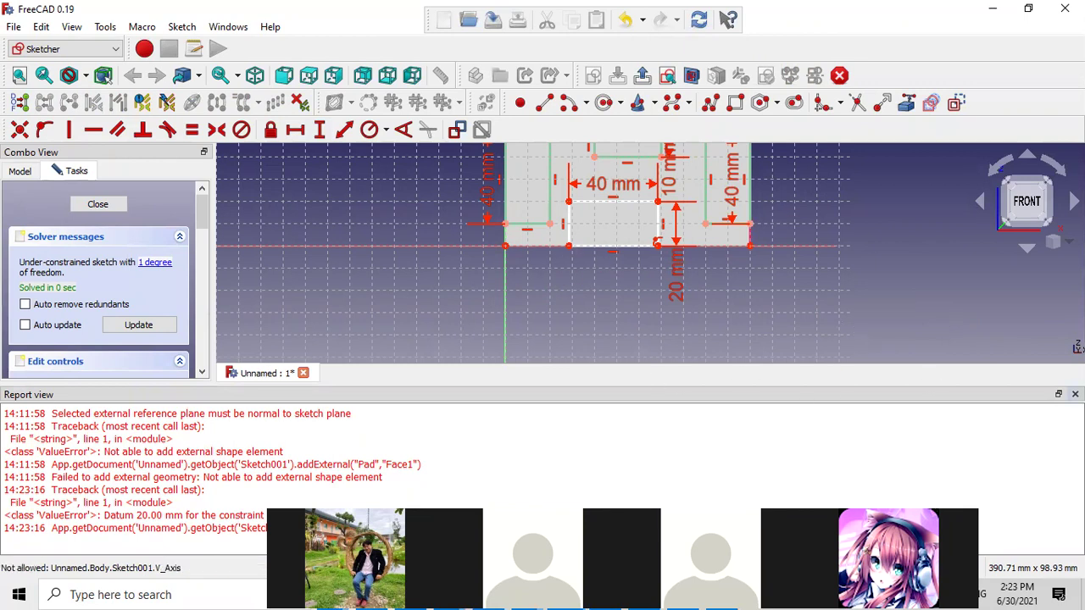
click(1075, 394)
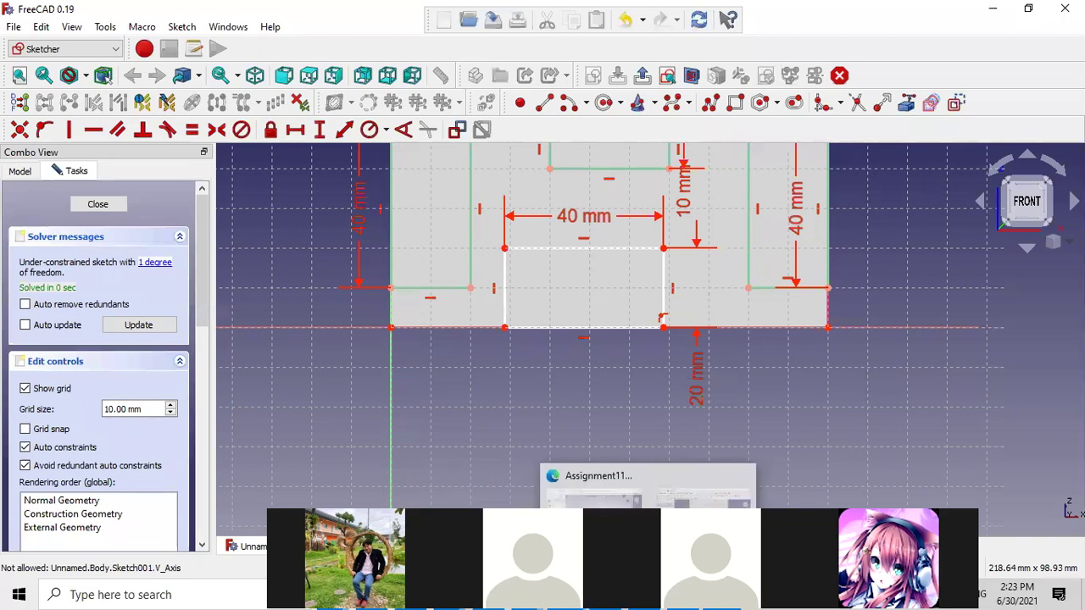
click(590, 484)
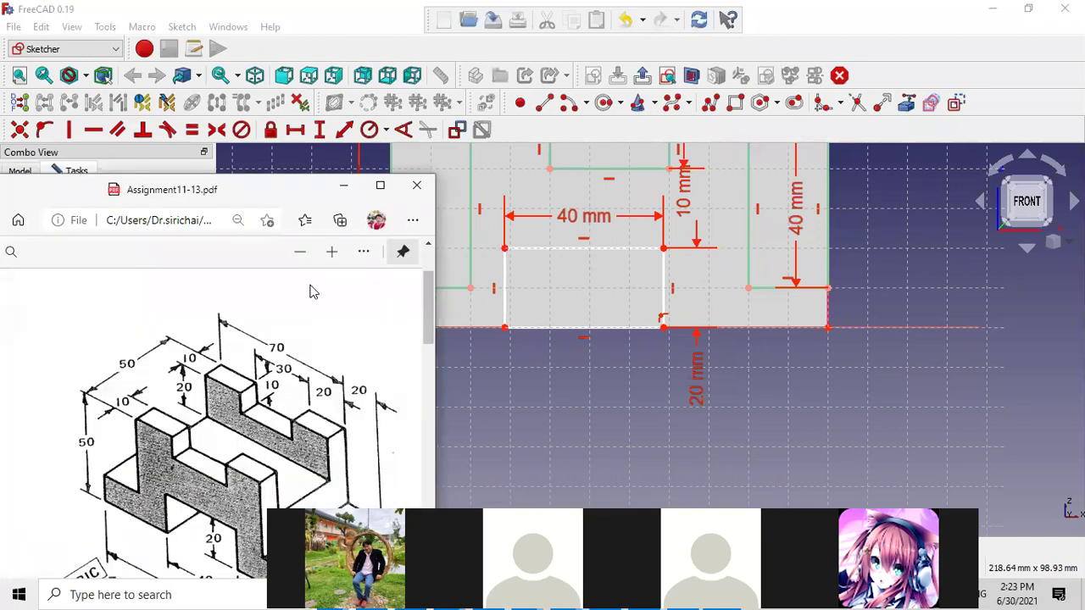
scroll(309, 292, down, 1)
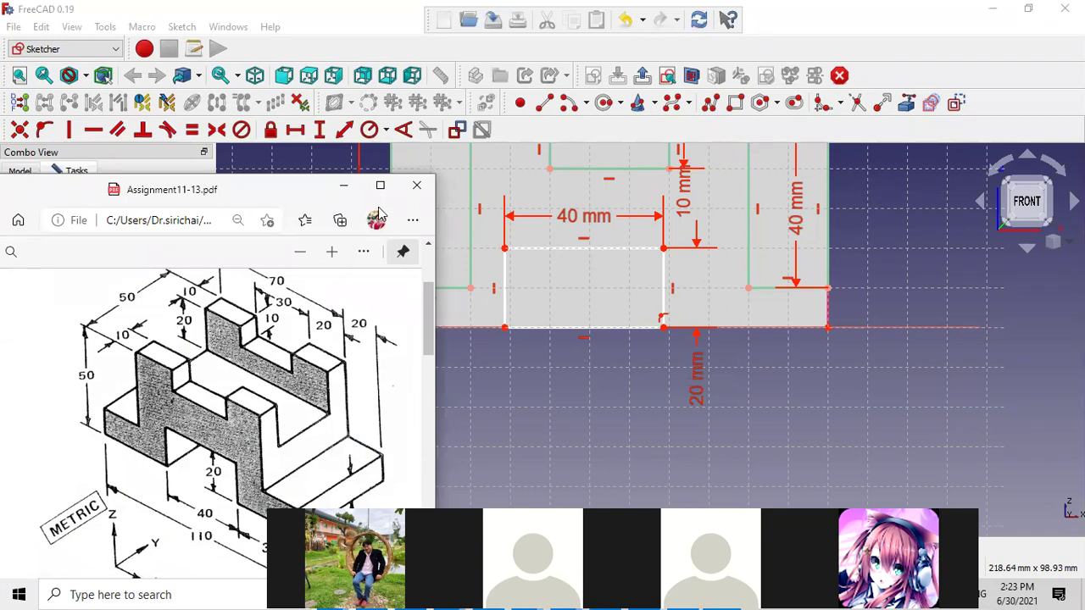
click(343, 184)
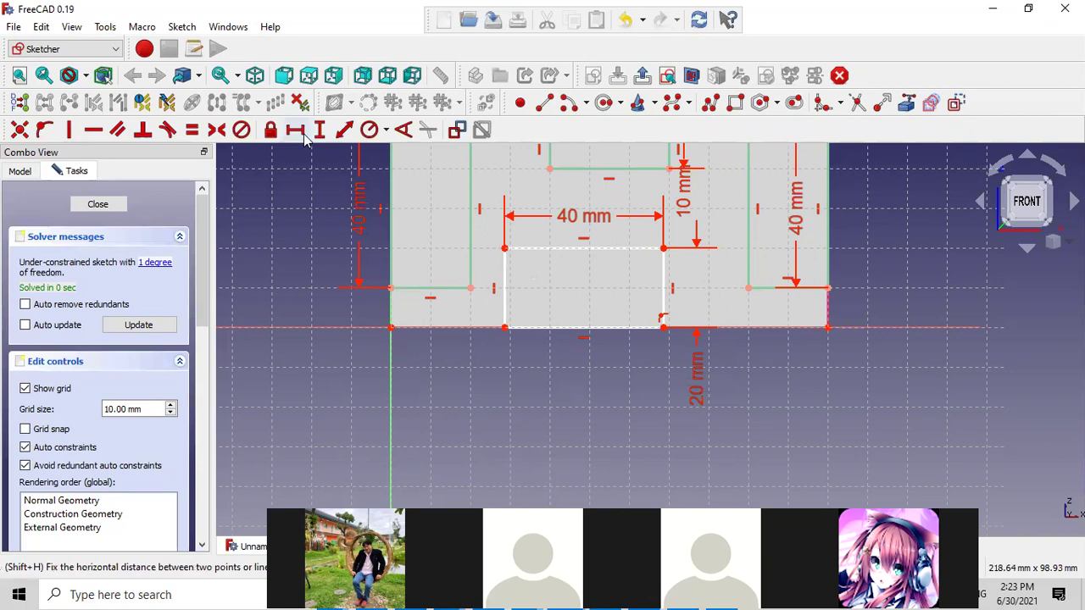
- Fix a 30 mm horizontal distance from the inner rectangle's corner to the right edge
key(Escape)
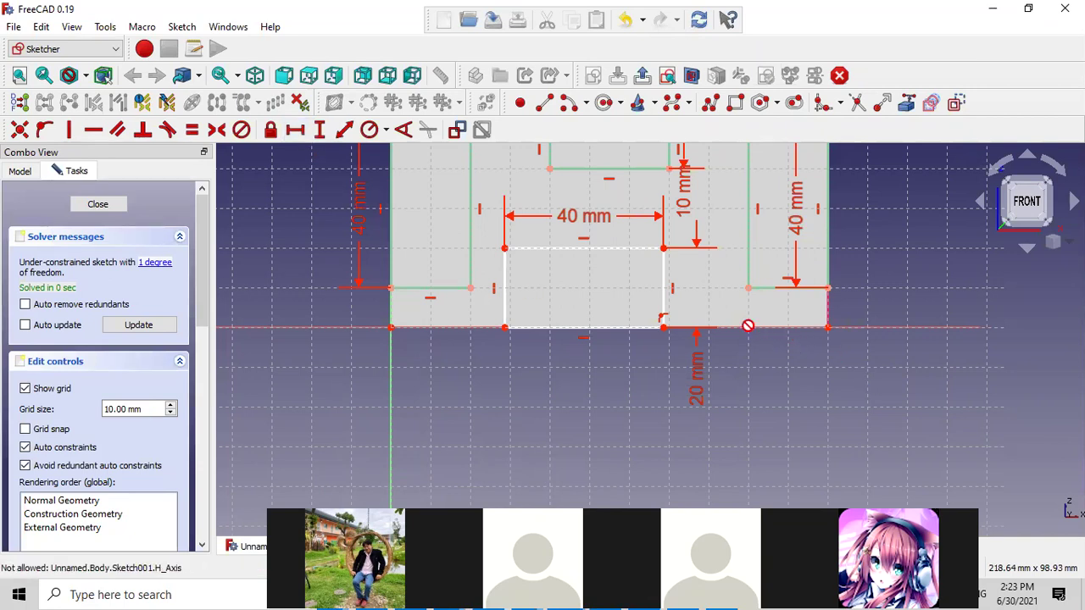
click(295, 129)
click(664, 327)
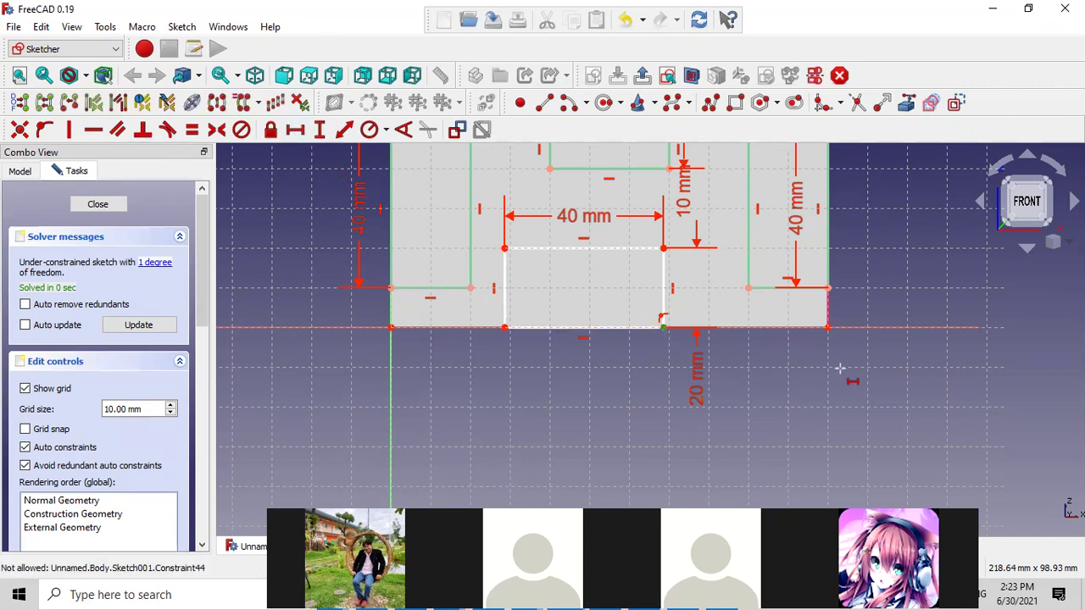
click(827, 329)
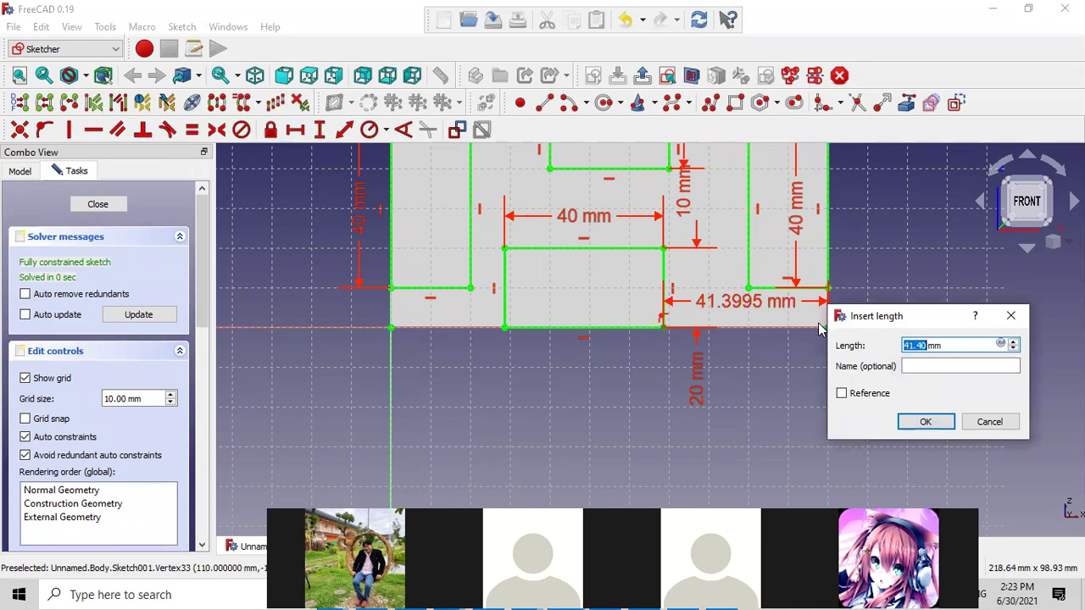
text(30)
key(Return)
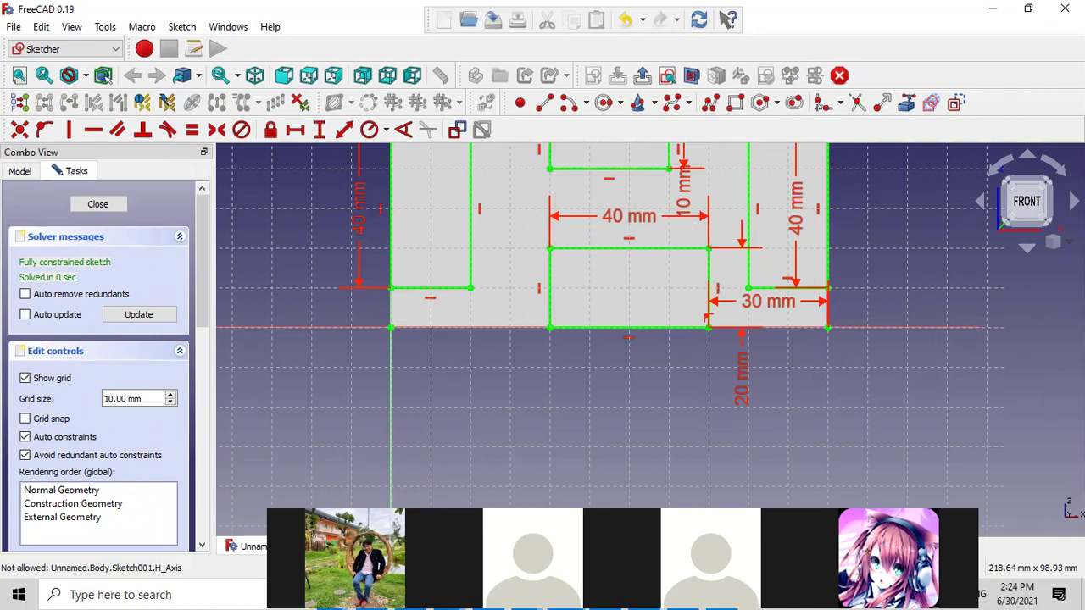
click(721, 483)
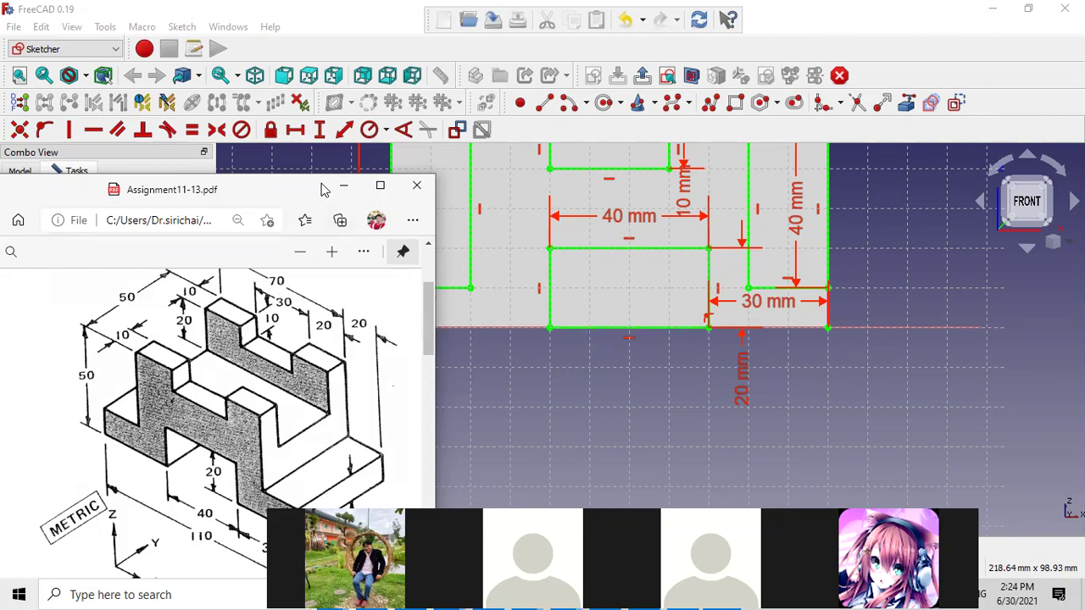
- Move the PDF viewer down and minimize it, leaving the fully constrained sketch clear
drag(305, 195, 319, 442)
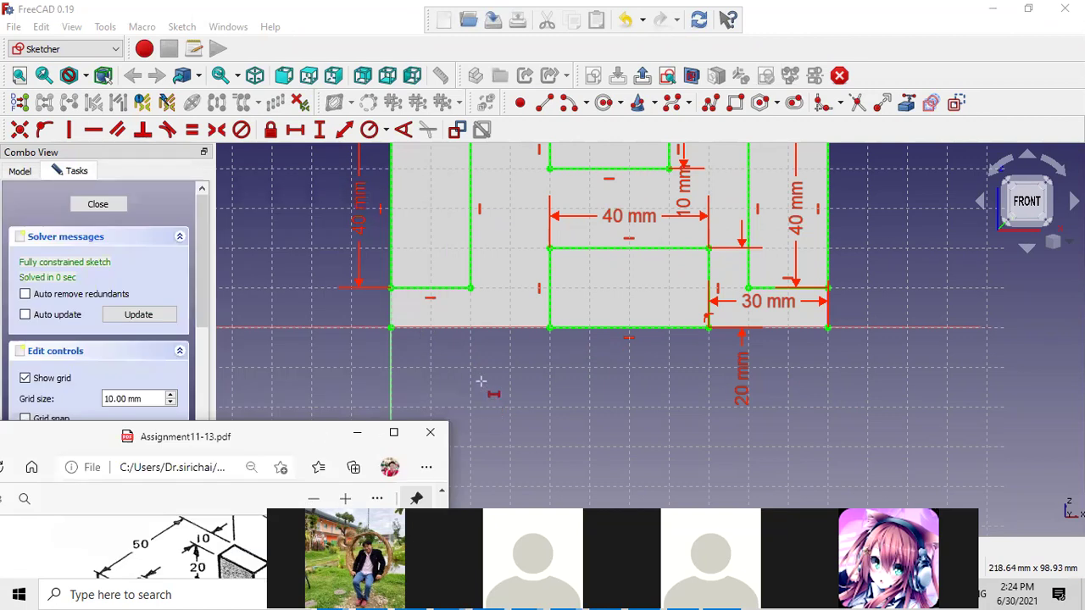
click(416, 499)
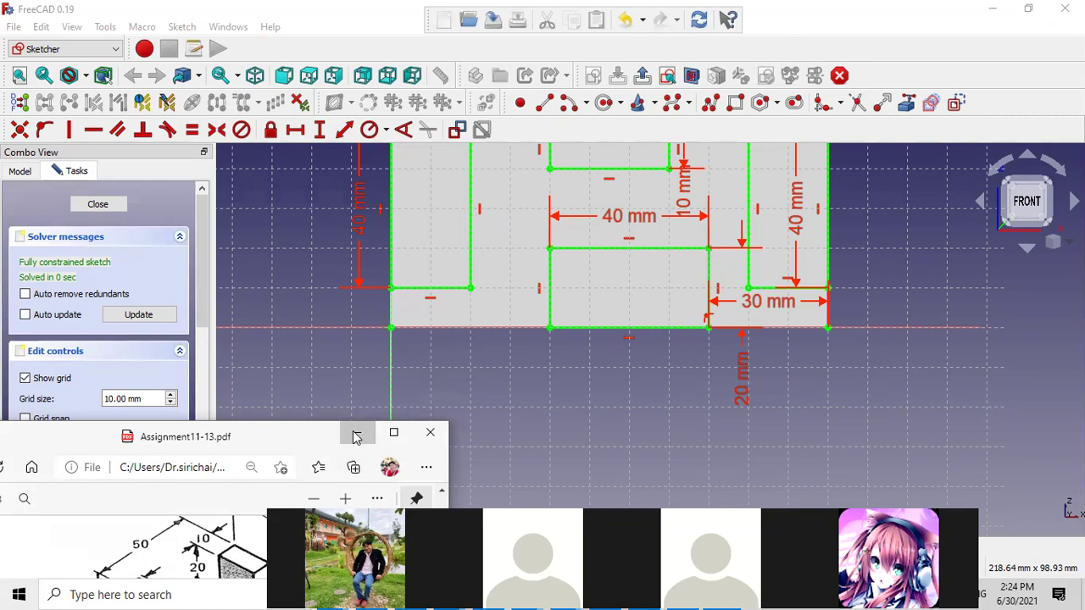
click(356, 436)
scroll(1001, 398, up, 1)
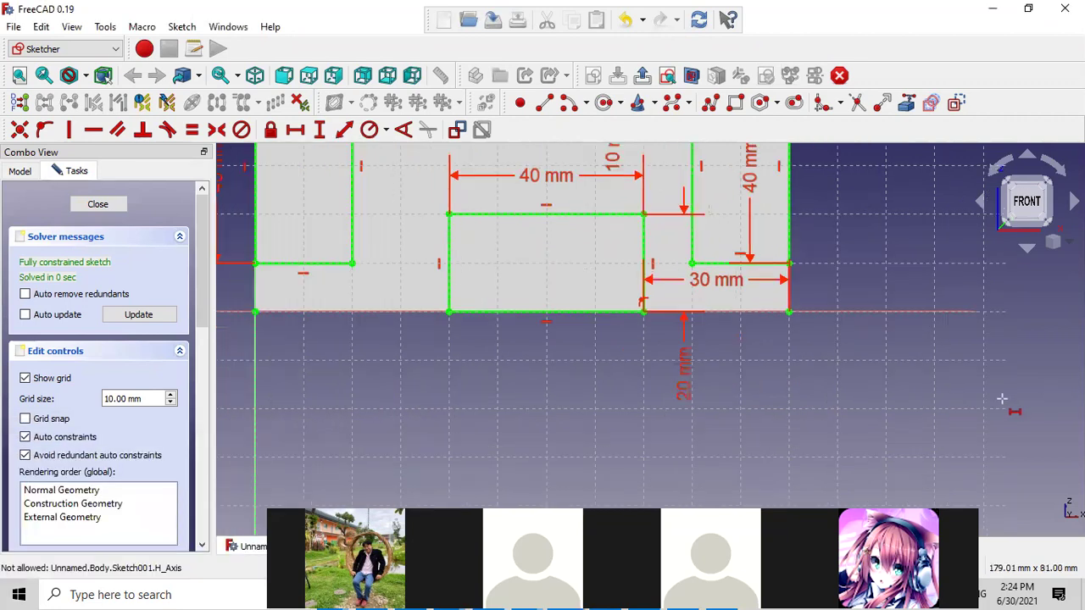
scroll(1002, 402, down, 1)
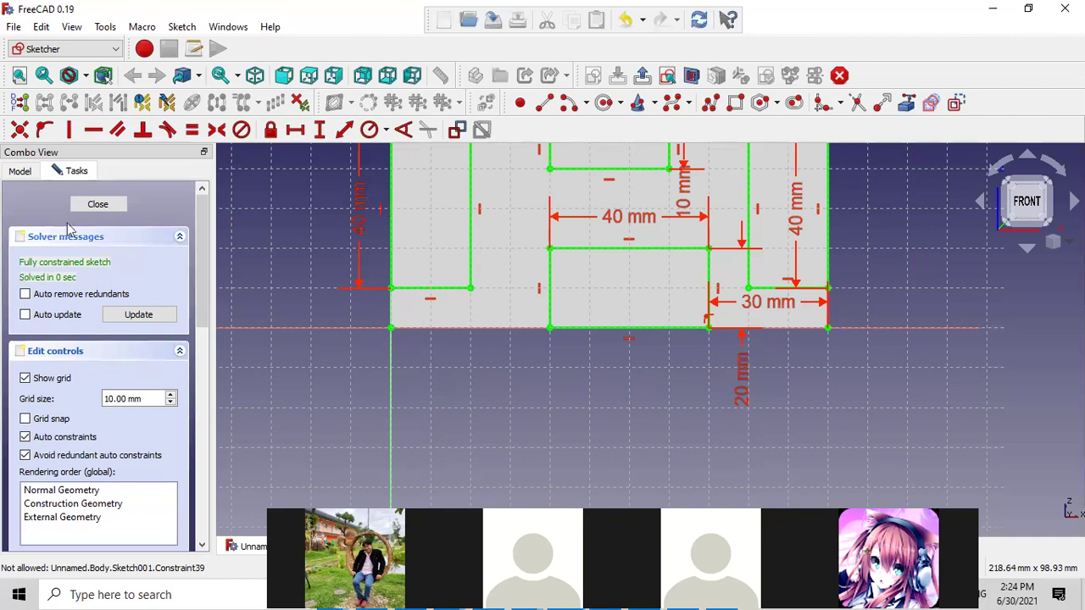
- Close the sketch and pocket it with the Type set to Through all
click(111, 205)
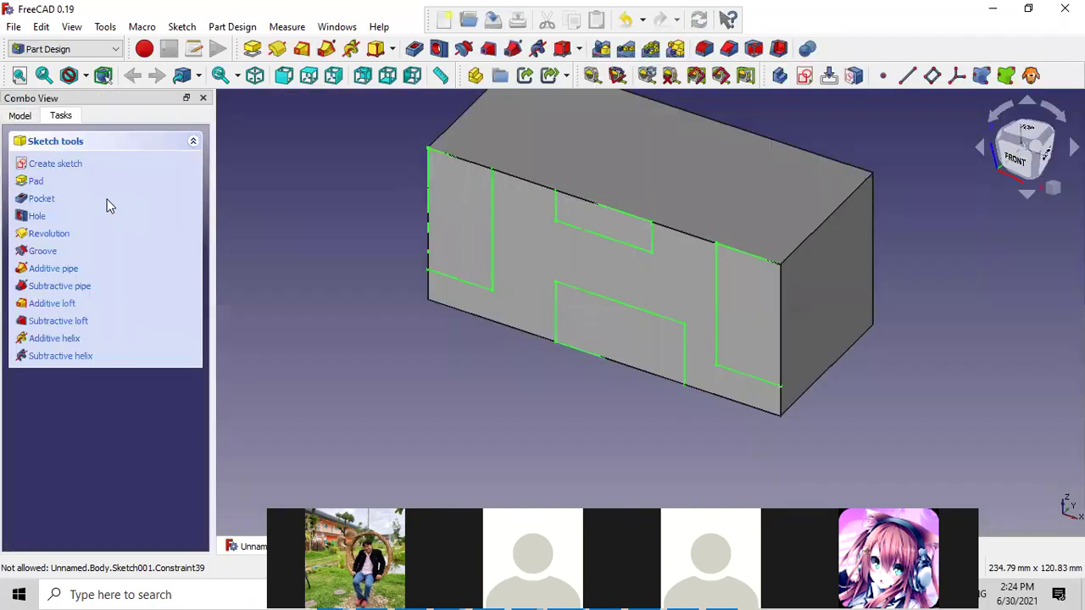
click(49, 202)
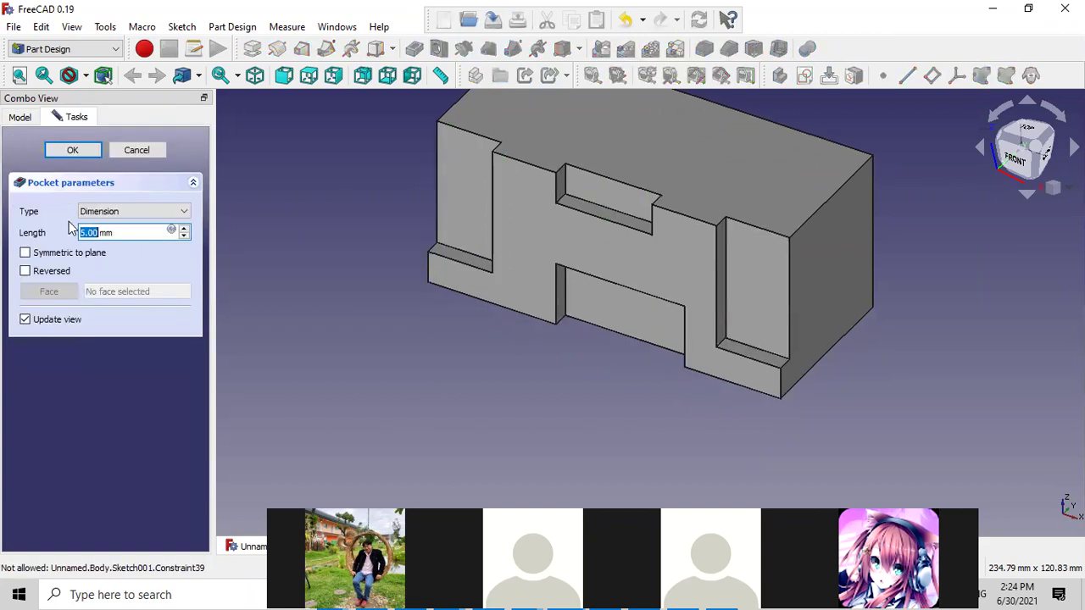
click(154, 212)
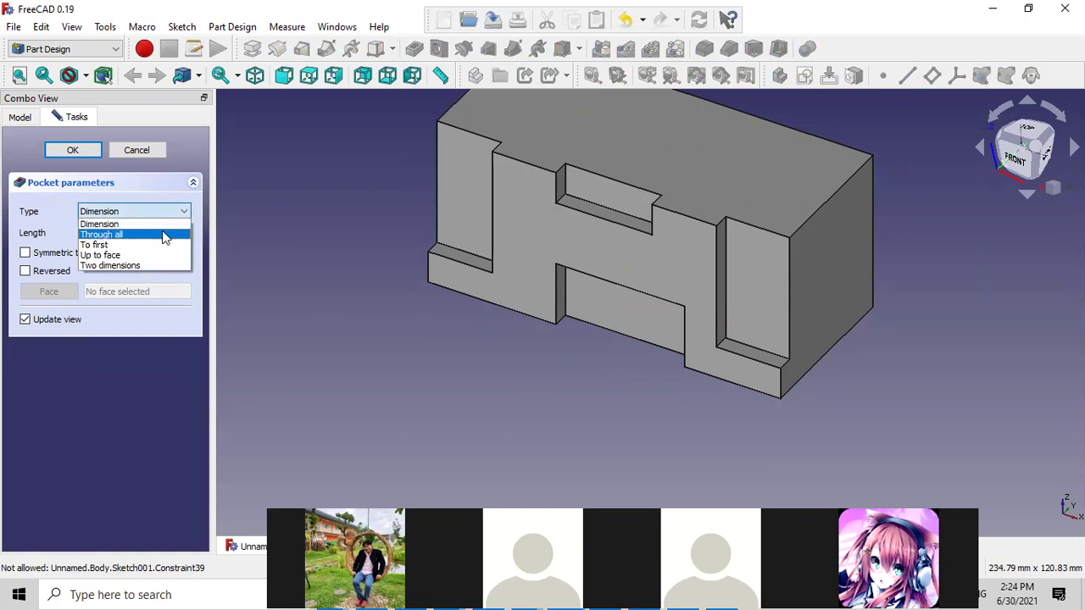
click(165, 235)
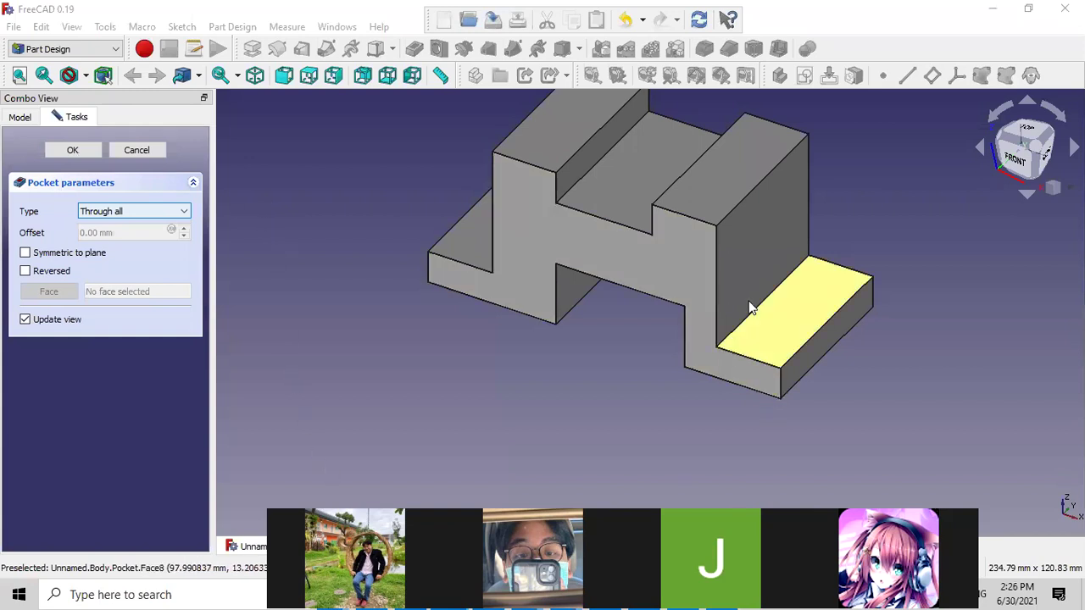
- Confirm the through-all pocket and start a new sketch on the tall right block's side face
click(763, 221)
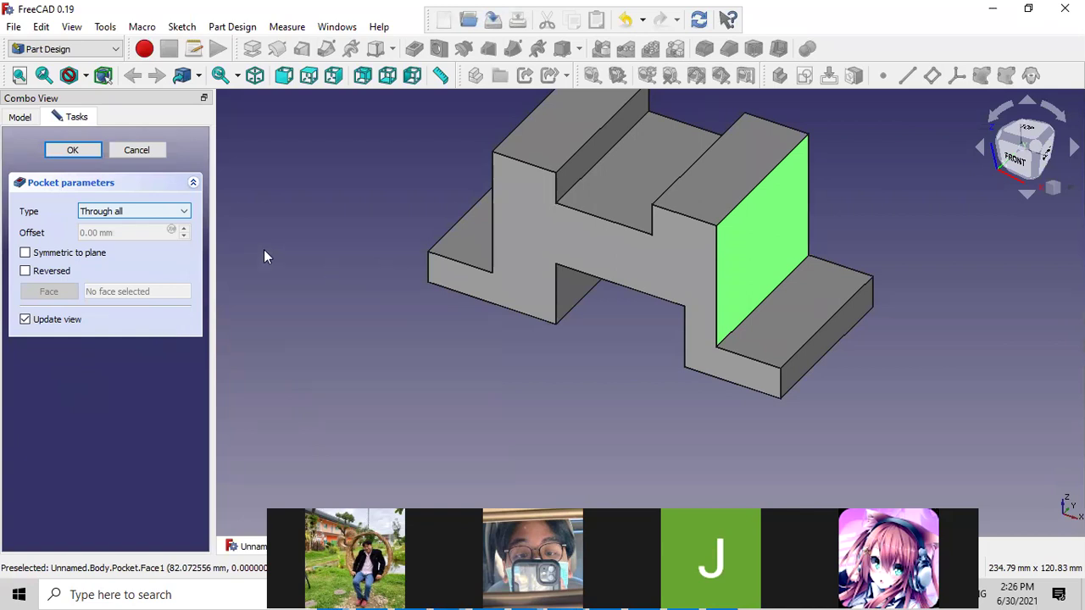
click(88, 149)
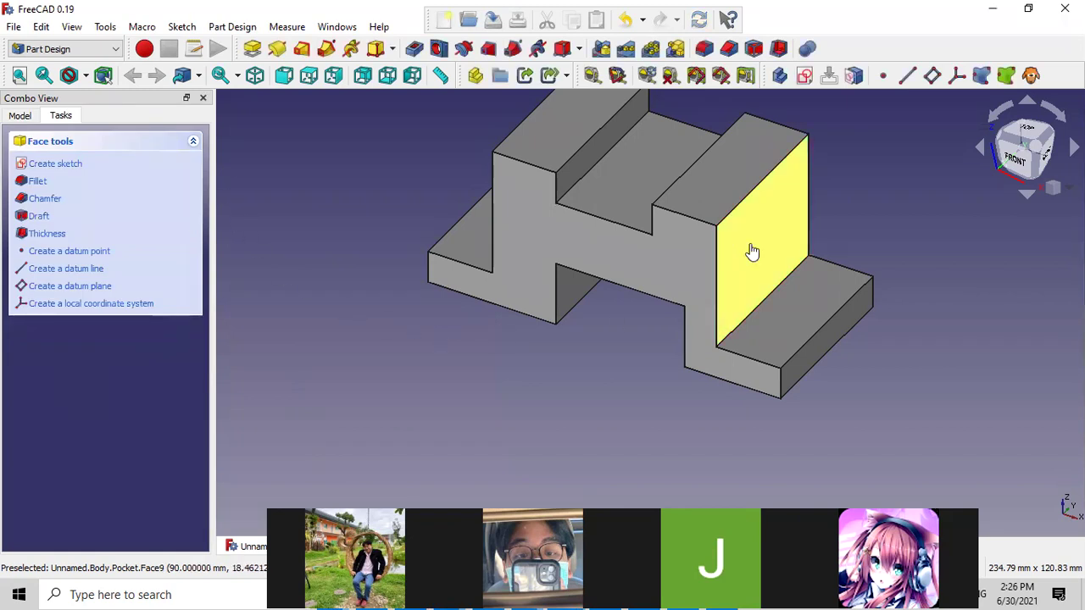
click(750, 248)
click(667, 408)
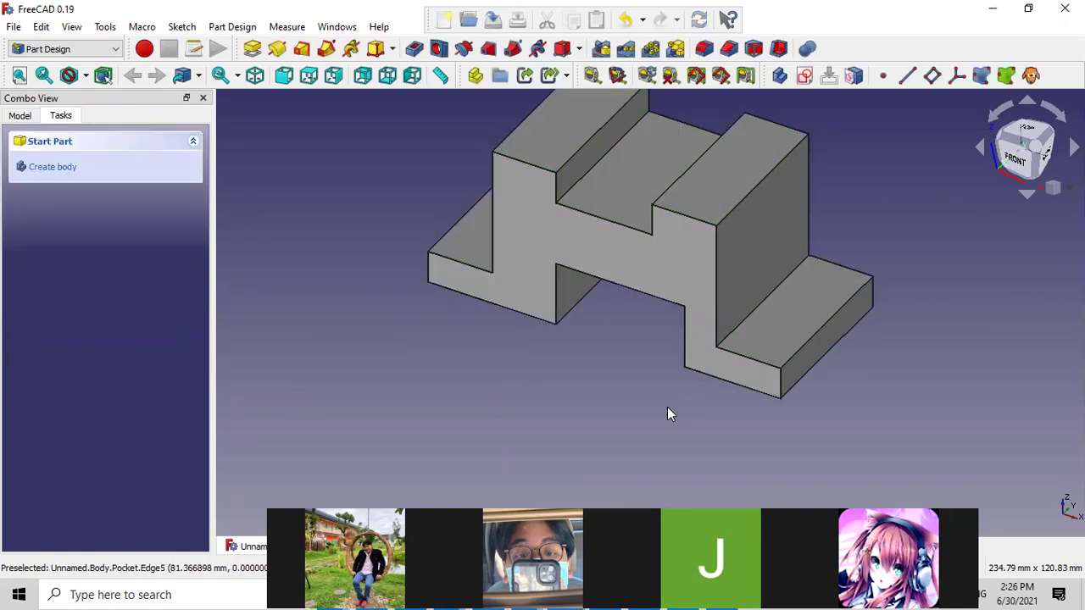
click(724, 291)
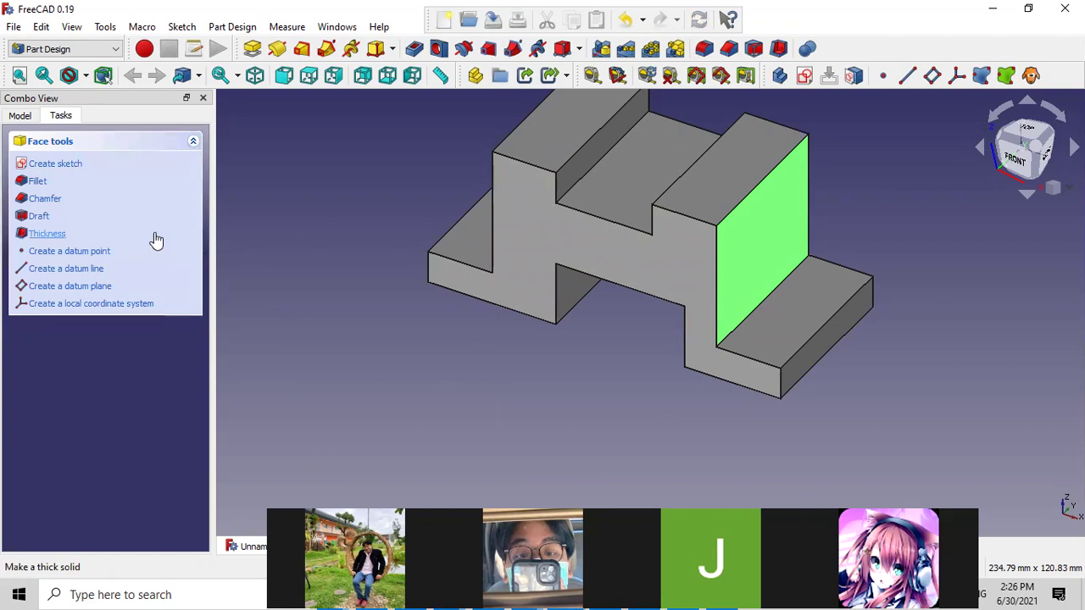
click(55, 164)
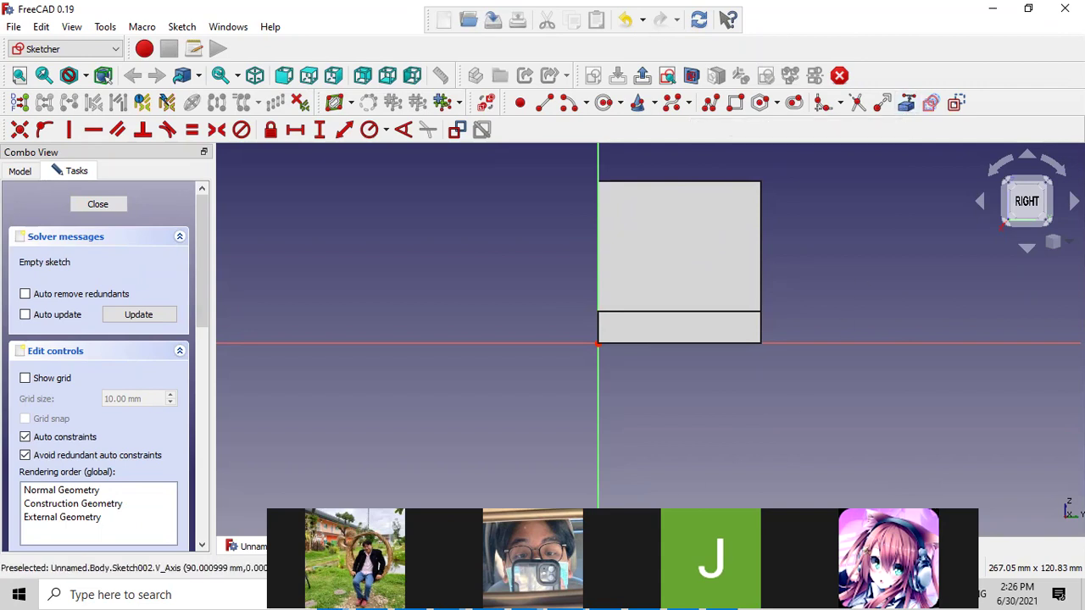
- Bring up the tutorial presentation and advance to slide 13
click(525, 595)
click(437, 487)
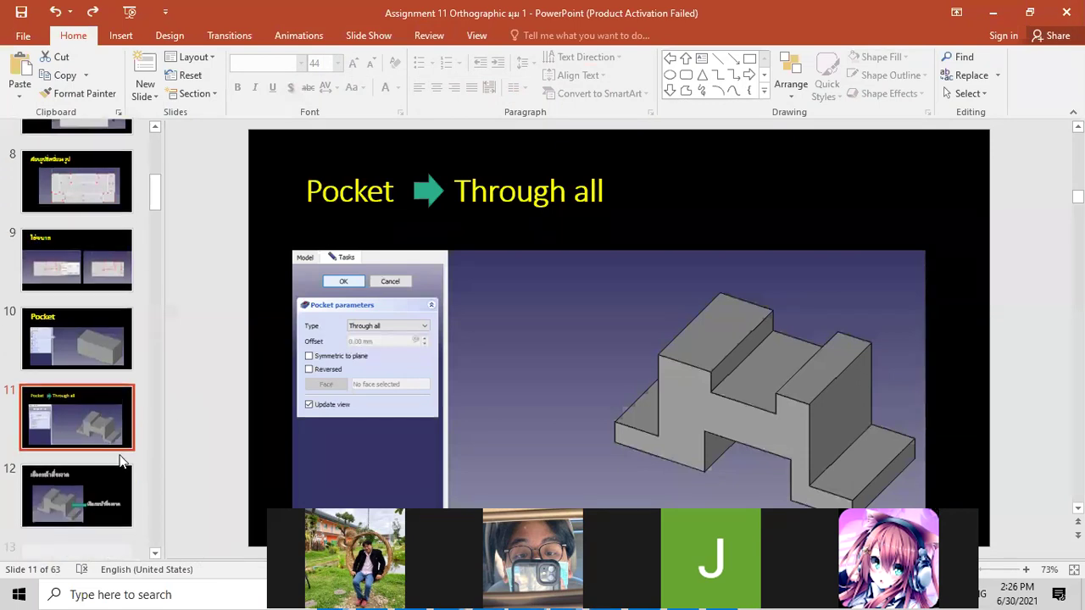
click(118, 471)
click(81, 445)
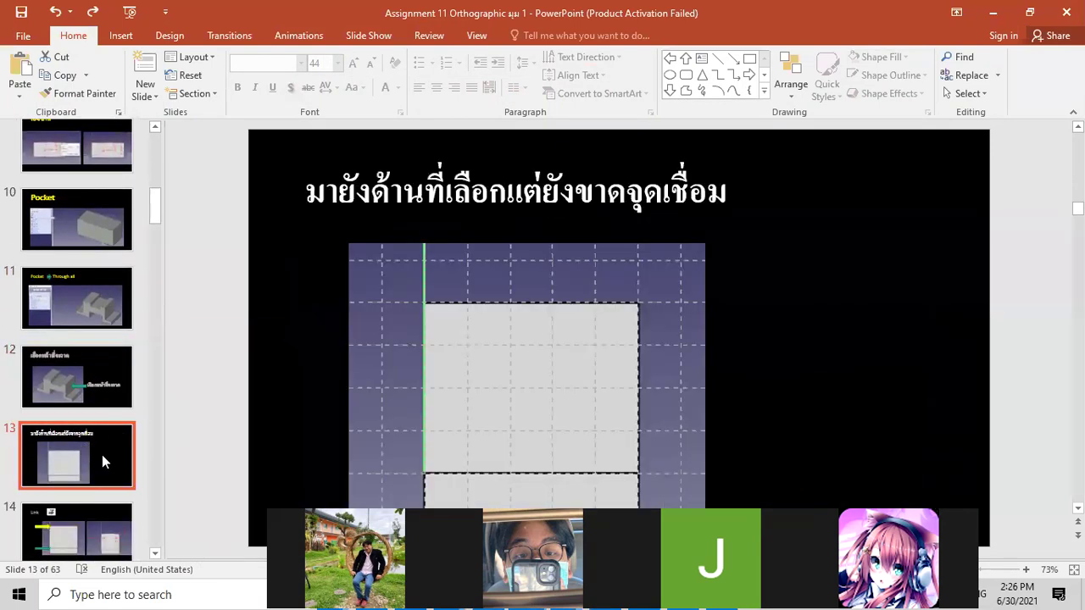
- Show slide 14, 'Link', then minimize PowerPoint
scroll(102, 454, down, 1)
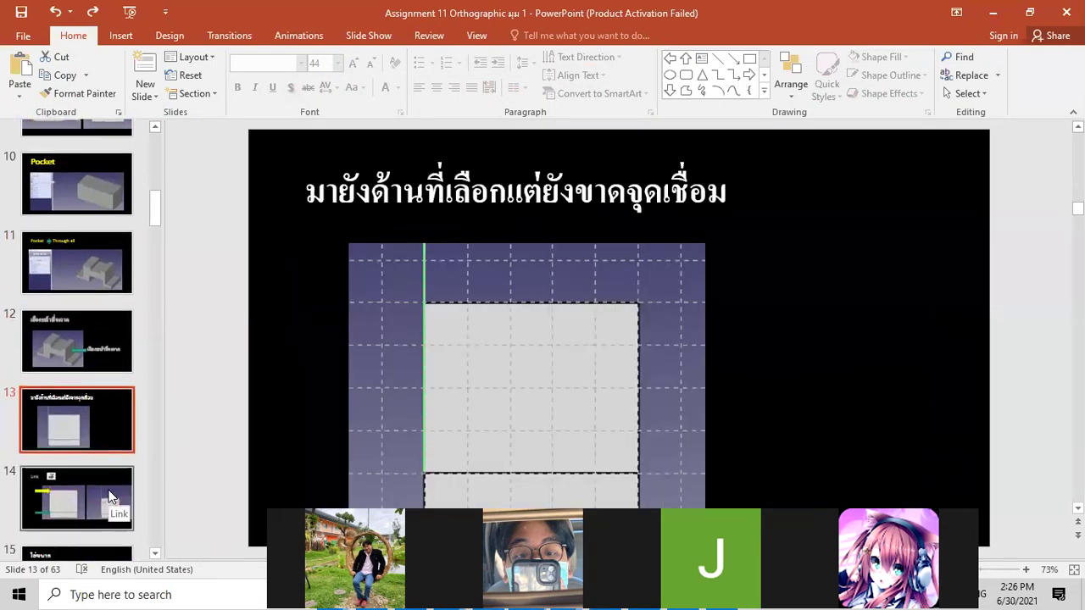
click(109, 497)
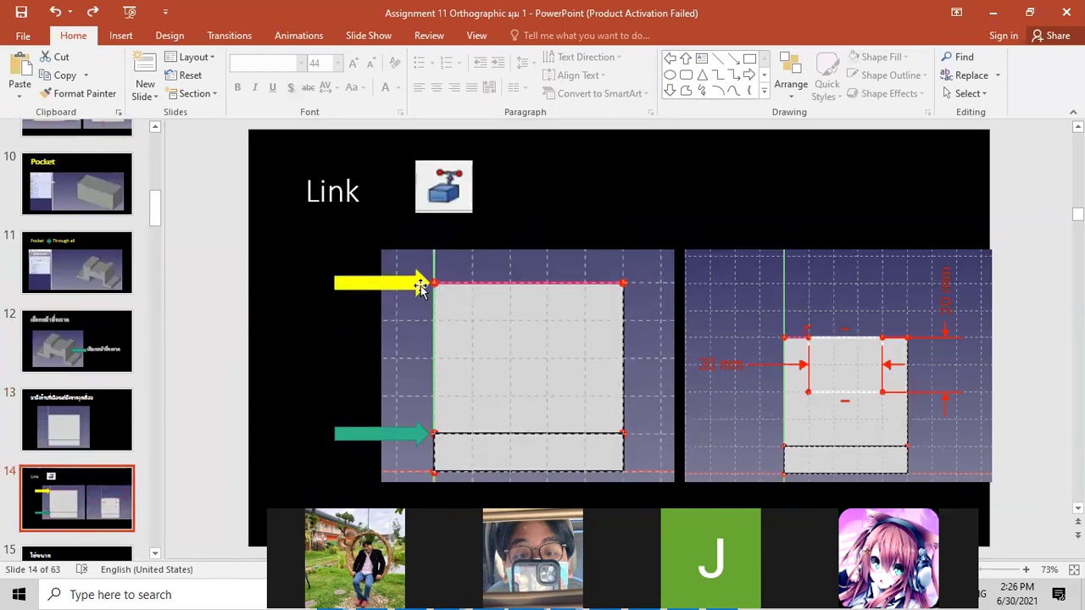
click(992, 12)
click(882, 102)
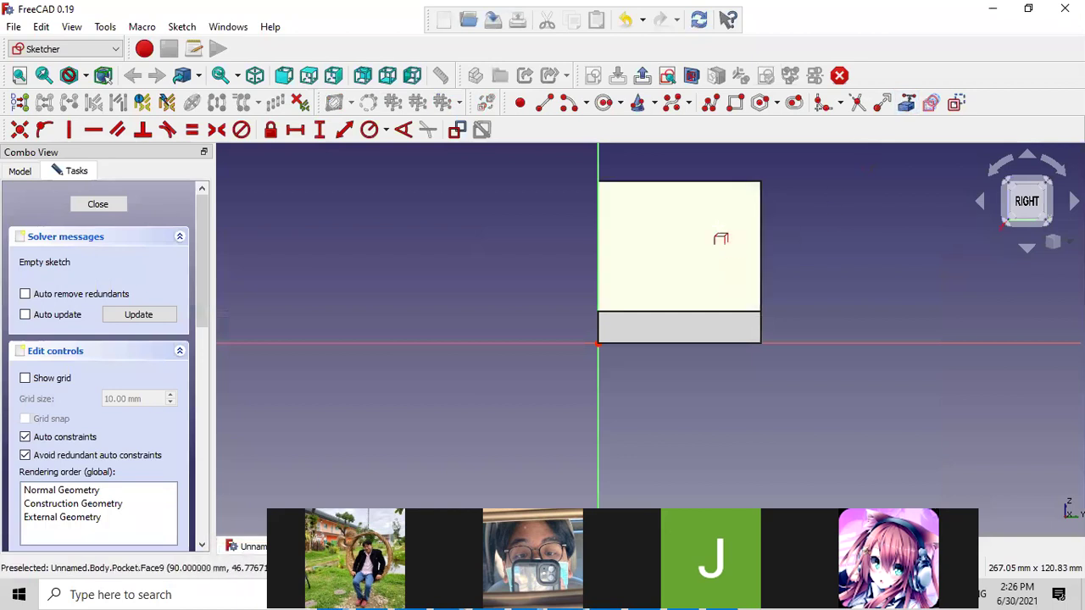
click(684, 180)
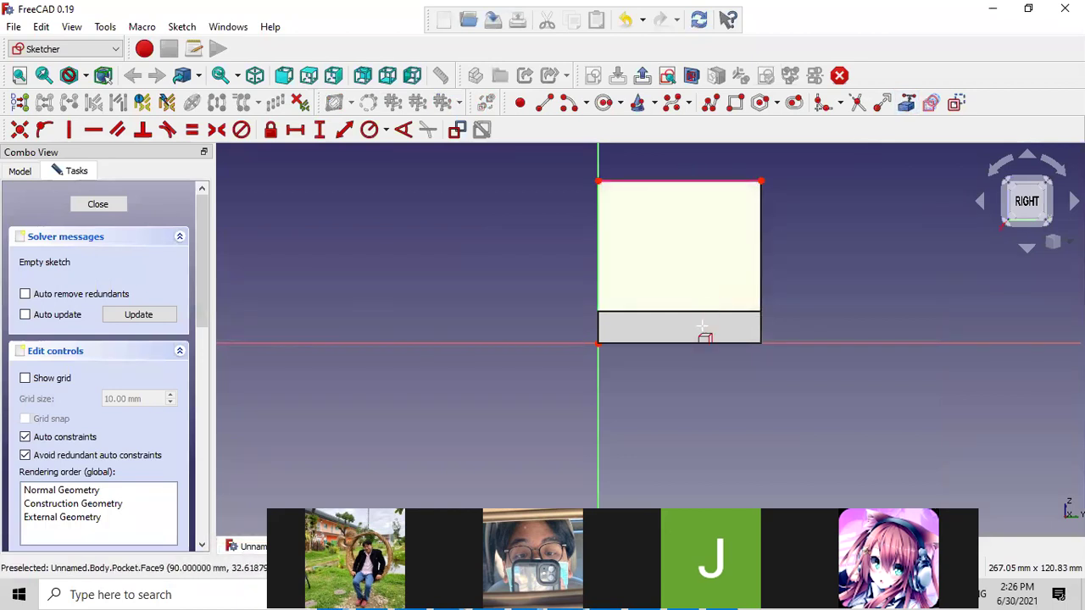
click(667, 311)
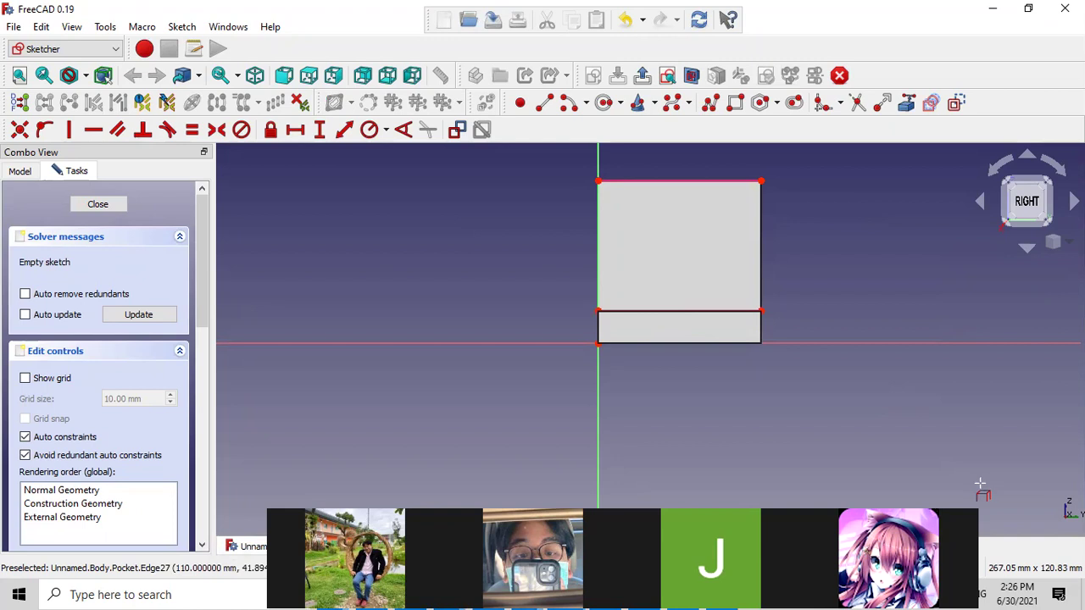
click(51, 378)
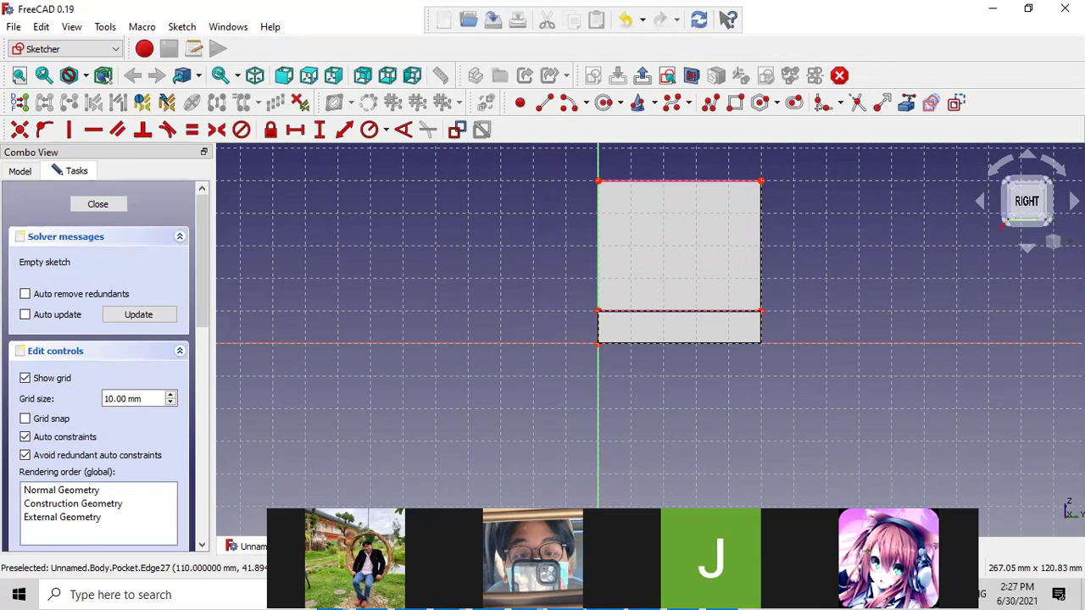
click(386, 593)
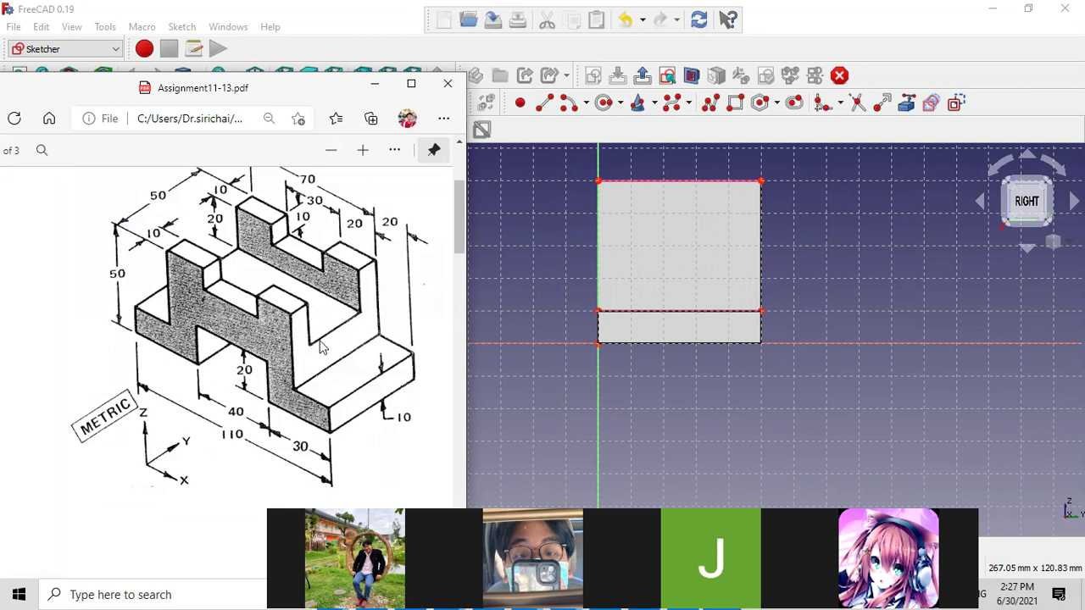
click(373, 88)
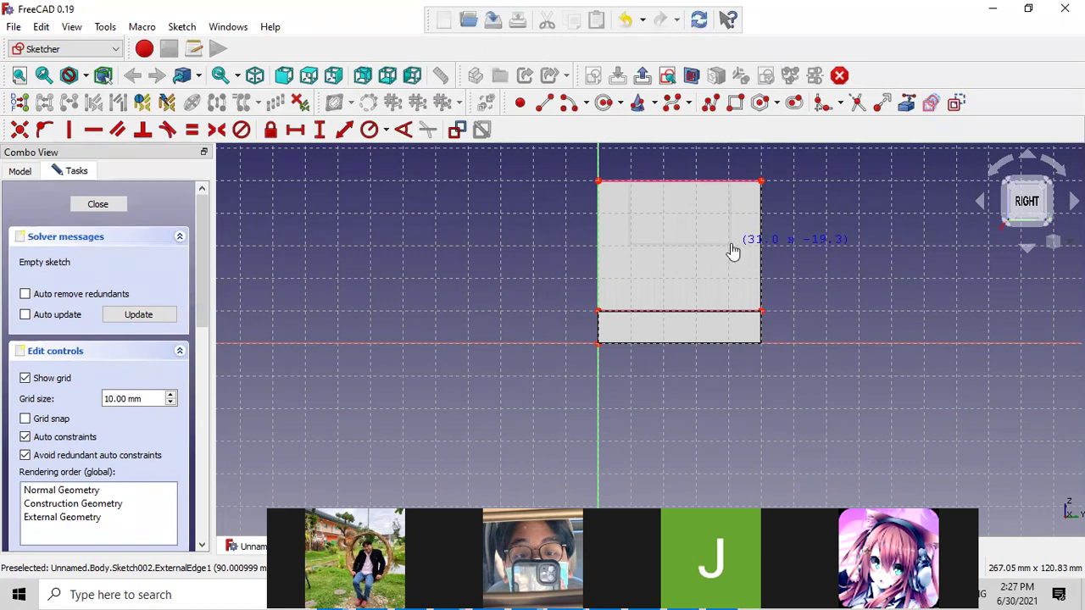
- Finish the inner rectangle and constrain its right edge to 20 mm tall
click(730, 244)
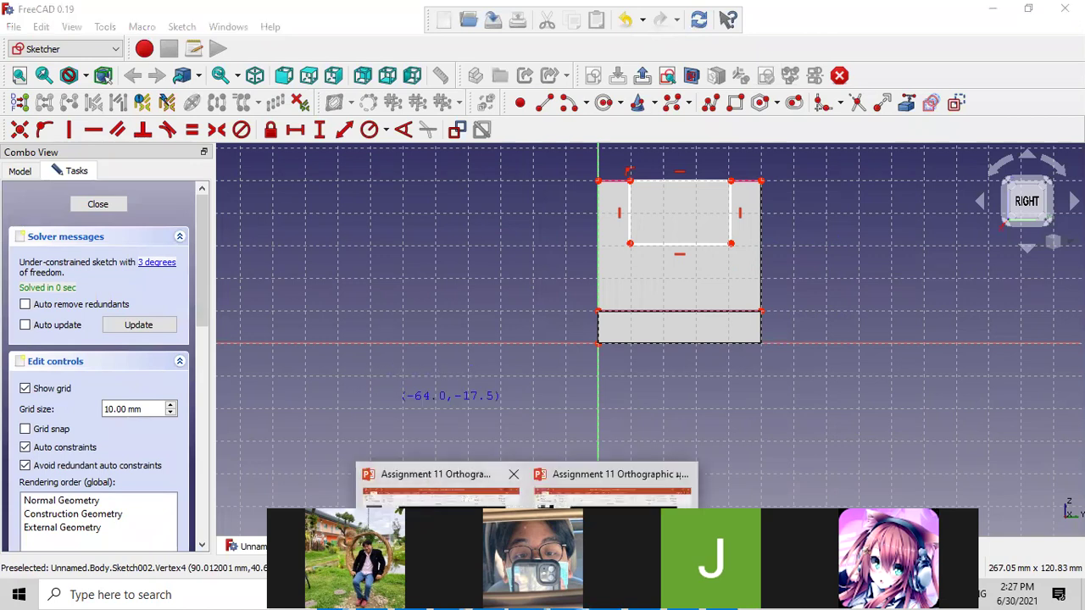
key(alt+Tab)
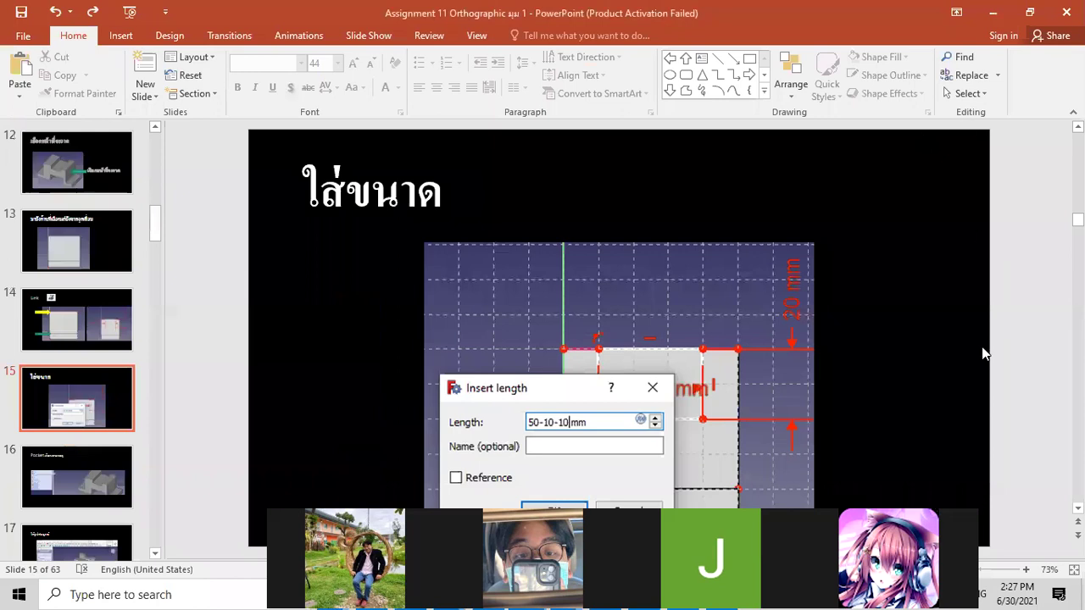
click(990, 12)
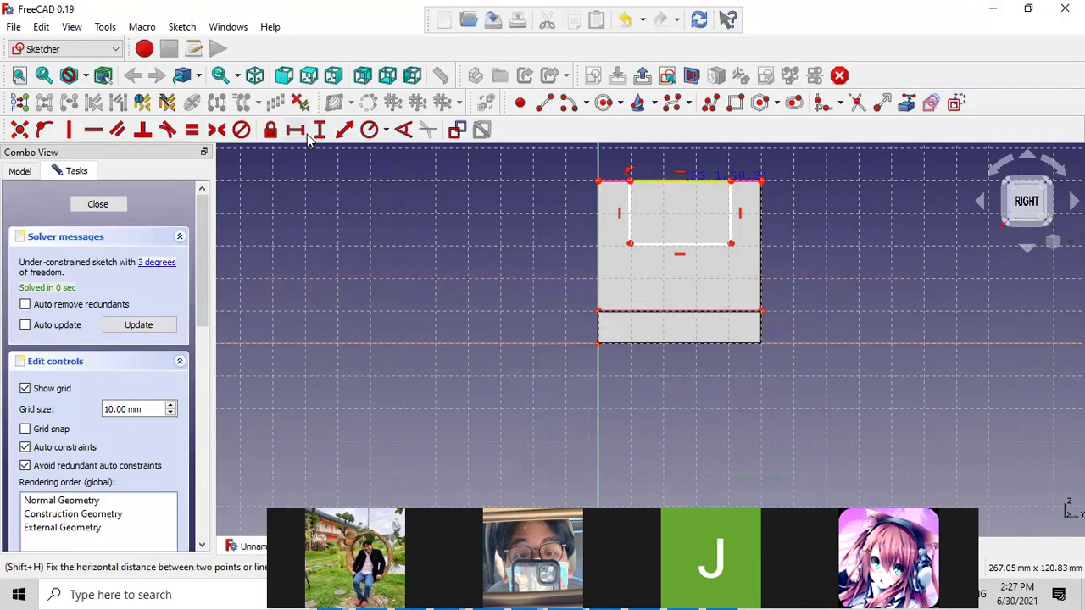
click(727, 207)
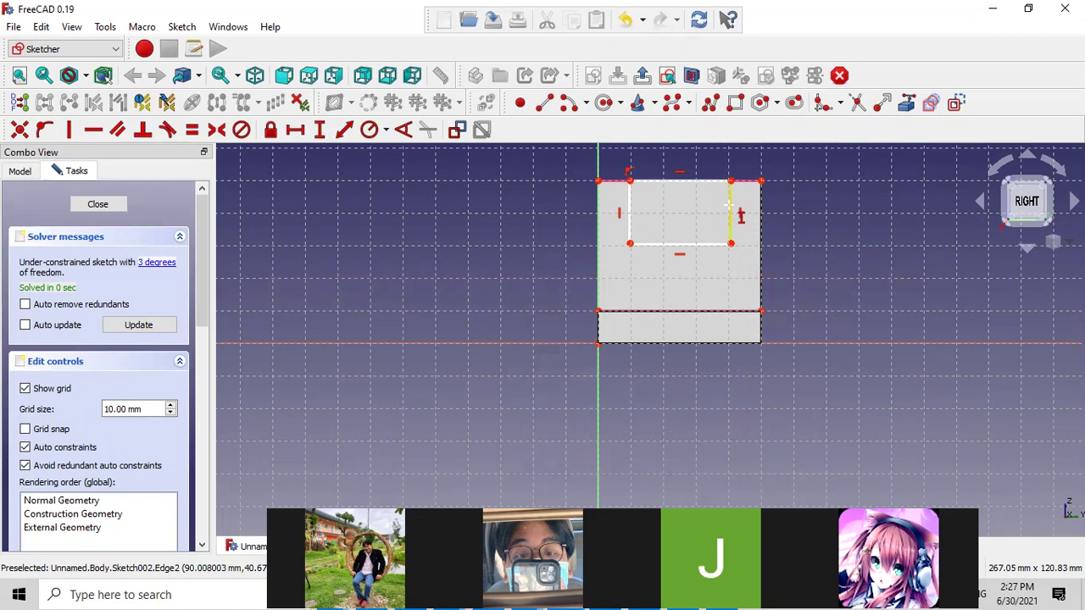
text(i20)
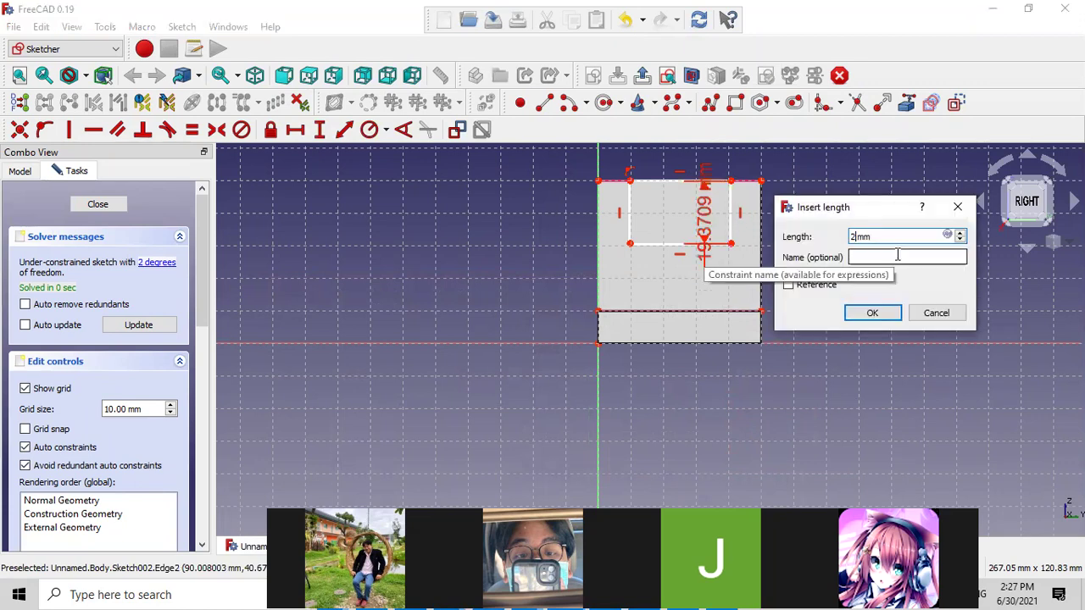
key(Return)
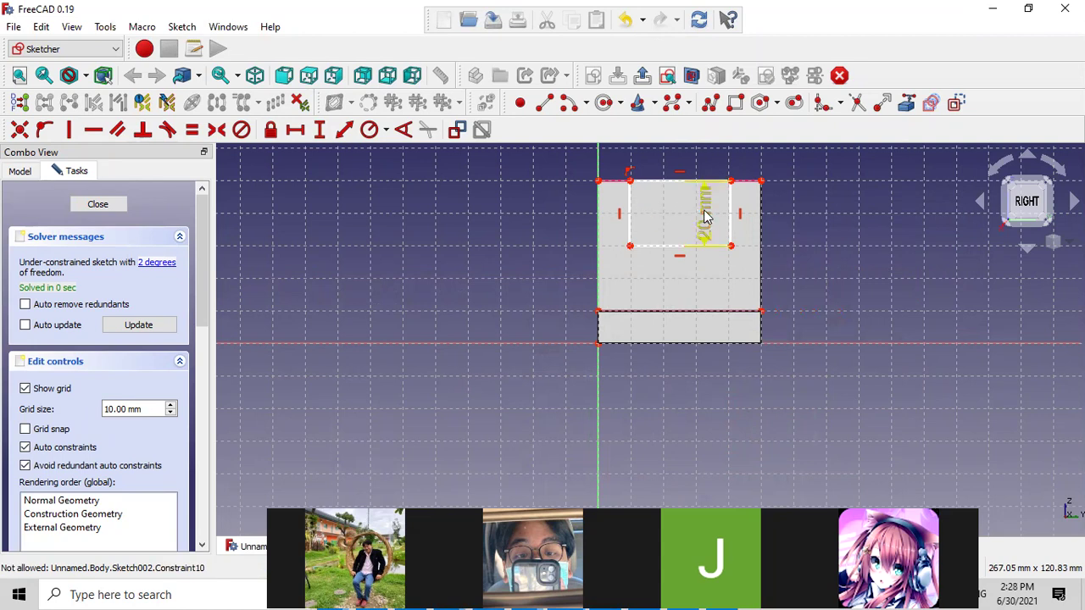
mouse_move(705, 217)
mouse_down()
mouse_move(836, 226)
mouse_move(830, 290)
mouse_move(811, 298)
mouse_up()
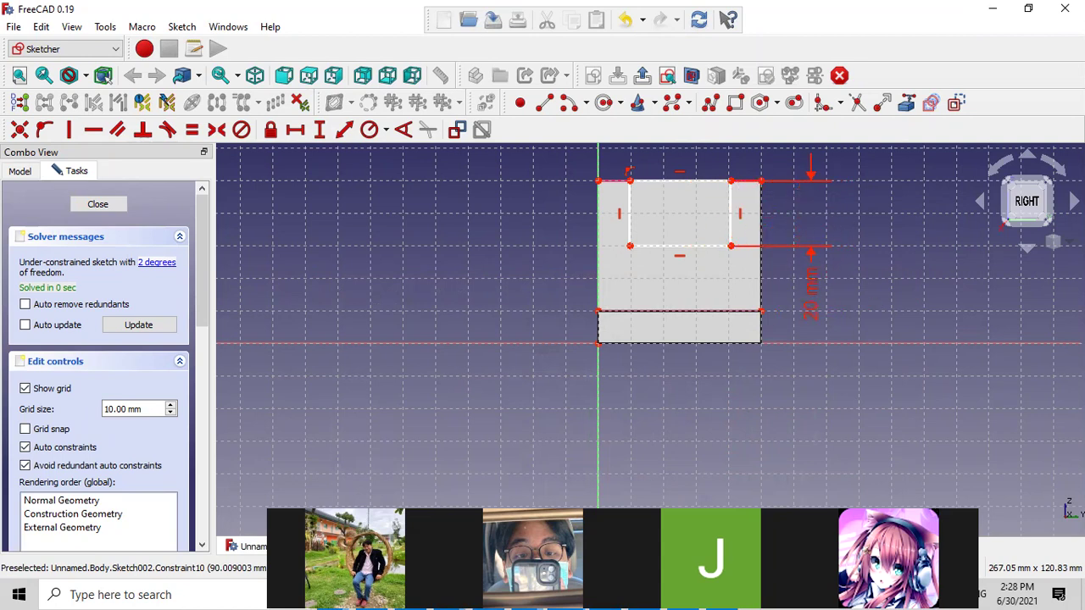
- Constrain the rectangle's top edge to 30 mm wide, entered as 50-10-10
click(308, 134)
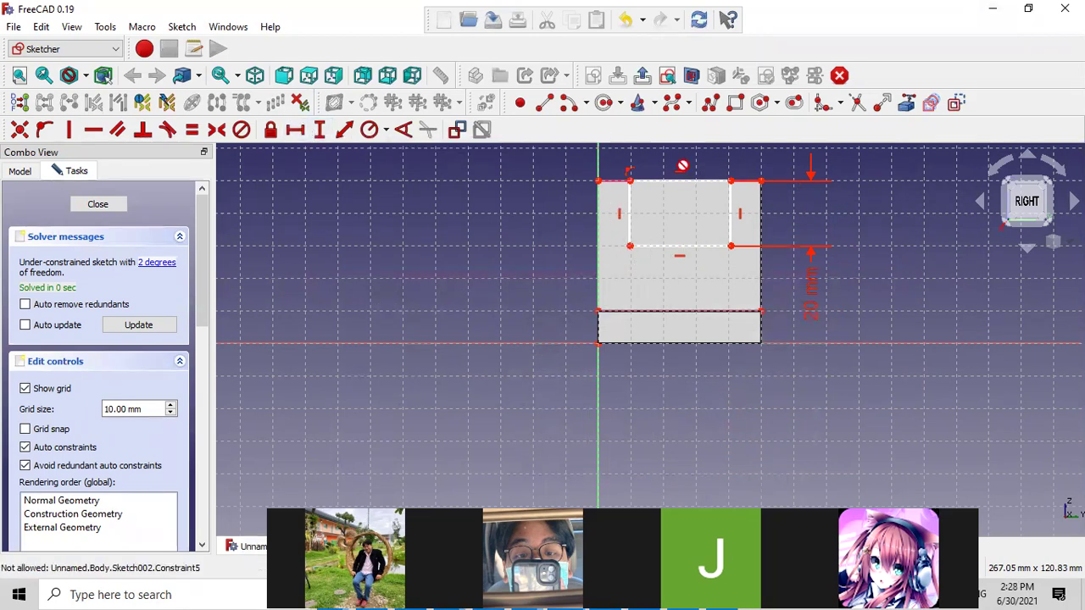
click(680, 182)
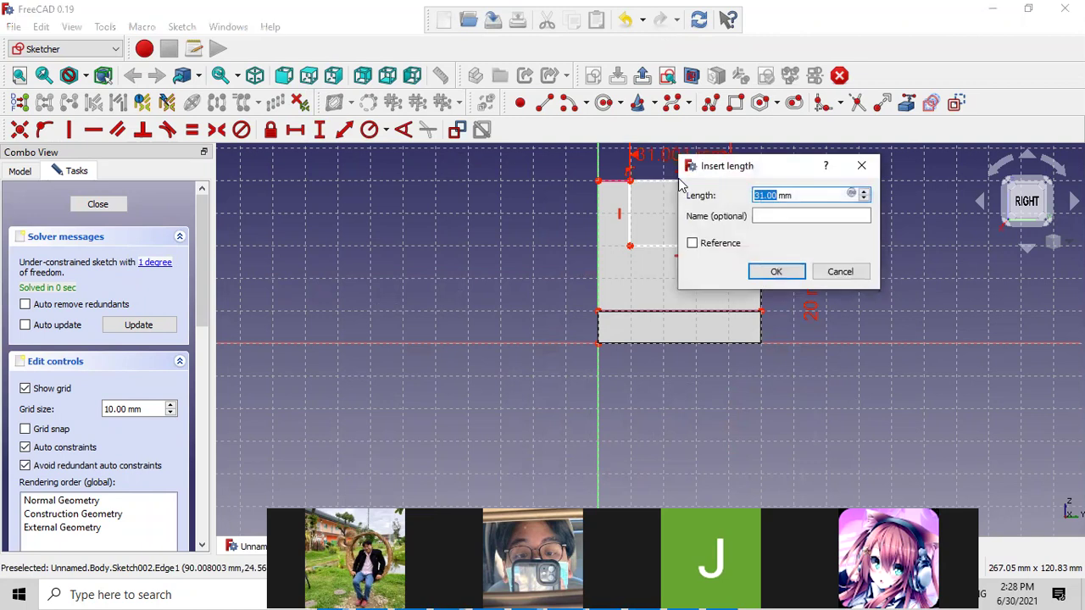
text(50)
text(10)
text(1)
text(0)
key(Return)
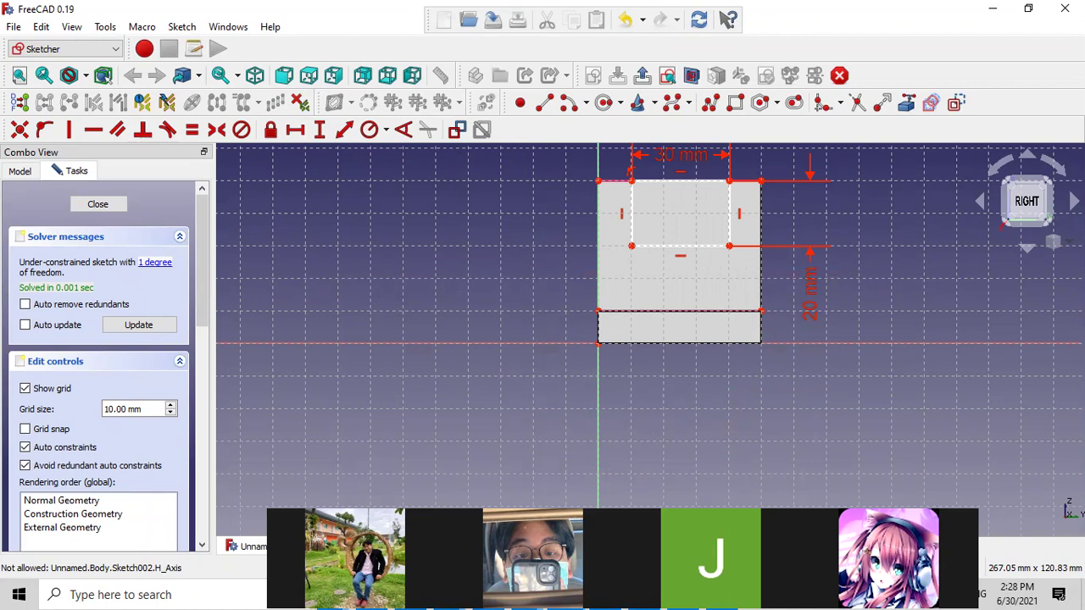
- Close the side-face sketch and pocket it with the Type set to Through all
click(98, 207)
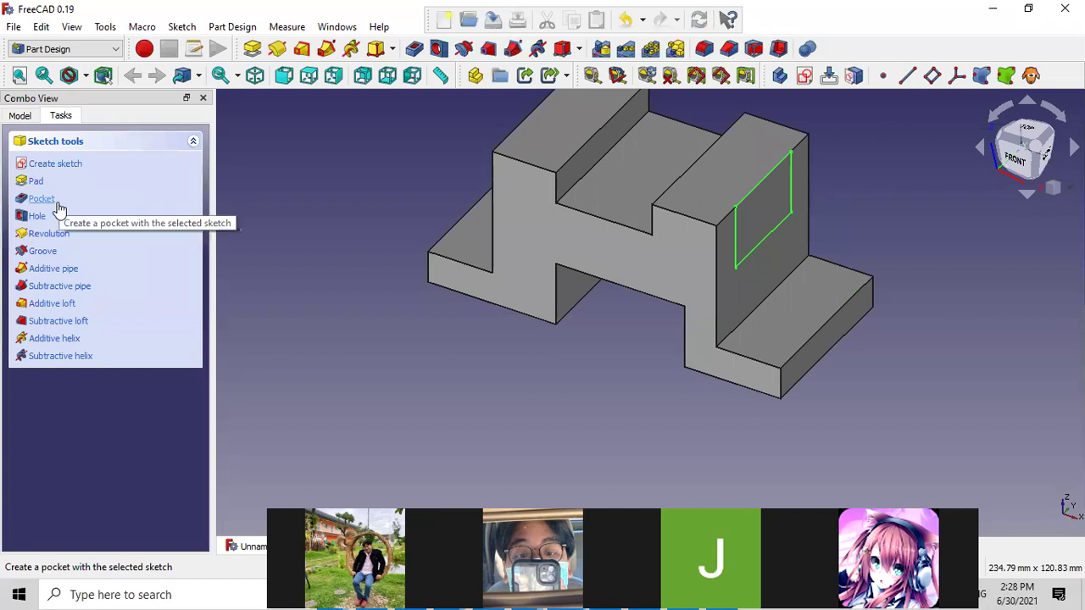
click(57, 201)
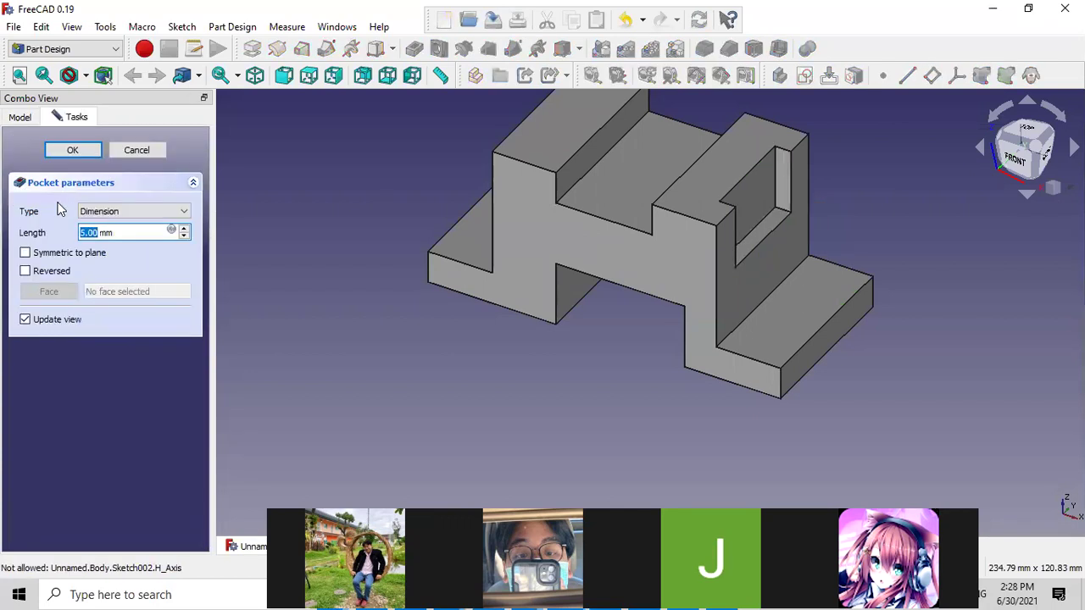
click(172, 214)
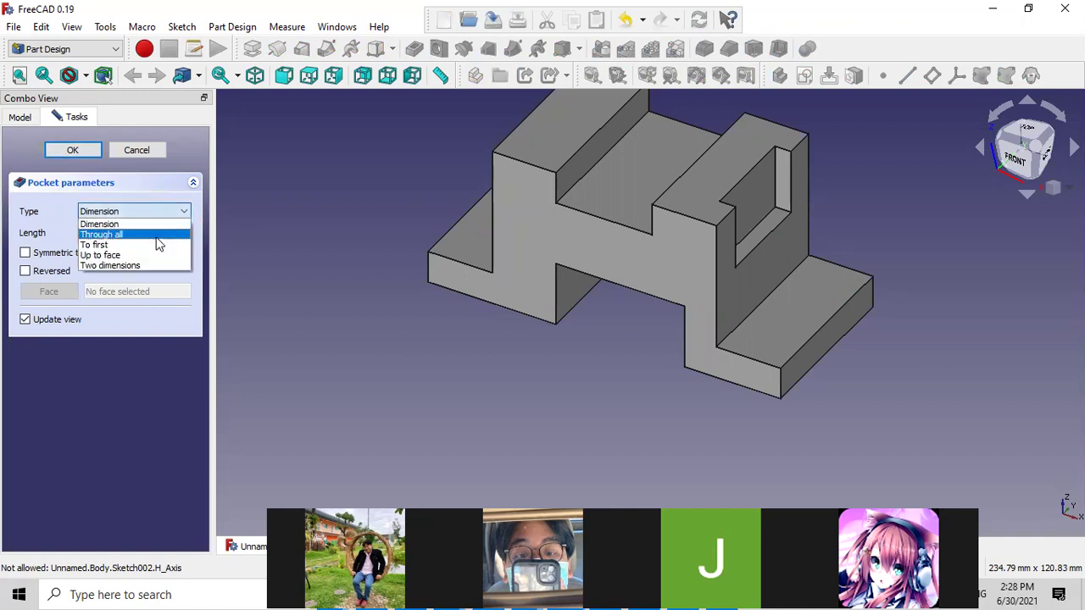
click(157, 235)
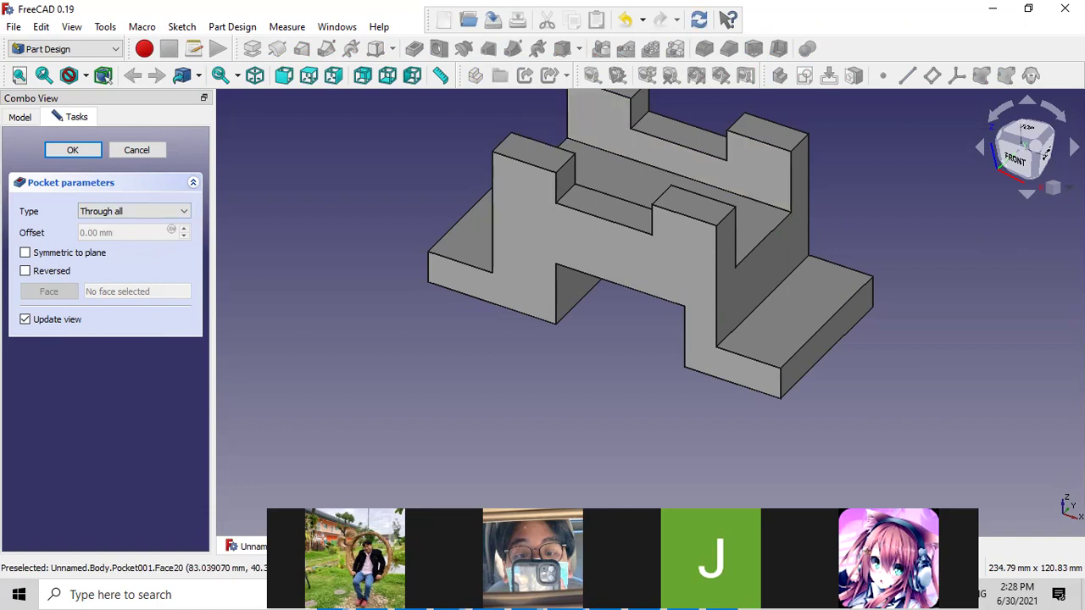
- Switch the model view to isometric and return to the main FreeCAD window
click(1053, 187)
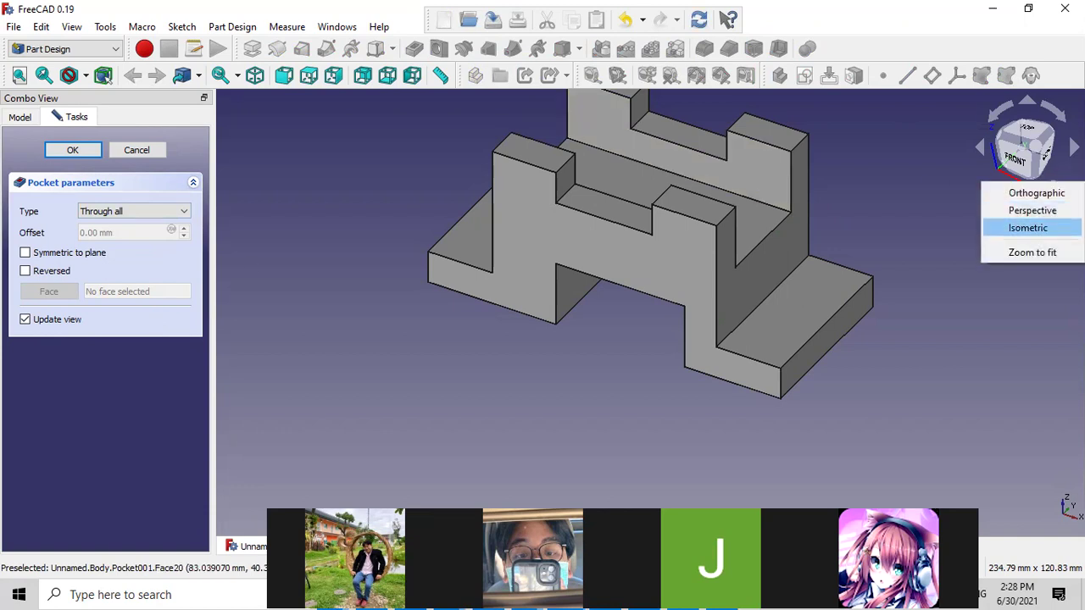
click(1027, 228)
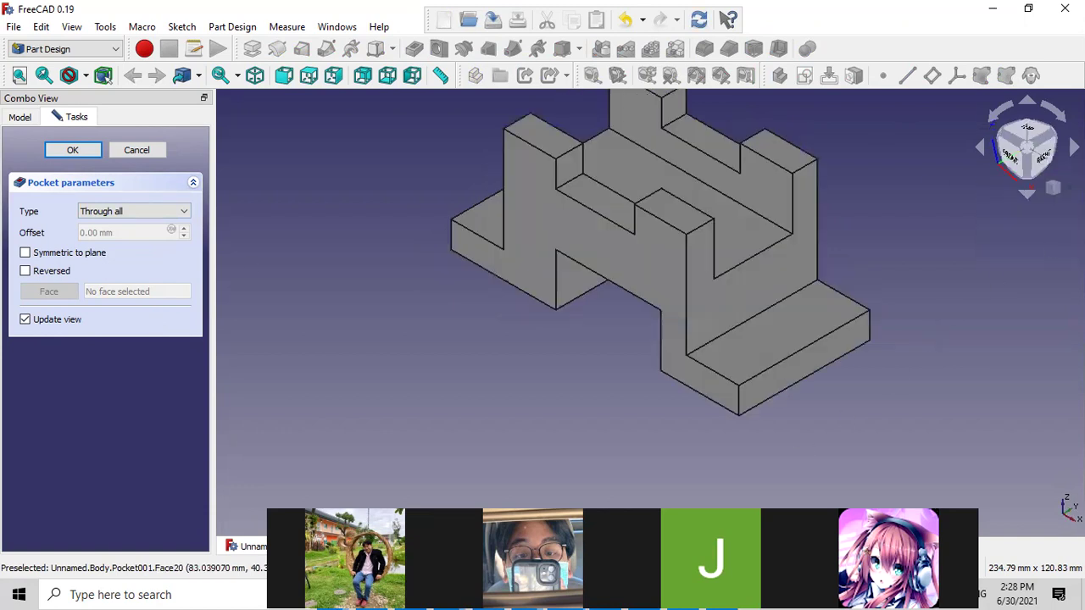
click(565, 594)
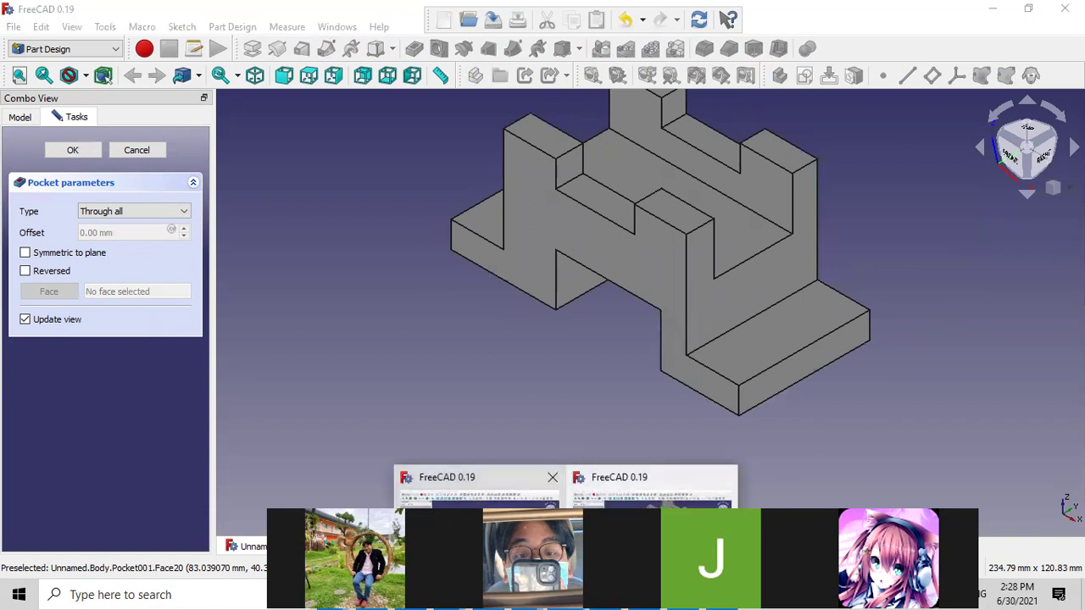
click(479, 534)
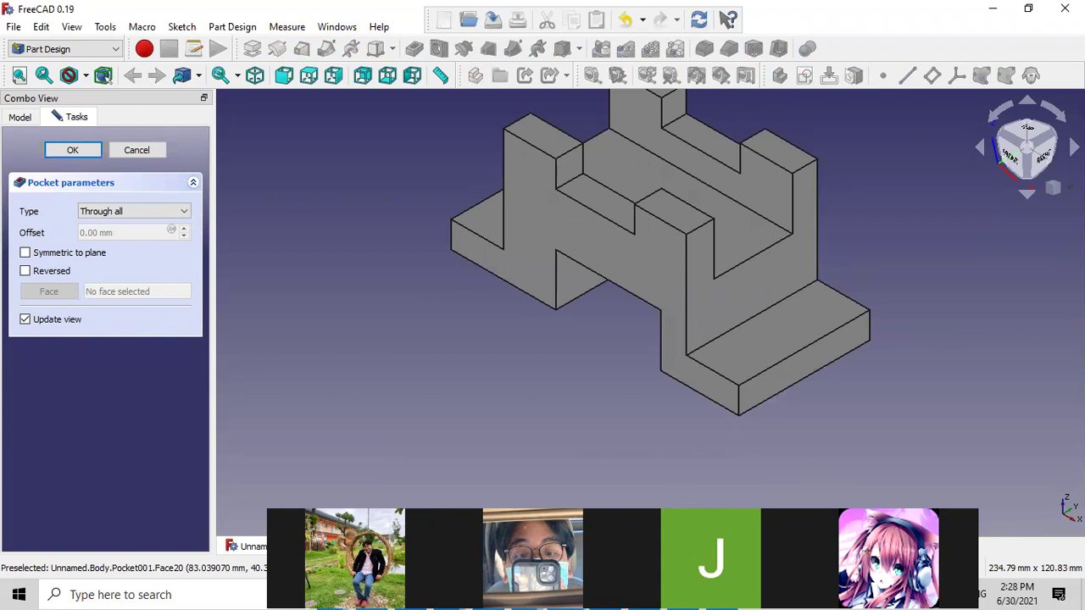
key(0)
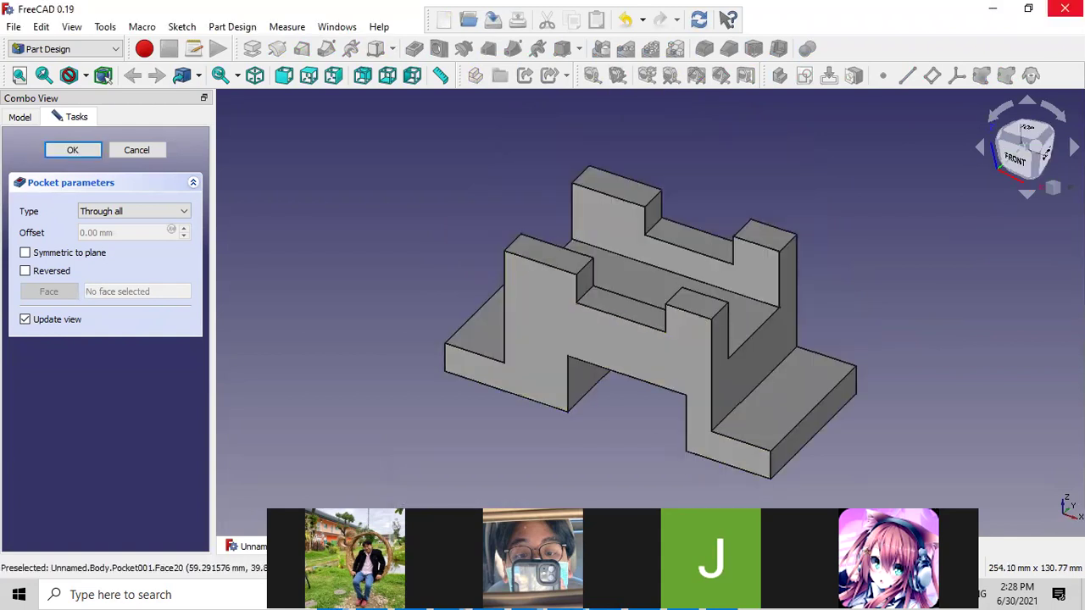
- Discard the Unnamed document, then save the bracket to the Desktop as '11'
key(ctrl+w)
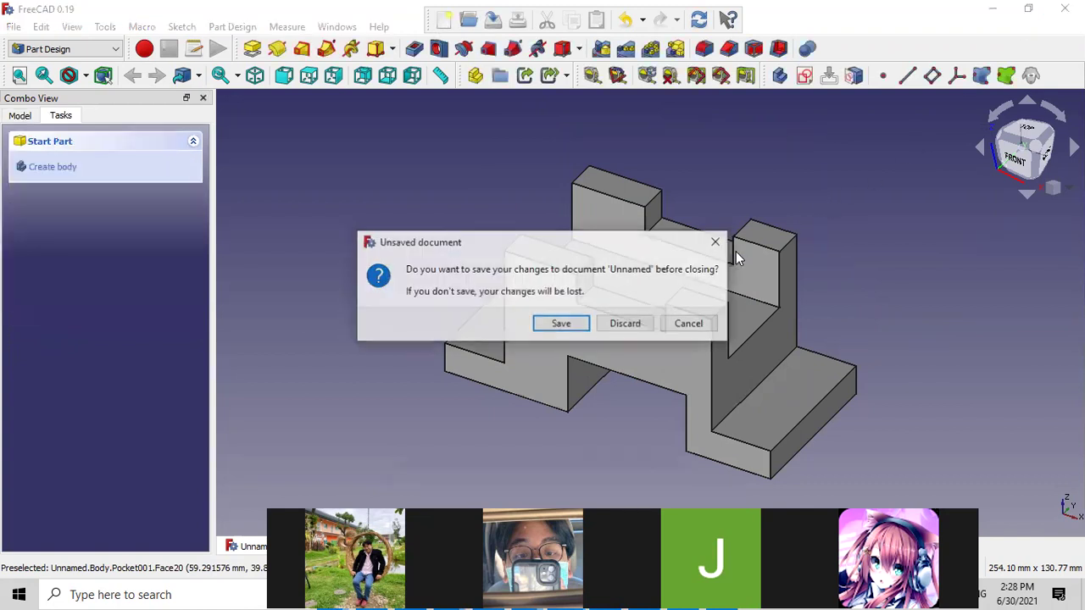
click(616, 325)
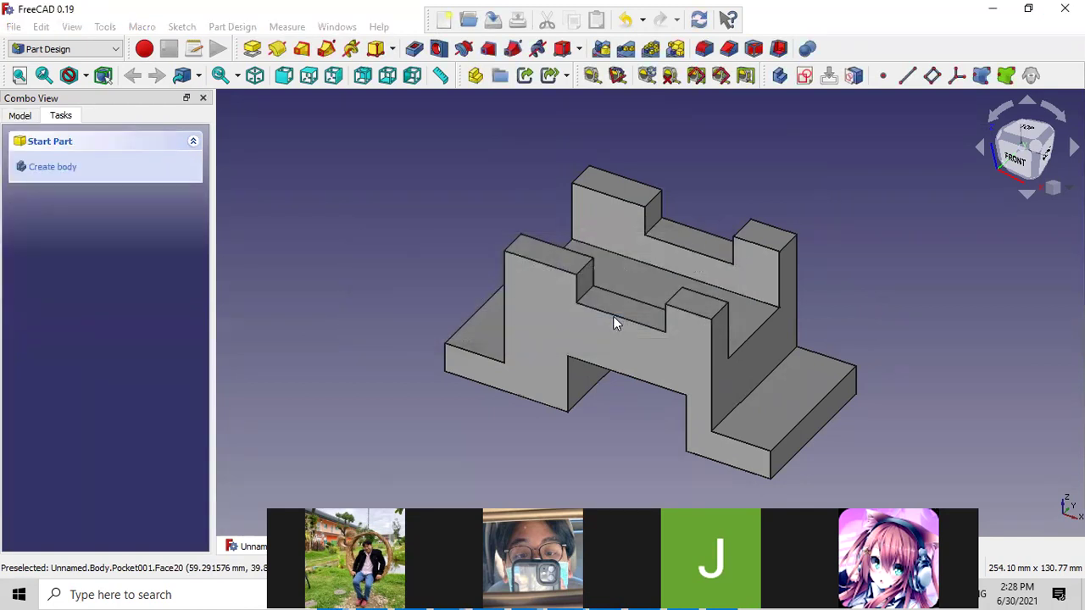
scroll(961, 287, up, 1)
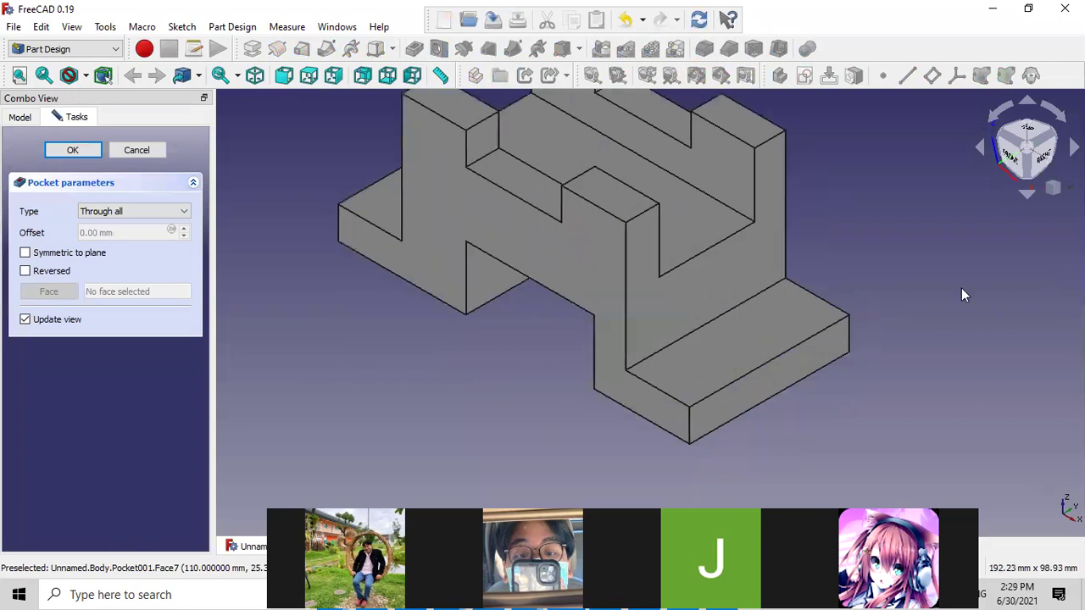
scroll(508, 283, down, 2)
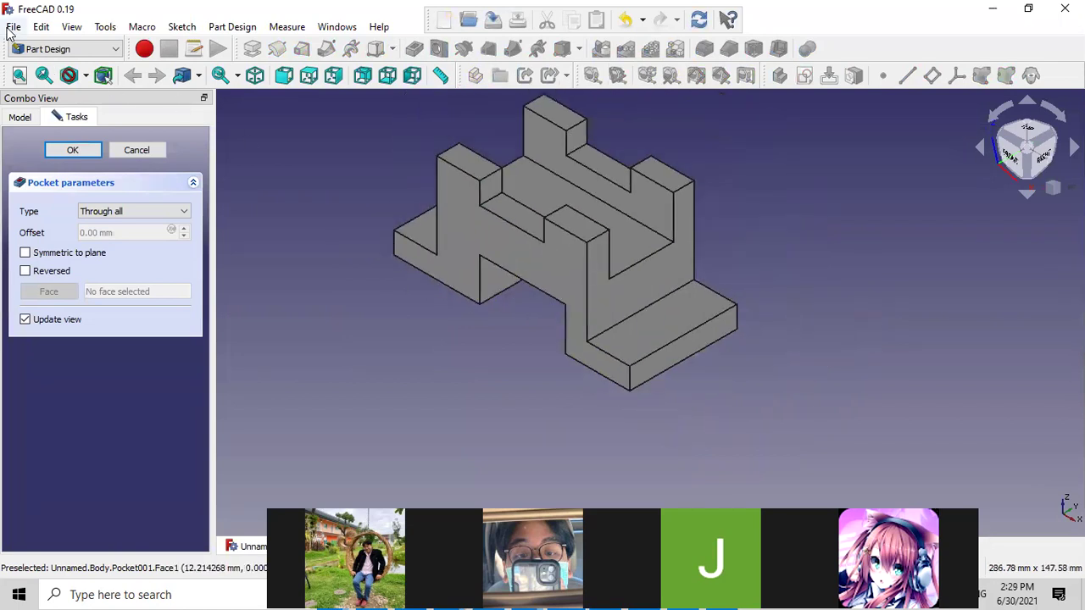
click(14, 27)
click(92, 153)
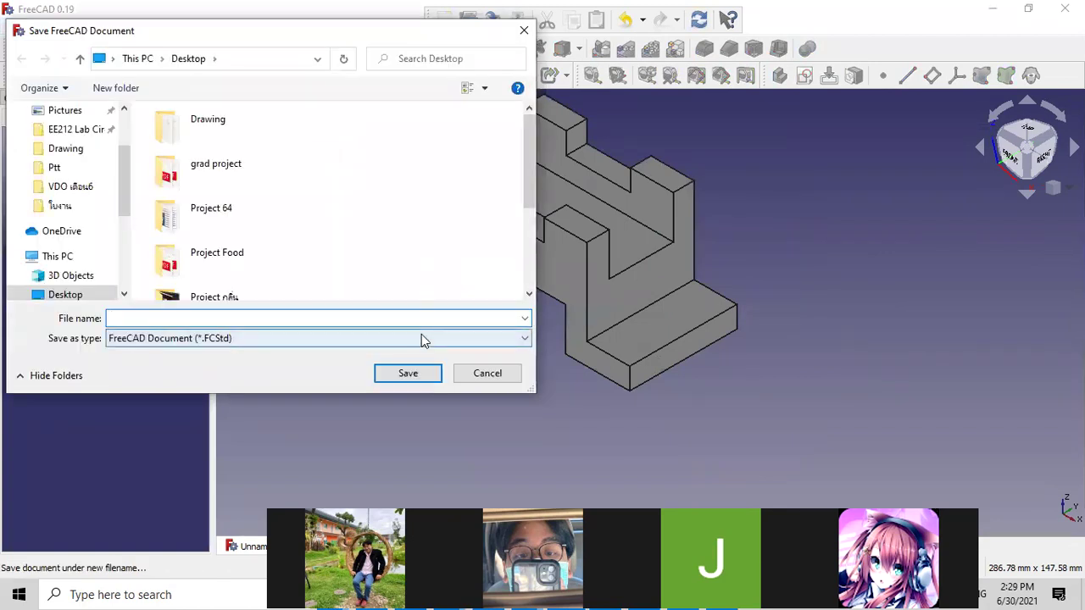
text(11)
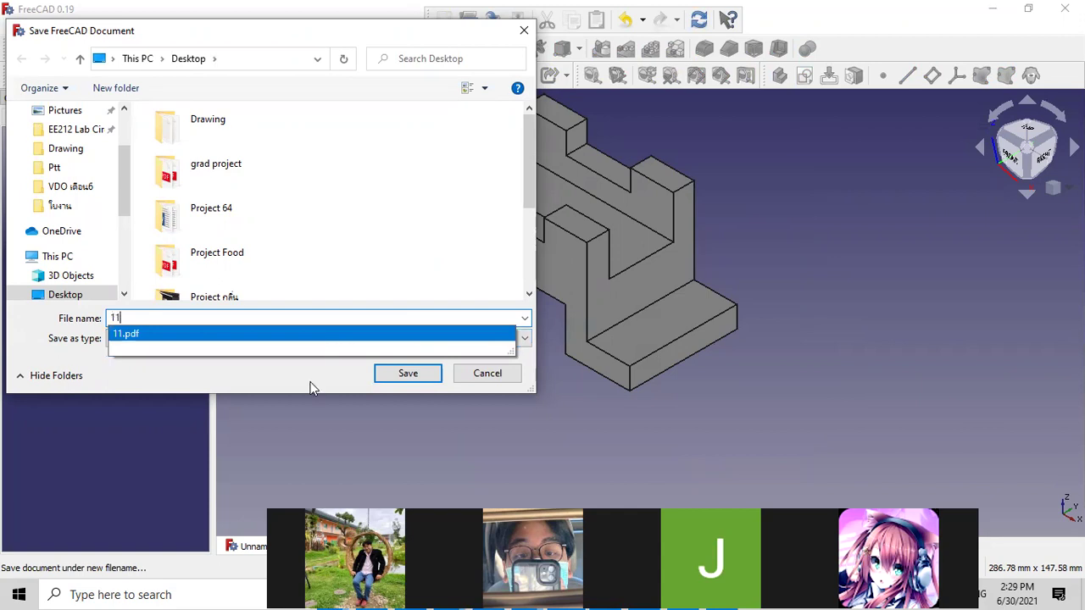
click(407, 378)
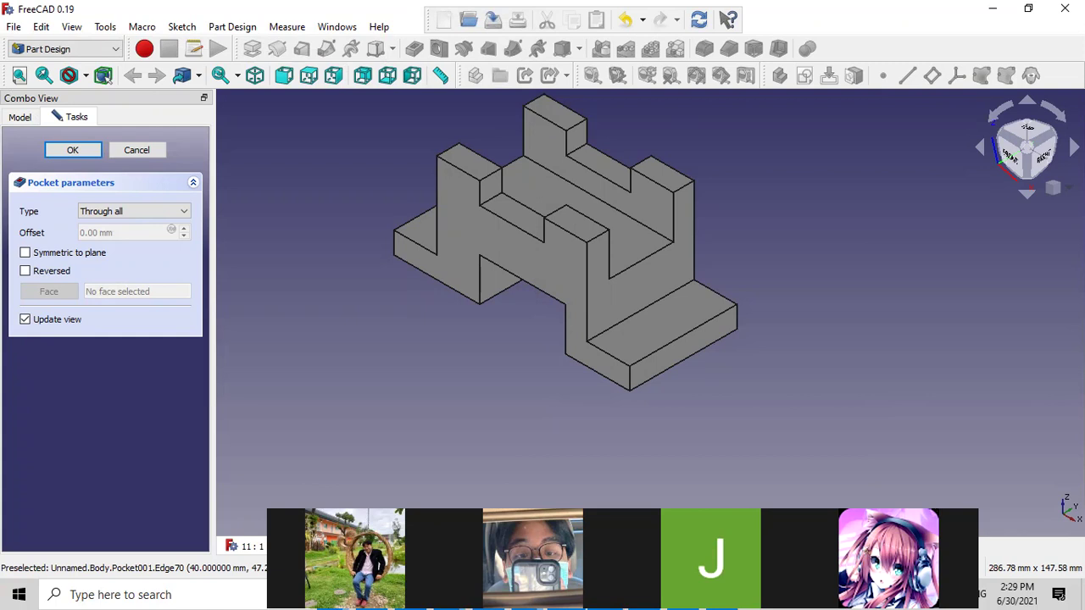
click(527, 595)
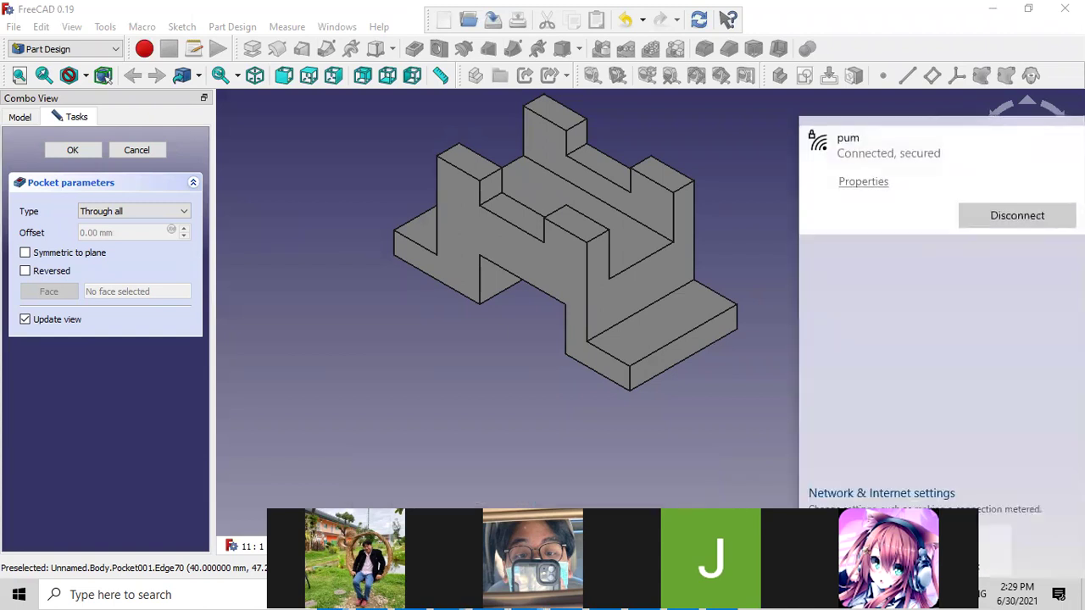
click(720, 478)
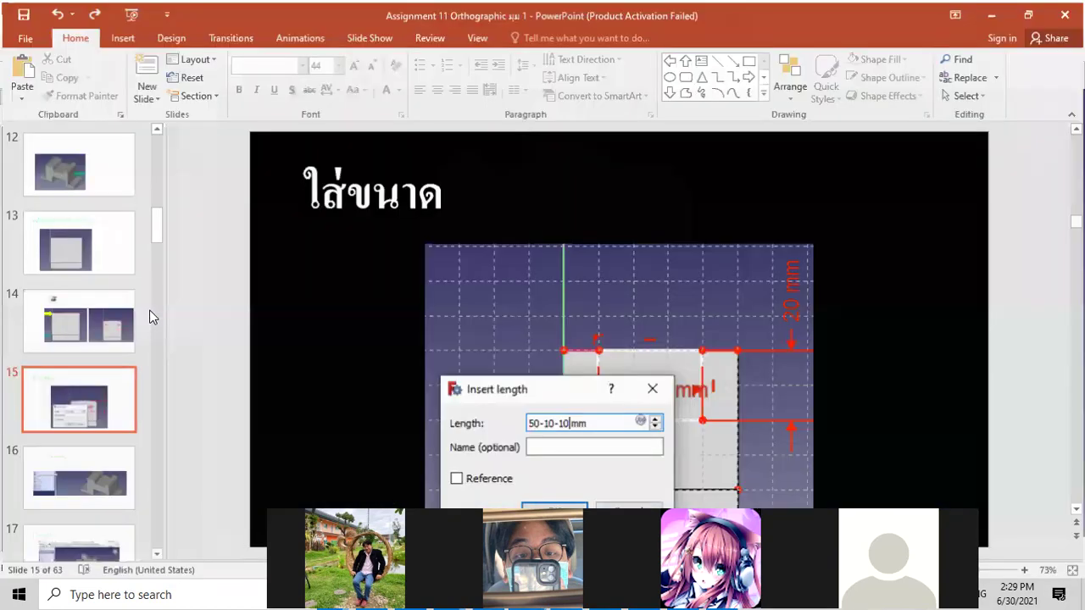
- Review slide 17 (finished model) and slide 21 (choosing the front view), then minimize PowerPoint
scroll(145, 358, down, 3)
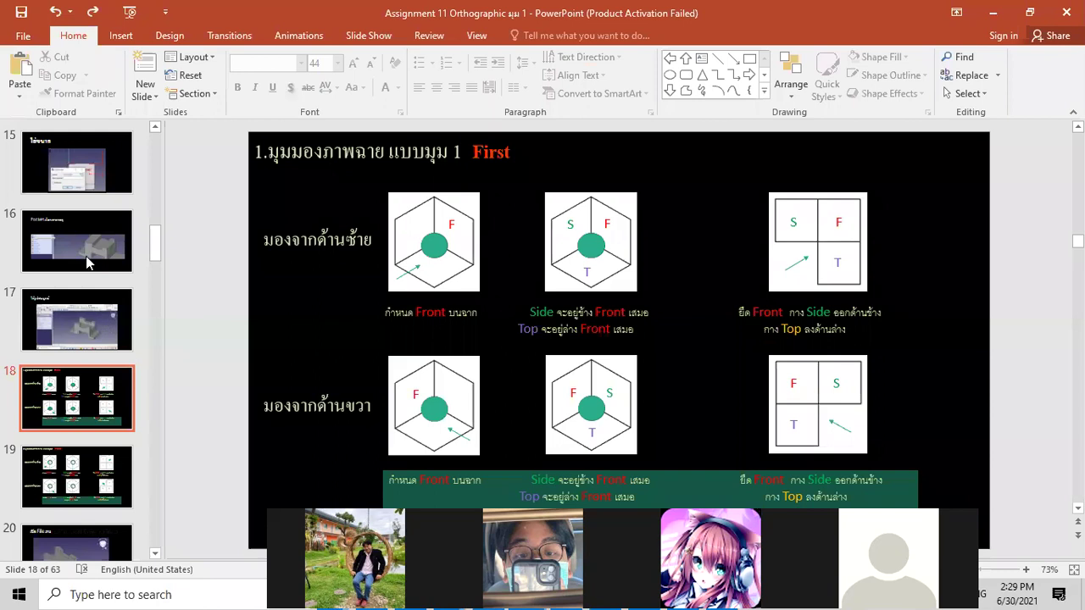
click(85, 256)
click(100, 330)
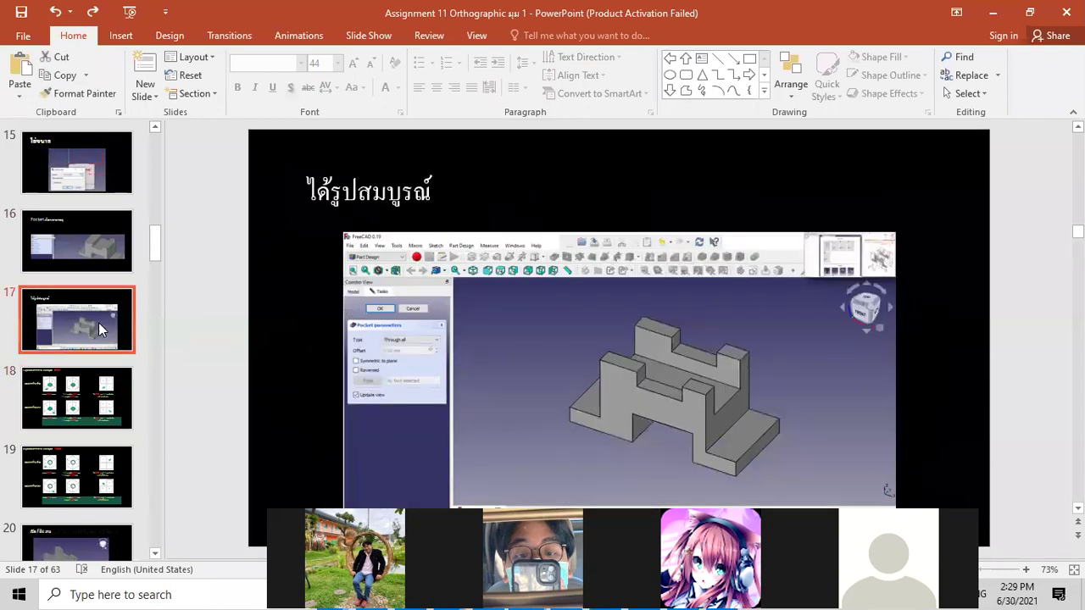
scroll(107, 341, down, 1)
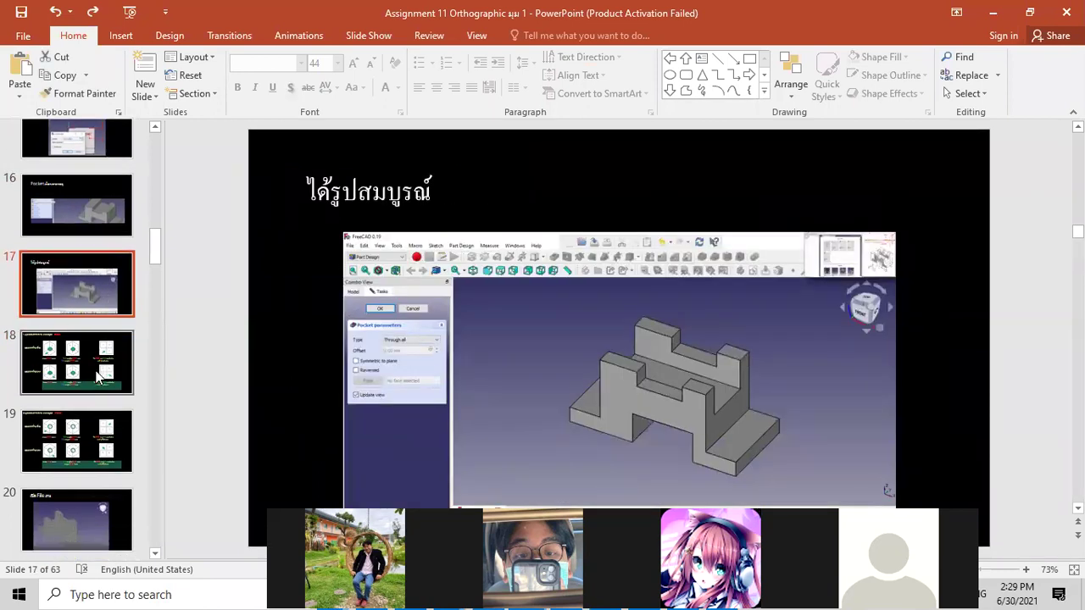
scroll(138, 412, down, 1)
scroll(140, 413, down, 2)
scroll(135, 415, down, 2)
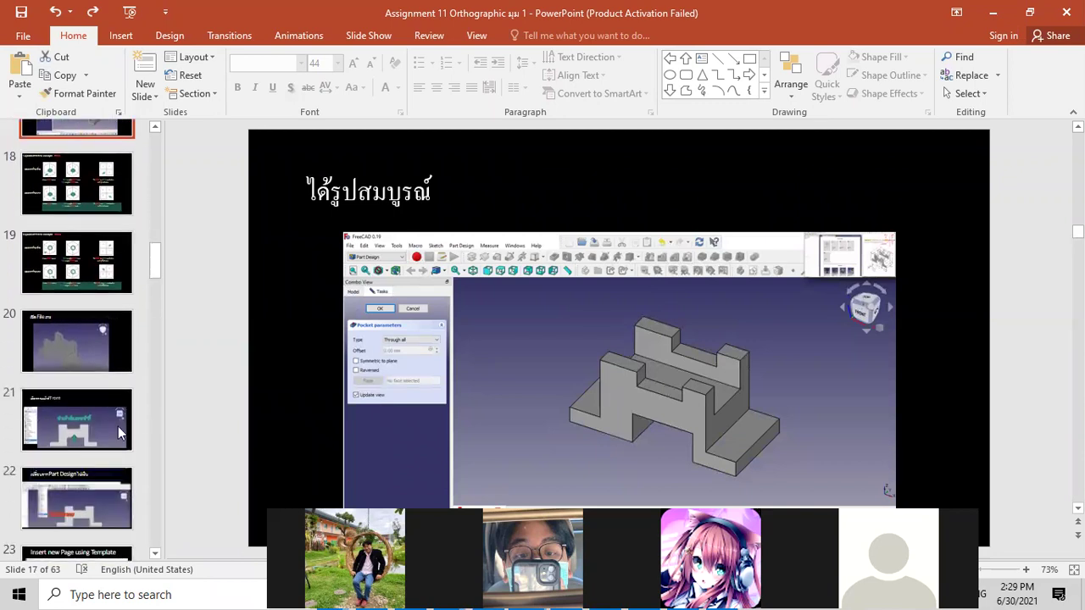
click(90, 441)
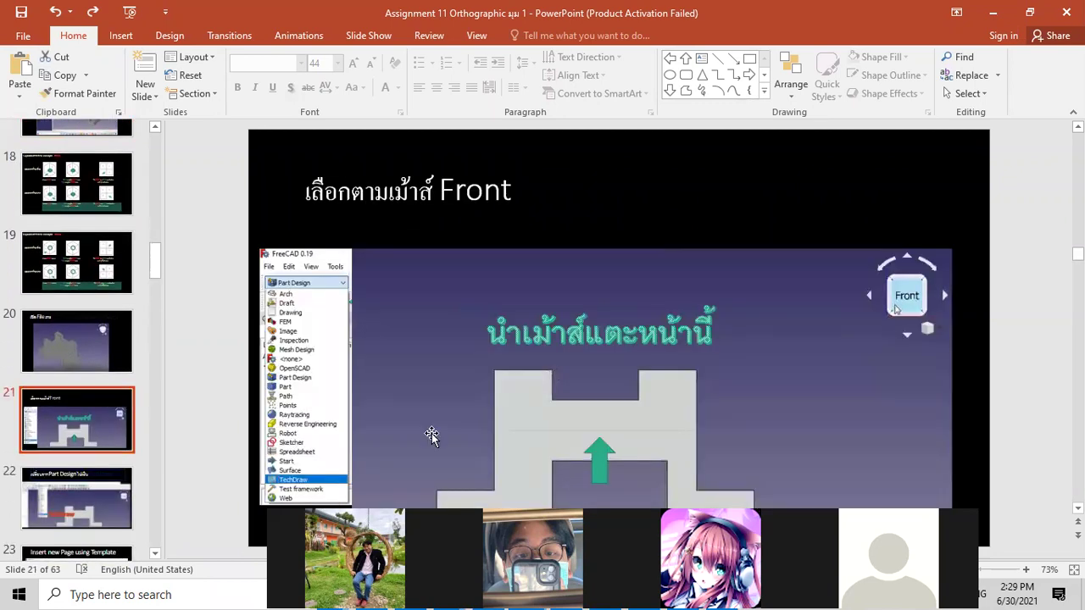
key(Up)
click(95, 447)
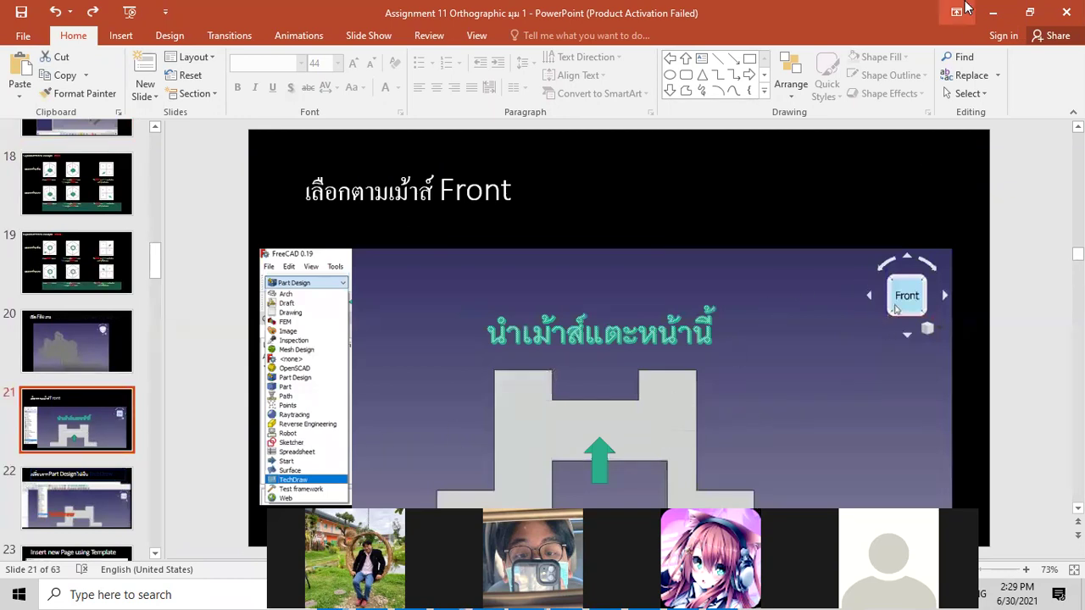
click(991, 11)
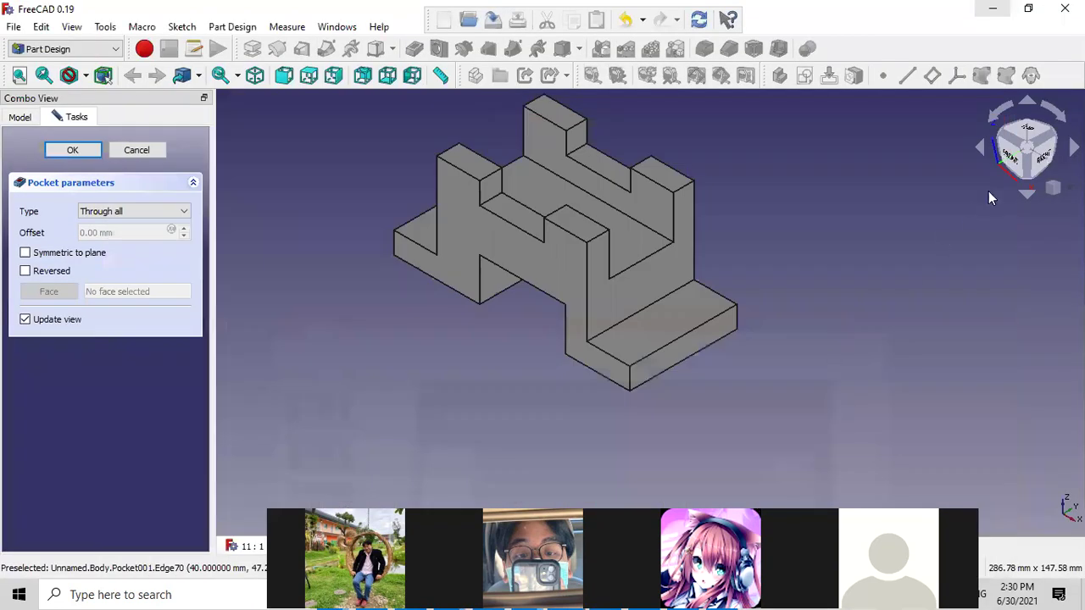
- View the bracket from FRONT on the navigation cube and activate the TechDraw workbench
click(1007, 161)
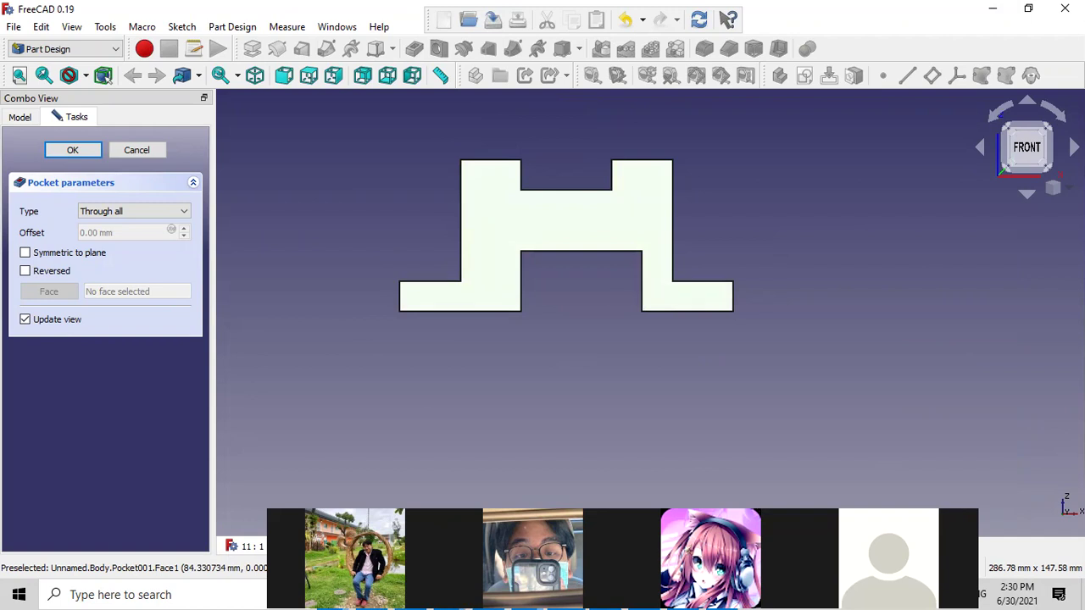
click(119, 52)
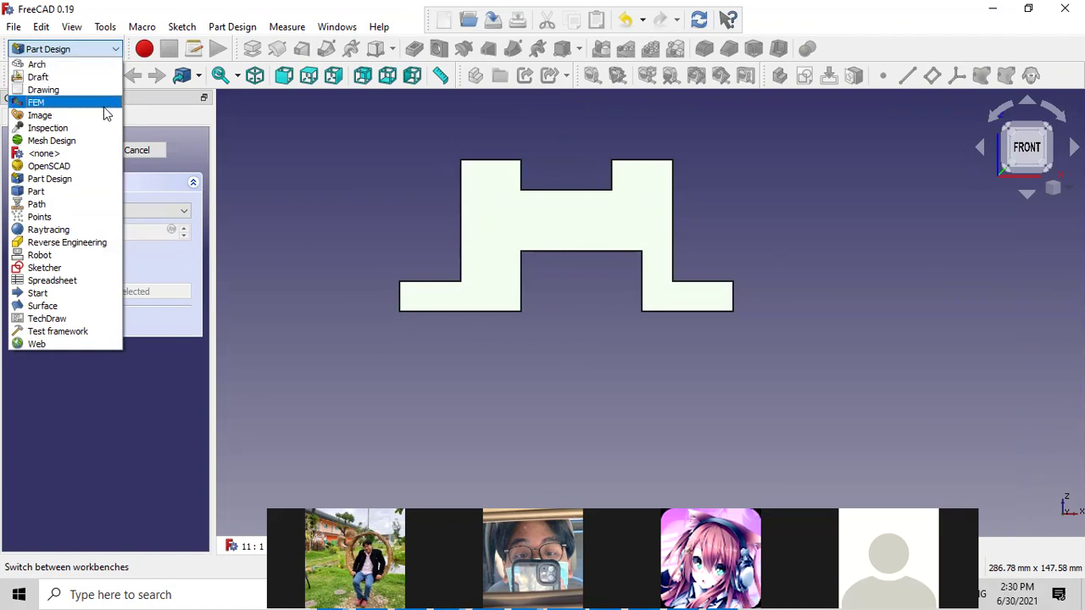
click(95, 320)
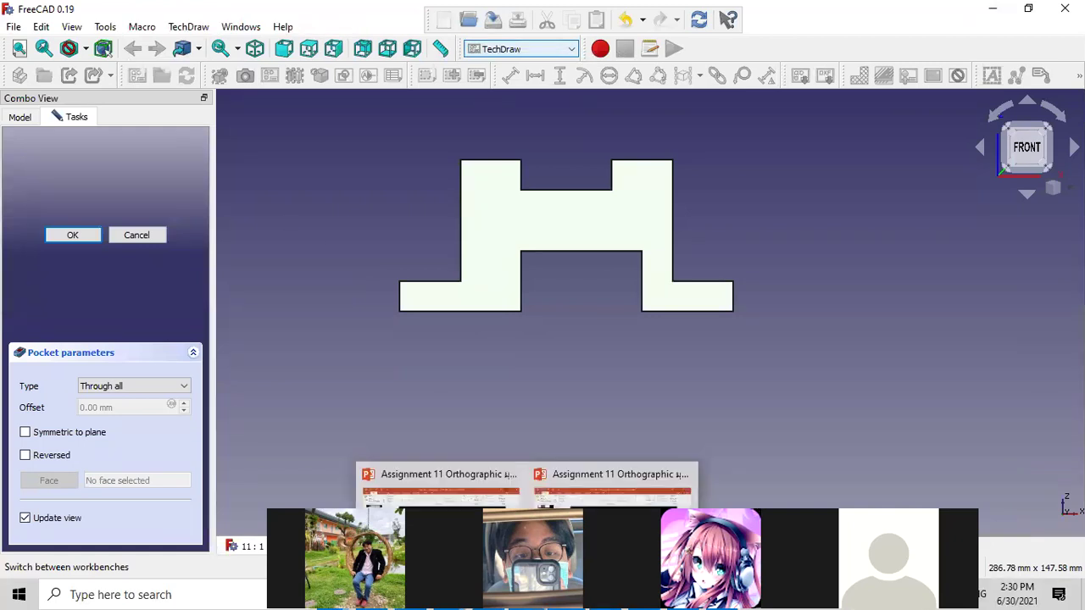
- Look over slide 22 (TechDraw workbench) and slide 23 (template page), then minimize PowerPoint
click(440, 490)
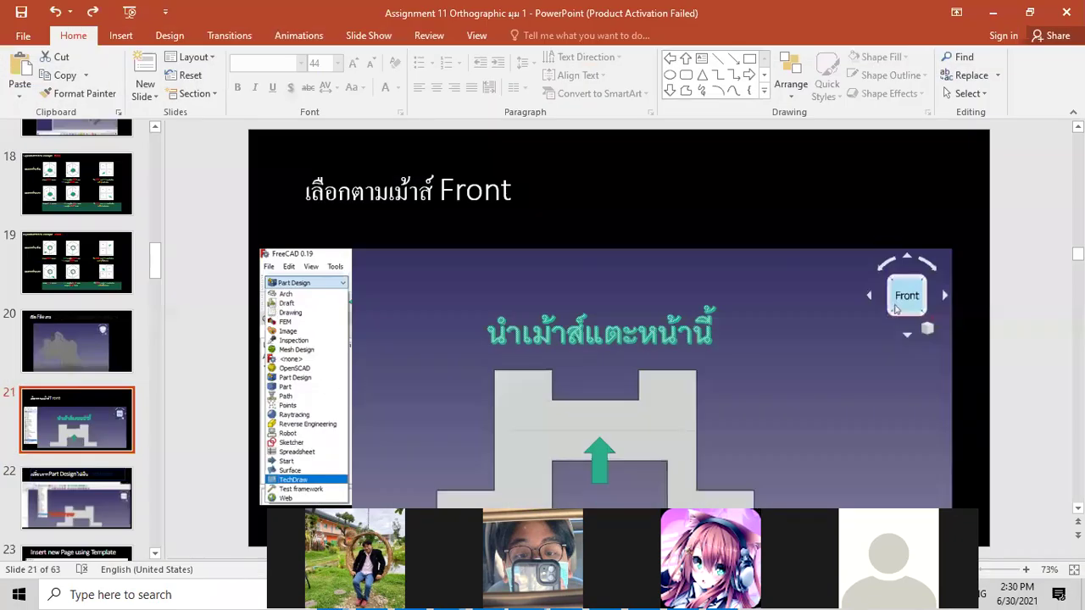
click(107, 506)
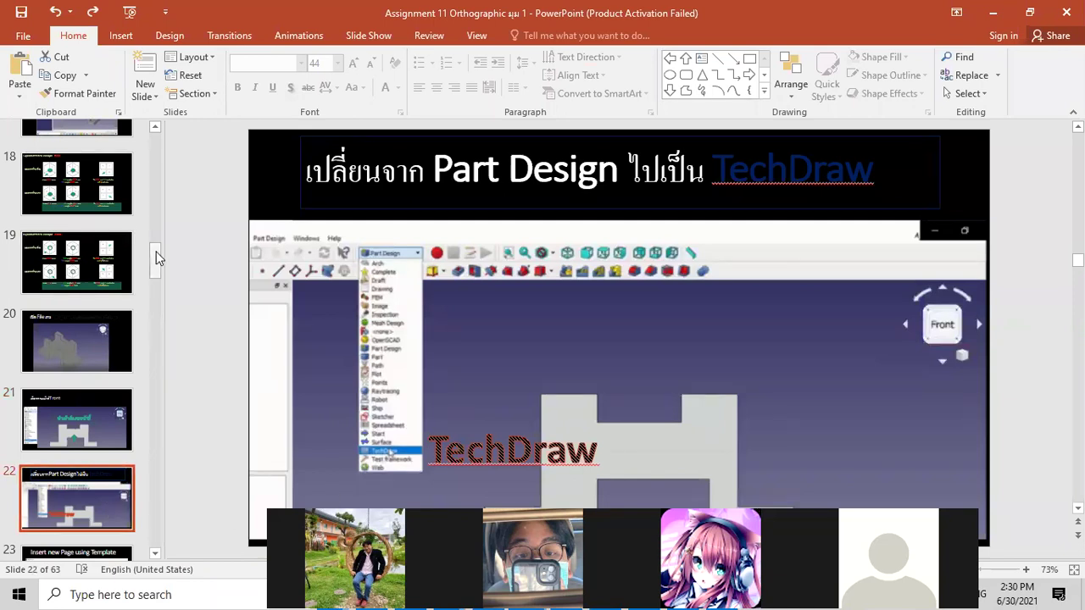
drag(155, 253, 160, 283)
key(Down)
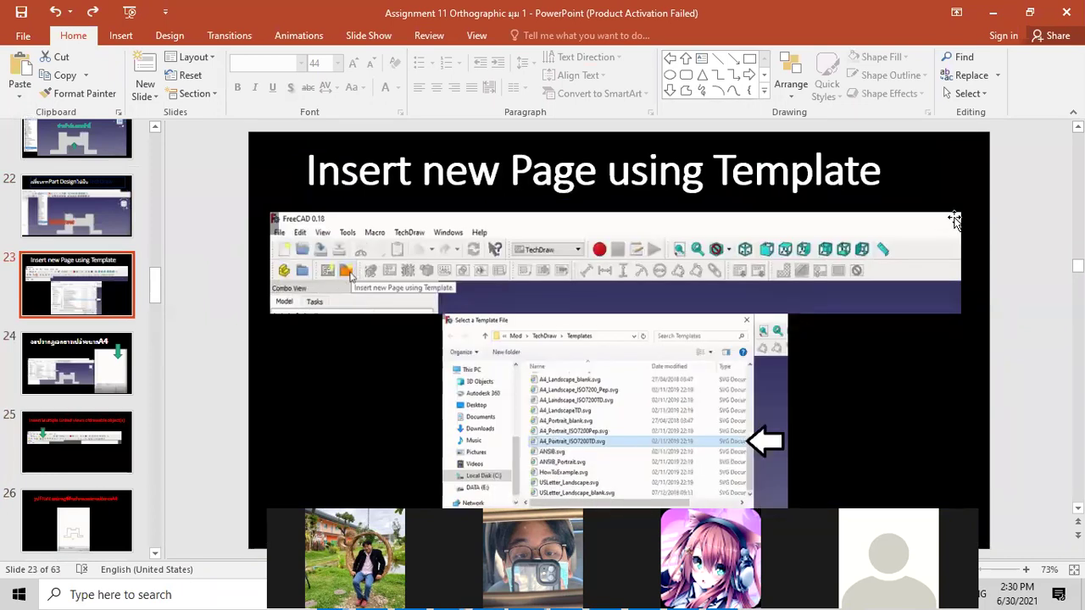
click(993, 13)
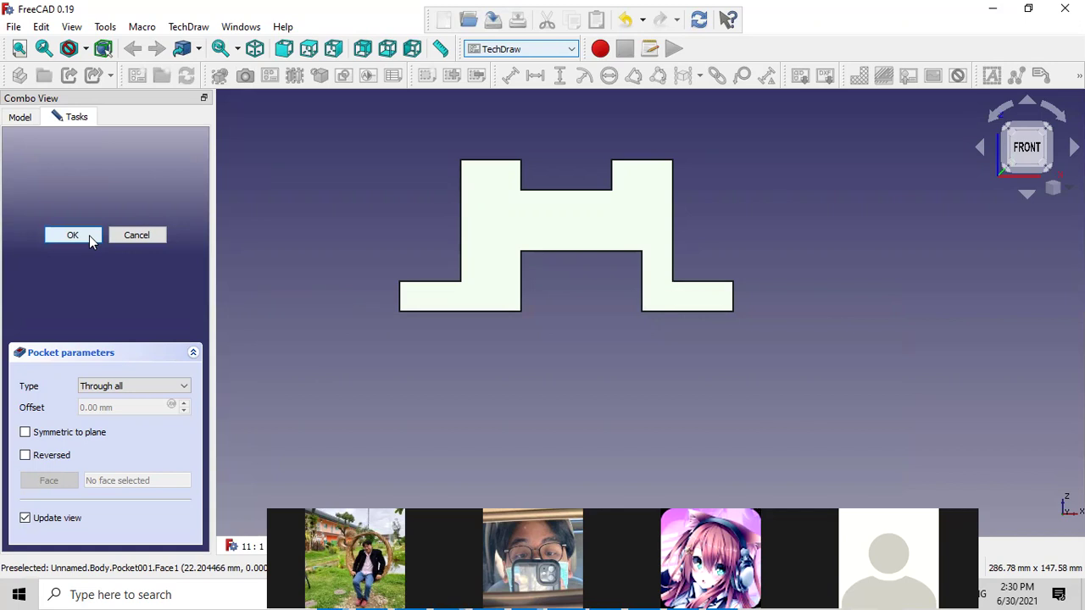
- Close the Pocket task with OK, activate TechDraw, and check the View menu's workbench options
click(73, 236)
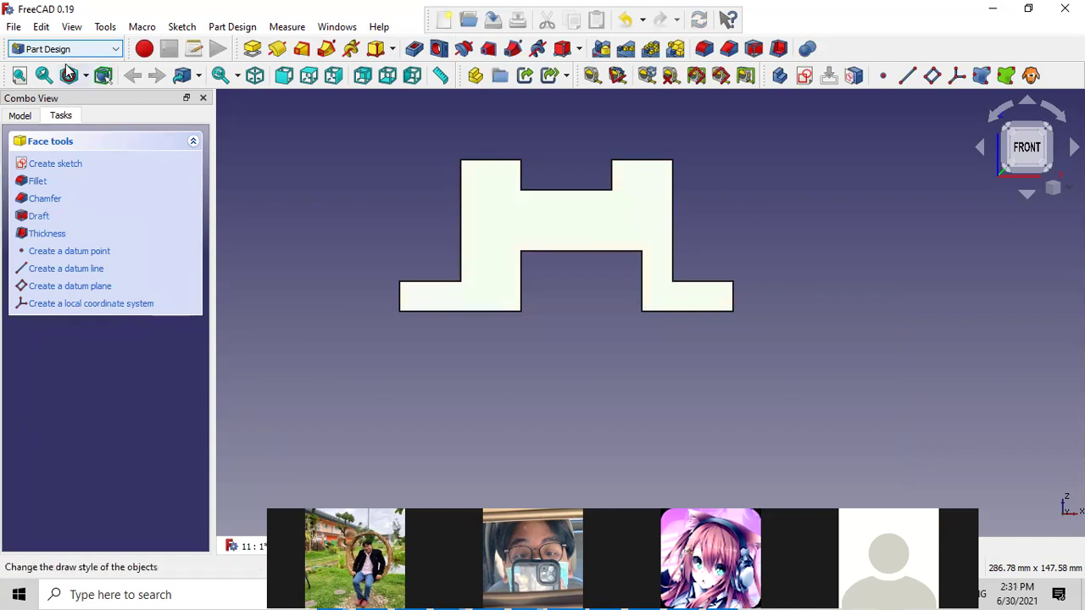
click(85, 48)
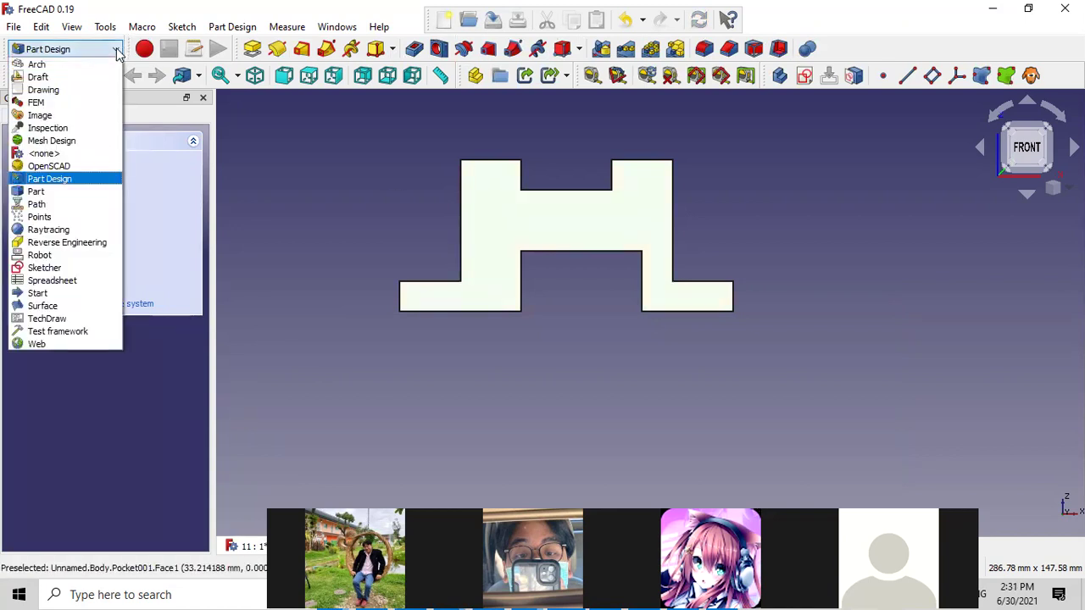
click(75, 318)
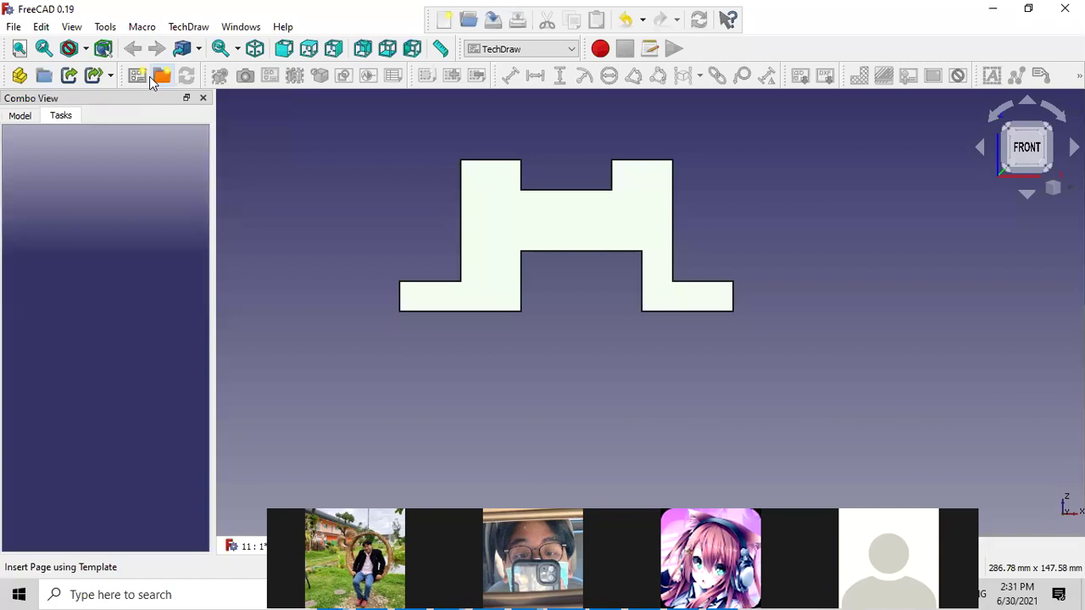
click(72, 27)
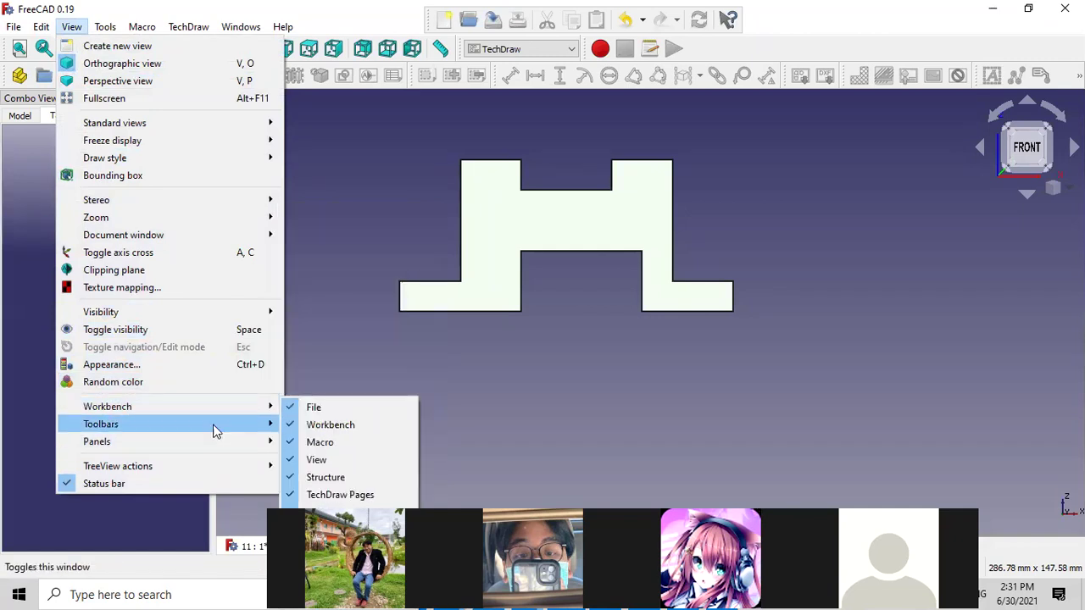
mouse_move(108, 407)
click(674, 411)
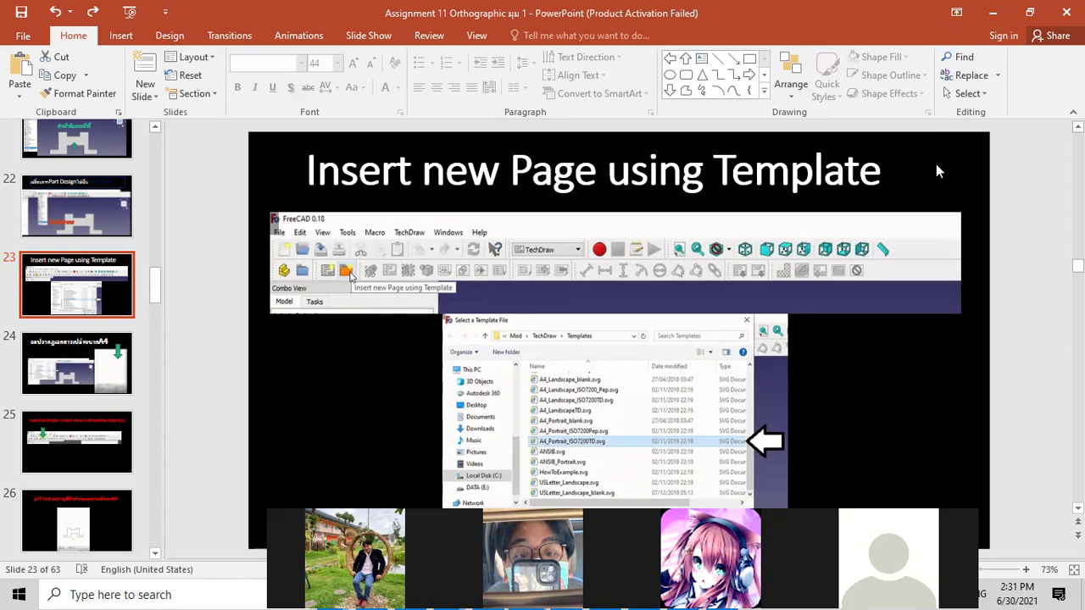
click(995, 13)
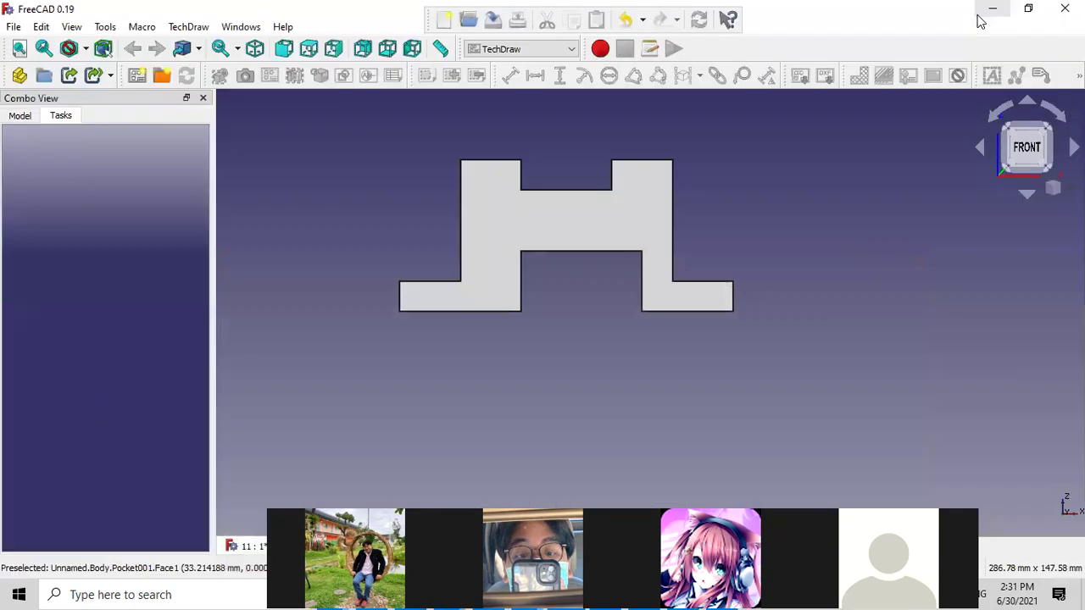
- Create a drawing page from the A4_Portrait_ISO7200TD template, then bring PowerPoint forward
click(163, 75)
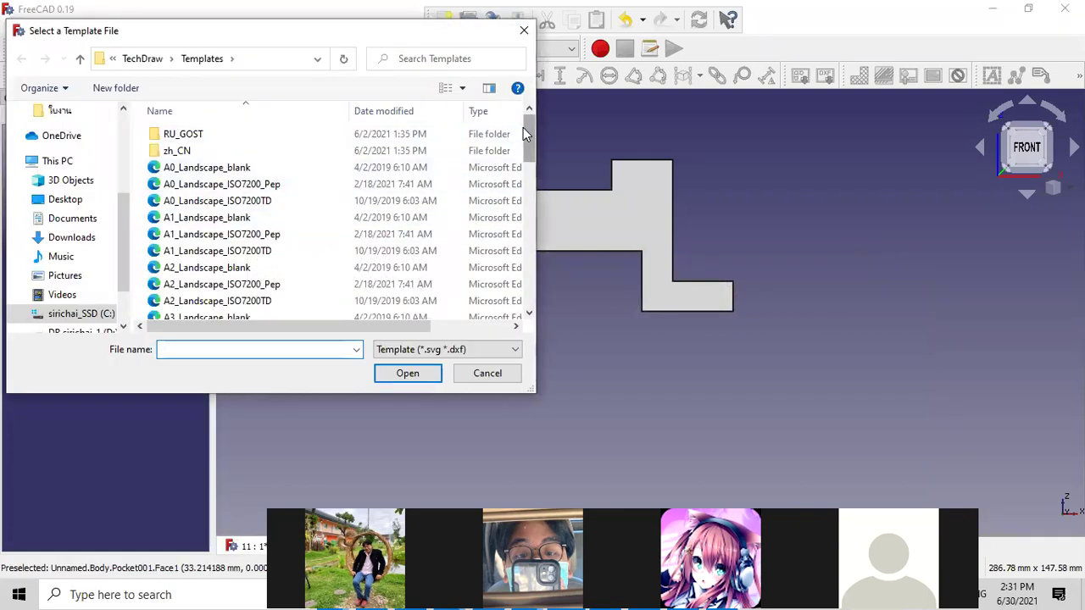
drag(528, 128, 530, 197)
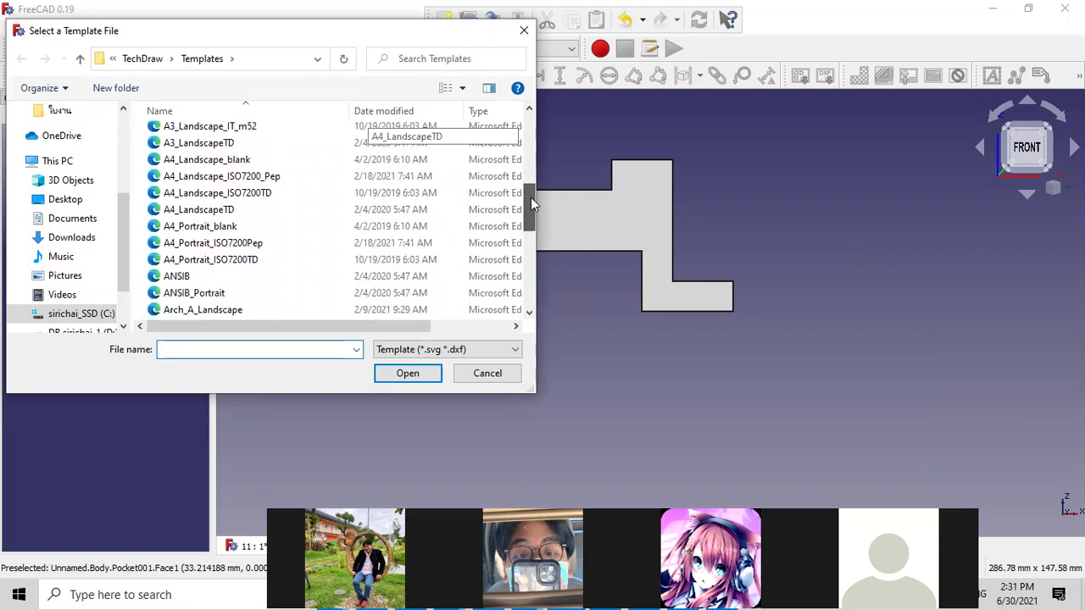
click(239, 251)
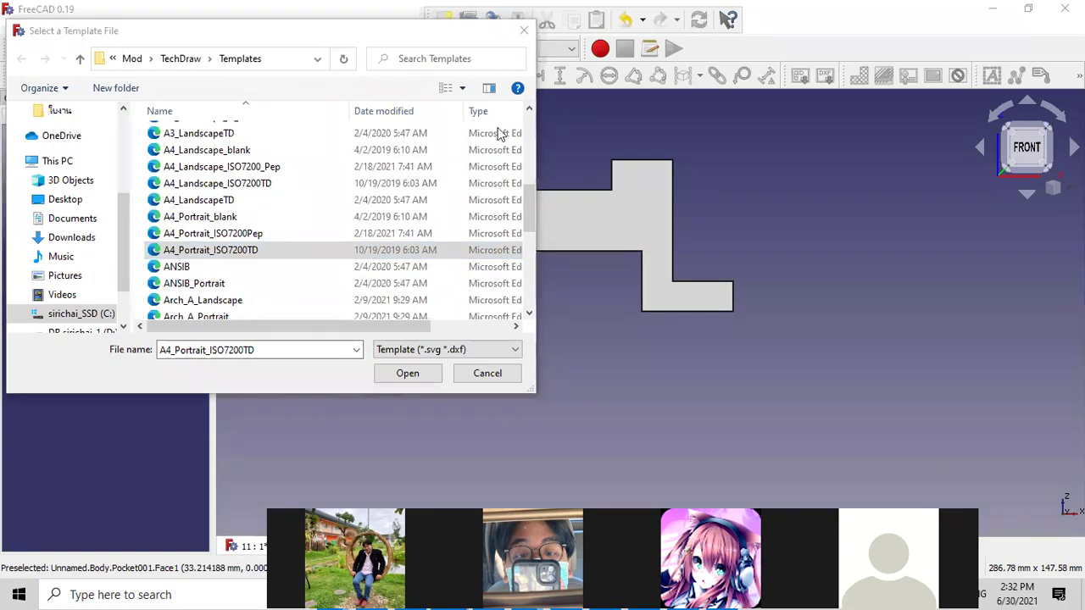
click(415, 376)
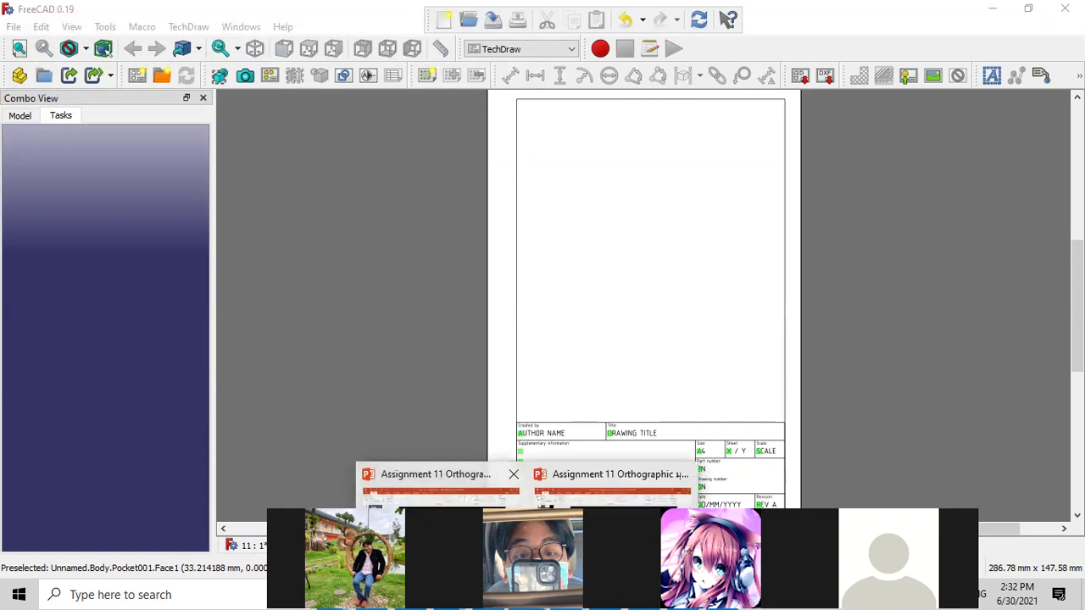
click(424, 476)
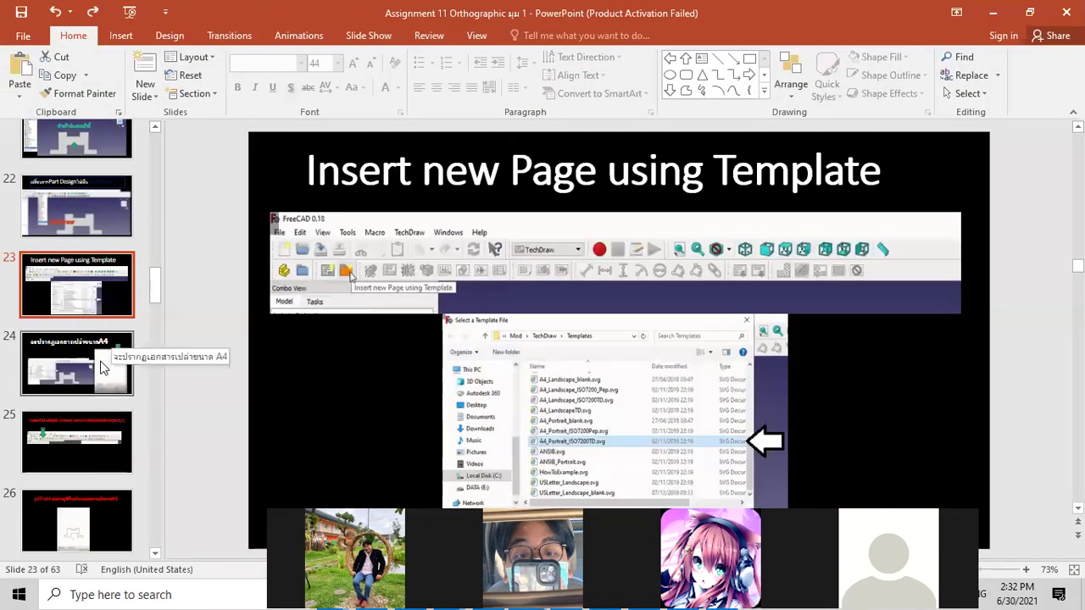
- Review slides 25 and 26 on linked views and the front view, then minimize PowerPoint
click(100, 461)
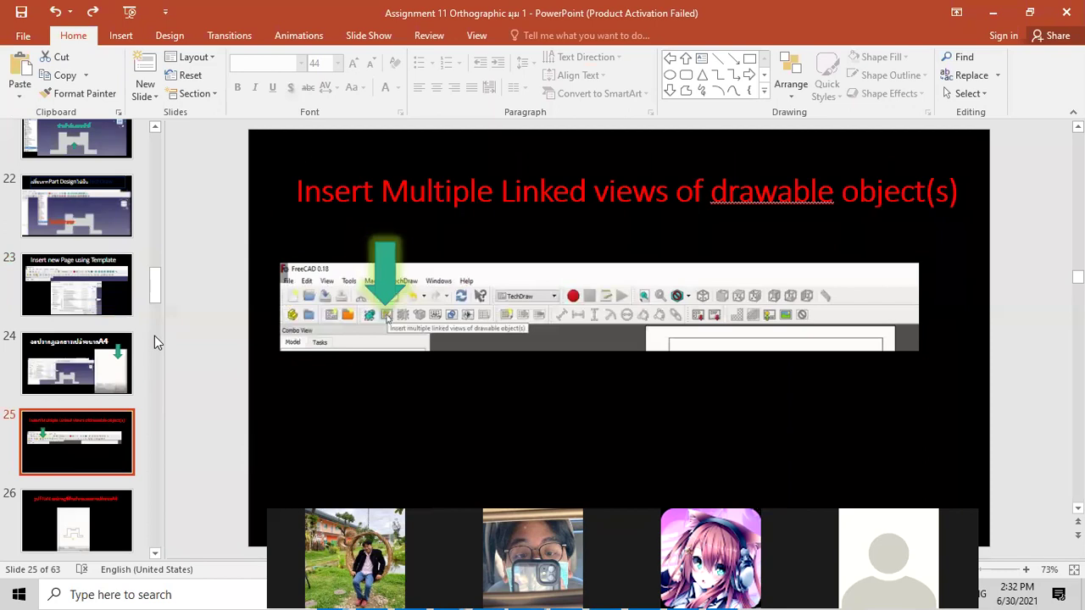
drag(156, 297, 156, 318)
click(100, 269)
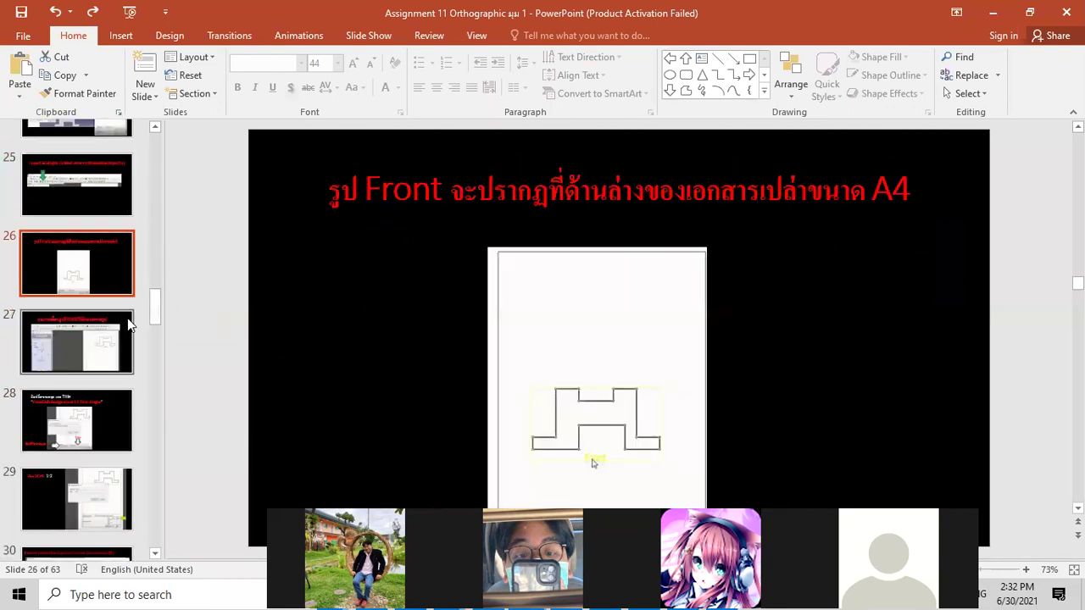
drag(155, 306, 156, 294)
click(108, 341)
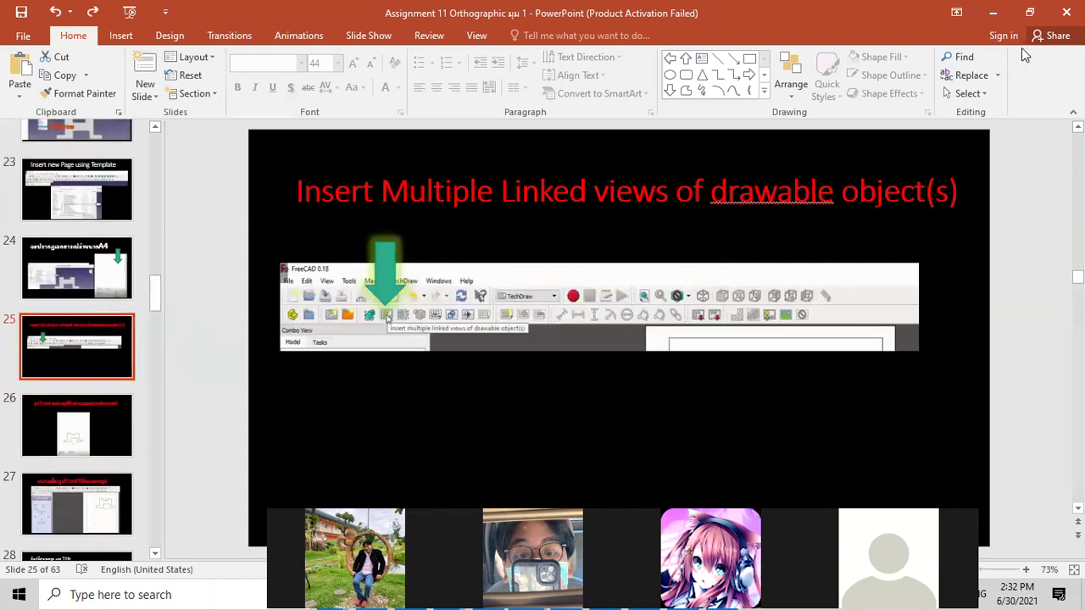
click(992, 13)
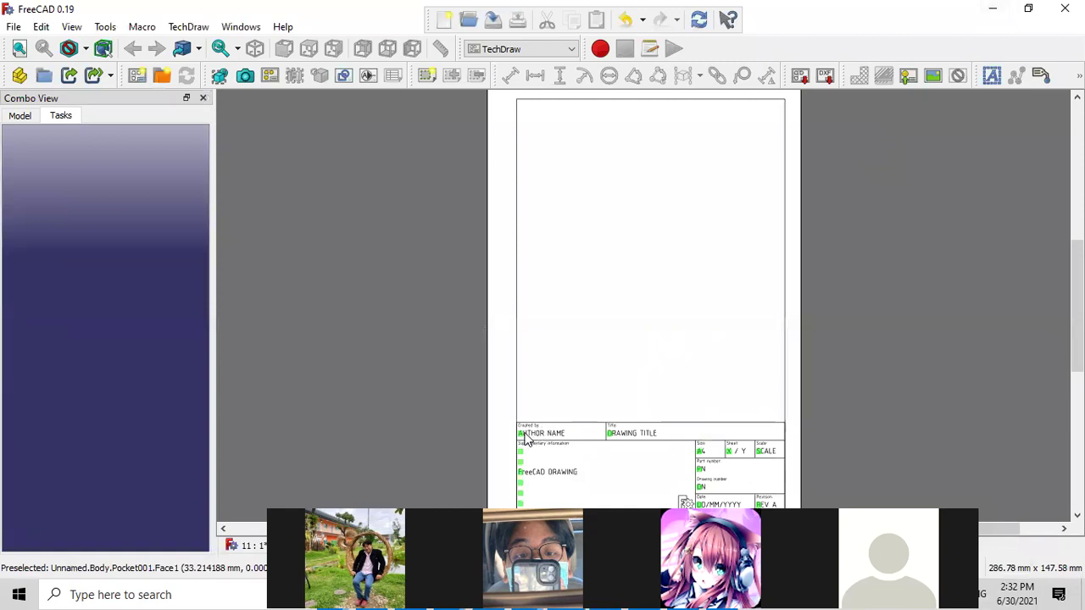
- Enter the author's full name in the title block's Created by field
click(521, 435)
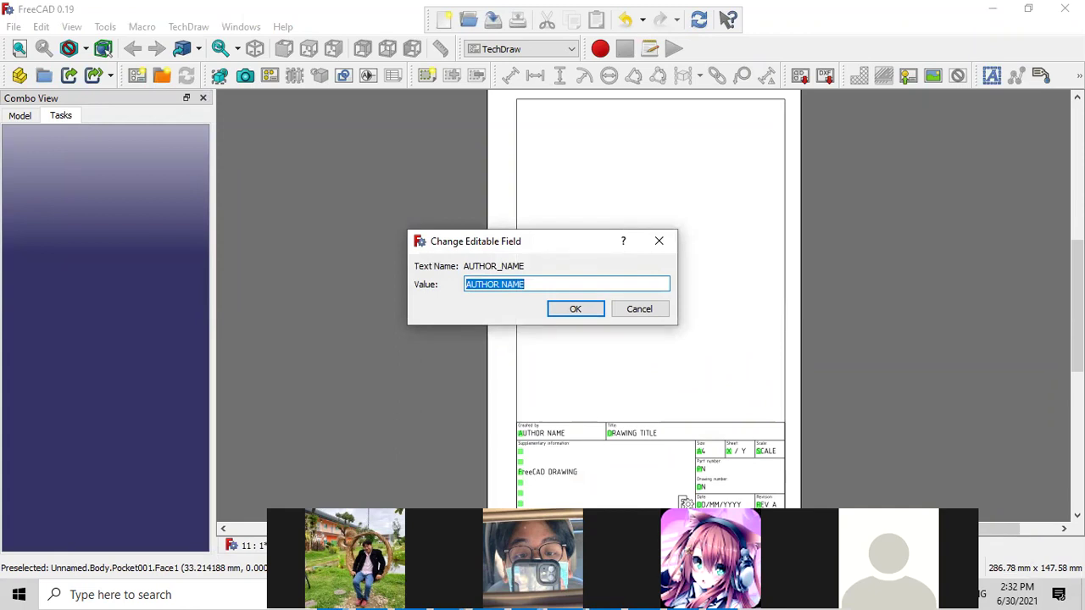
text(SIRI)
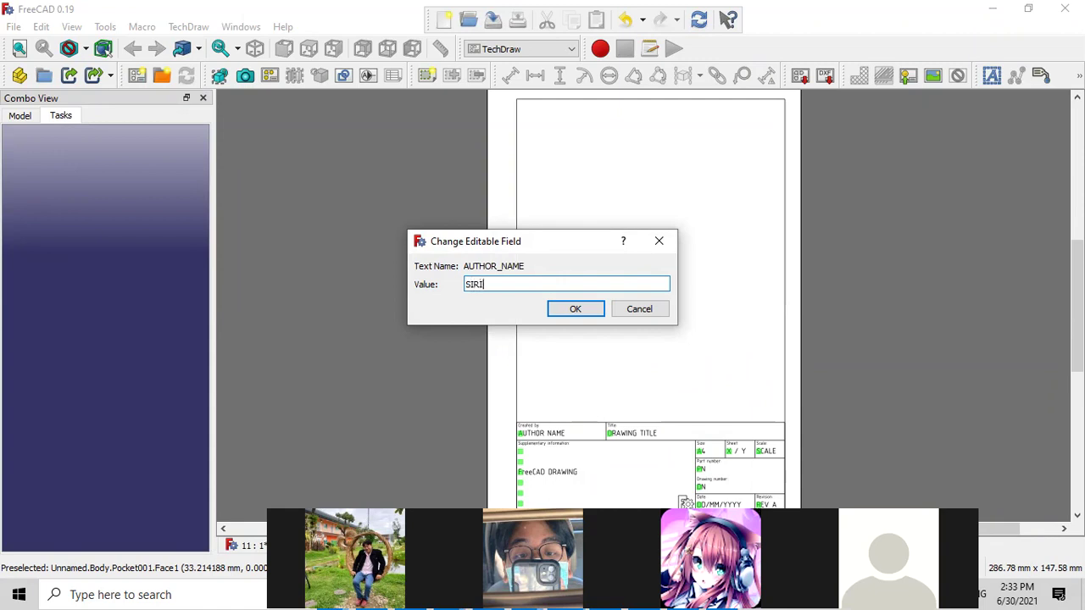
text(CHA)
text(I TUR)
text(MCHOKKASAM)
click(579, 310)
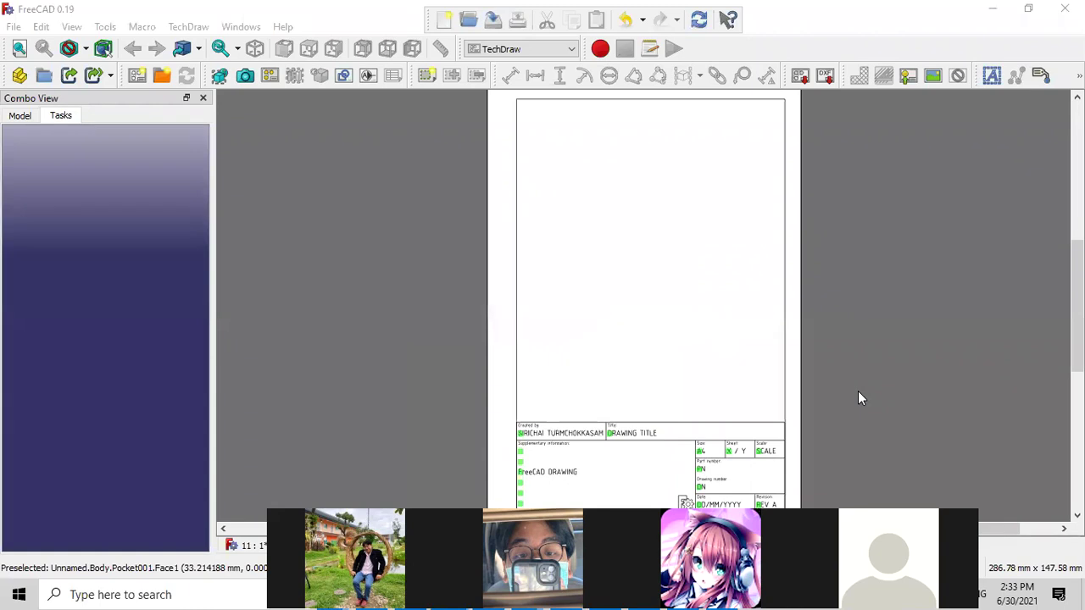
- Zoom into the drawing page, then switch over to the PowerPoint tutorial
scroll(858, 398, up, 1)
scroll(857, 398, up, 1)
scroll(857, 399, up, 1)
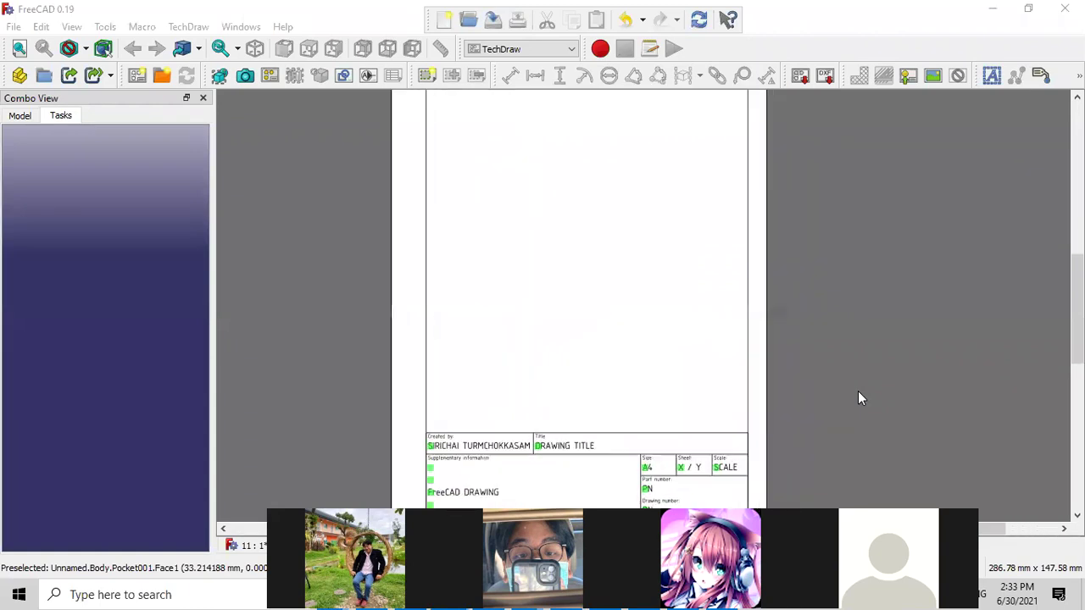
scroll(858, 399, up, 2)
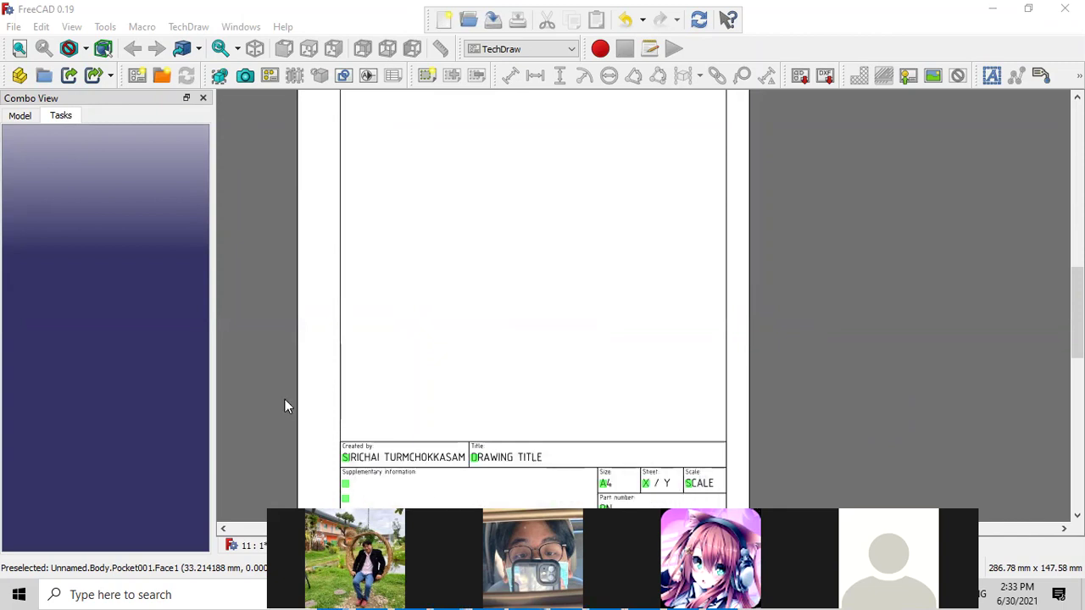
key(alt+Tab)
- Review slides 29, 27 and 26 on the front view and 1:2 scale, then minimize PowerPoint
scroll(114, 424, down, 3)
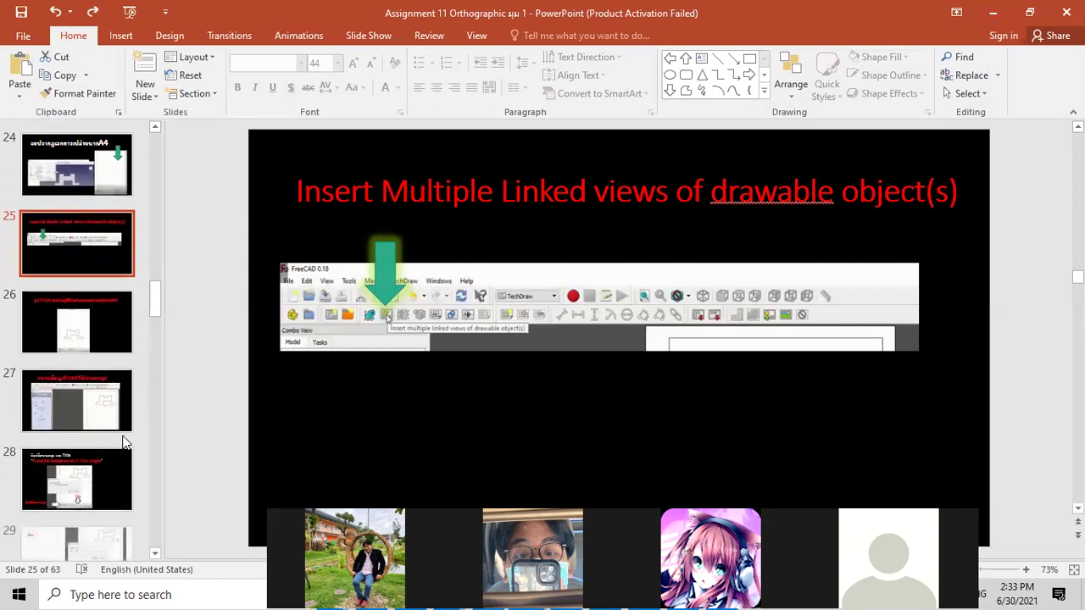
click(118, 500)
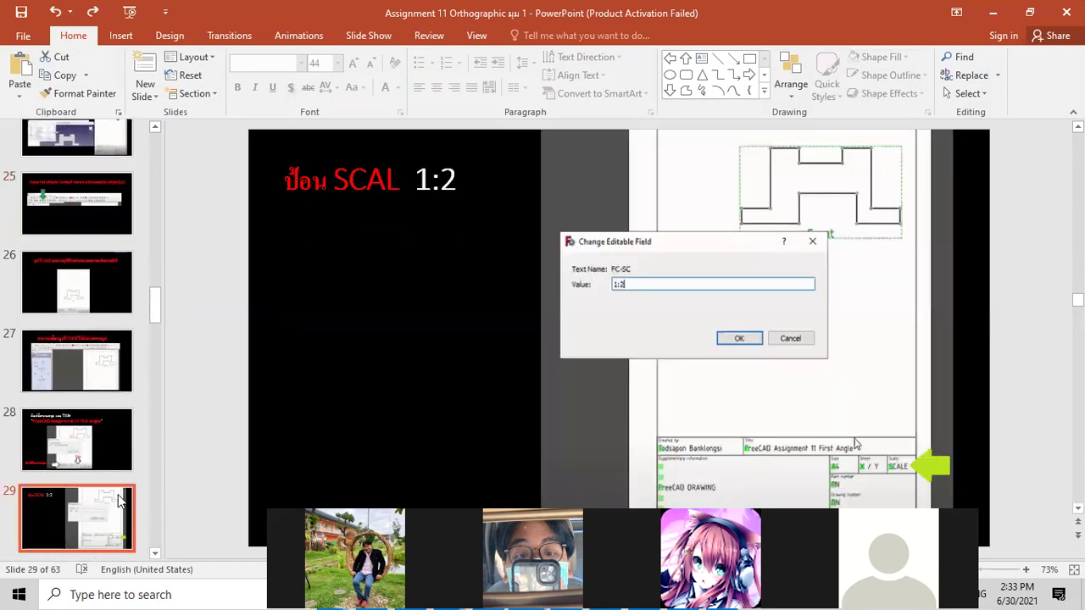
click(102, 382)
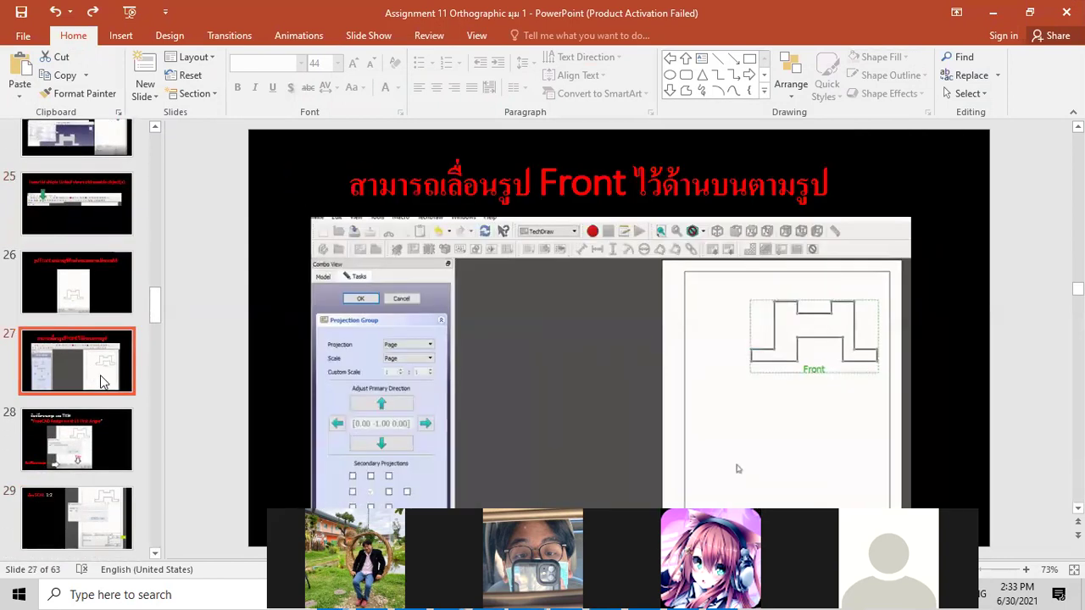
click(78, 285)
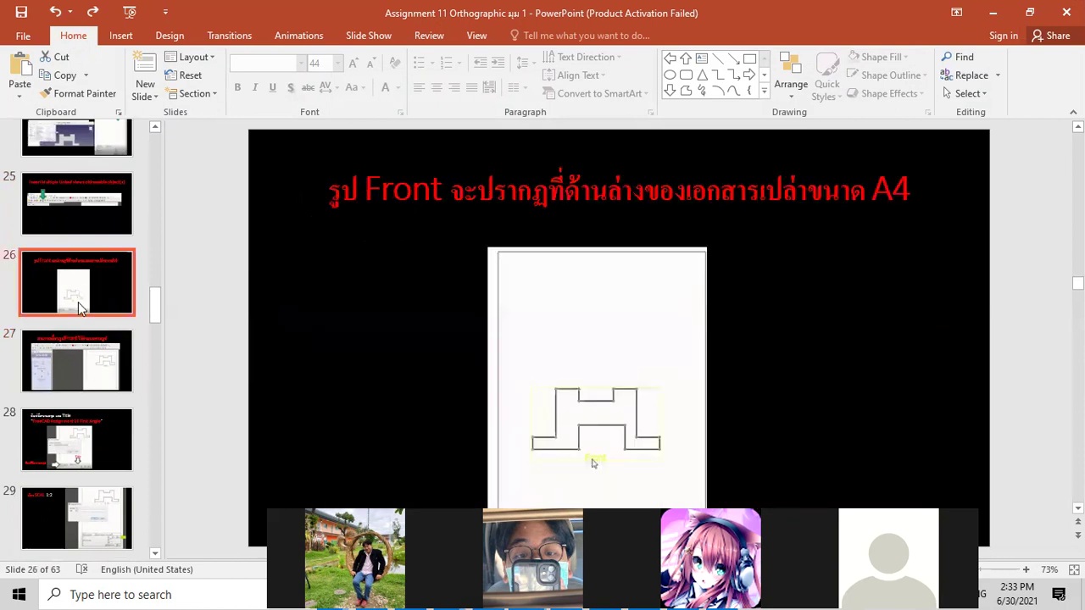
click(121, 505)
scroll(121, 534, down, 2)
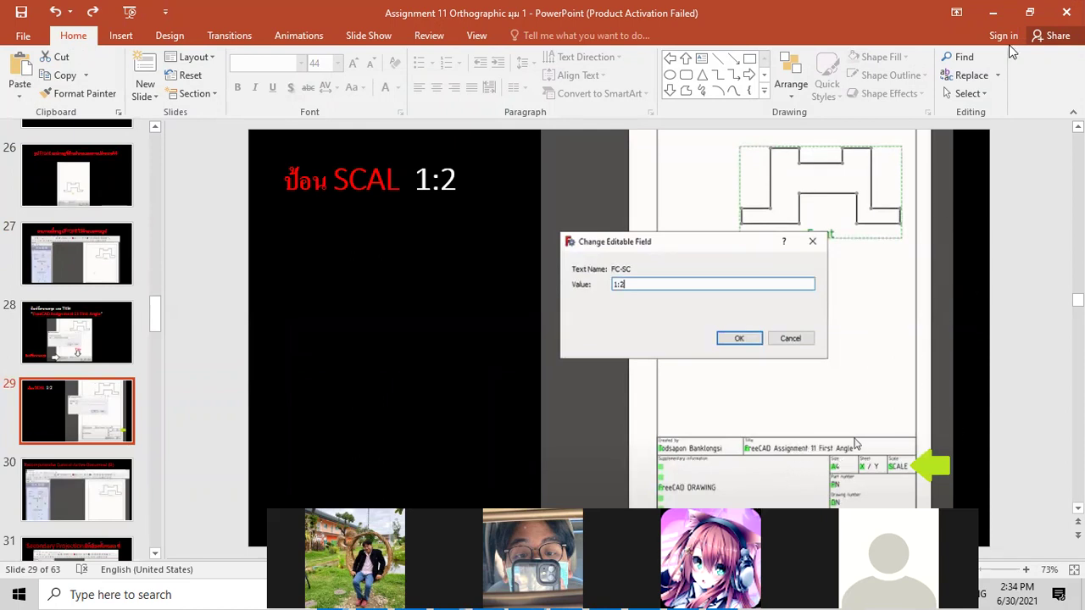
click(993, 13)
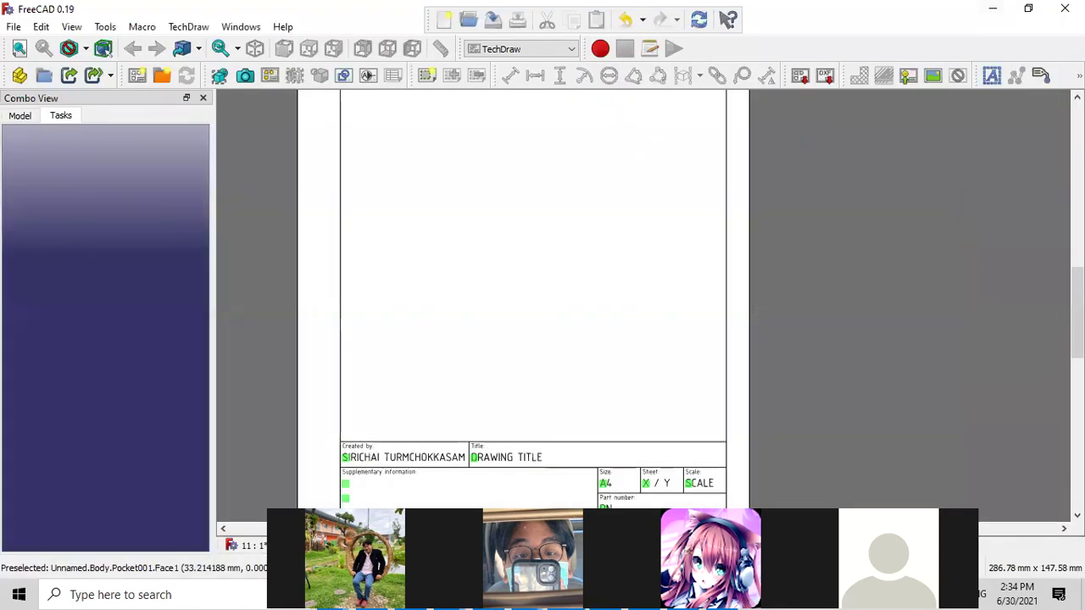
- Replace the title block's DRAWING TITLE with 'ASSIGNMENT 11 First ANGLE'
click(475, 457)
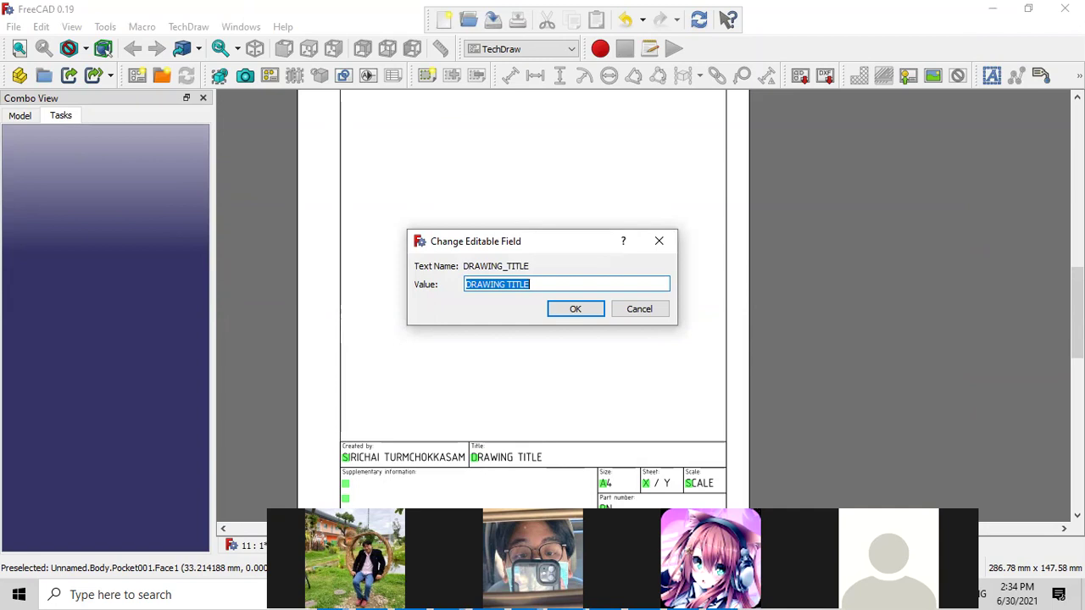
text(ASSIGNME)
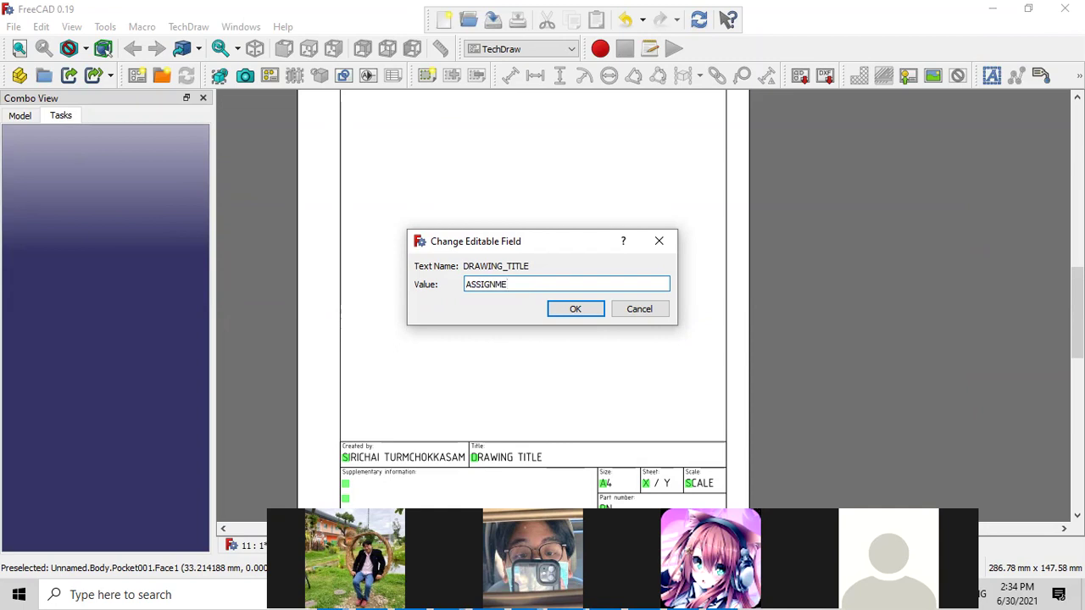
text(NT )
text(11 )
text(Fir)
text(st)
text( AN)
text(GLE)
click(581, 310)
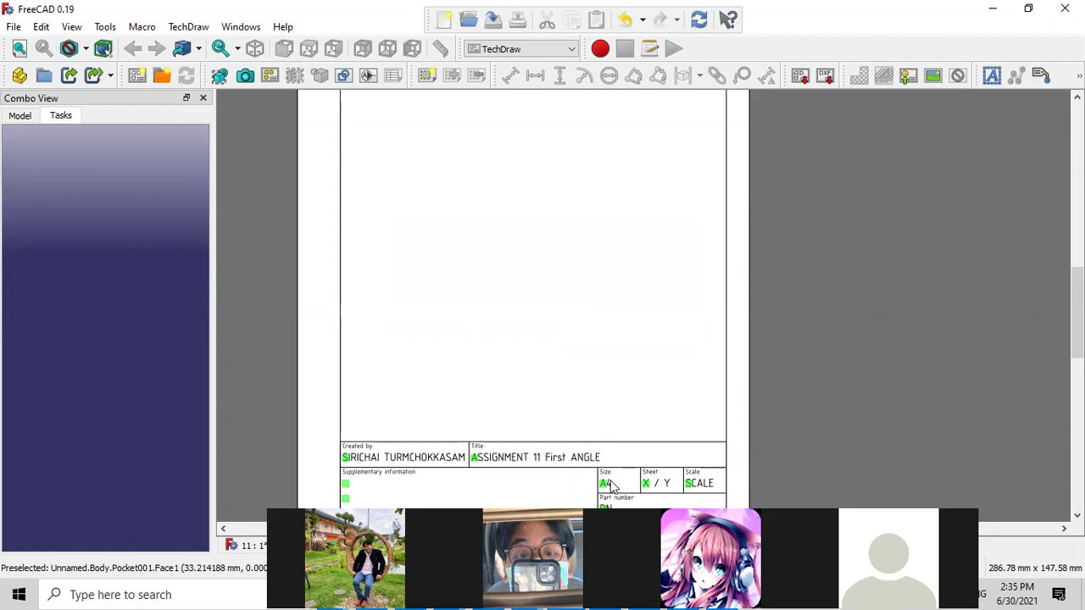
- Enter 1:2 as the title block's Scale value
click(689, 483)
text(1:2)
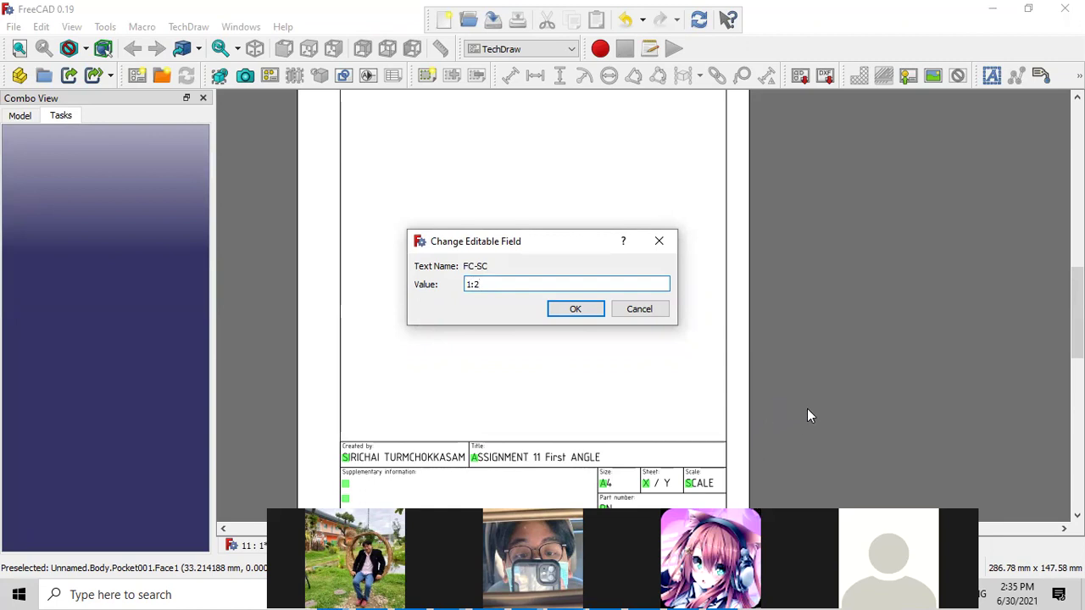
click(591, 310)
click(592, 313)
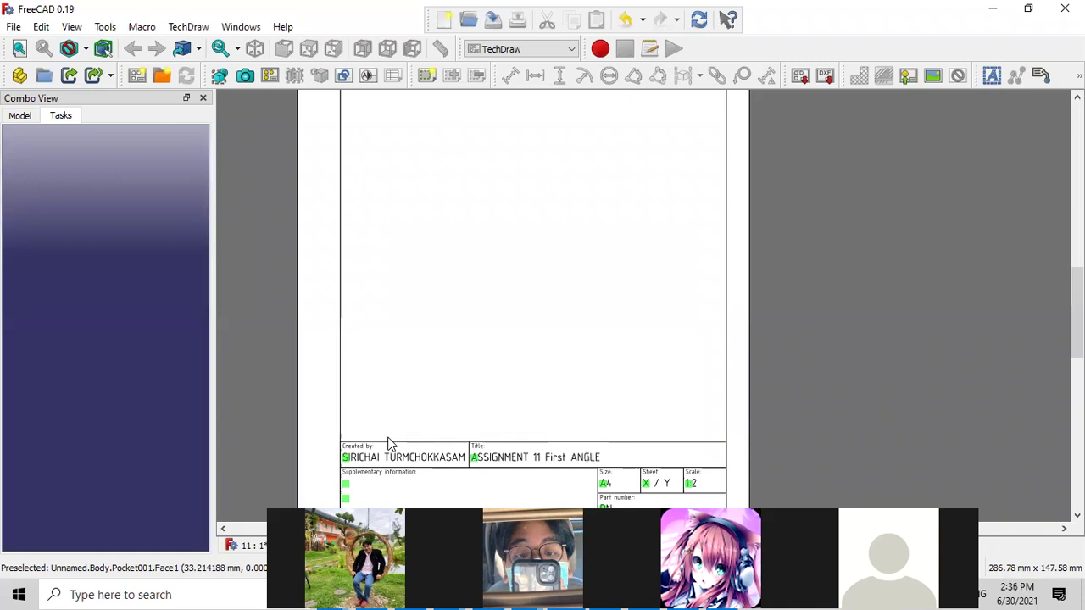
- Zoom over the page to check the filled title block, then bring PowerPoint back
scroll(467, 299, down, 1)
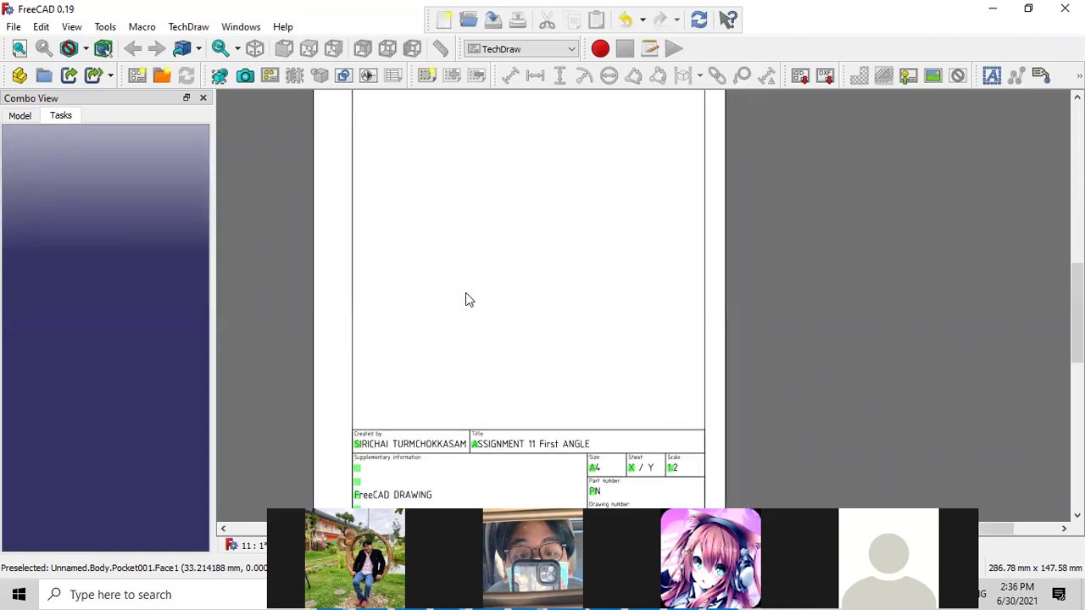
scroll(465, 300, up, 1)
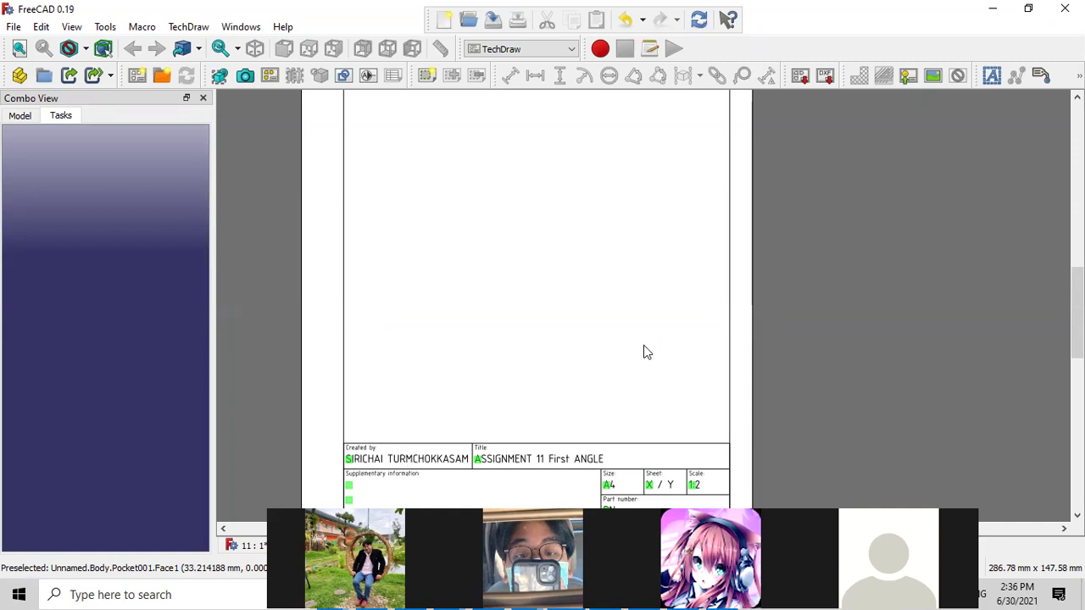
scroll(622, 345, up, 1)
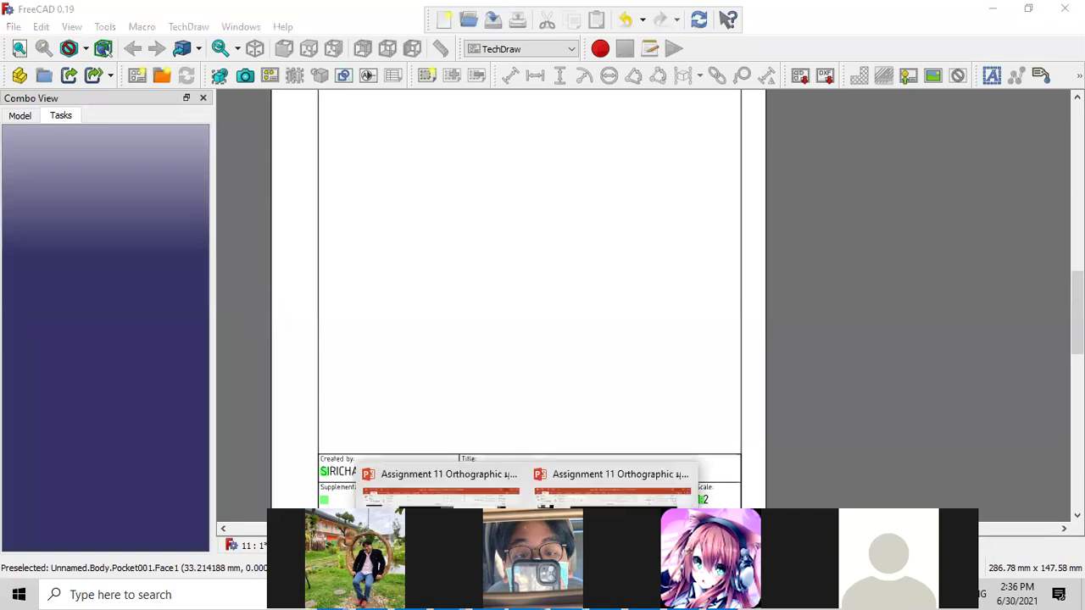
click(424, 483)
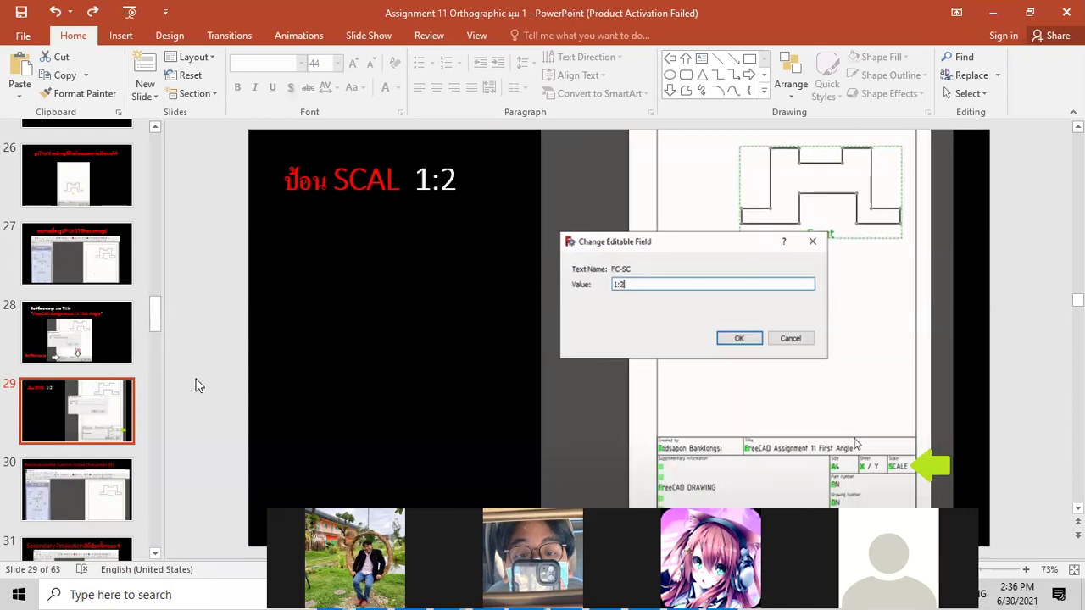
- Step through slides 23 and 24 to slide 25 on linked views and present it full screen
drag(160, 322, 161, 283)
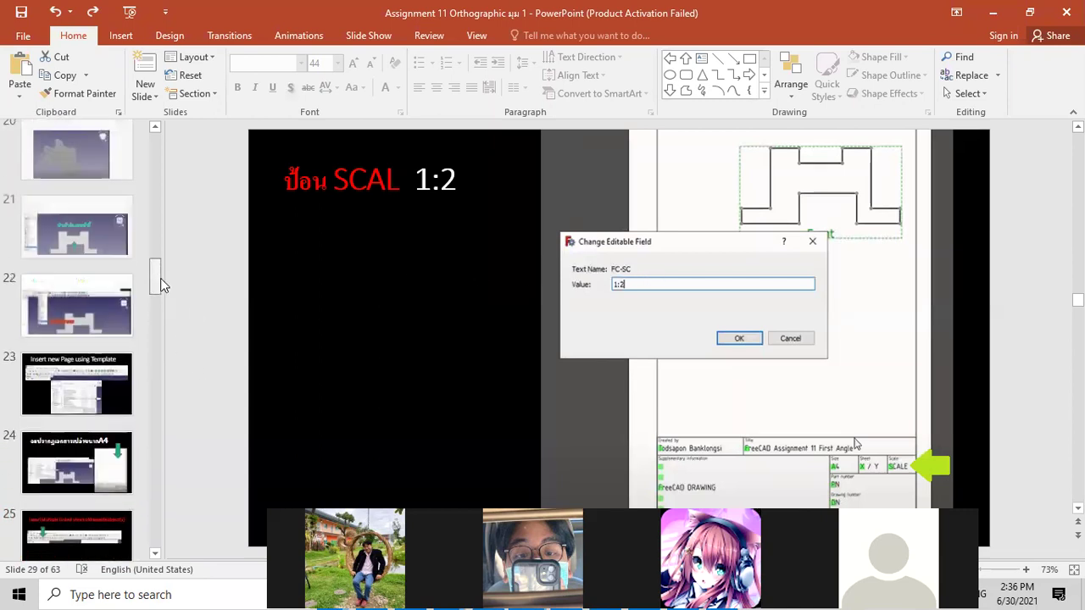
click(97, 407)
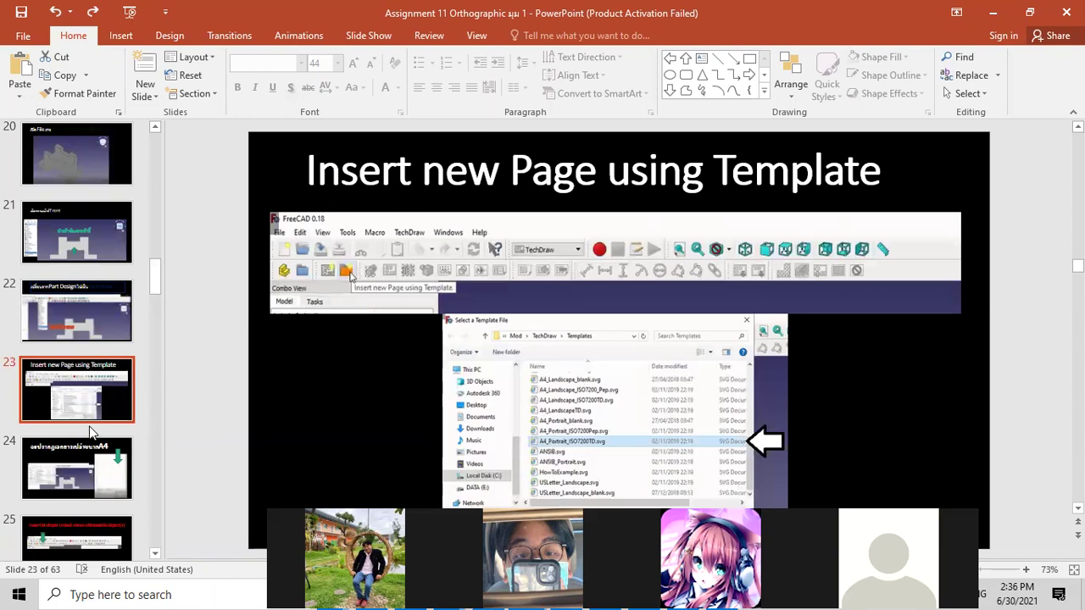
click(85, 472)
scroll(84, 472, down, 1)
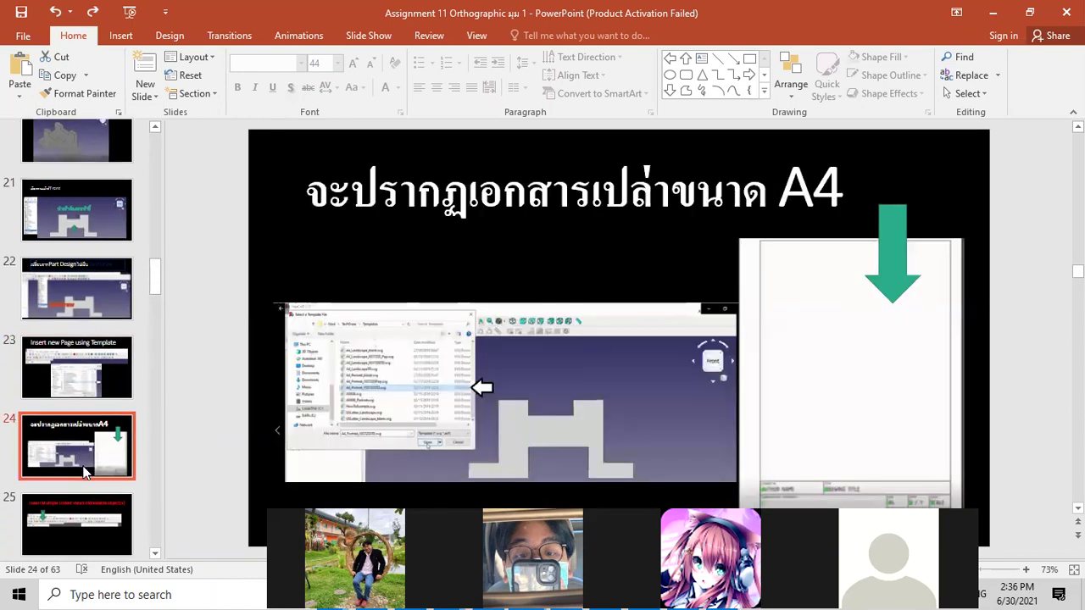
click(100, 501)
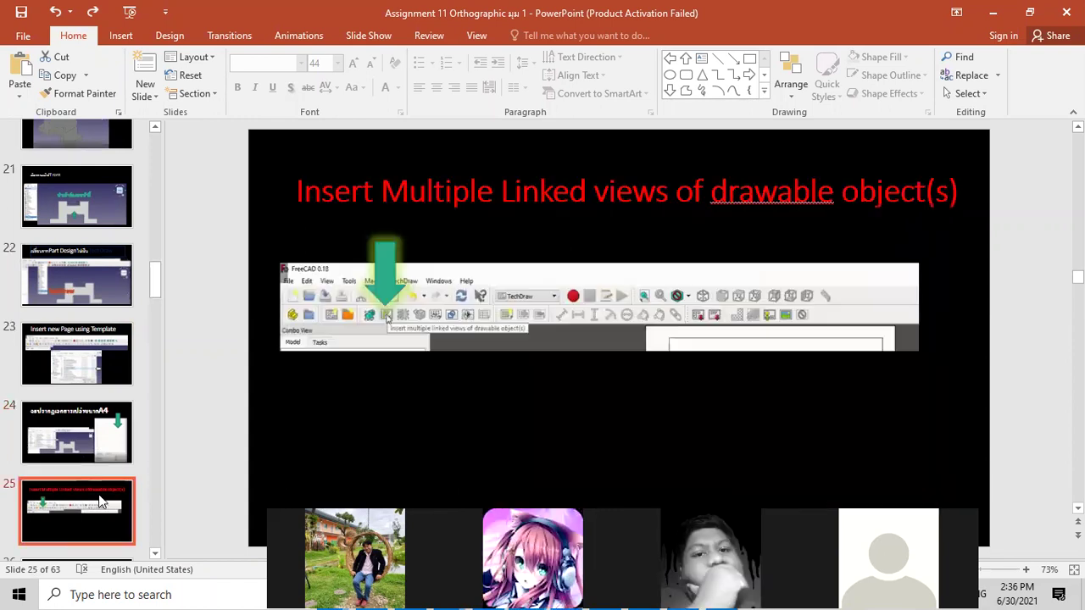
scroll(140, 452, down, 1)
scroll(140, 454, down, 1)
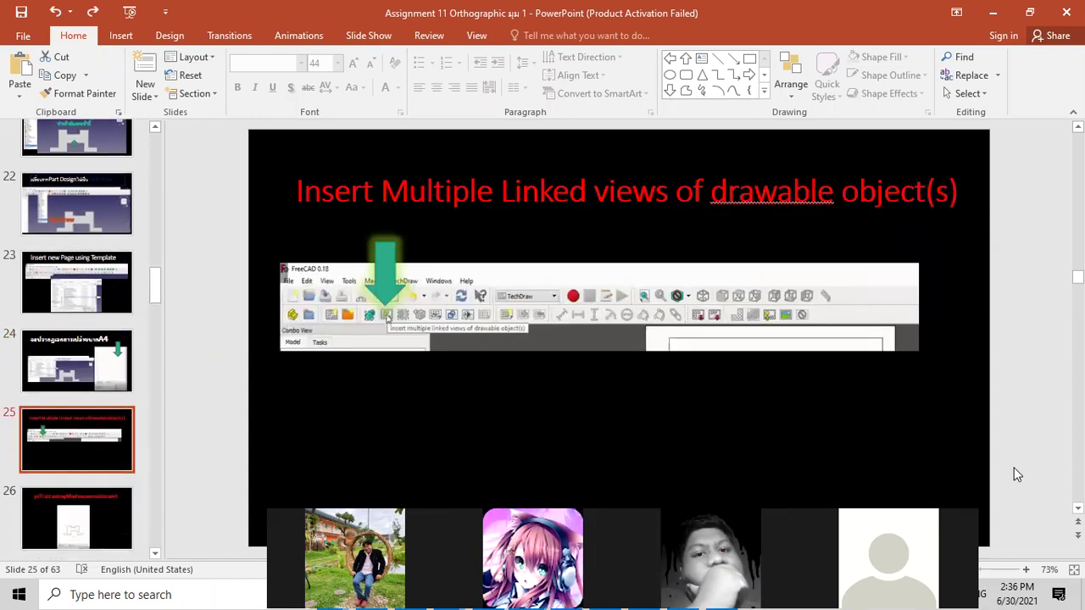
key(shift+F5)
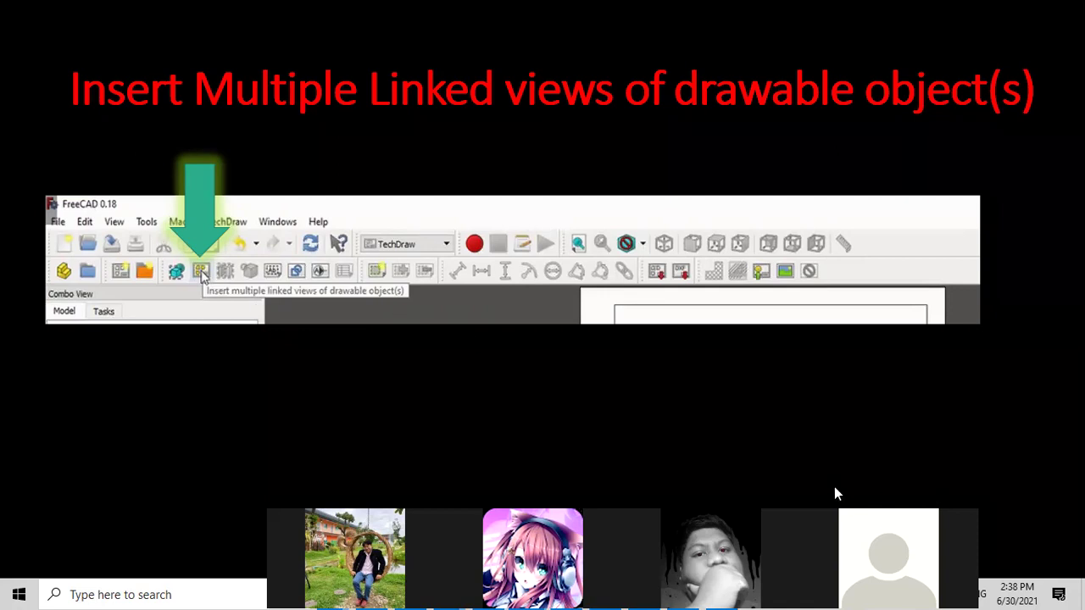
- End the full-screen slide show, returning to editing slide 25
right_click(746, 449)
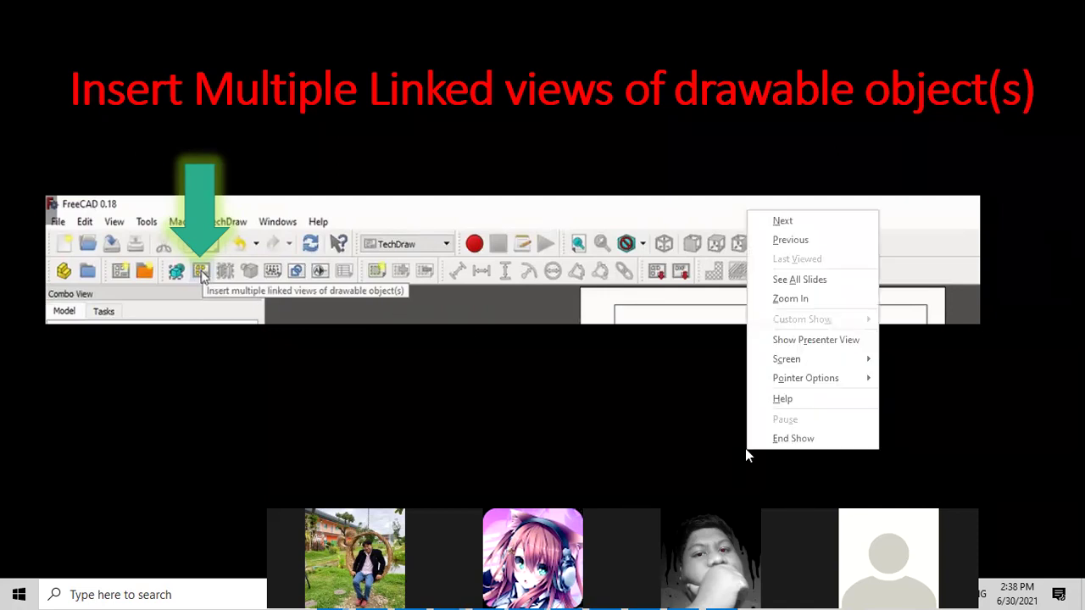
click(771, 438)
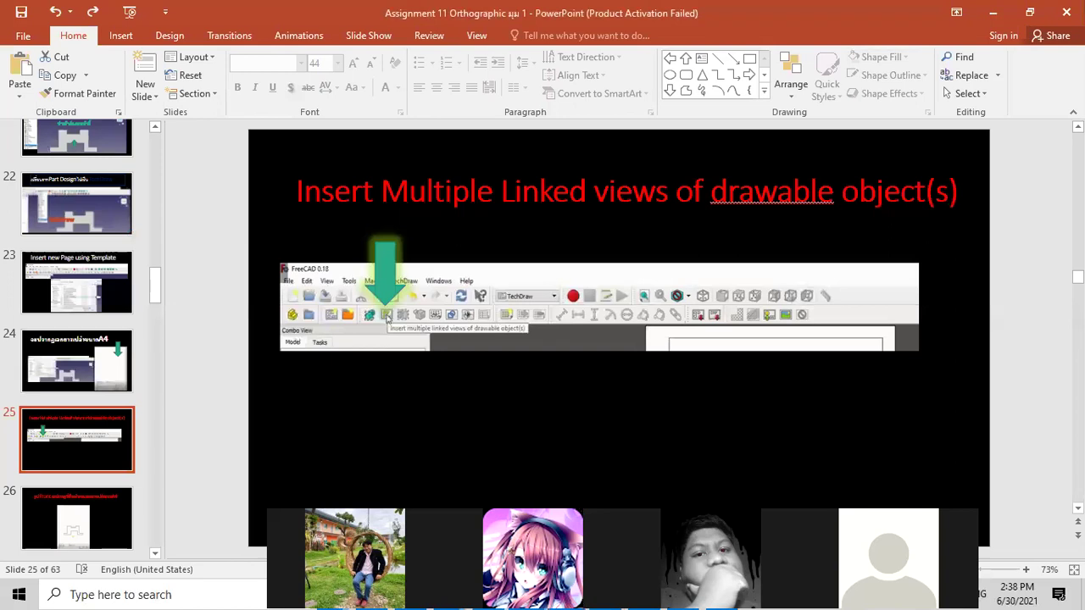
- Switch from PowerPoint back to the FreeCAD drawing page
key(alt+Tab)
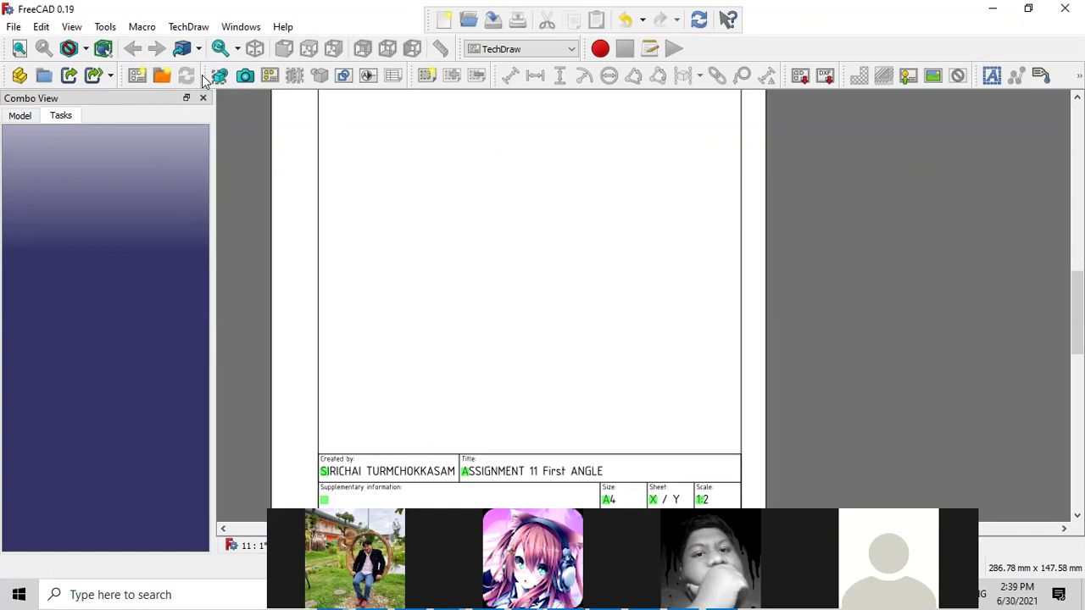
- Minimize PowerPoint to show the A4 TechDraw sheet and reposition the TechDraw views toolbar
drag(205, 73, 290, 75)
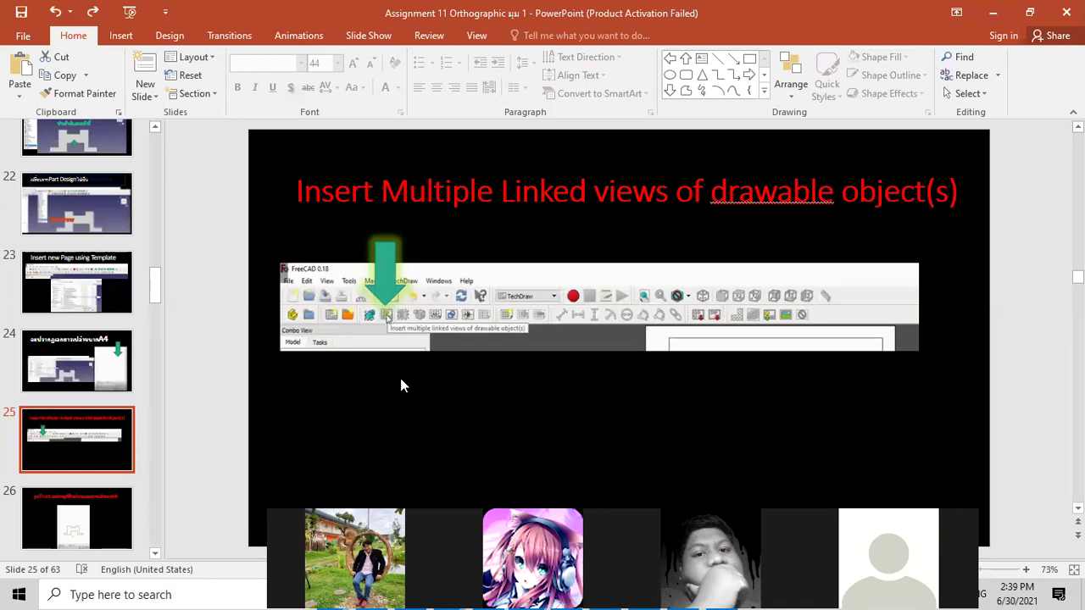
click(989, 11)
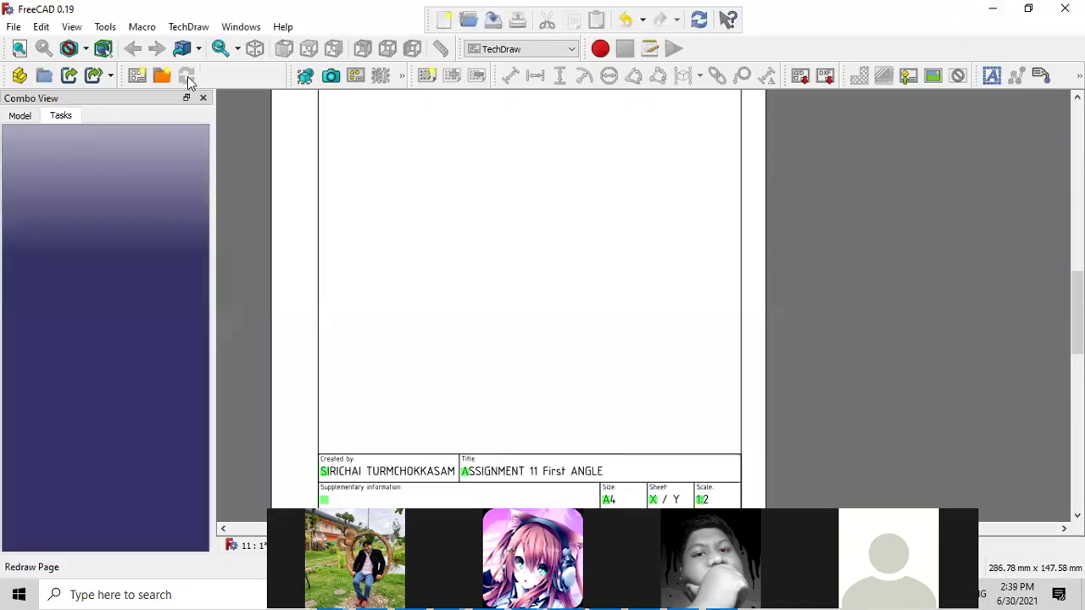
drag(121, 79, 168, 77)
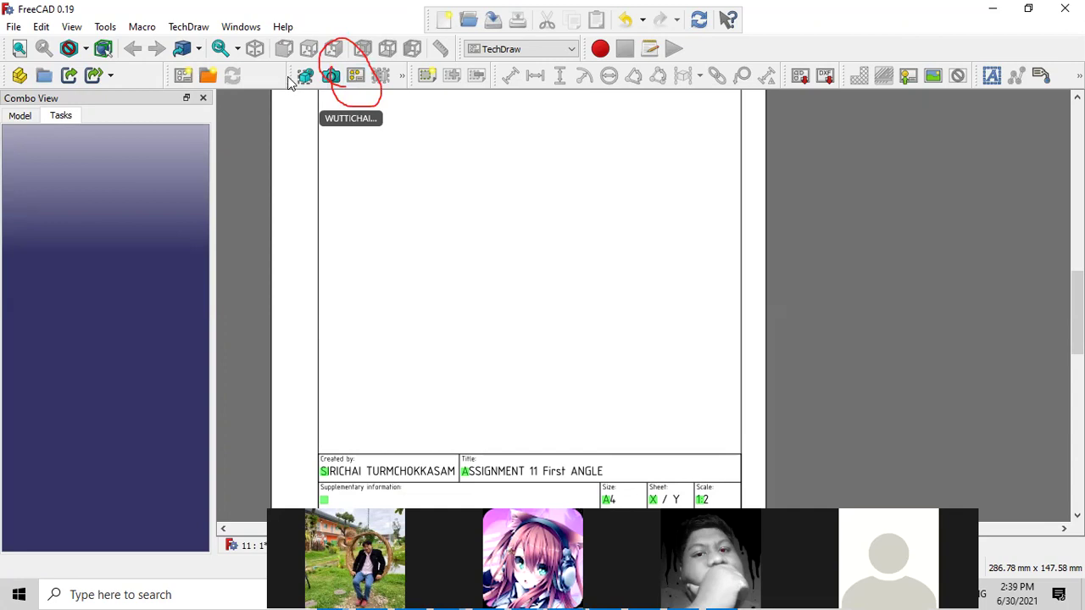
mouse_move(292, 75)
mouse_down()
mouse_move(122, 73)
mouse_move(223, 78)
mouse_move(213, 81)
mouse_up()
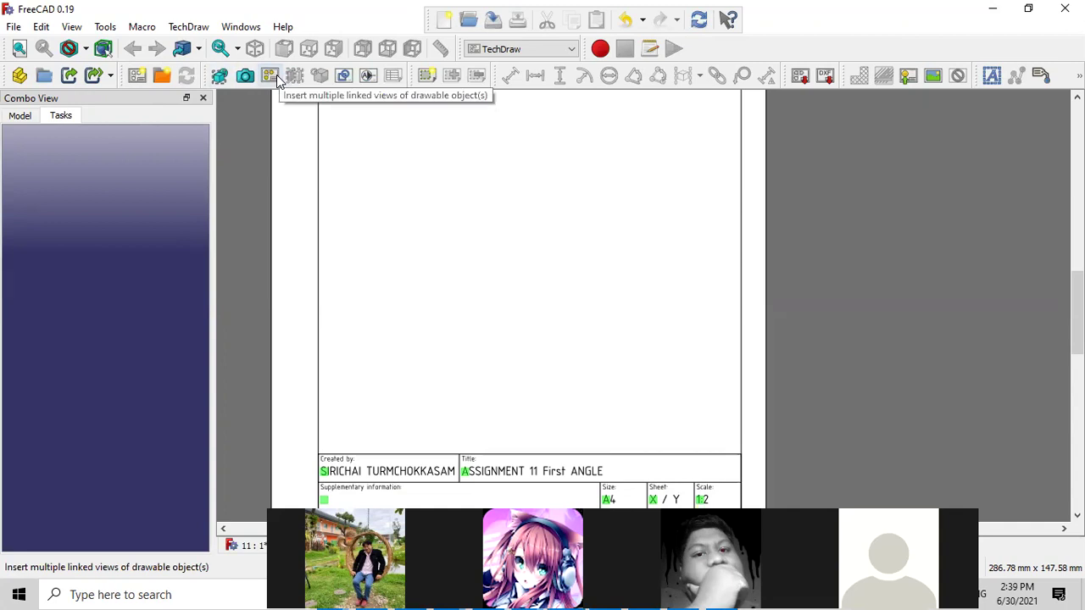
- Select the H-bracket in the 3D view and insert a linked projection group with its Front view
click(269, 77)
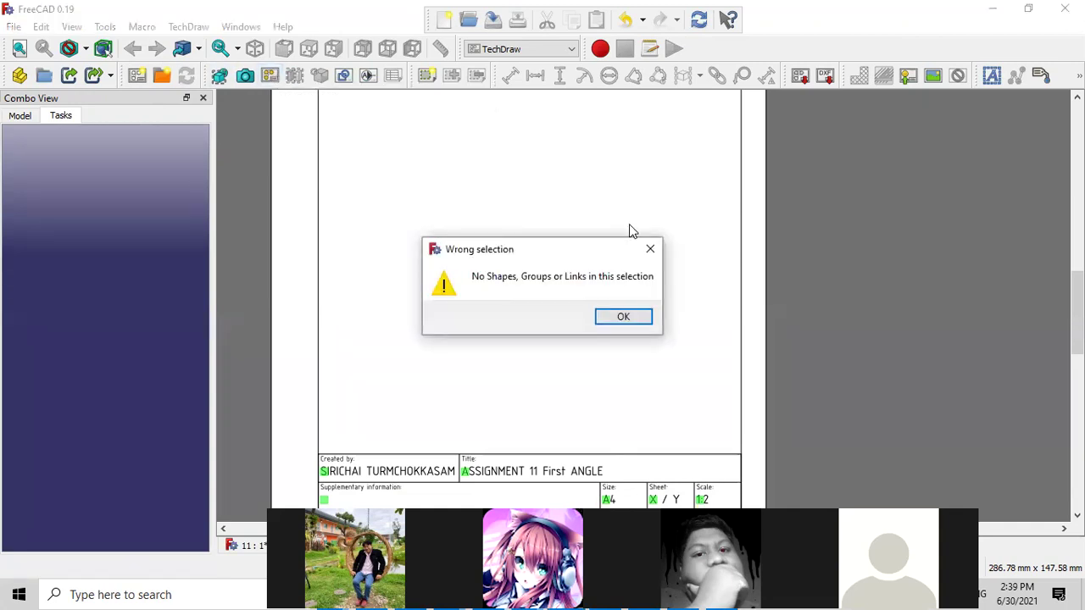
click(623, 318)
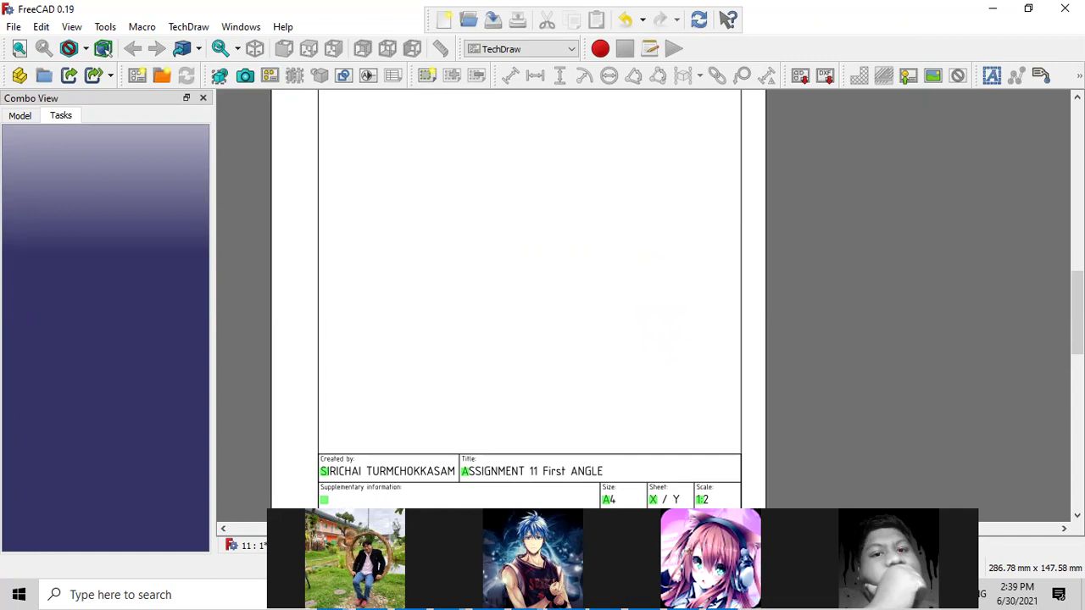
click(249, 549)
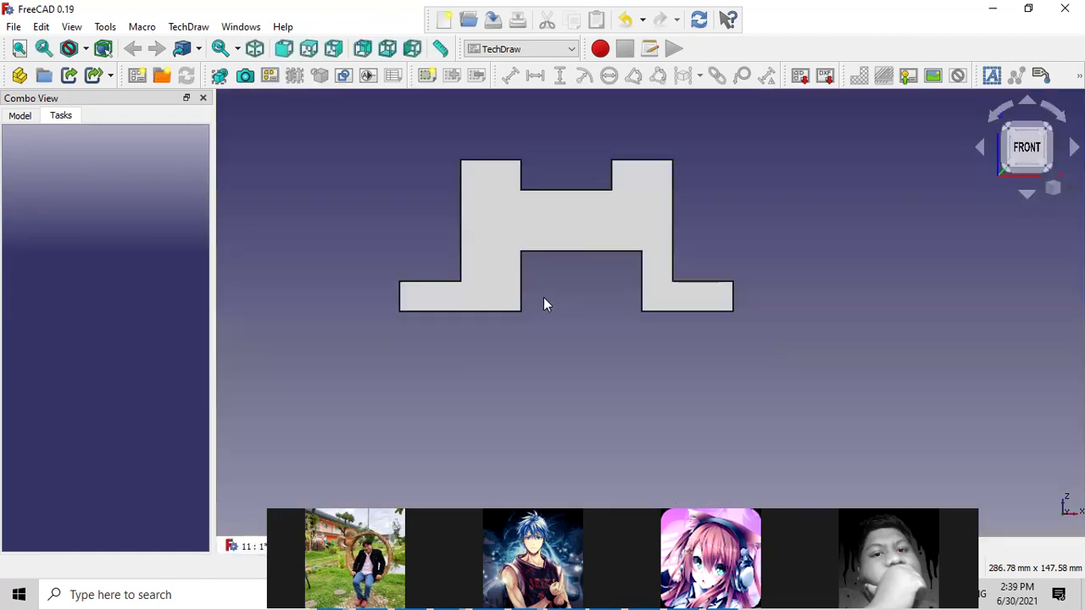
click(579, 205)
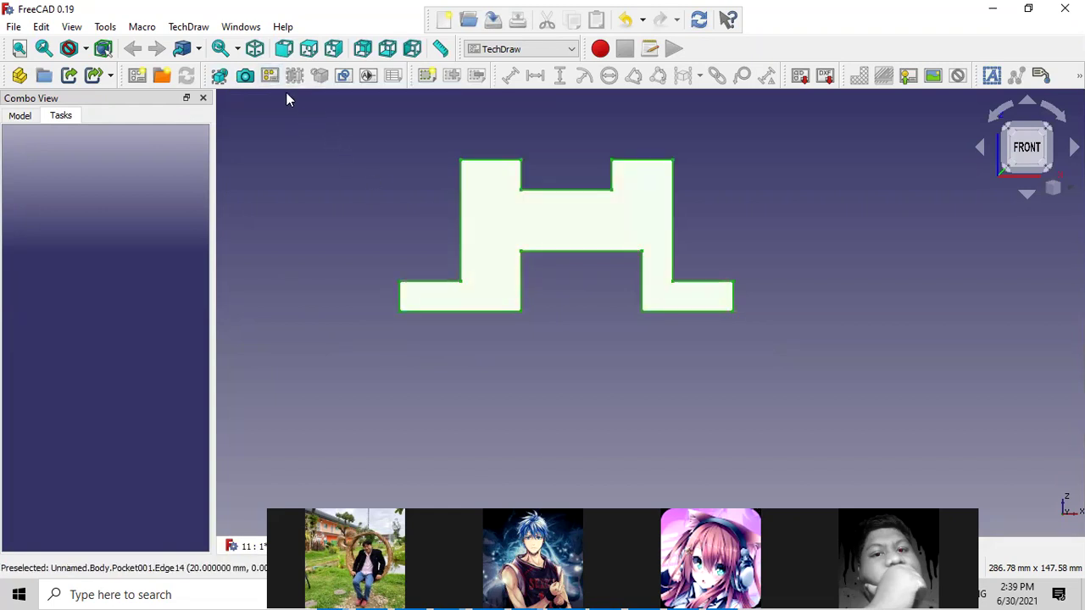
click(271, 75)
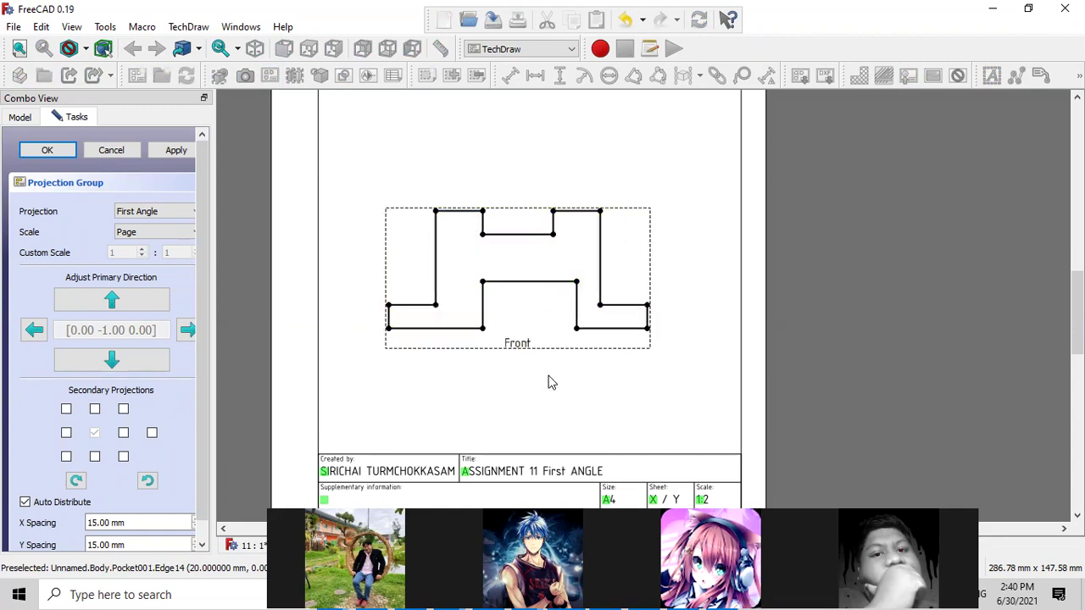
- Keep the projection at First Angle and set the group's scale to Custom 1 : 2
click(542, 260)
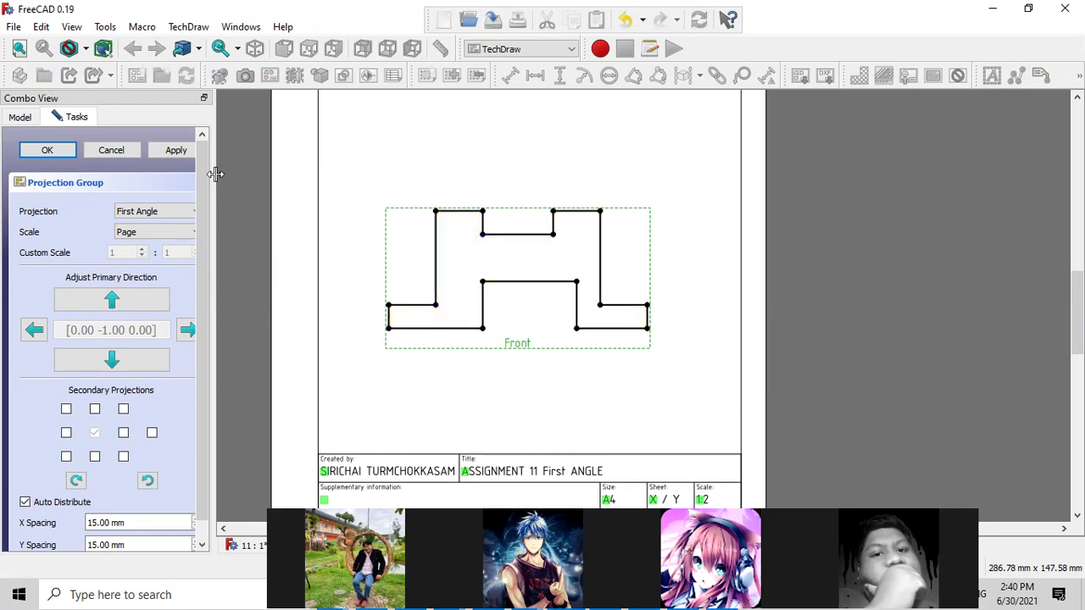
drag(215, 174, 281, 196)
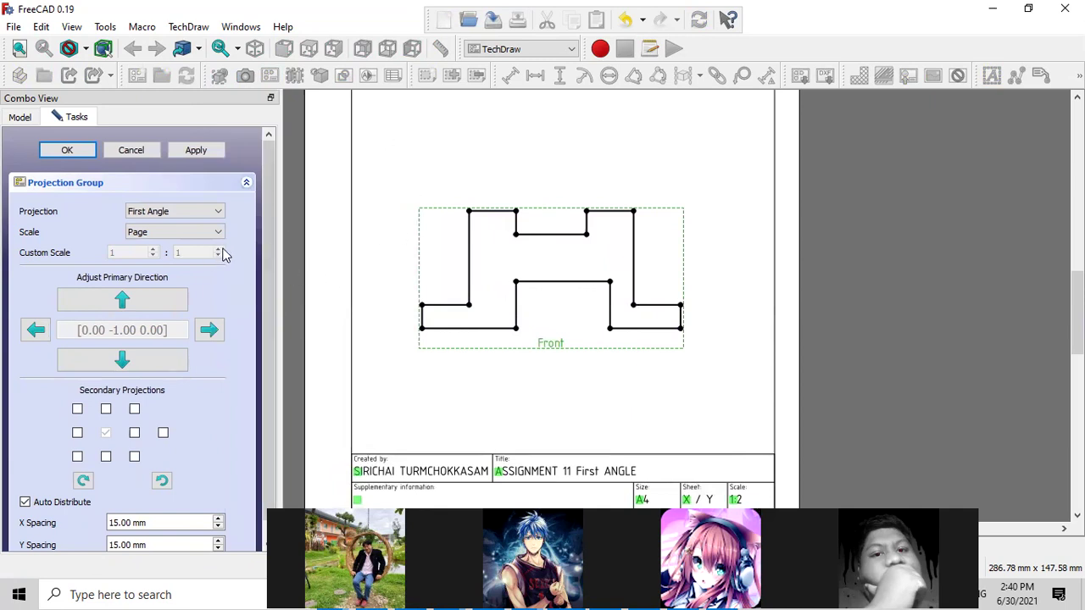
click(214, 216)
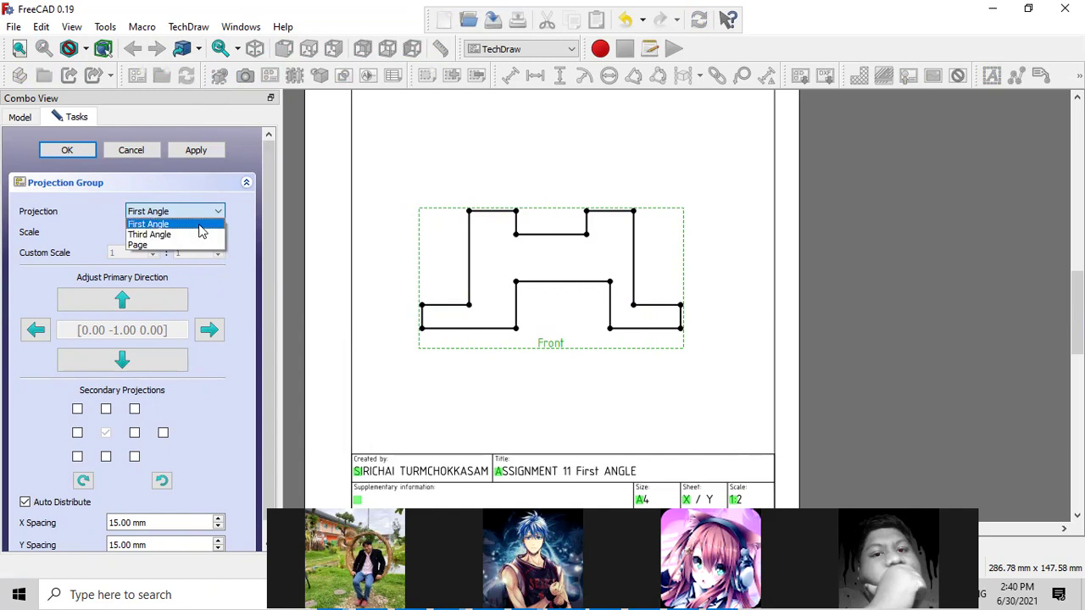
key(Escape)
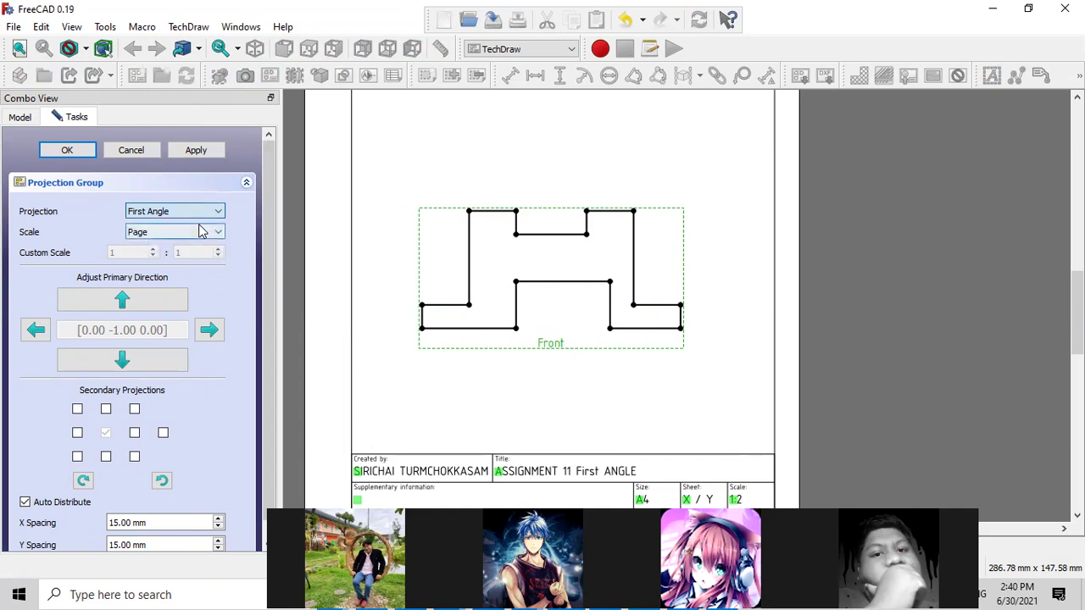
click(212, 216)
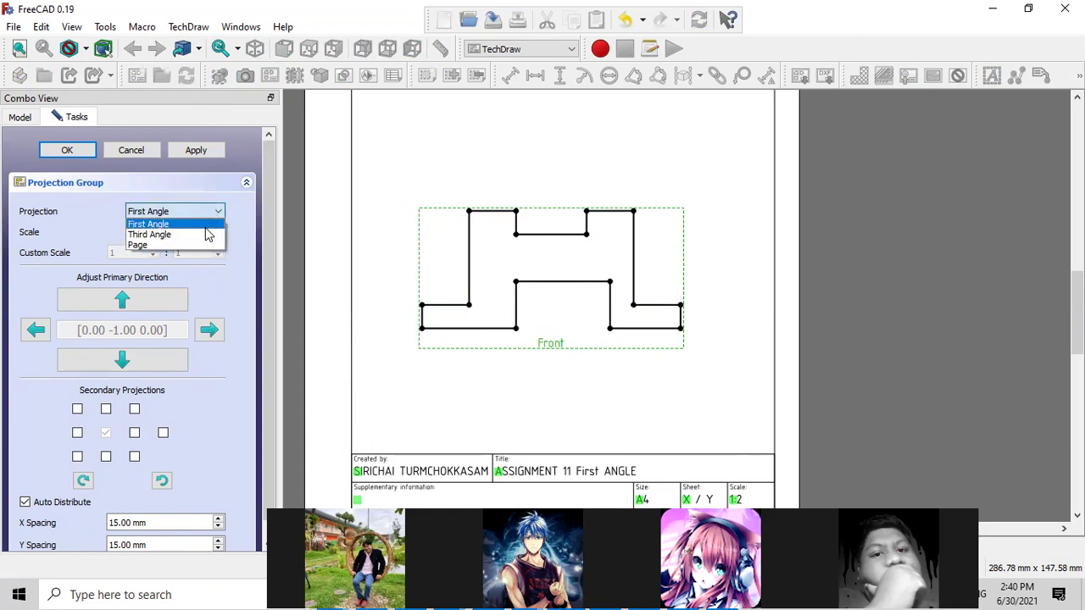
key(Escape)
click(214, 236)
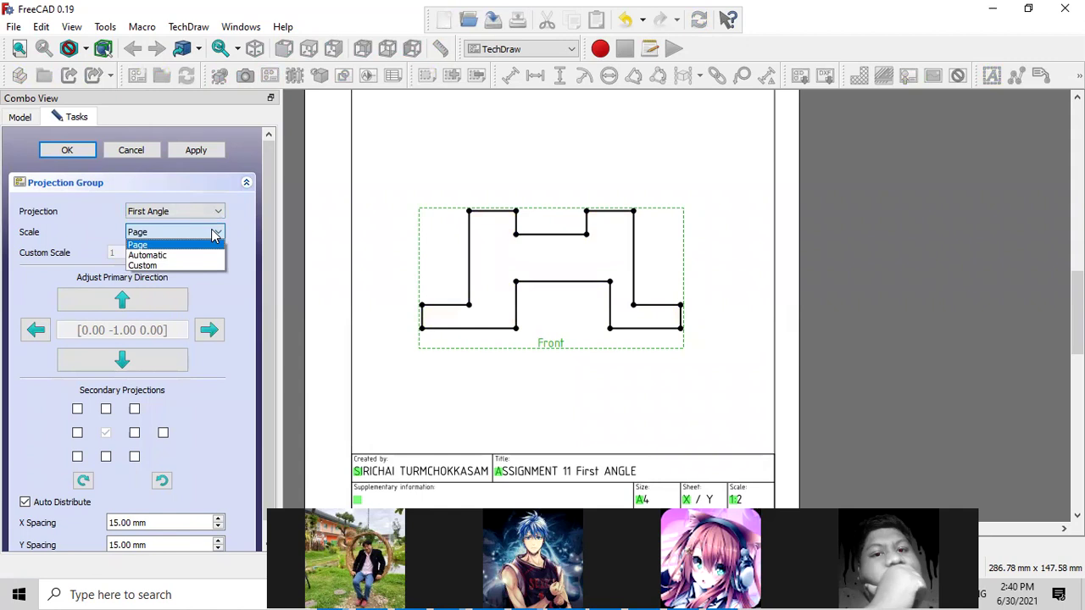
click(212, 268)
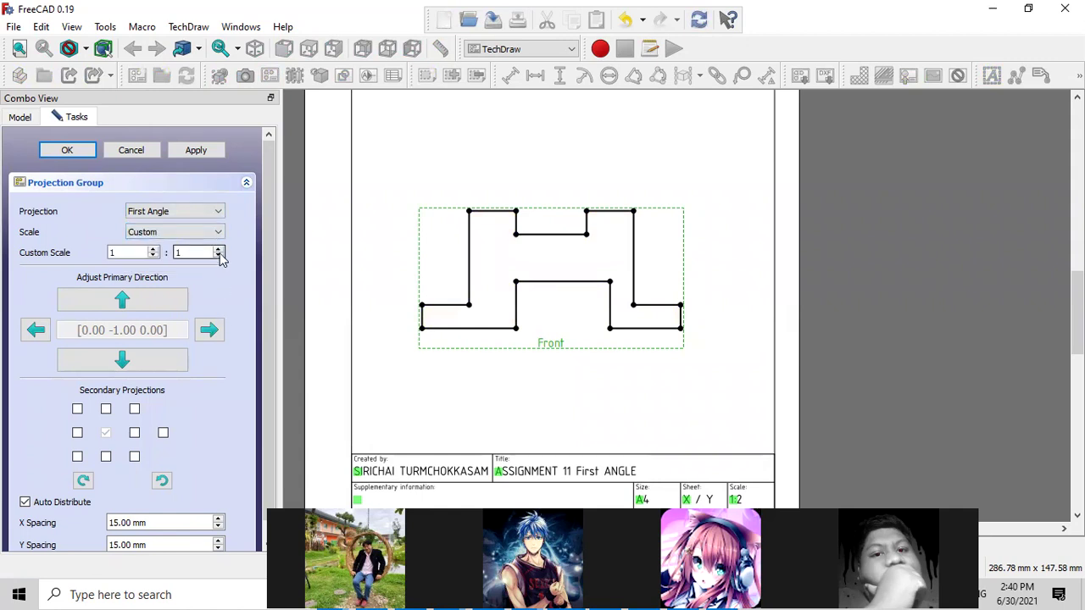
click(218, 250)
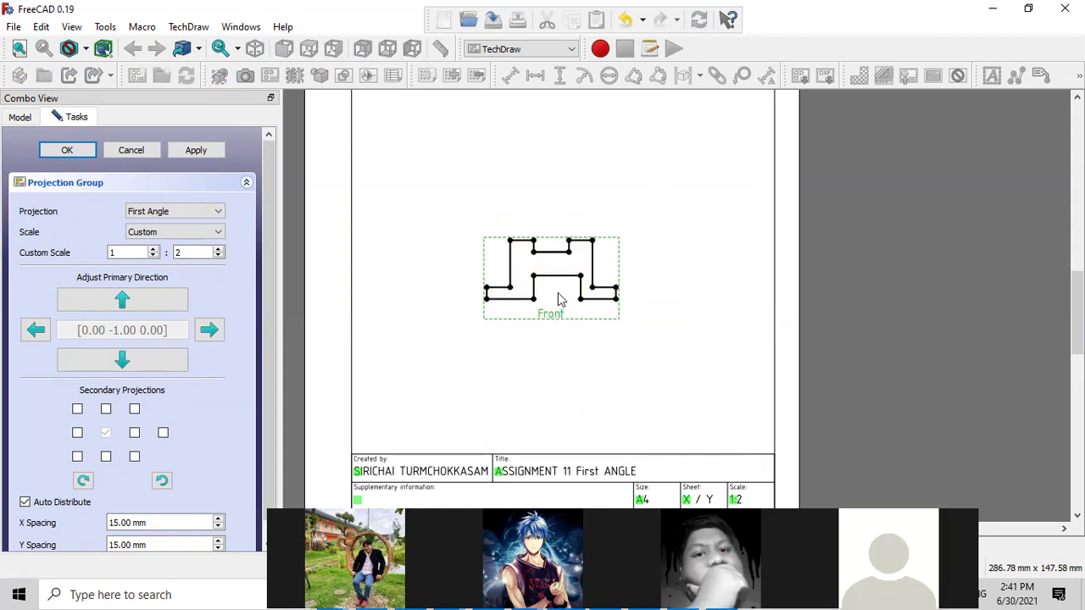
- Move the Front view up-right, add isometric, Right and Top views, and raise the Top view
mouse_move(544, 237)
middle_down()
mouse_move(583, 199)
mouse_move(551, 240)
middle_up()
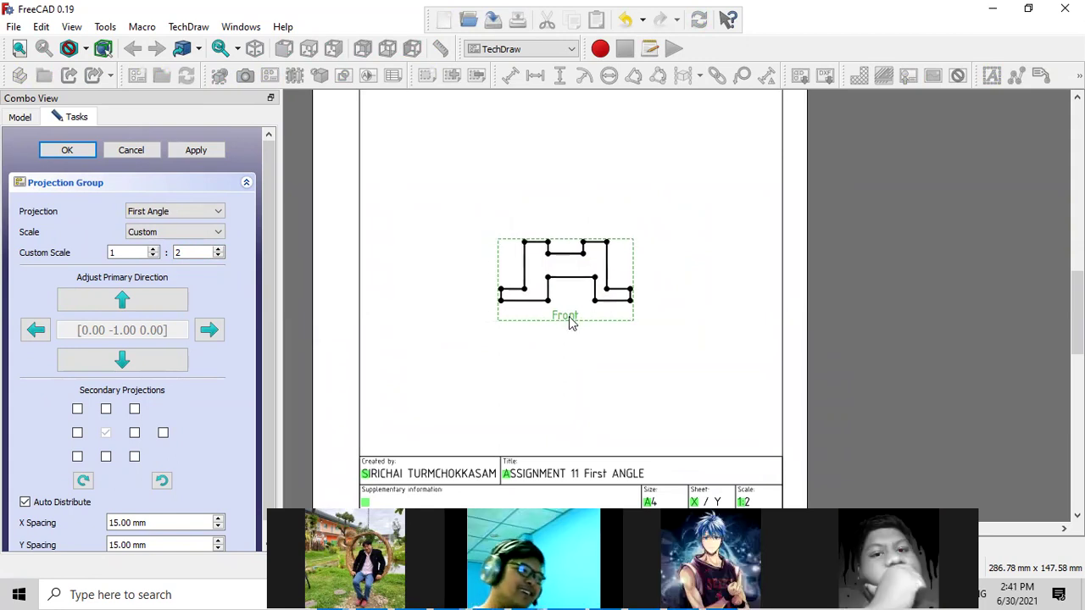
mouse_move(571, 322)
mouse_down()
mouse_move(640, 208)
mouse_move(683, 205)
mouse_up()
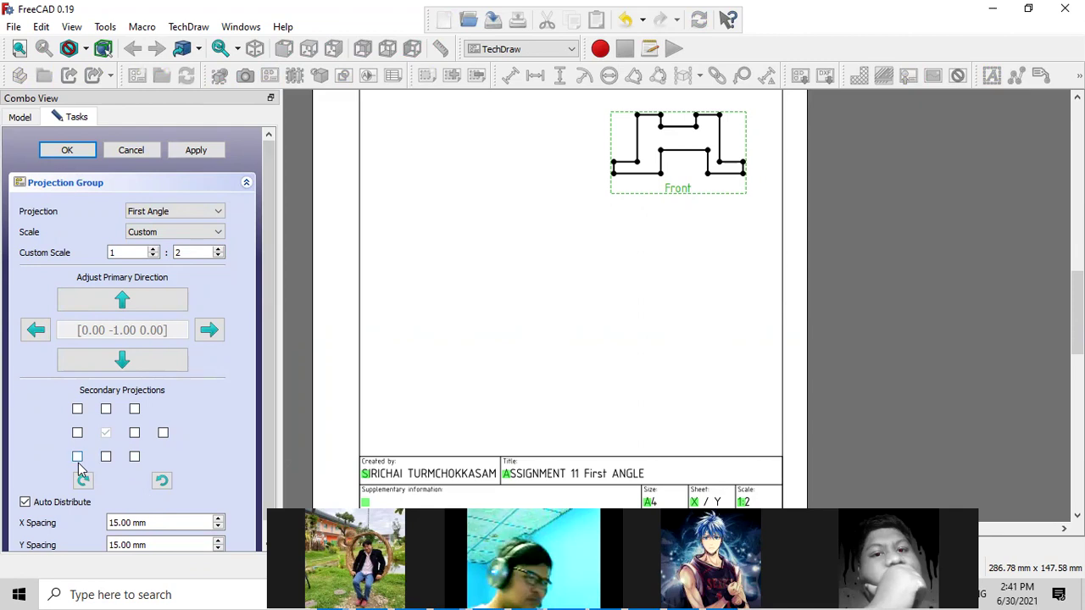
click(77, 460)
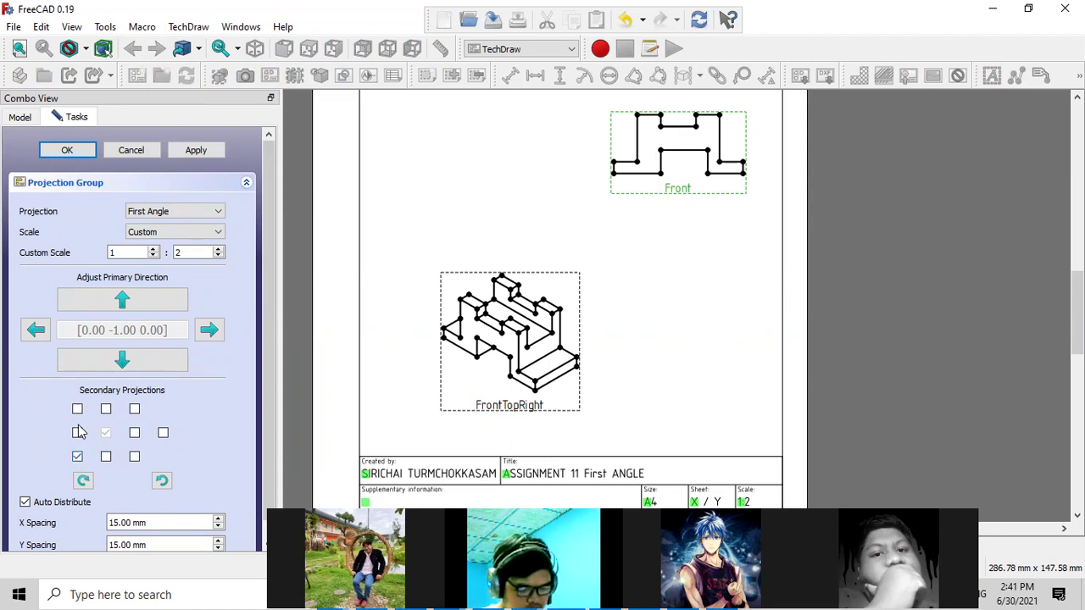
click(77, 433)
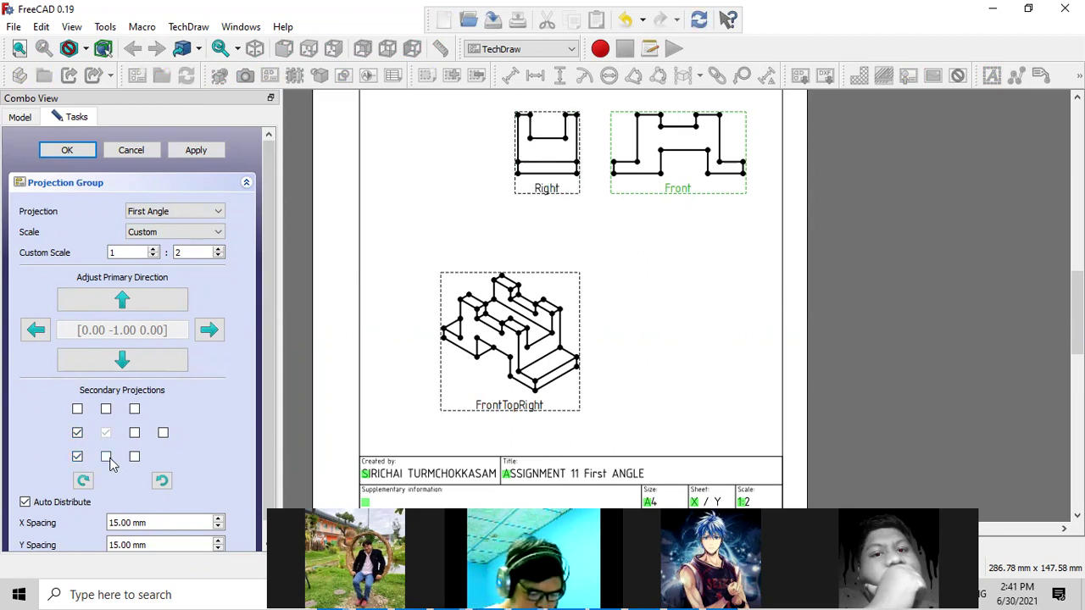
click(108, 460)
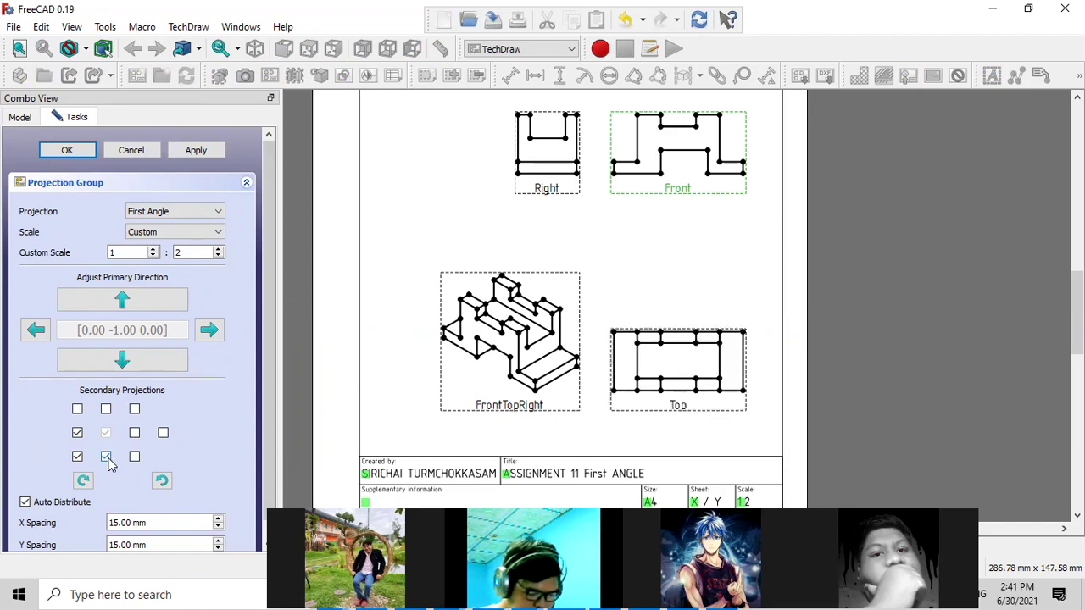
click(679, 356)
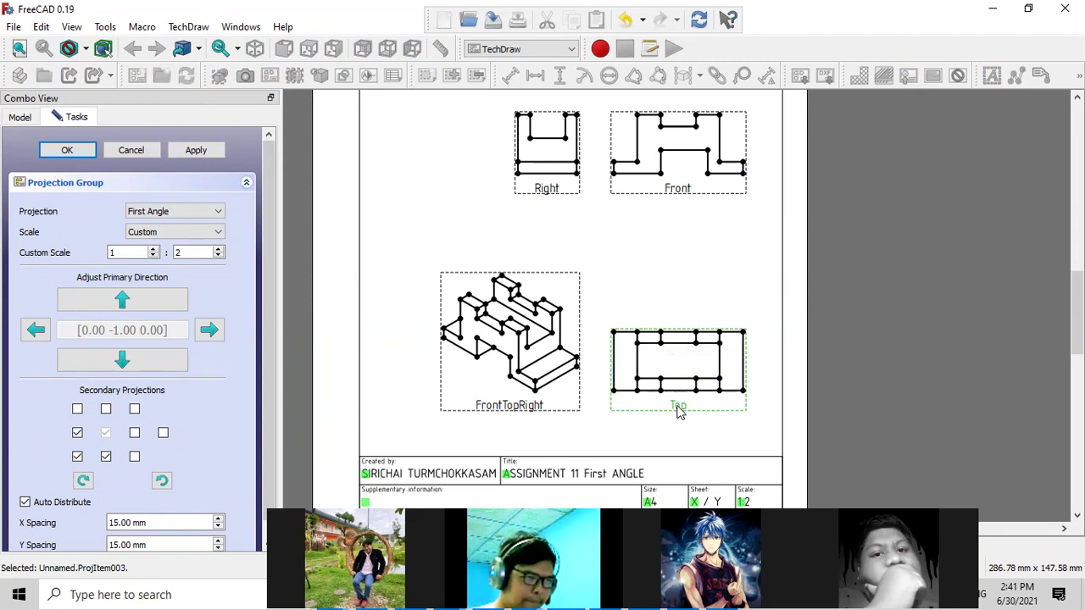
mouse_move(677, 410)
mouse_down()
mouse_move(658, 333)
mouse_move(687, 355)
mouse_move(684, 379)
mouse_up()
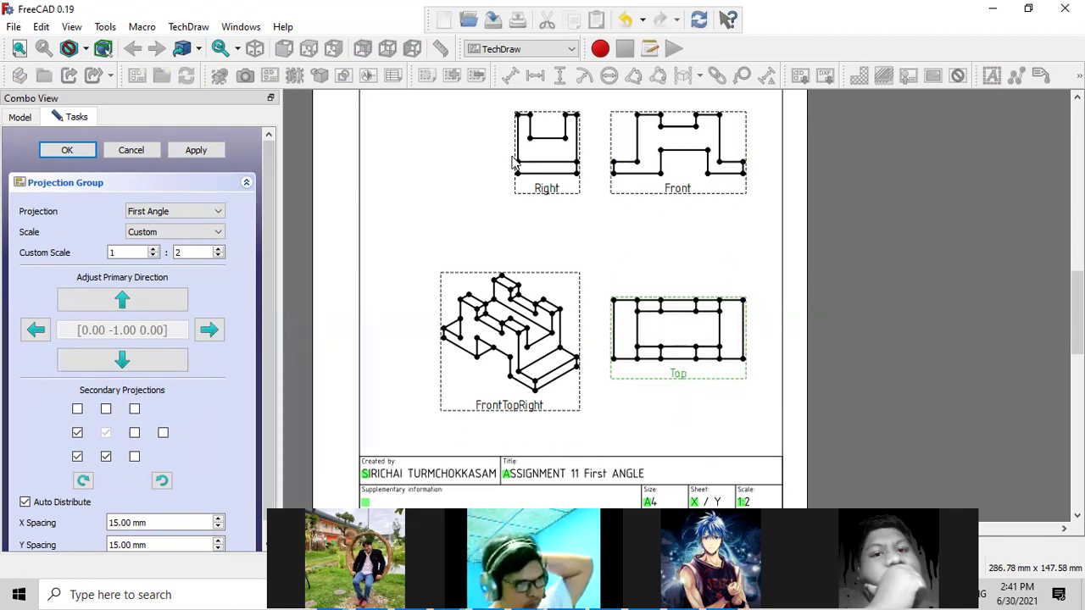
- Shift the Right view left of Front, keep First Angle, then show the projection-comparison slide 27
click(547, 194)
mouse_move(546, 195)
mouse_down()
mouse_move(493, 207)
mouse_move(513, 203)
mouse_up()
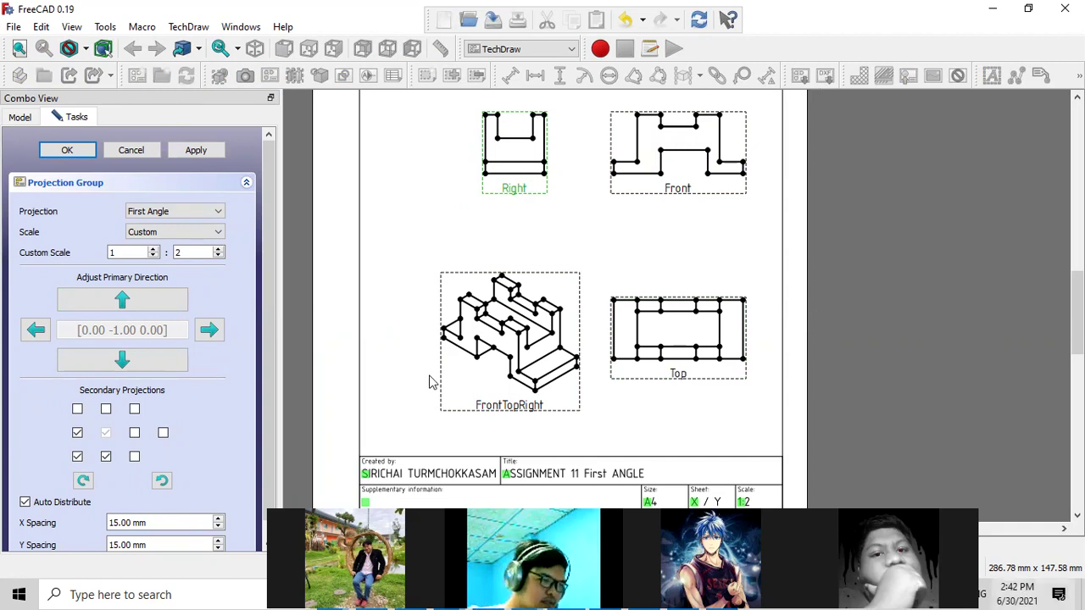
click(215, 218)
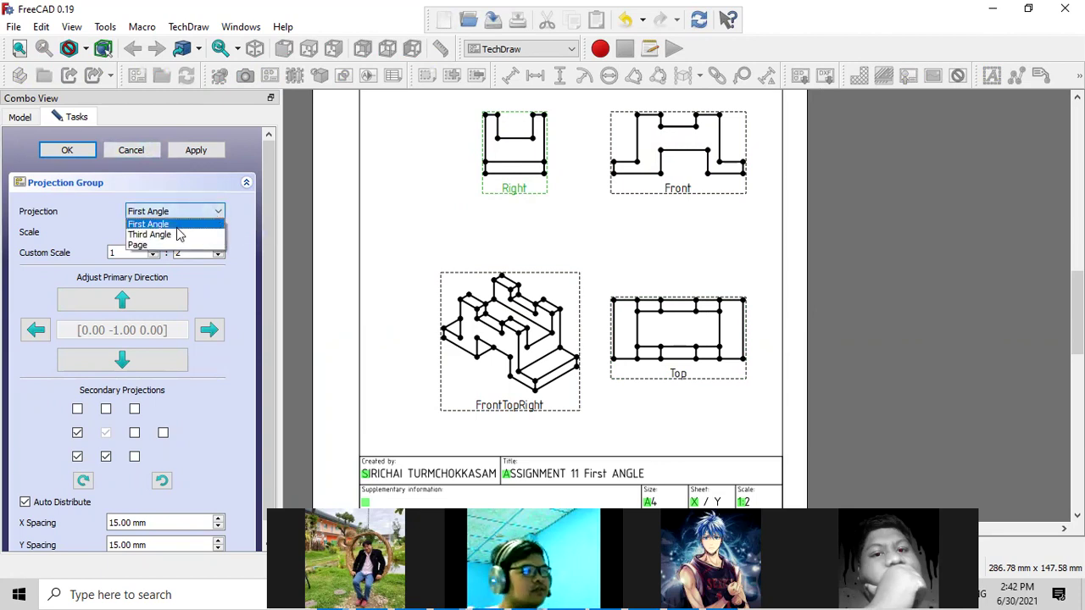
click(180, 223)
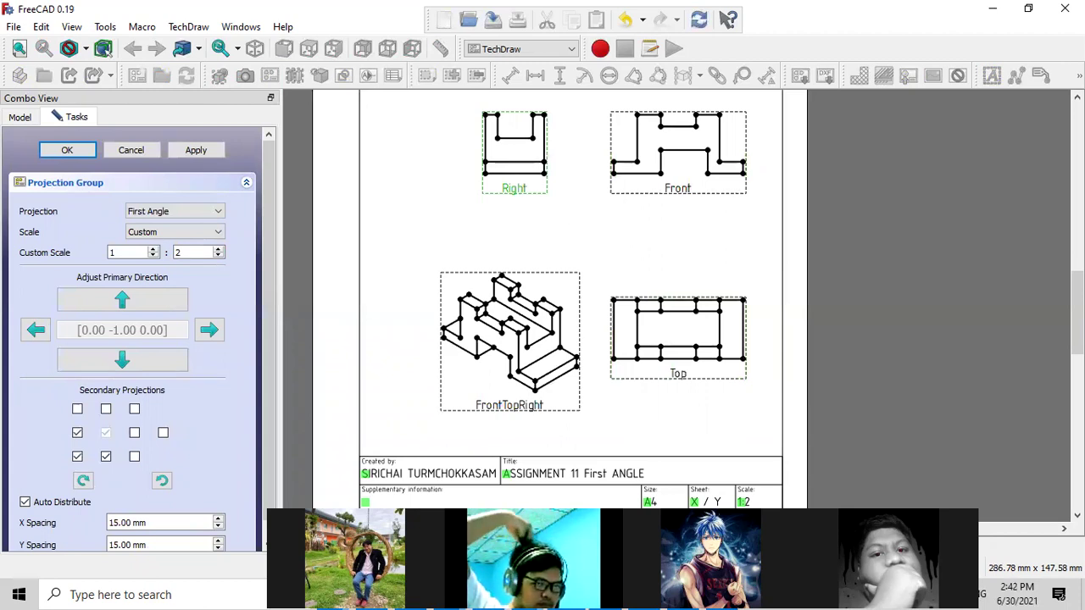
click(525, 594)
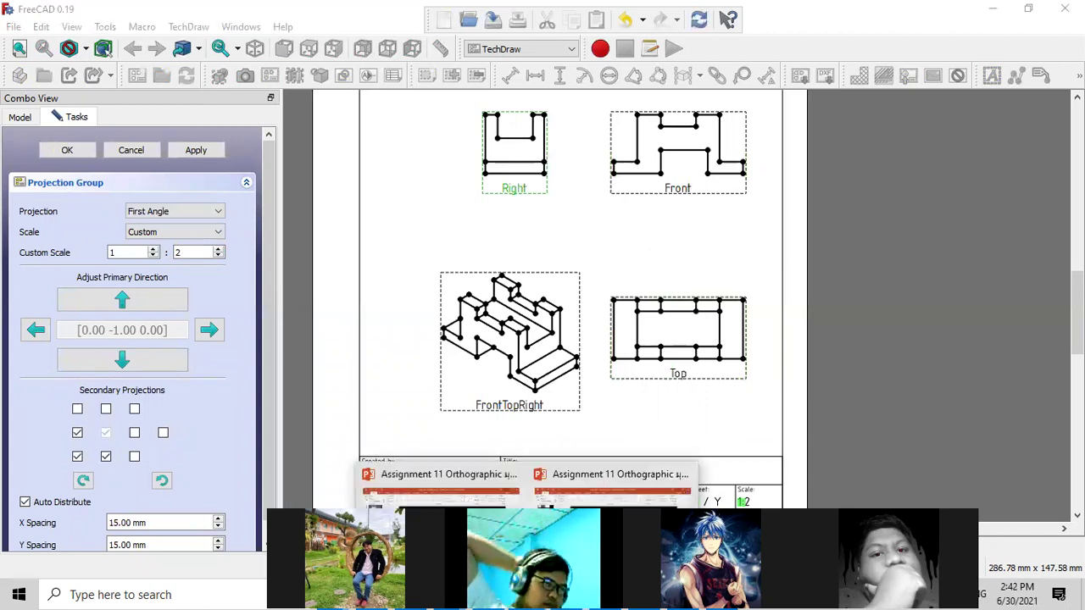
click(495, 476)
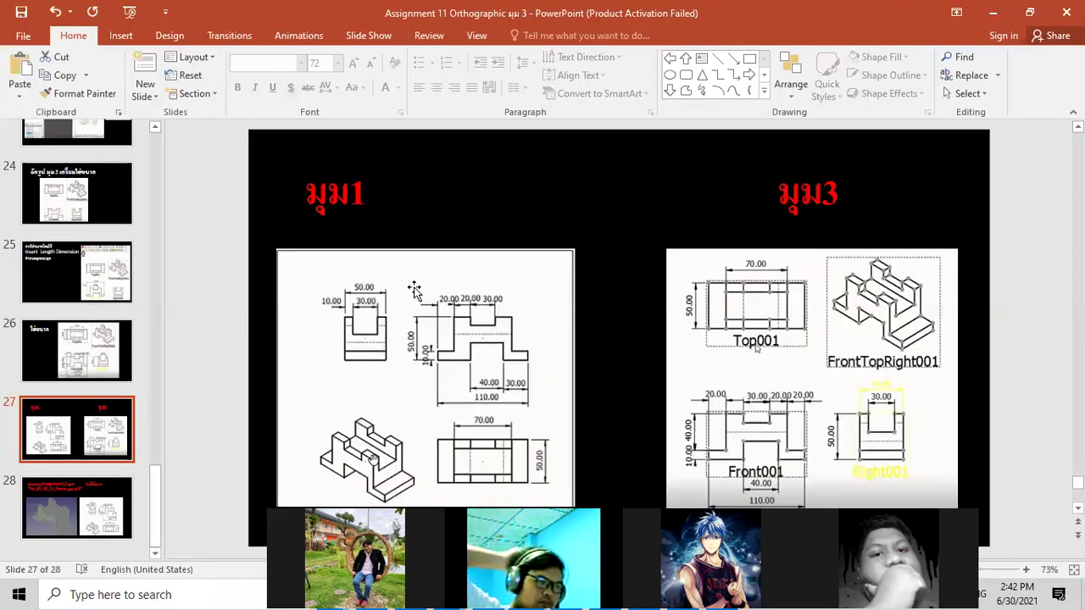
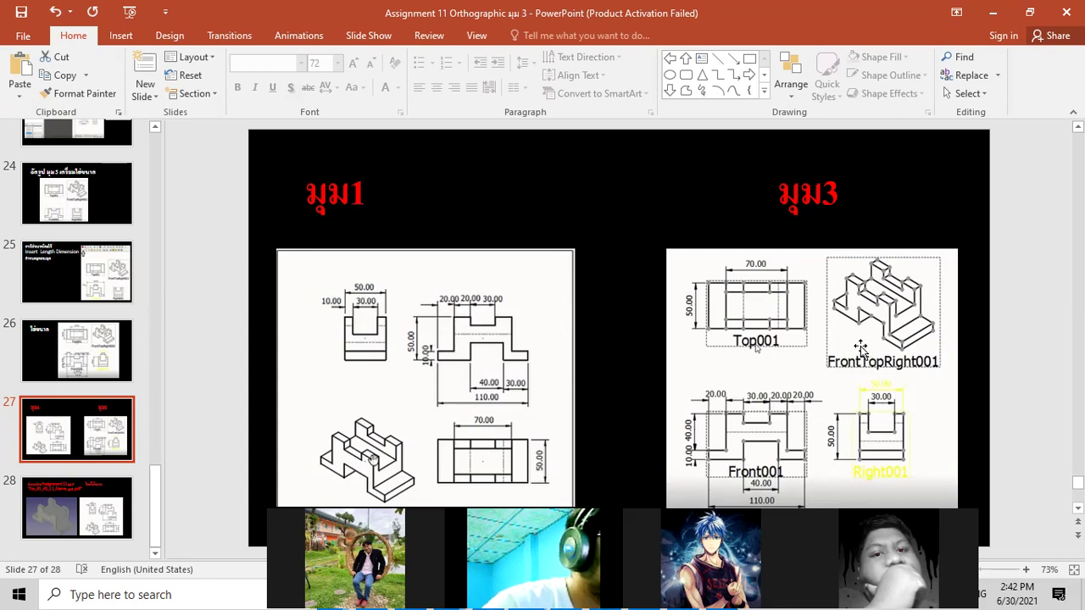
- Zoom around the first-angle sheet to check its four views at 1:2
click(992, 13)
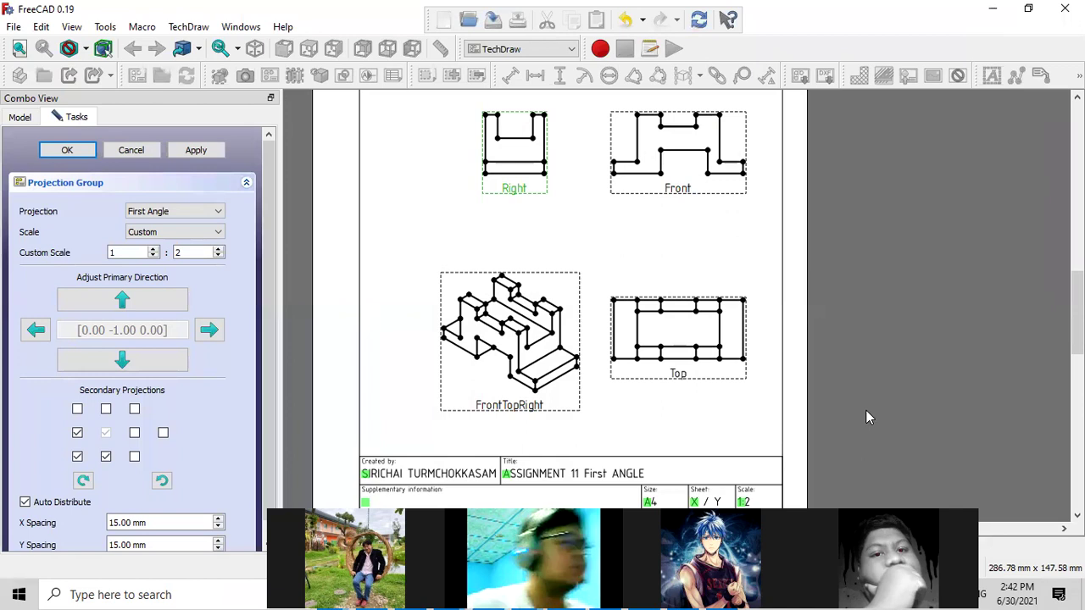
scroll(866, 413, up, 1)
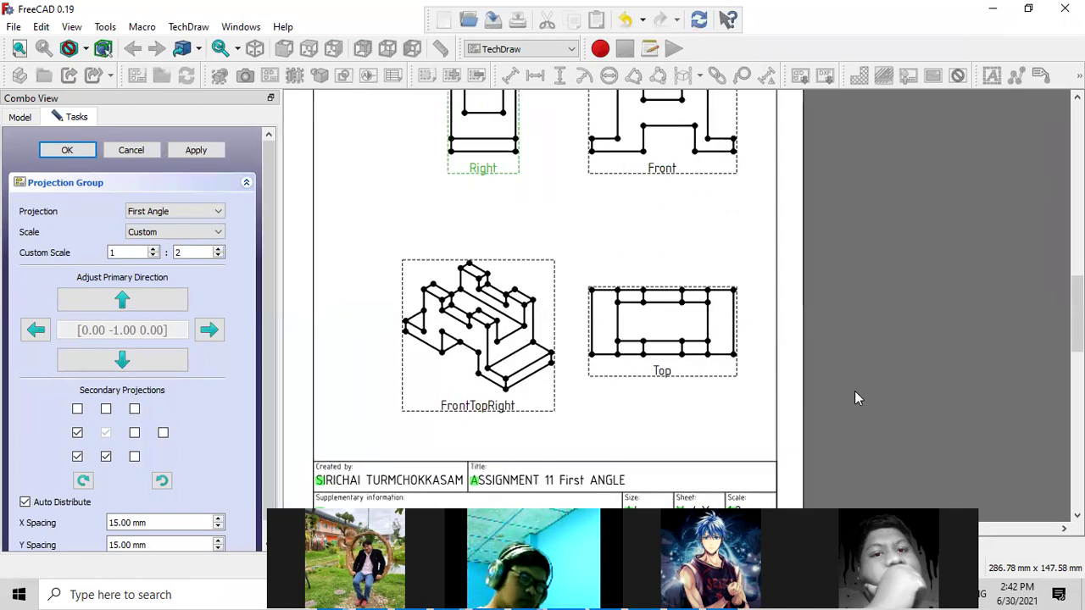
scroll(855, 391, down, 1)
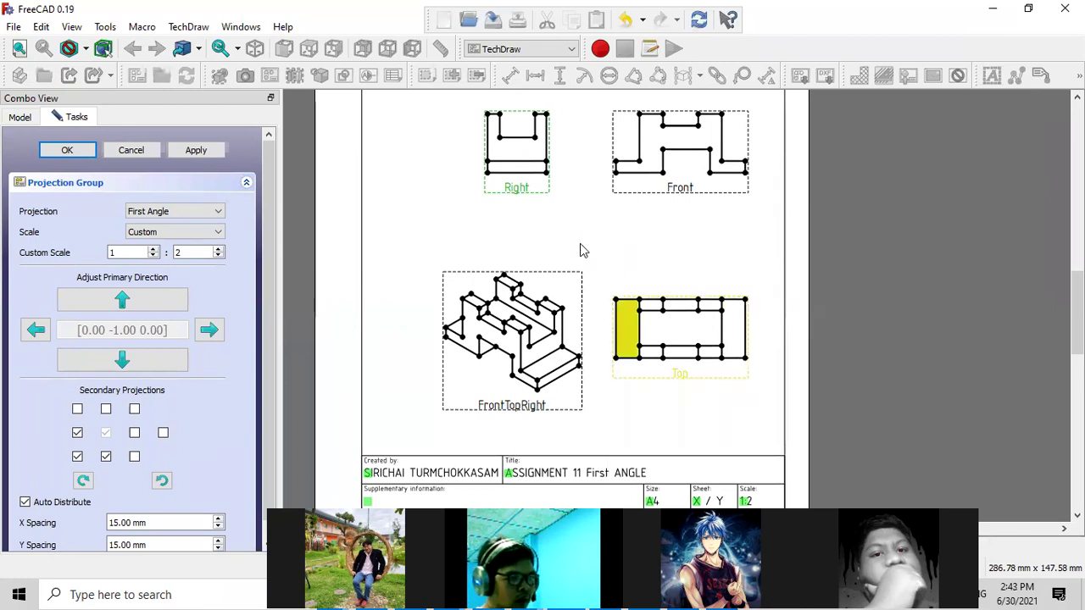
click(14, 26)
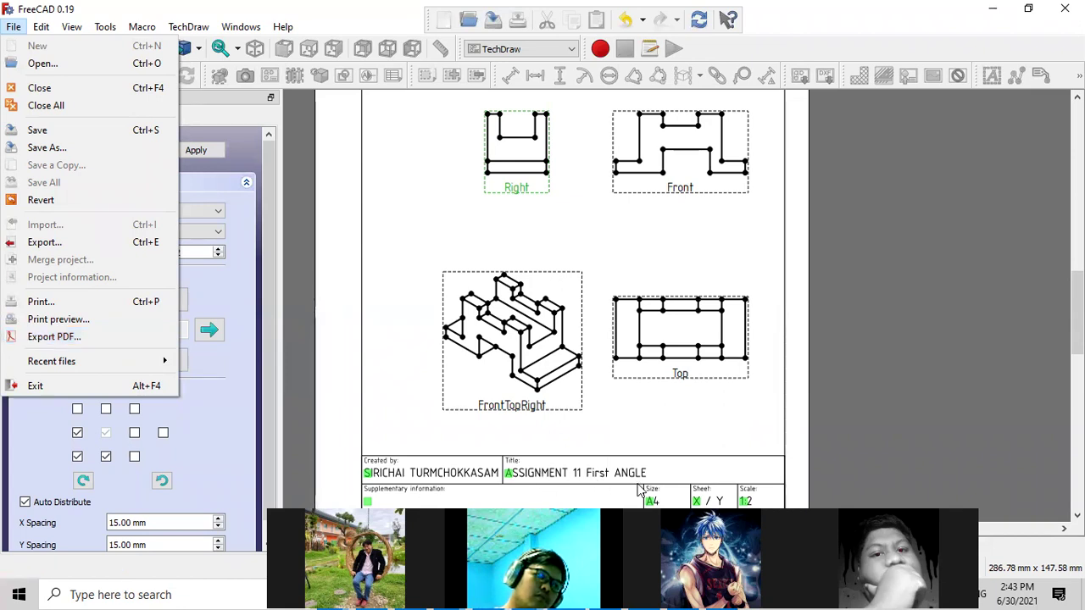
click(891, 385)
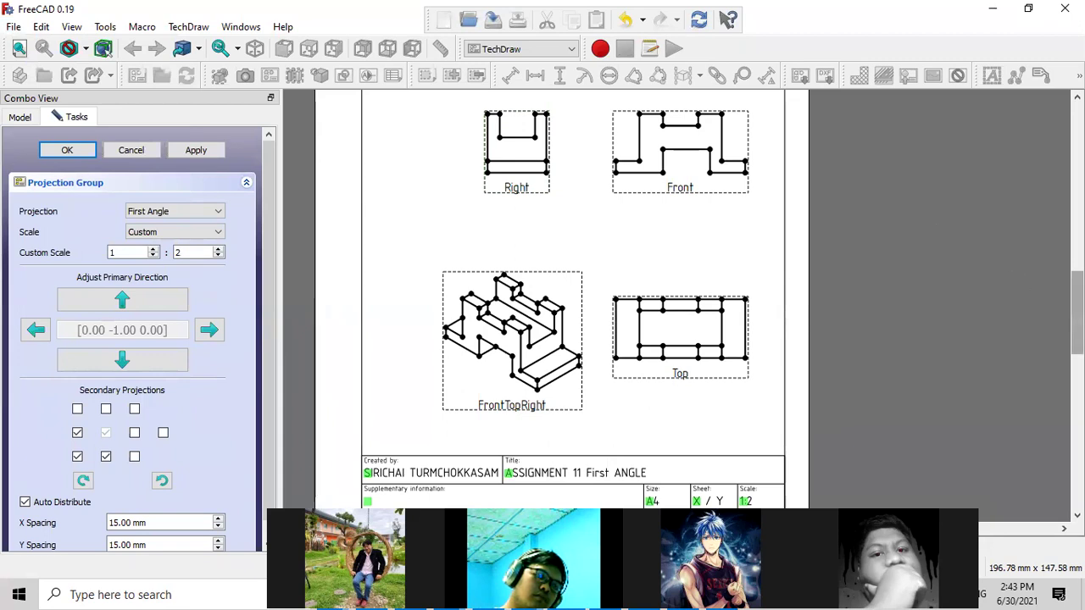
- Return to the PowerPoint lesson and show slide 29 on entering the 1:2 scale
click(1077, 96)
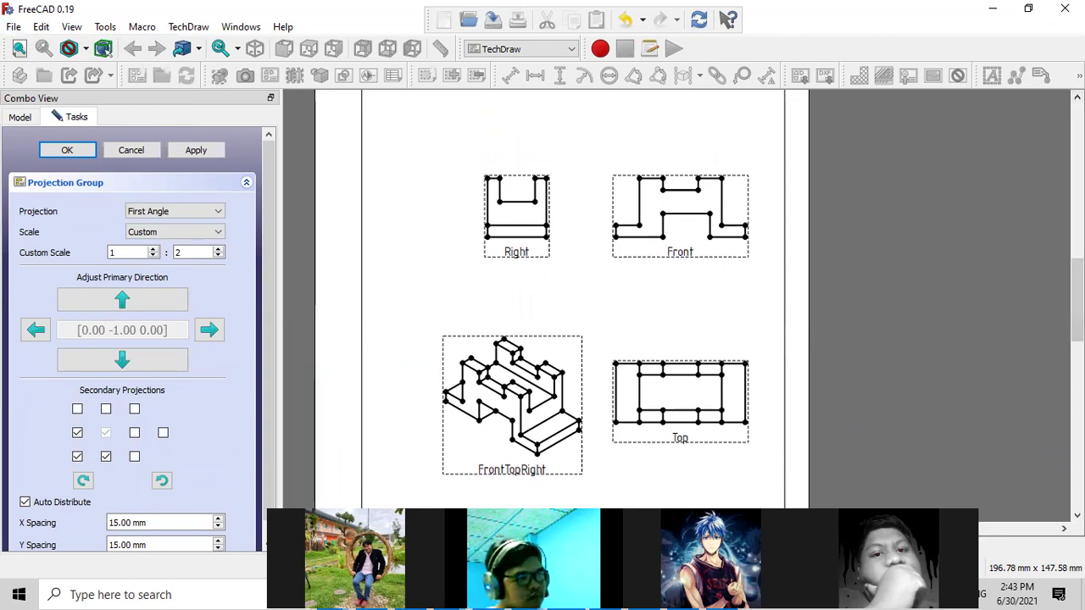
click(423, 473)
drag(153, 287, 151, 319)
click(121, 403)
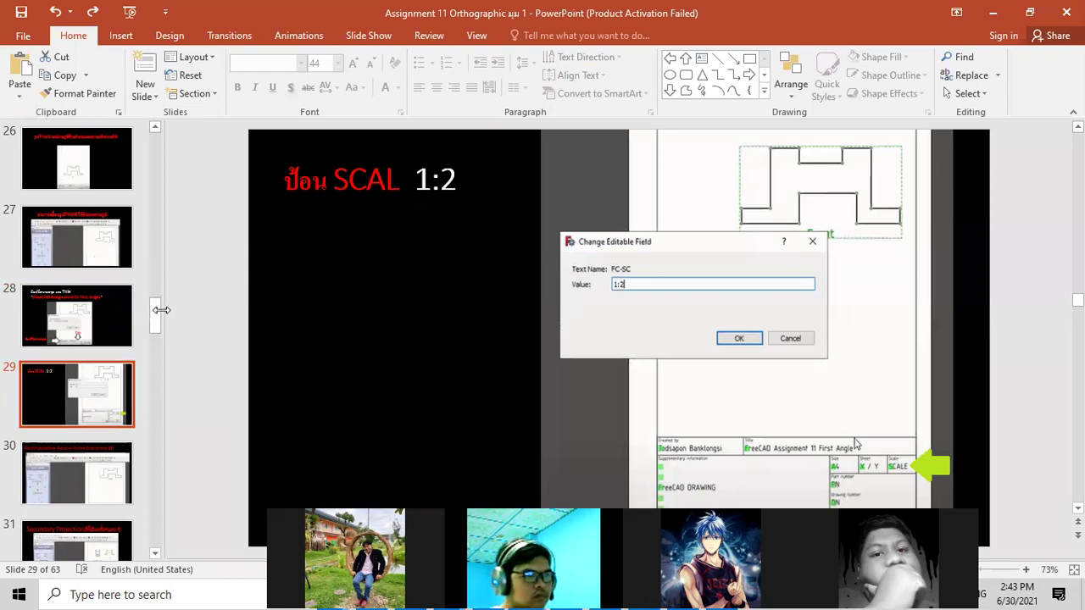
- Review slides 35–38 on Hard Hidden and TechDraw preferences, ending on slide 35, then return to FreeCAD
drag(161, 310, 169, 359)
click(116, 297)
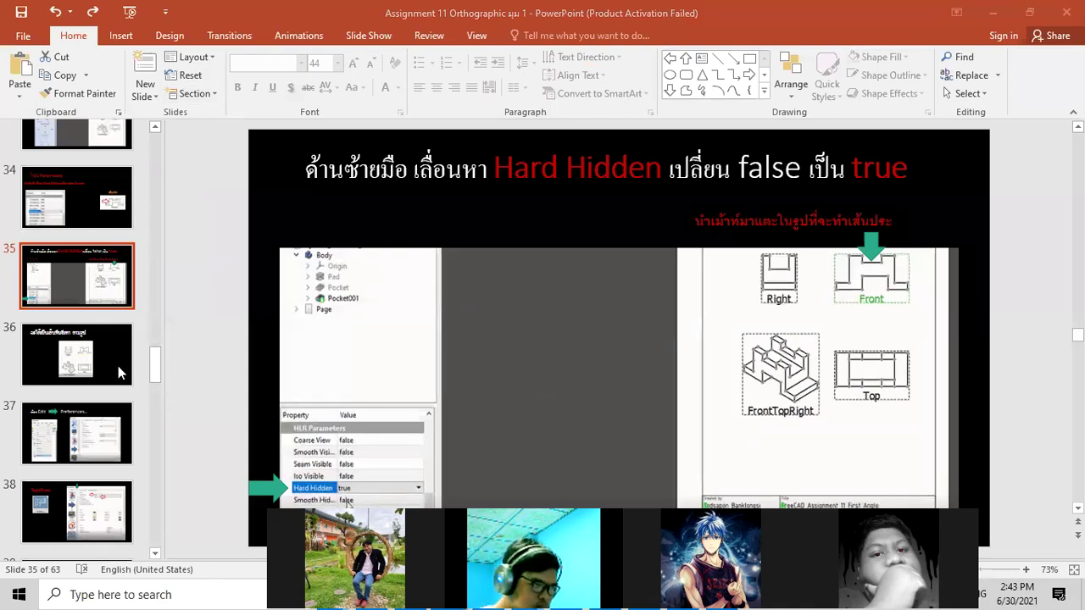
scroll(127, 339, down, 3)
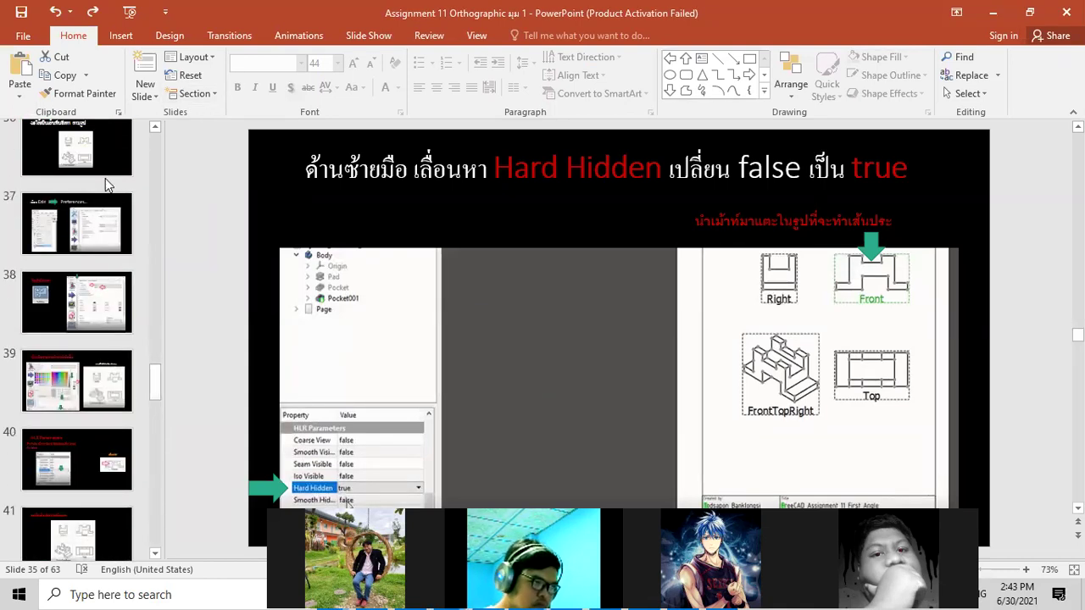
click(105, 174)
click(78, 310)
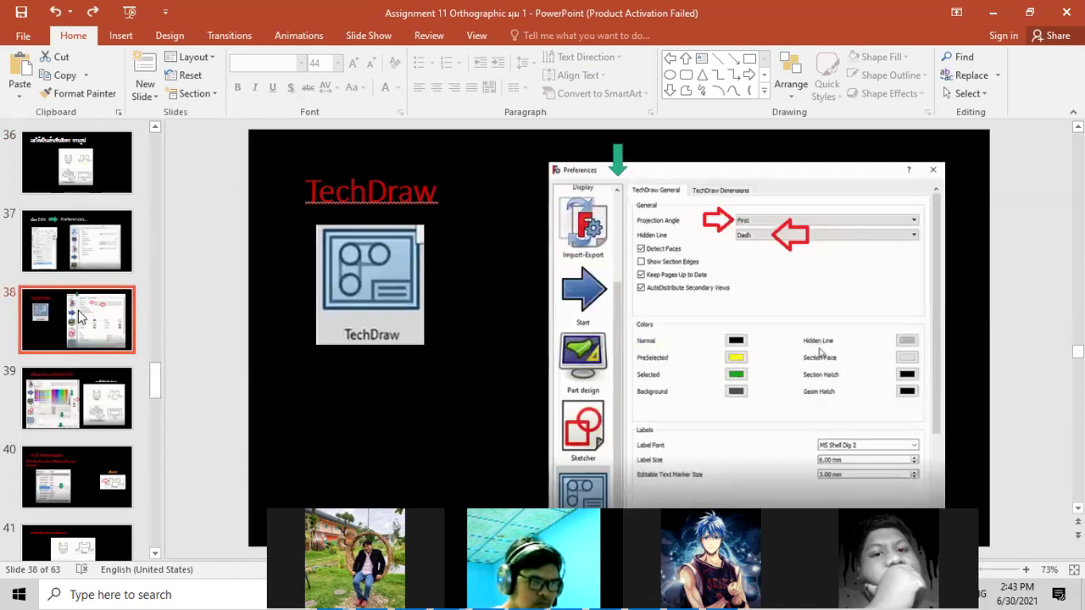
key(Up)
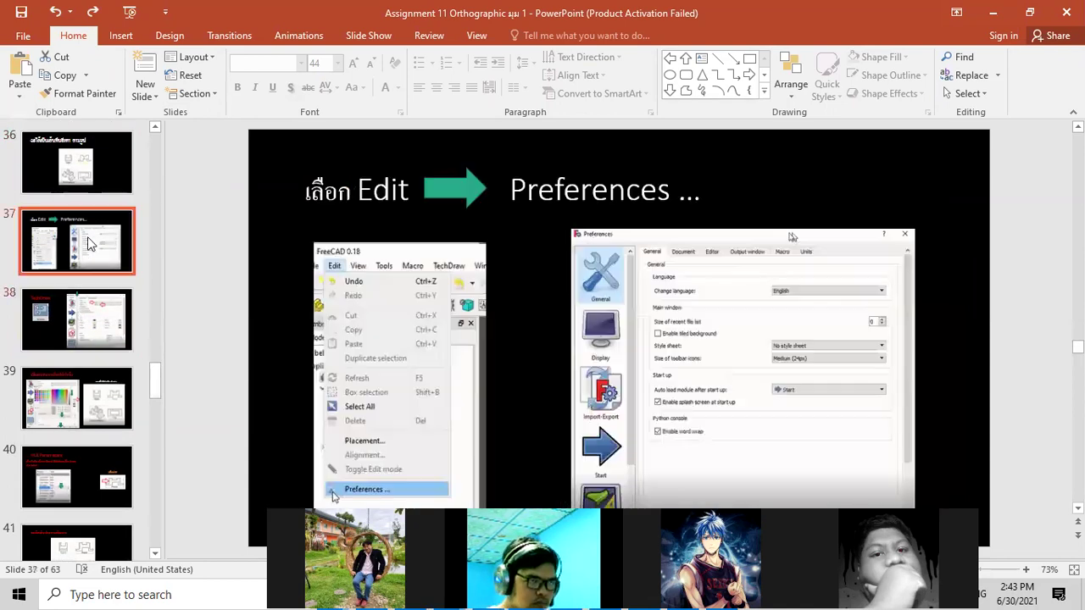
mouse_move(154, 379)
mouse_down()
mouse_move(154, 345)
mouse_move(154, 376)
mouse_up()
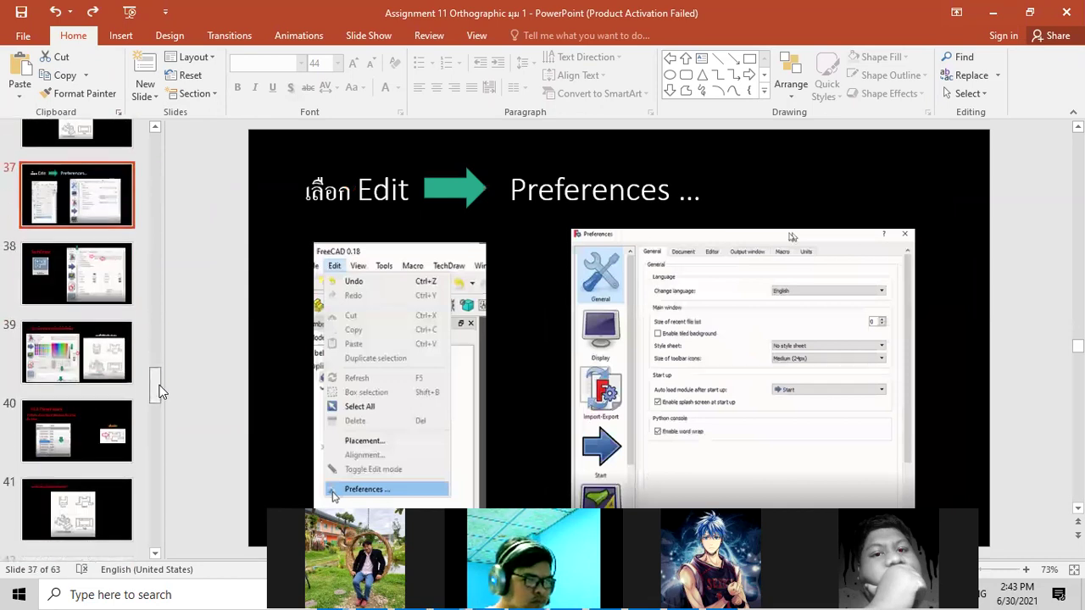
click(88, 240)
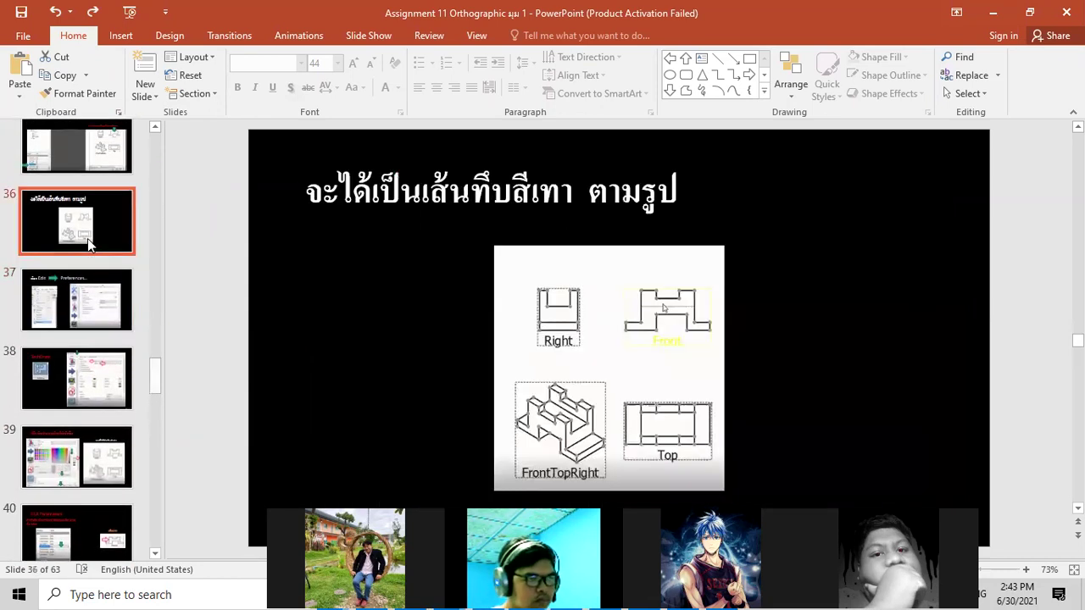
click(82, 167)
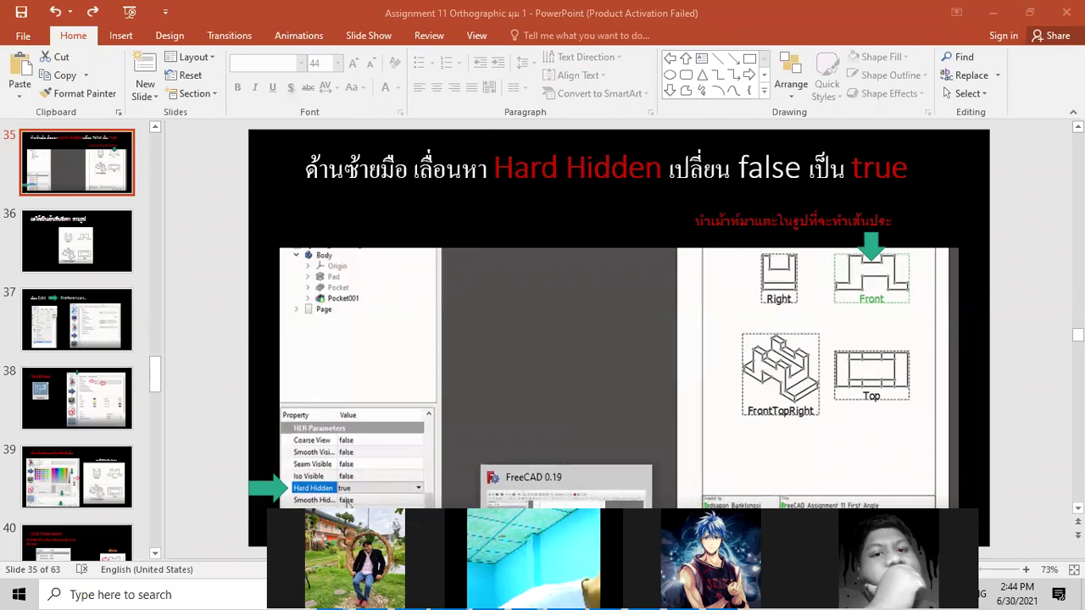
click(583, 495)
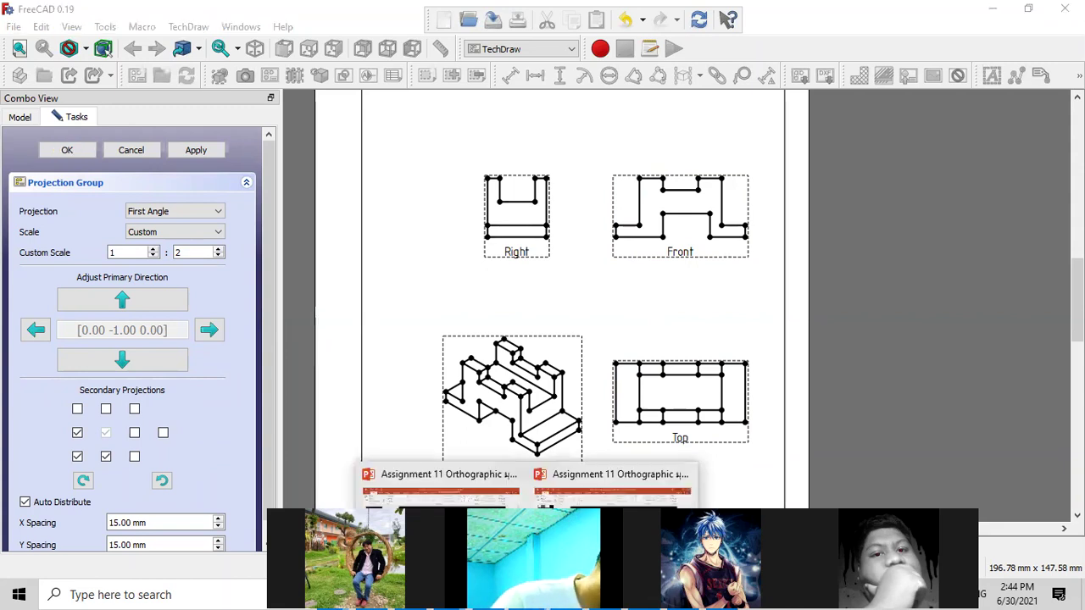
- Hide PowerPoint and select the face of the Front view on the sheet
click(437, 492)
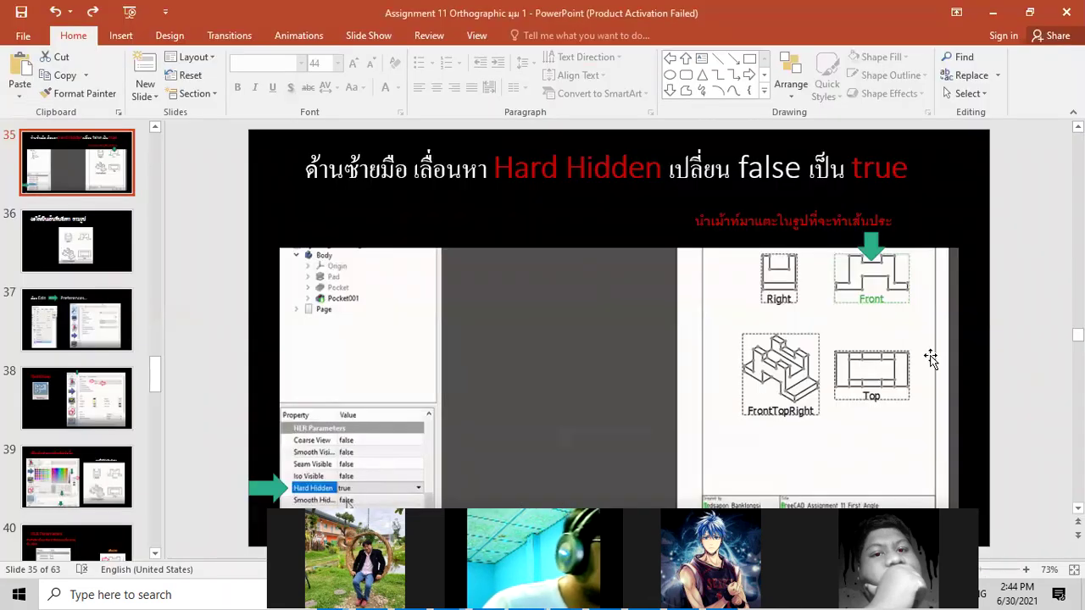
click(1000, 10)
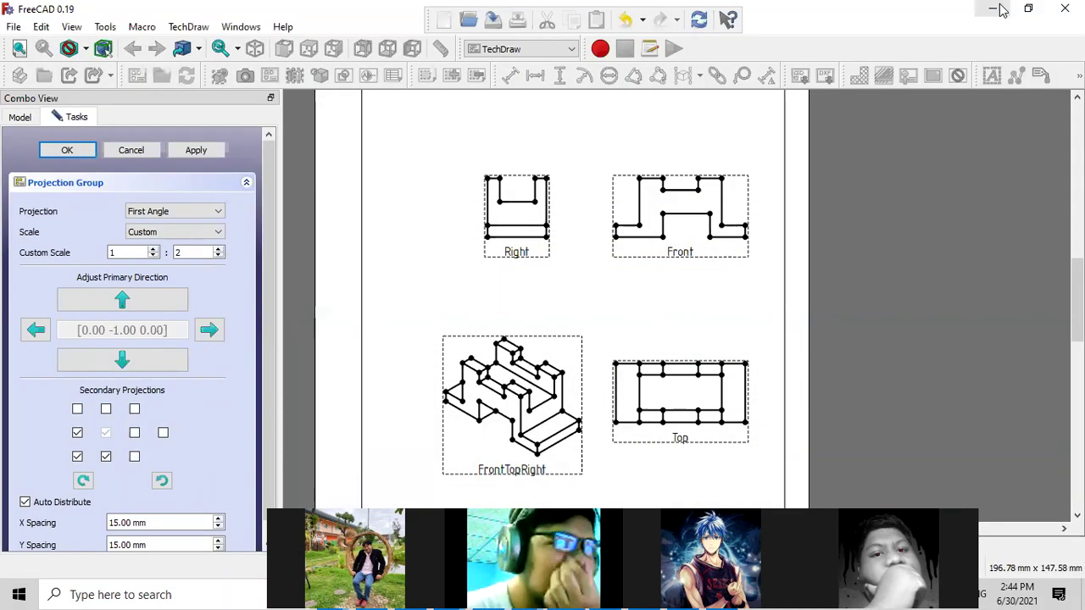
click(699, 207)
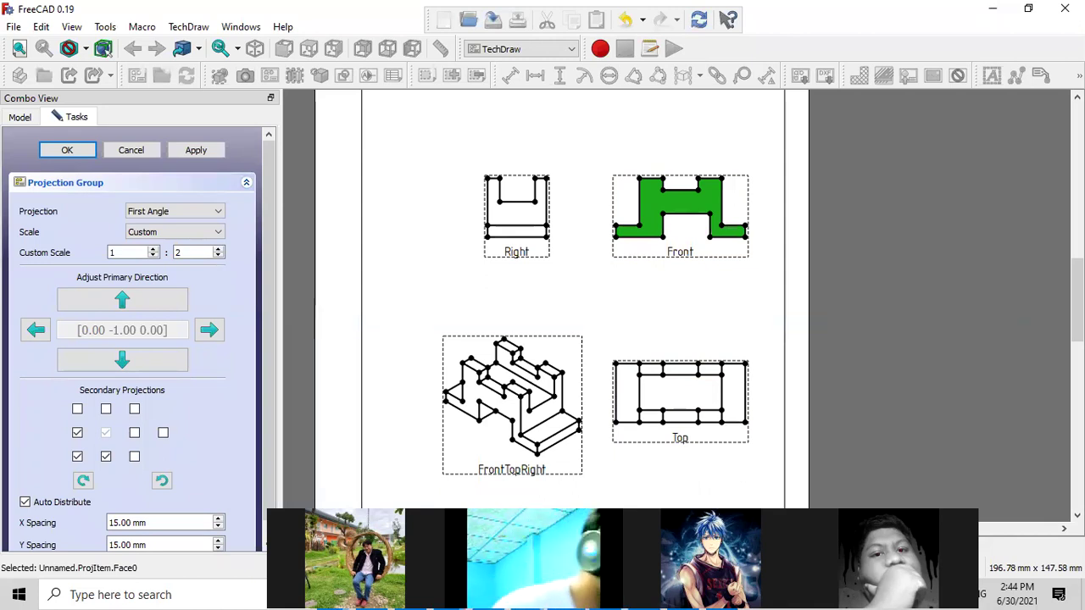
- Check slides 35 and 36, then show FreeCAD's Model tree and property list
click(525, 595)
click(437, 490)
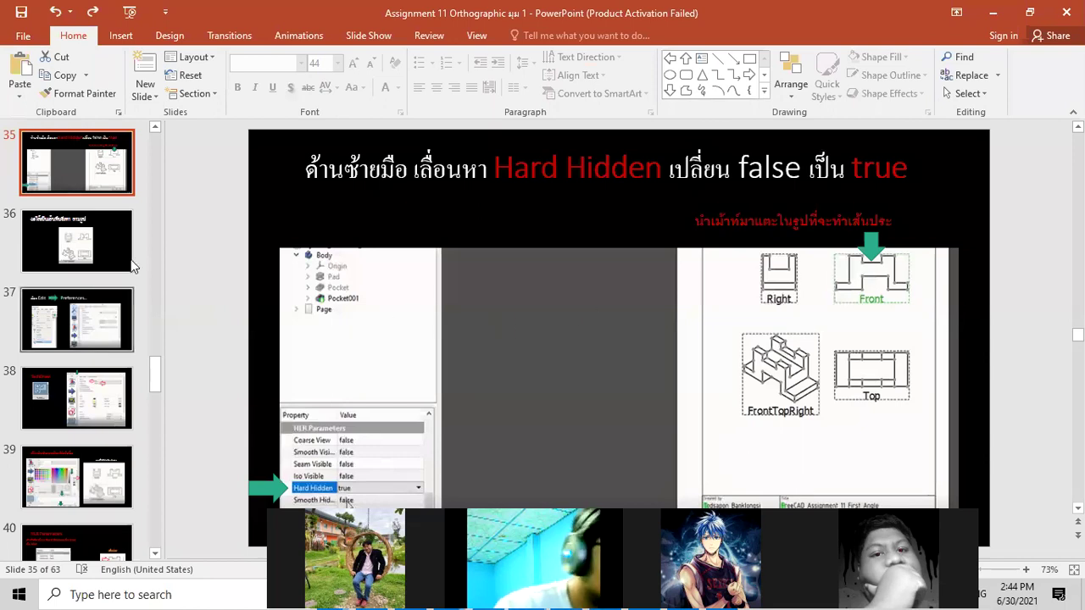
click(110, 245)
click(96, 174)
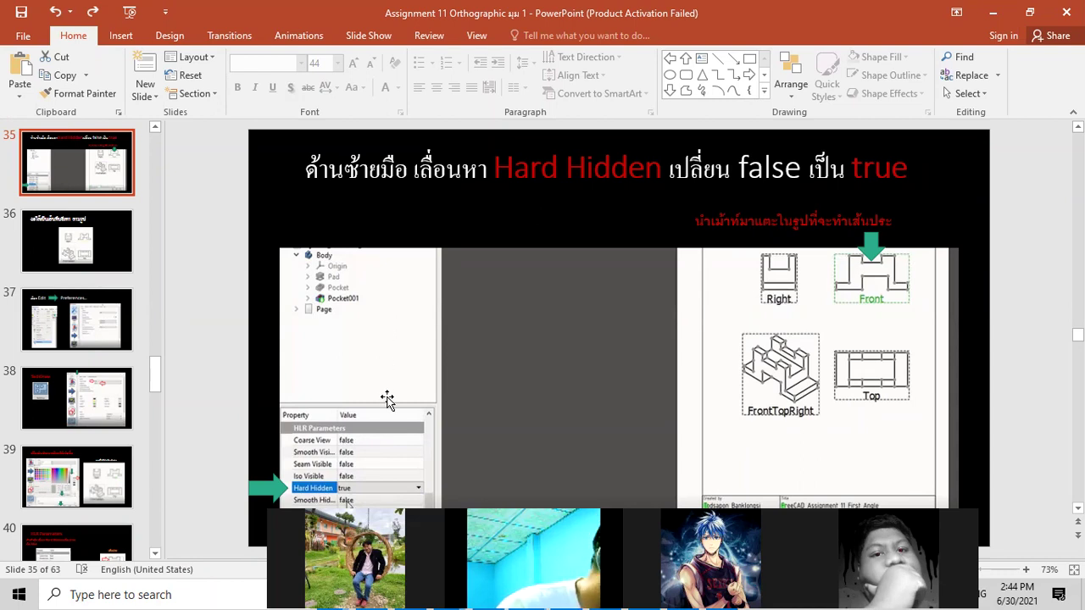
click(994, 18)
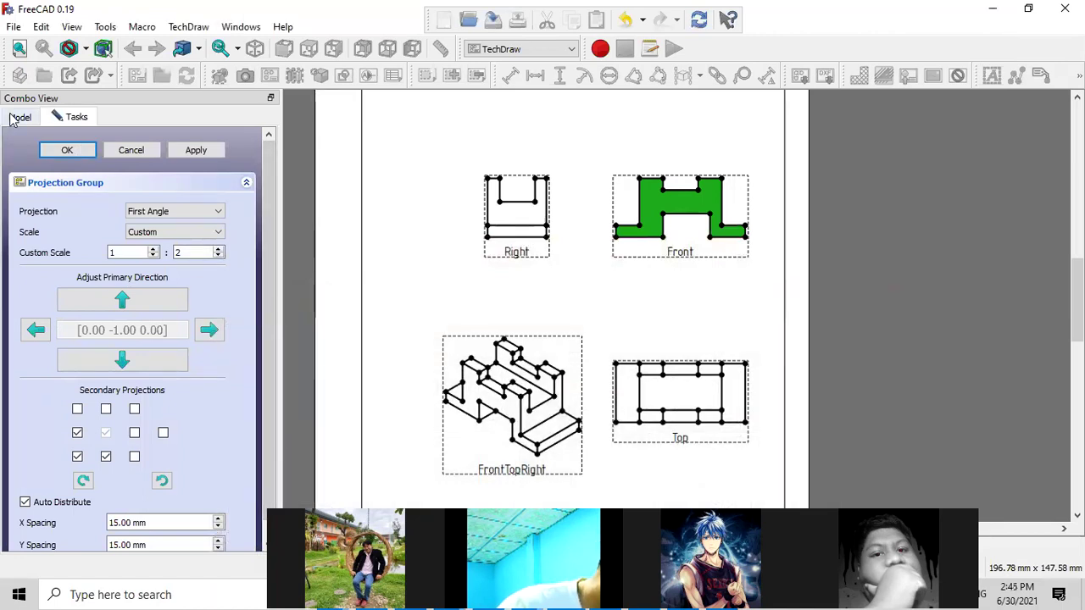
click(20, 117)
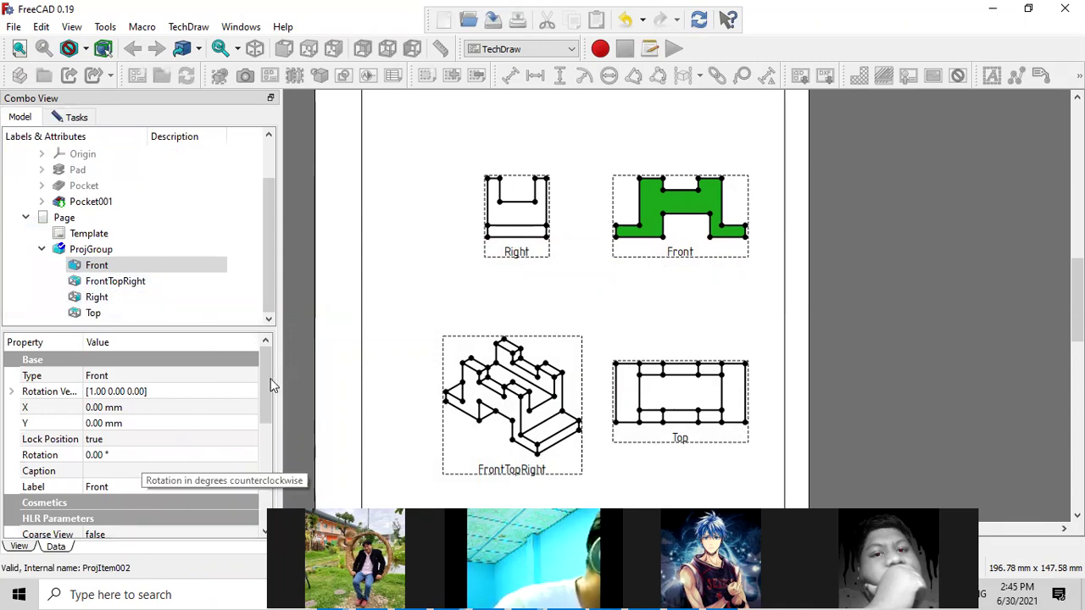
- Scroll the Front view's Data properties to HLR Parameters and set Hard Hidden to true
scroll(273, 398, down, 1)
scroll(273, 398, down, 1)
scroll(276, 405, down, 2)
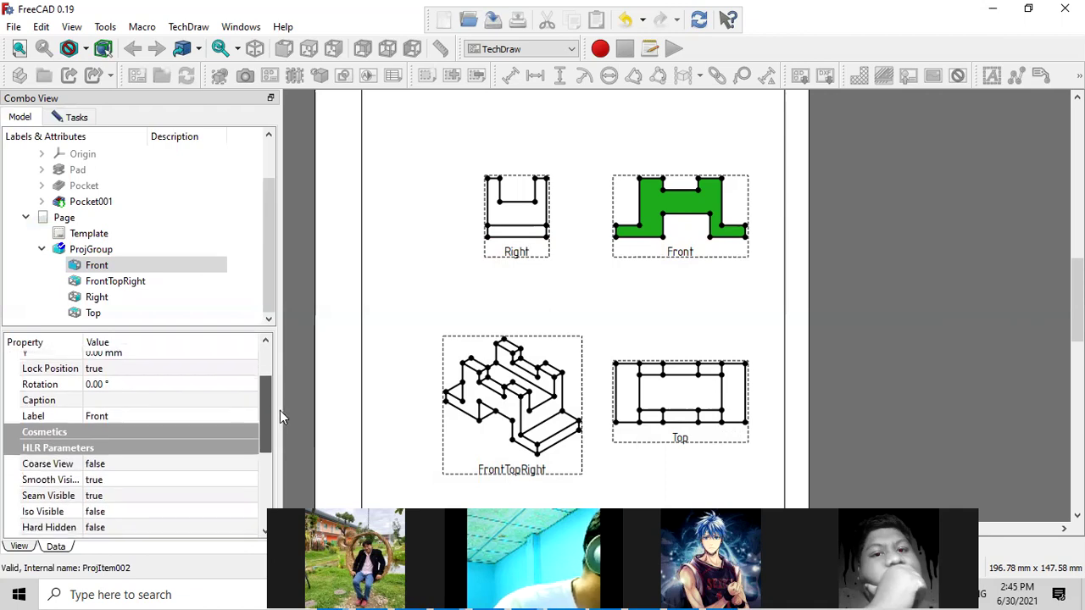
scroll(280, 423, down, 2)
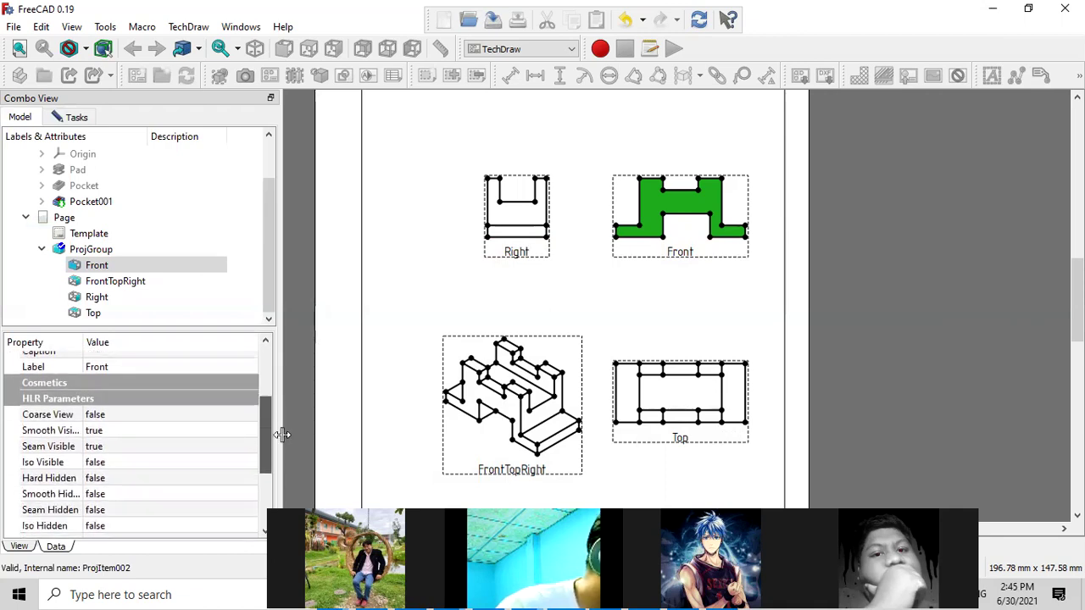
scroll(283, 439, down, 1)
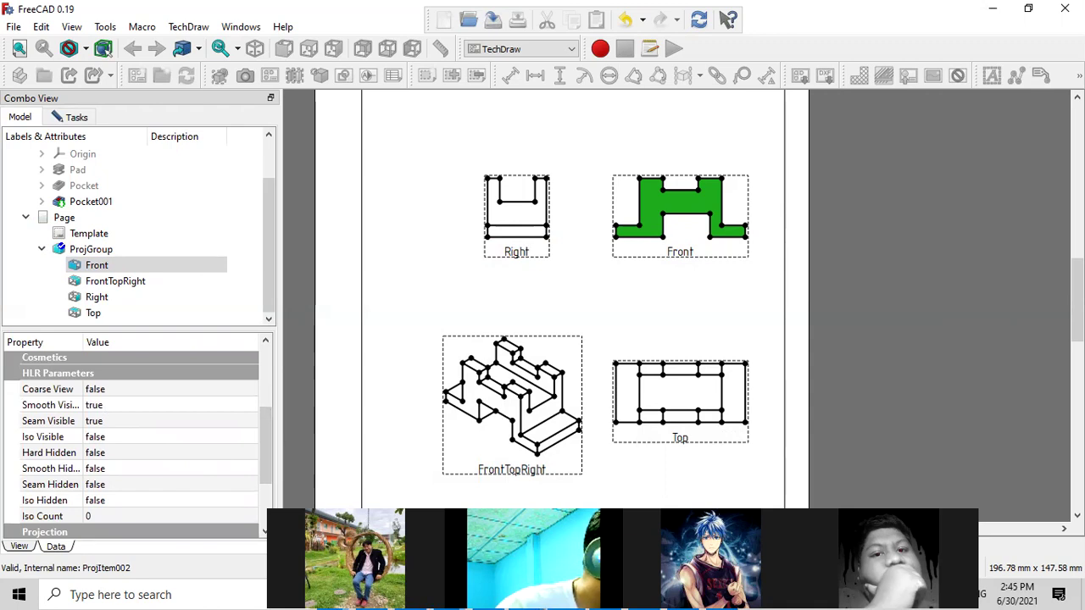
click(500, 474)
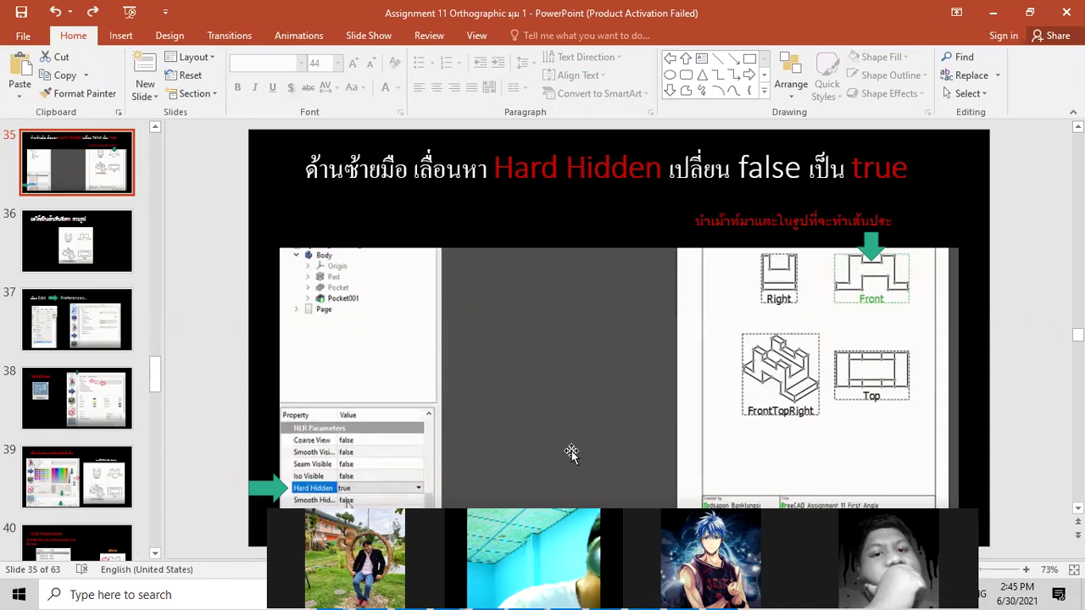
click(993, 12)
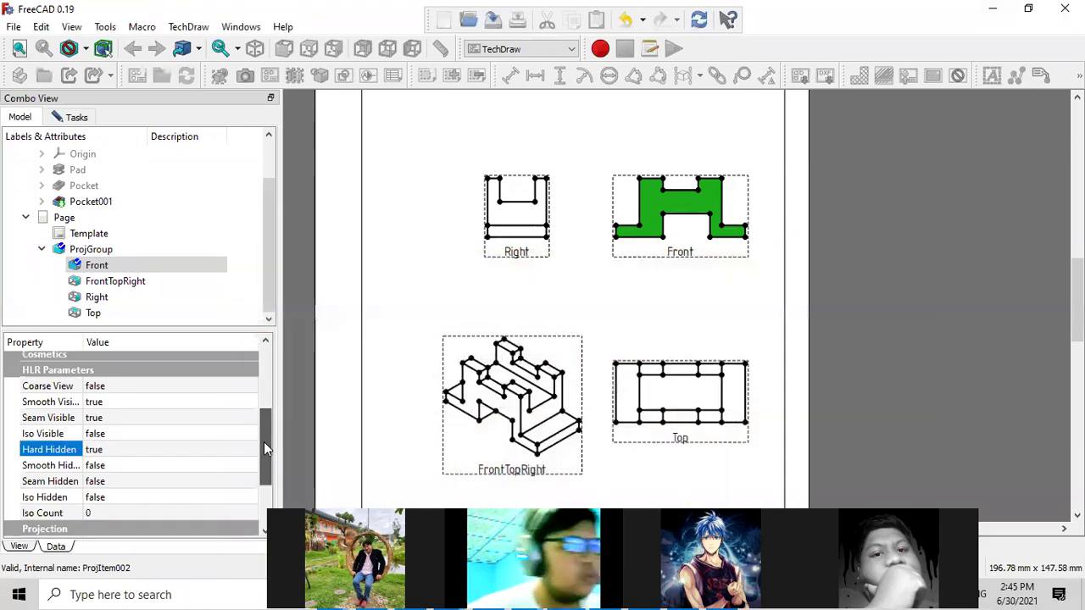
mouse_move(263, 441)
mouse_down()
mouse_move(260, 458)
mouse_move(265, 414)
mouse_up()
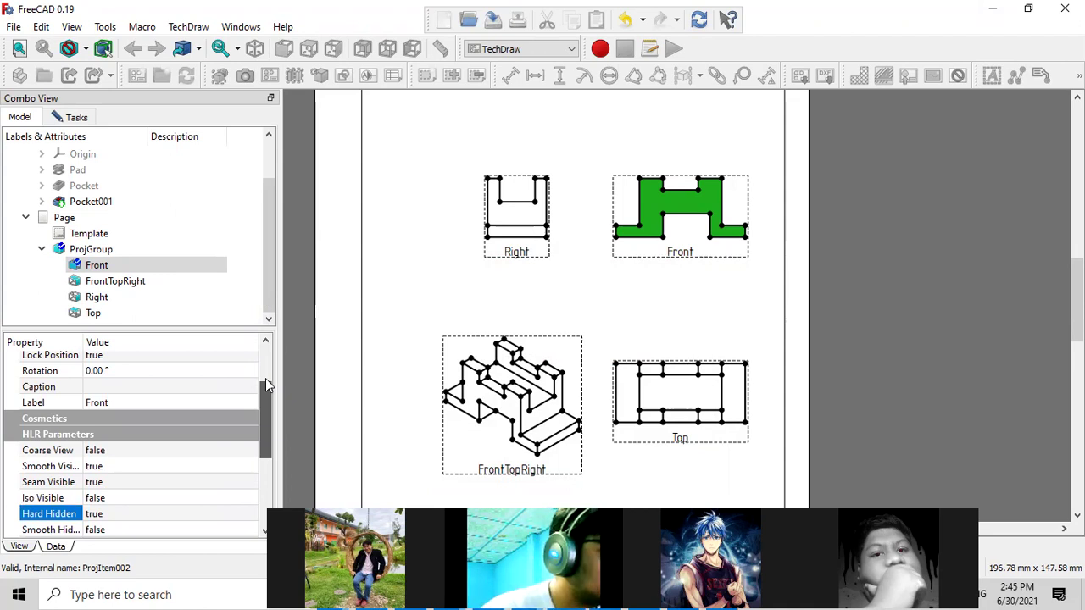
click(107, 266)
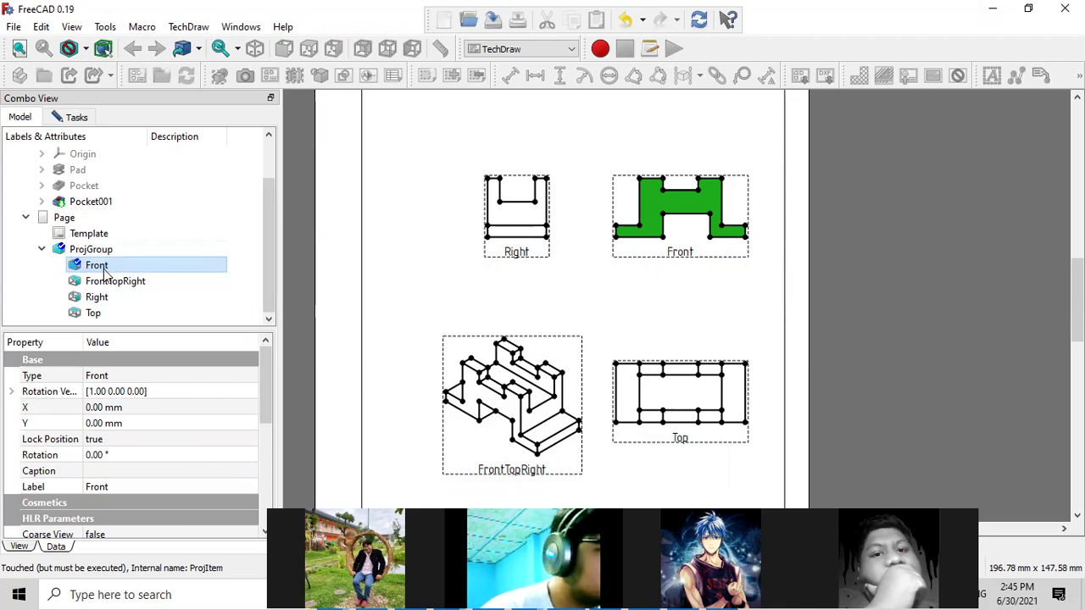
click(89, 268)
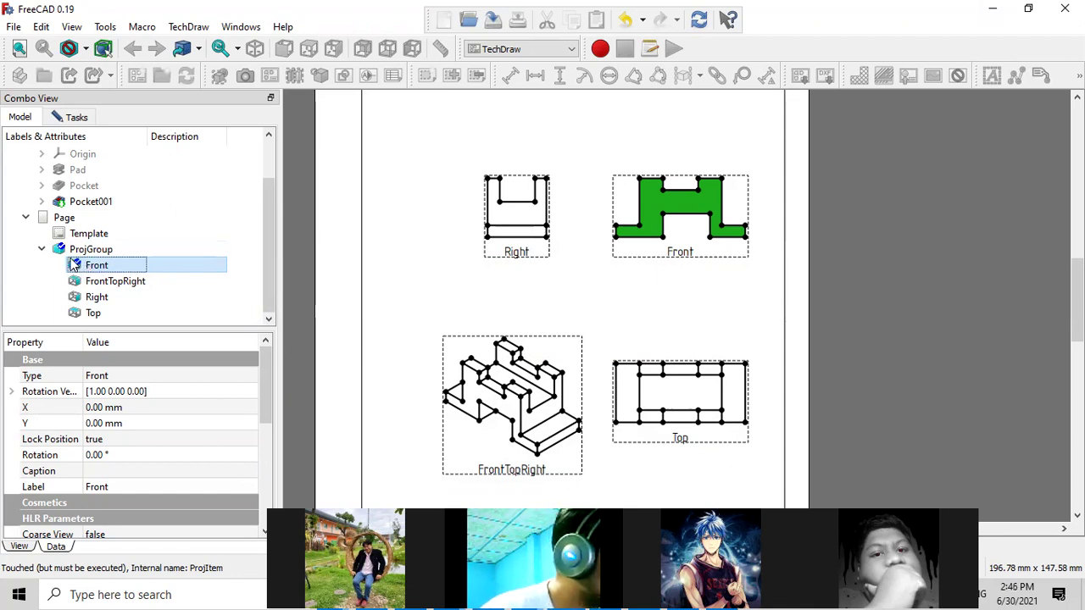
click(73, 236)
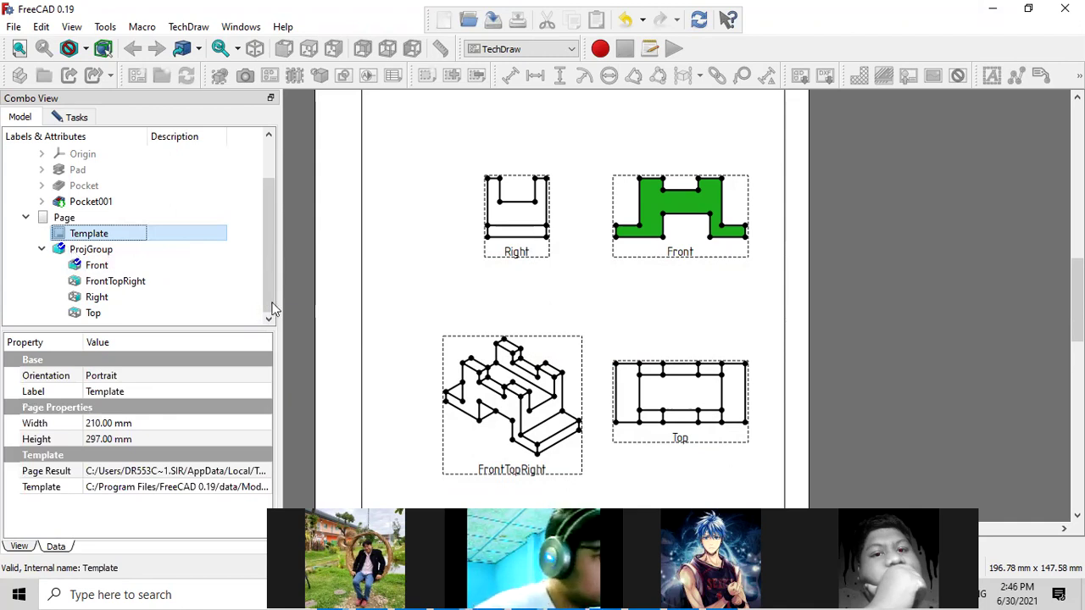
key(Down)
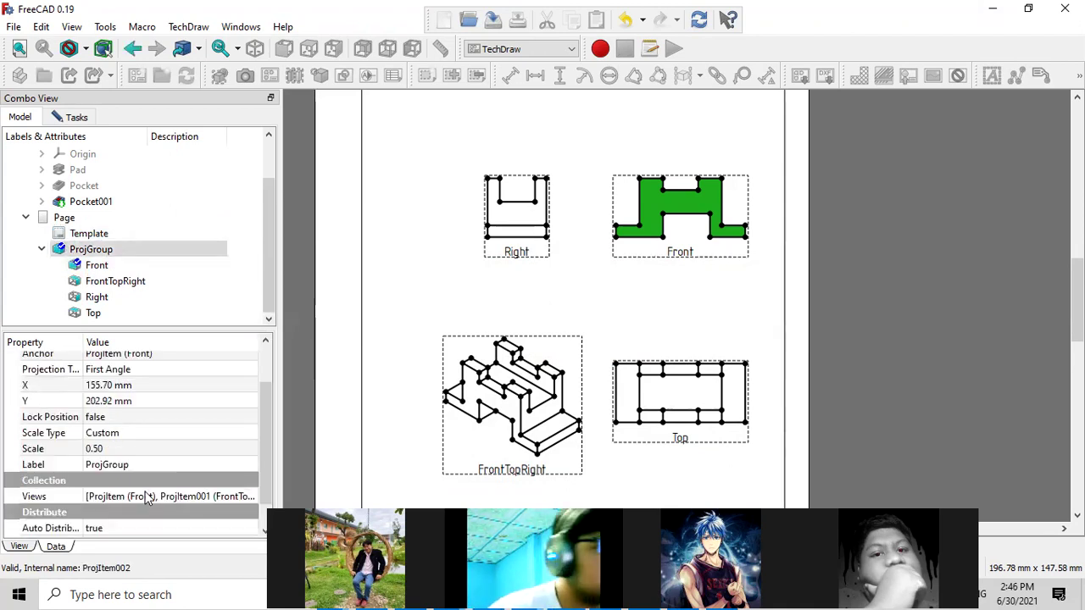
scroll(167, 492, down, 1)
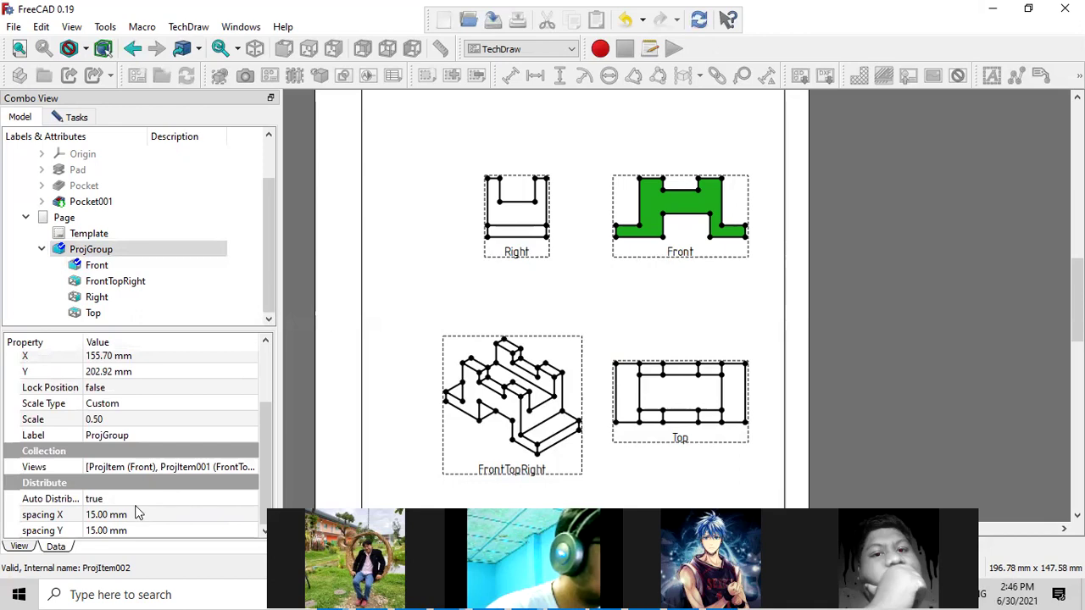
scroll(138, 513, up, 2)
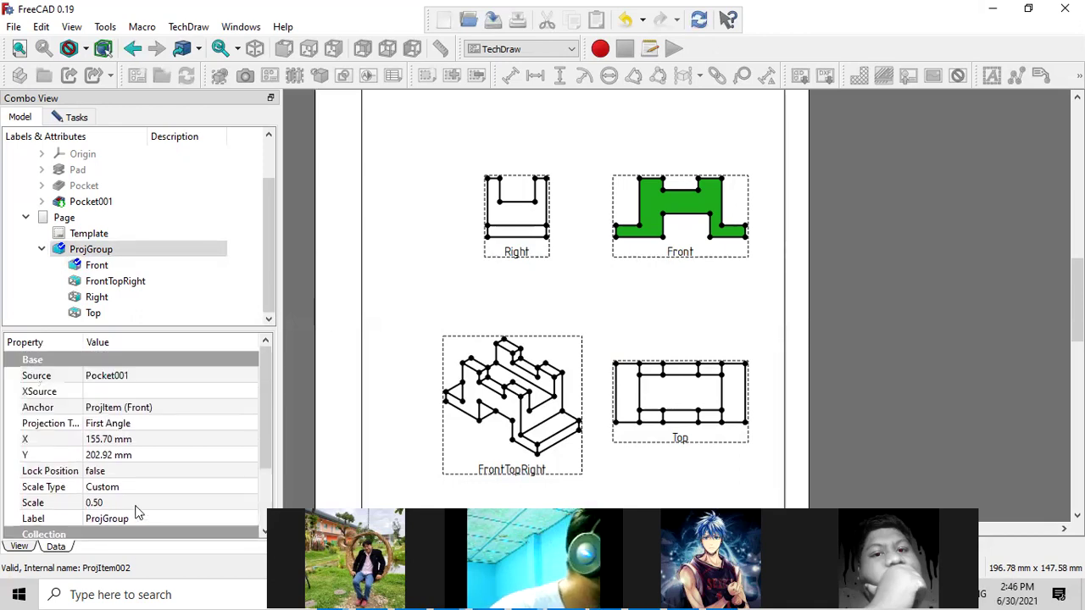
click(97, 266)
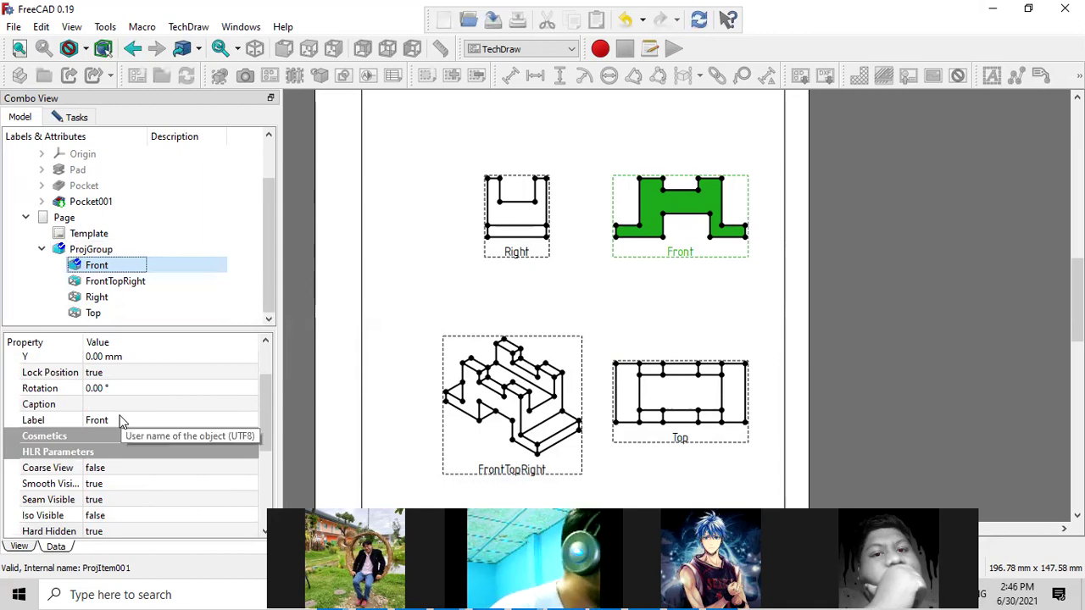
scroll(119, 419, down, 1)
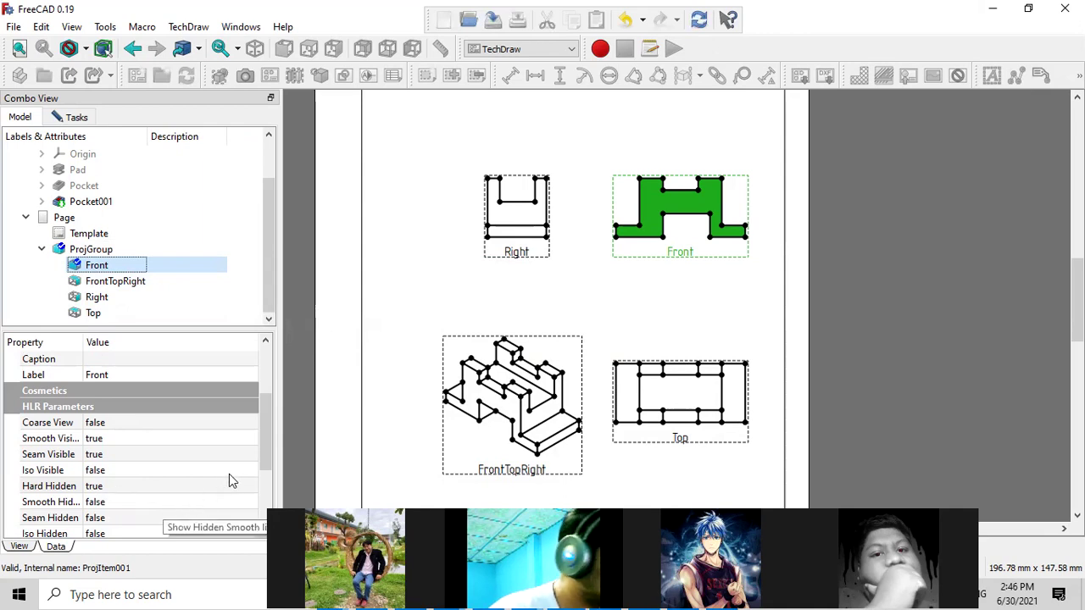
click(264, 438)
drag(263, 438, 260, 456)
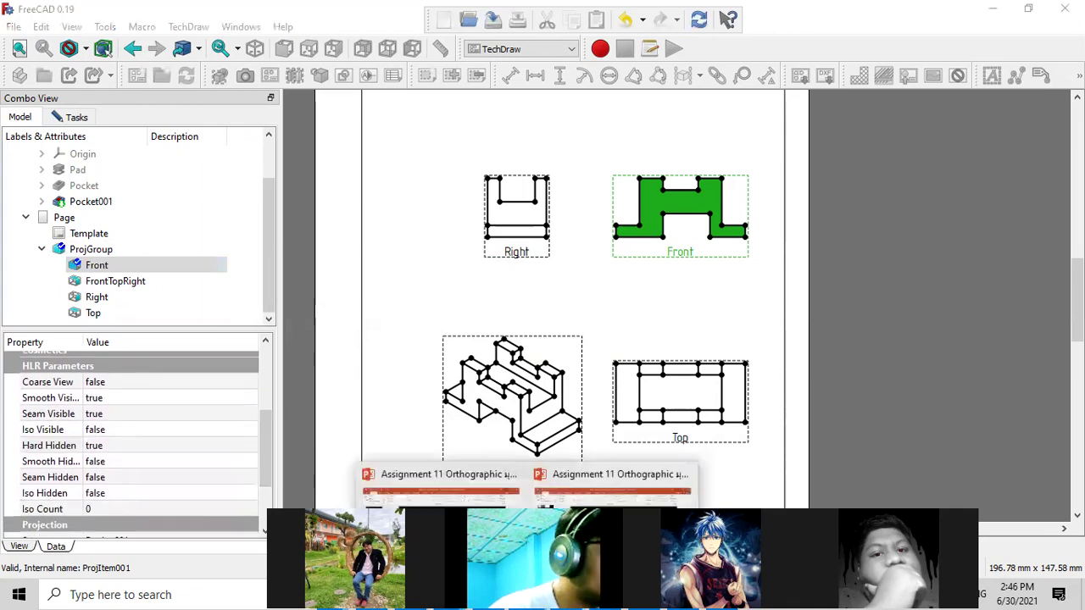
click(432, 483)
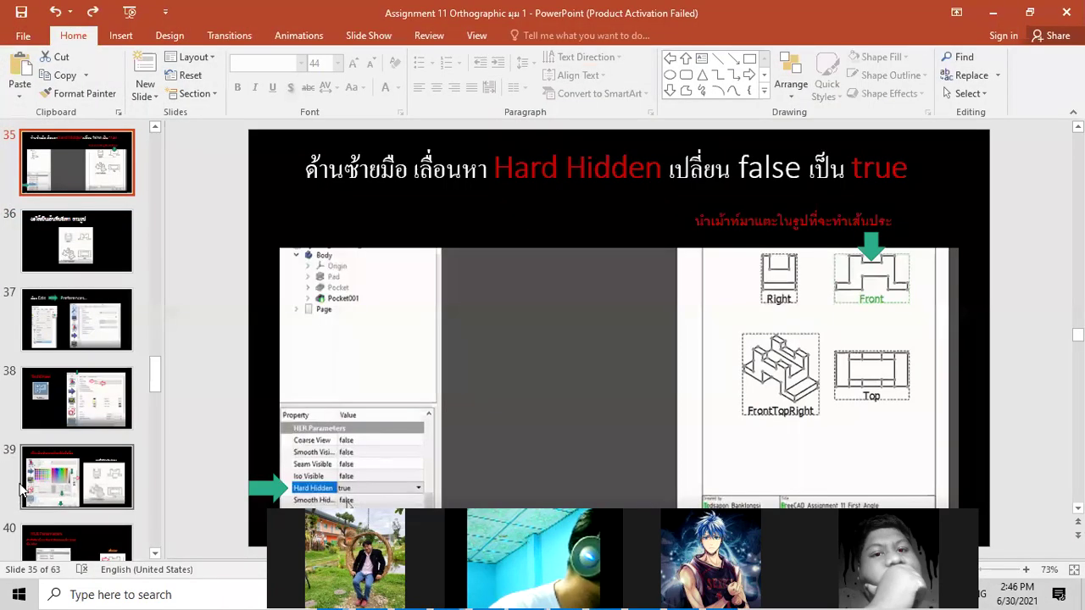
click(55, 490)
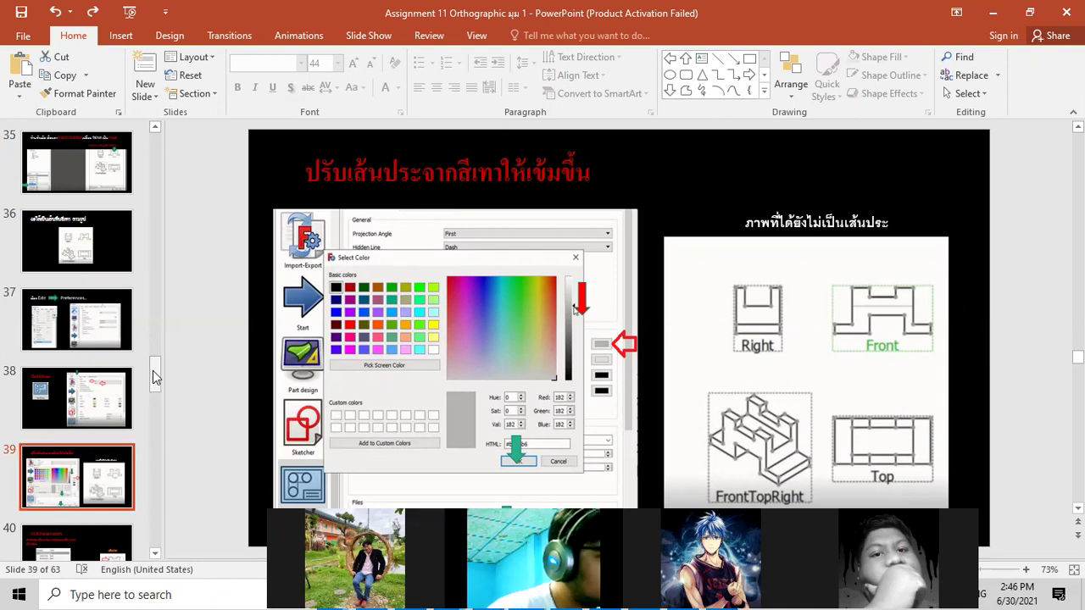
drag(152, 370, 152, 385)
click(110, 394)
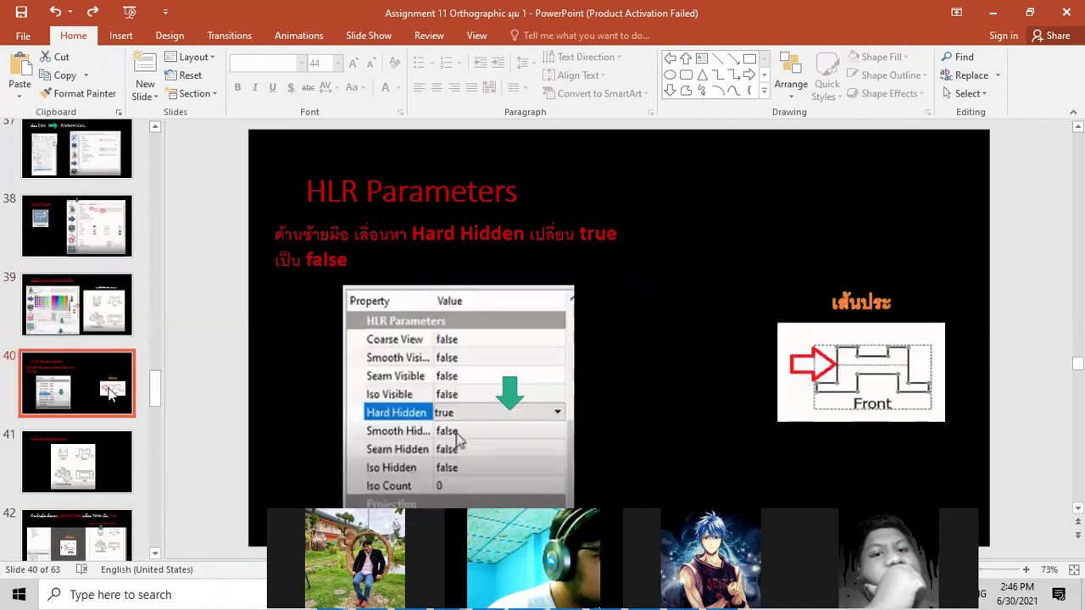
click(102, 459)
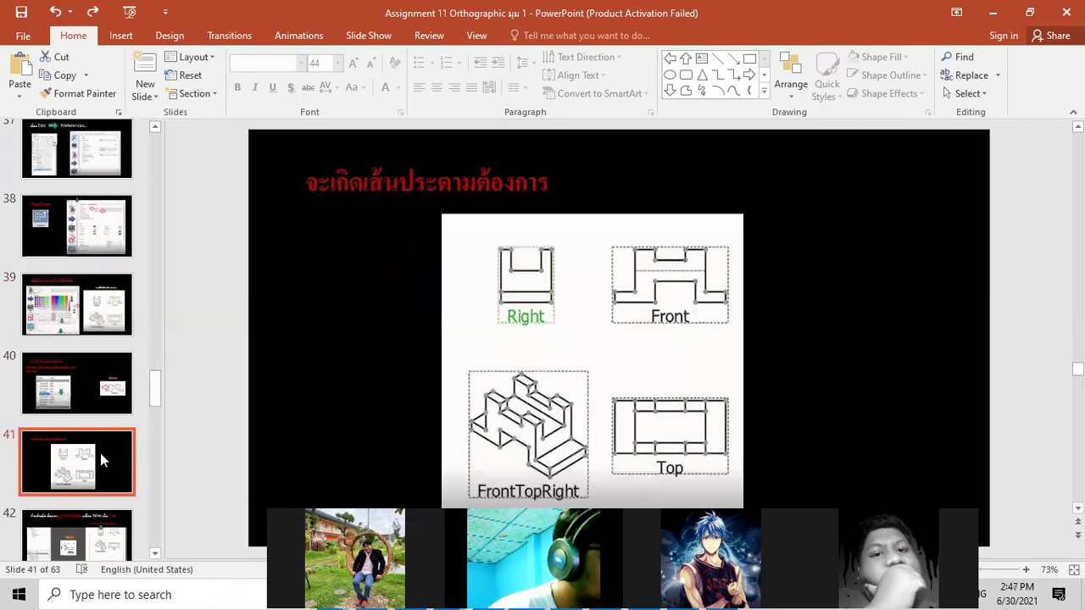
click(108, 522)
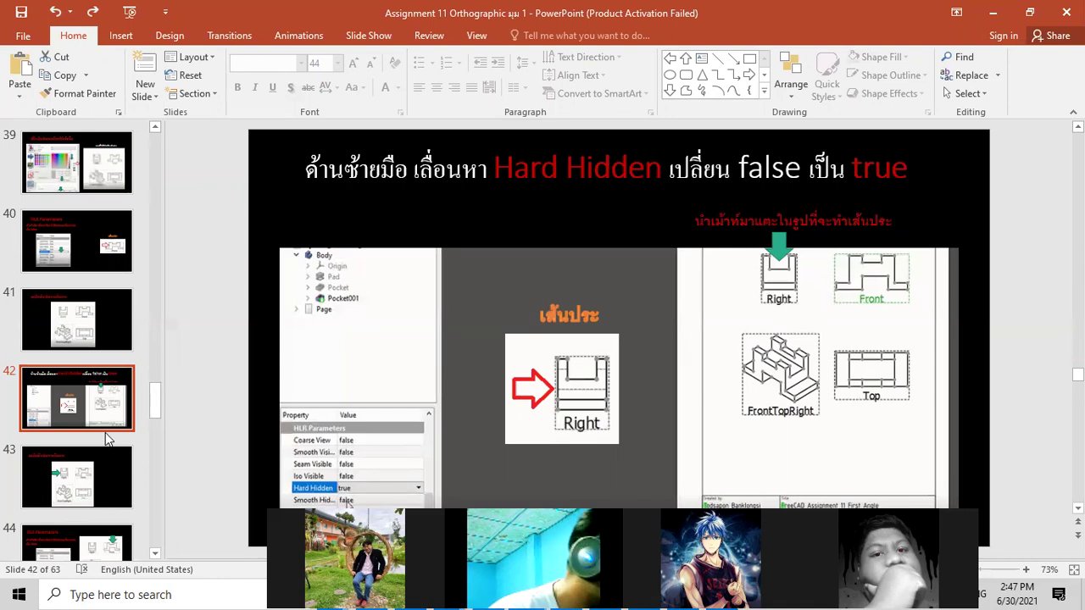
drag(156, 392, 152, 358)
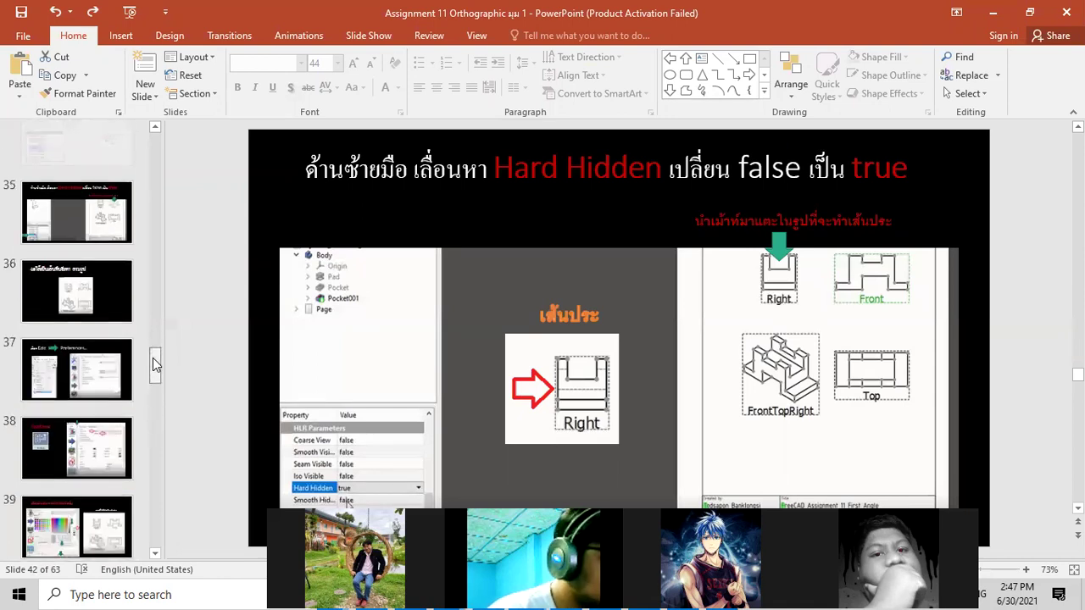
click(89, 424)
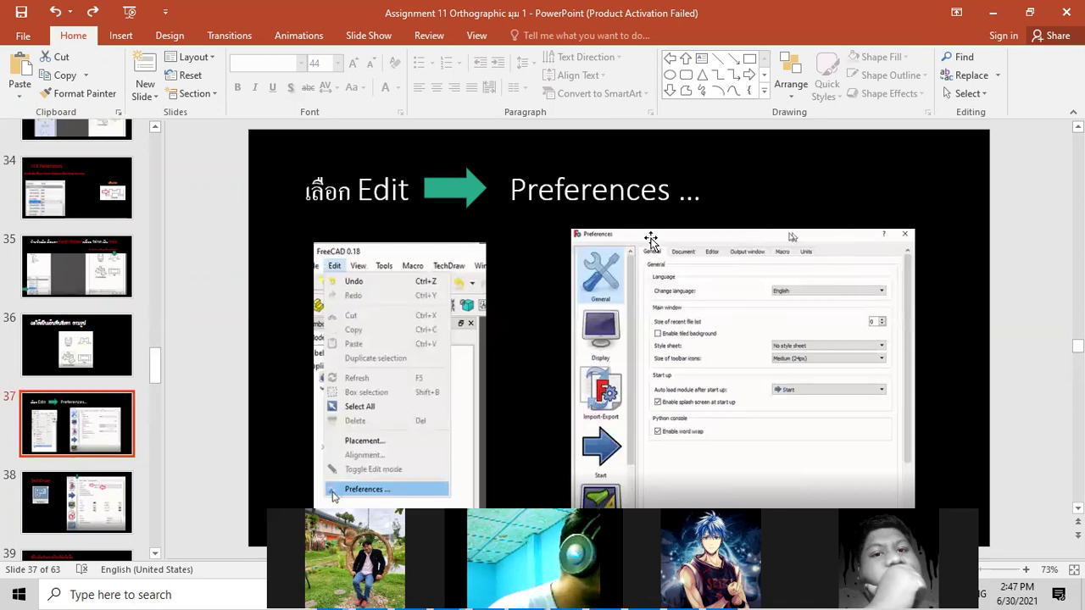
click(994, 17)
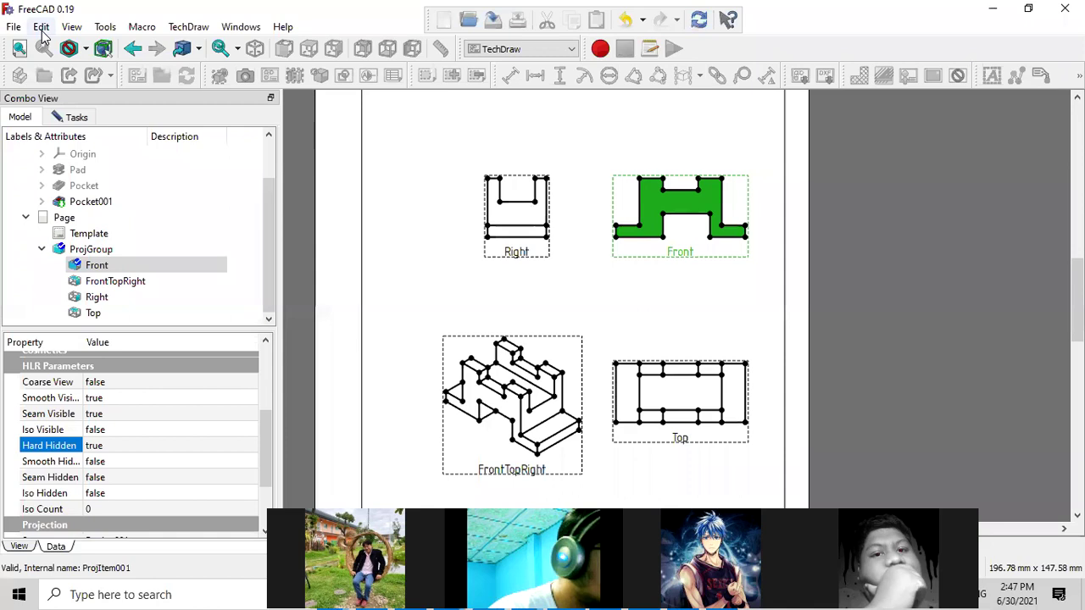
- Open Edit > Preferences, move the dialog up-left, and show the TechDraw page
click(42, 28)
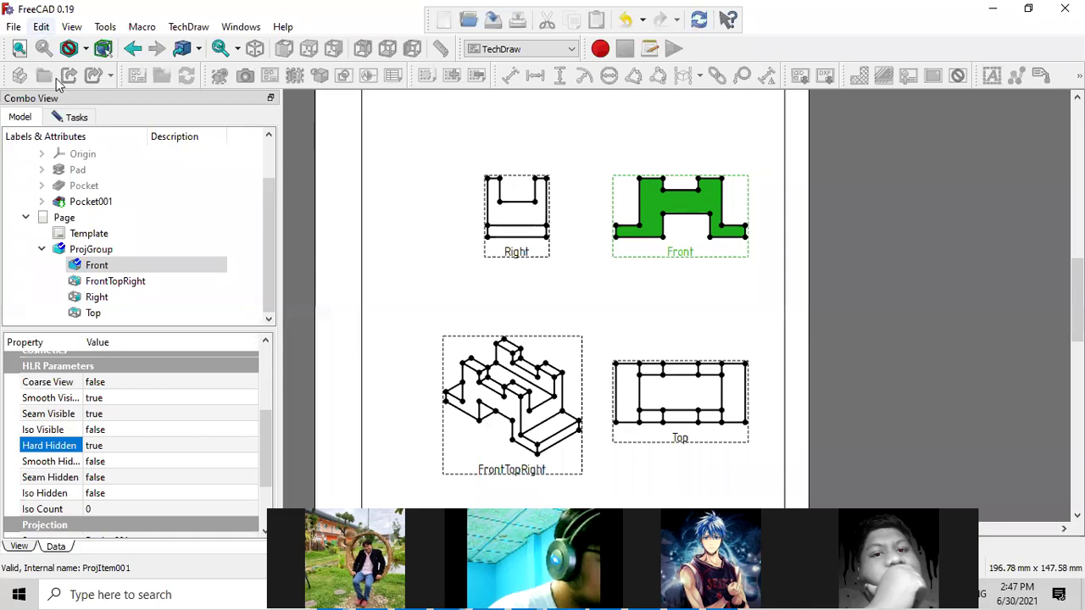
click(154, 336)
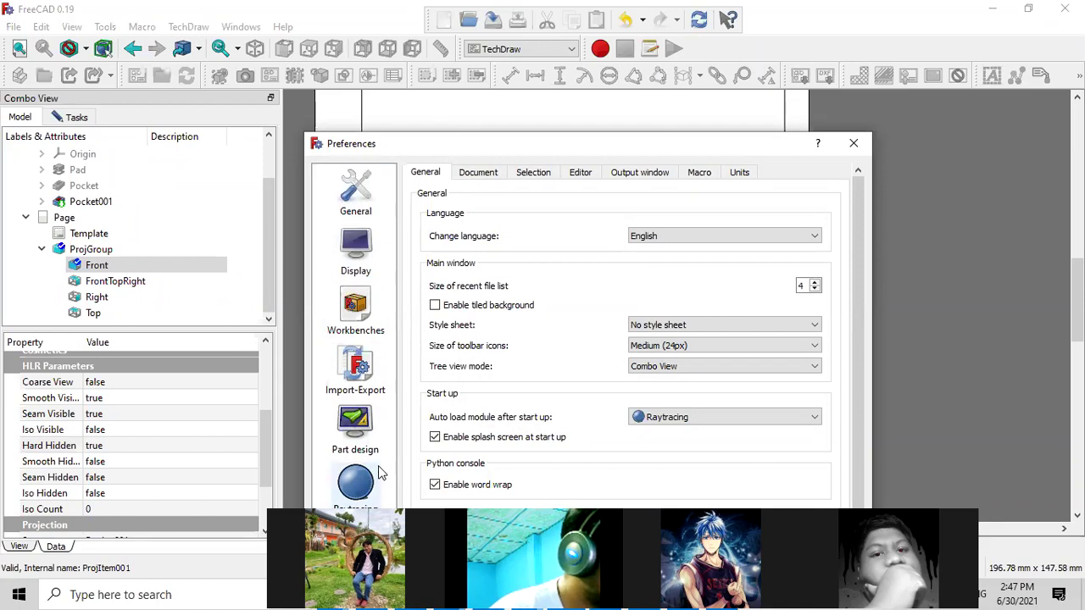
drag(708, 134, 677, 8)
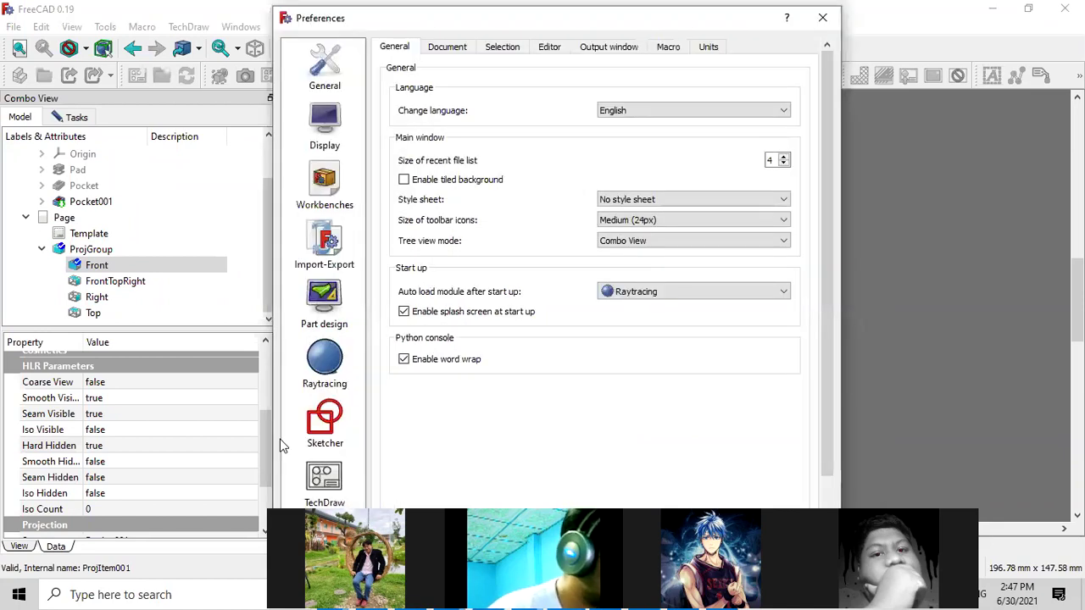
click(325, 478)
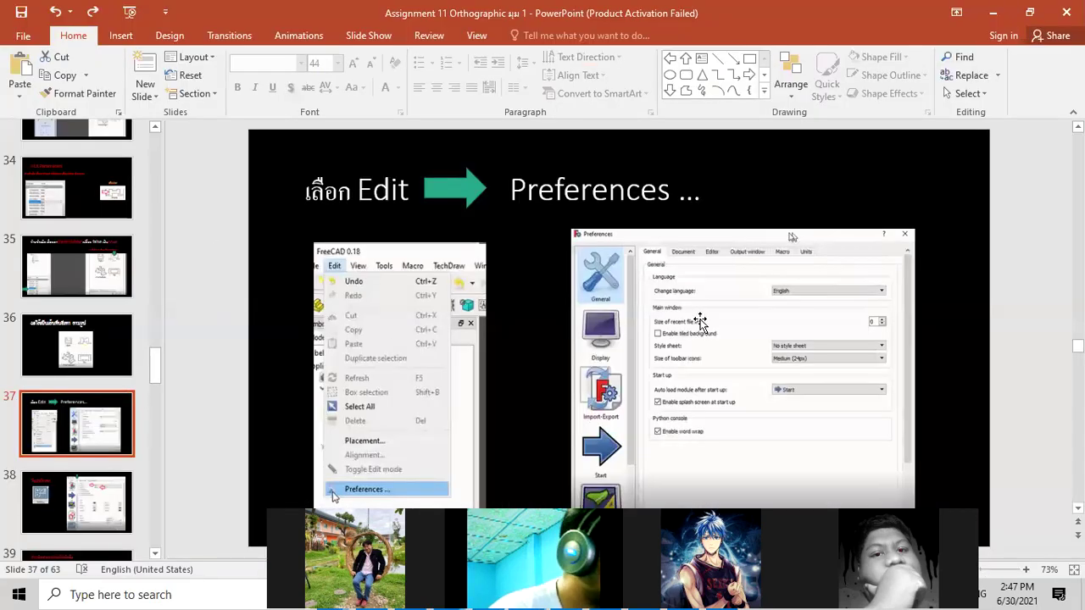
- Show lesson slide 38 about TechDraw preferences
click(53, 499)
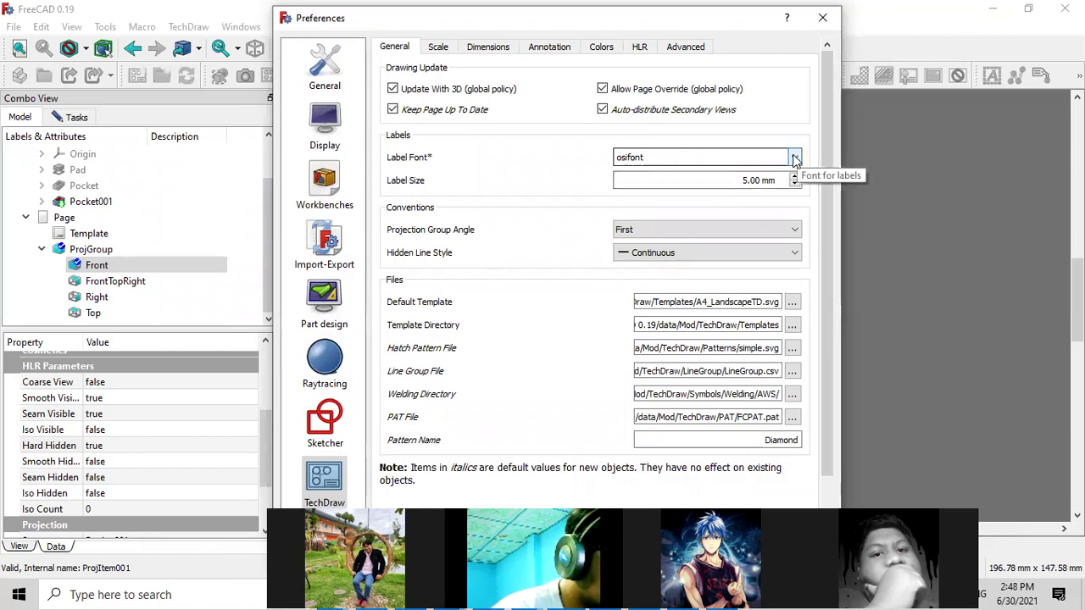
- Change TechDraw's Hidden Line Style from Continuous to Dashed and confirm the Preferences
click(795, 252)
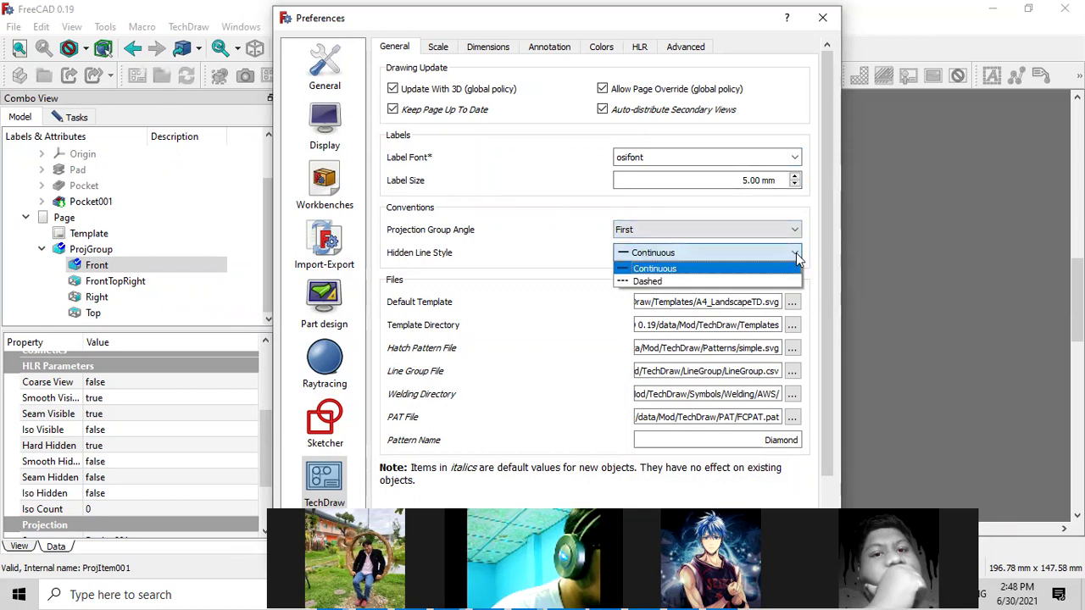
click(703, 281)
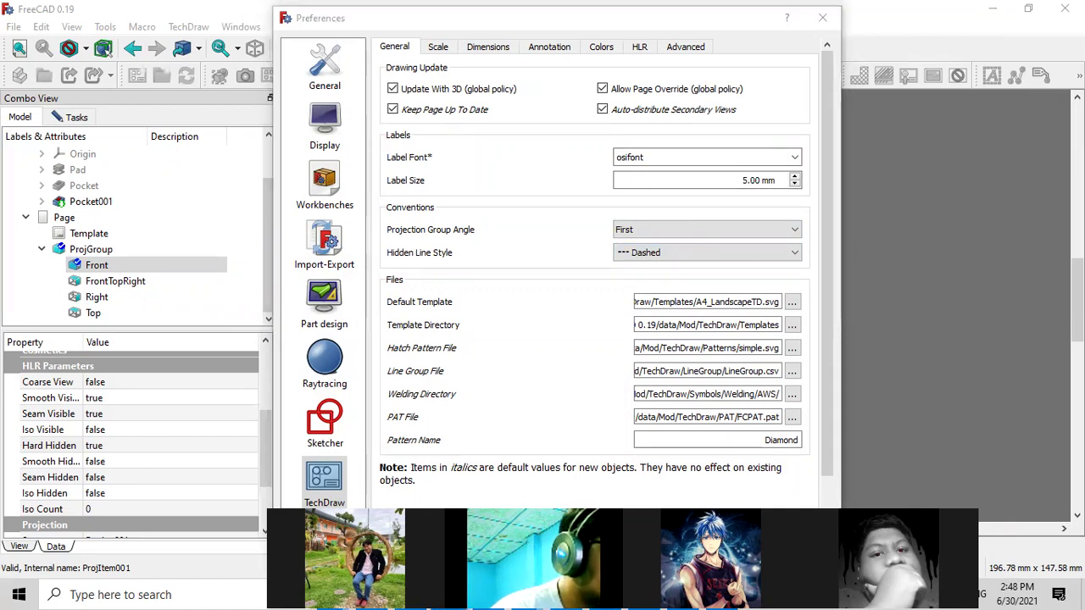
key(Return)
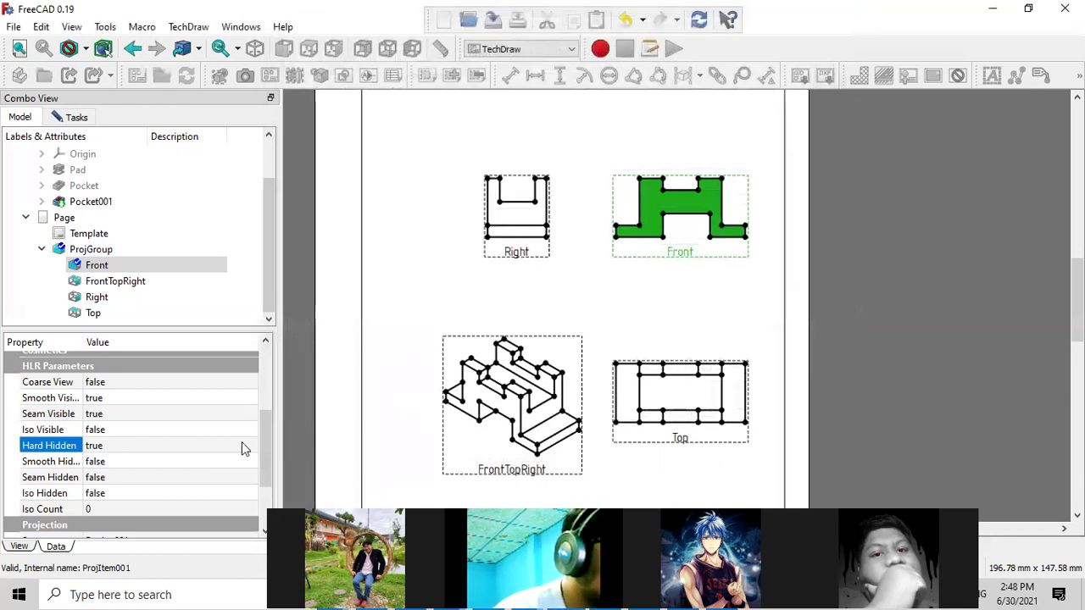
- Set the Front view's Hard Hidden property to true
double_click(93, 446)
click(97, 458)
click(93, 447)
click(97, 471)
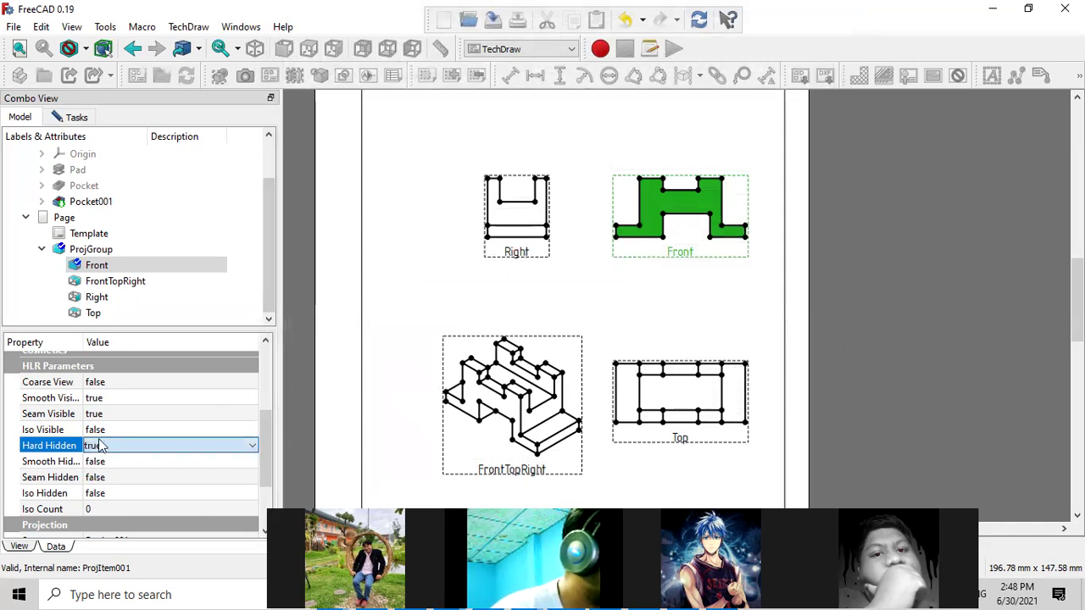
click(108, 267)
click(108, 267)
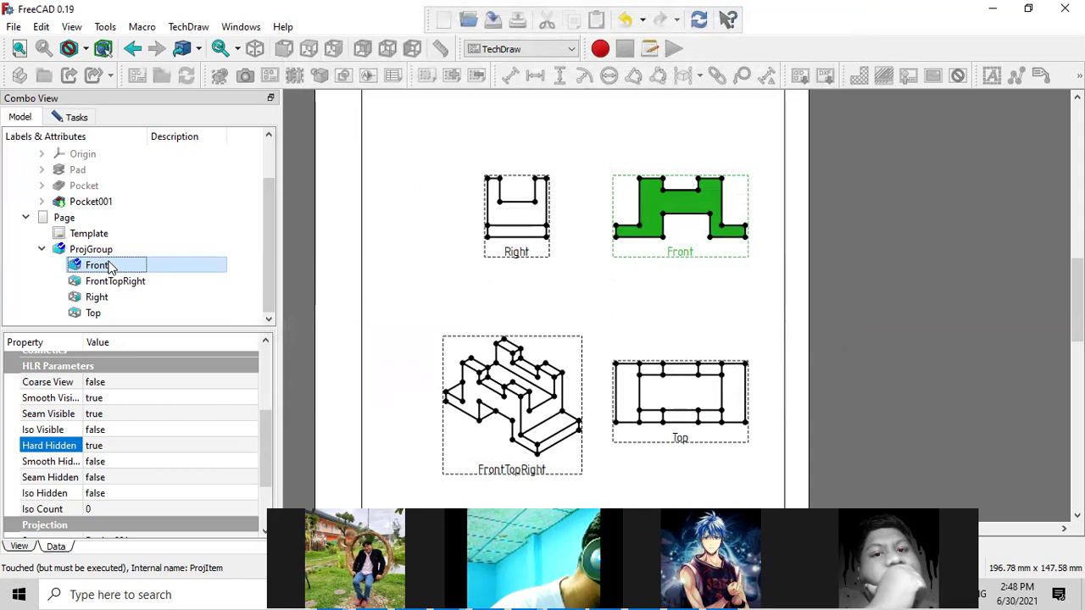
- Reselect the Front view, confirm Hard Hidden, and recompute so its hidden edges show dashed
click(696, 290)
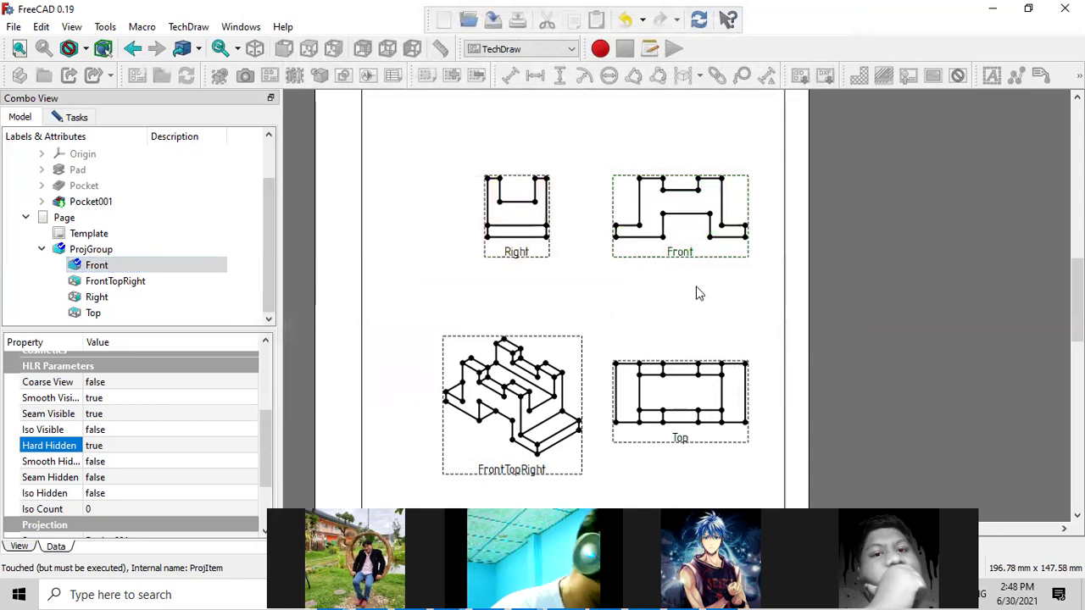
click(677, 222)
click(668, 200)
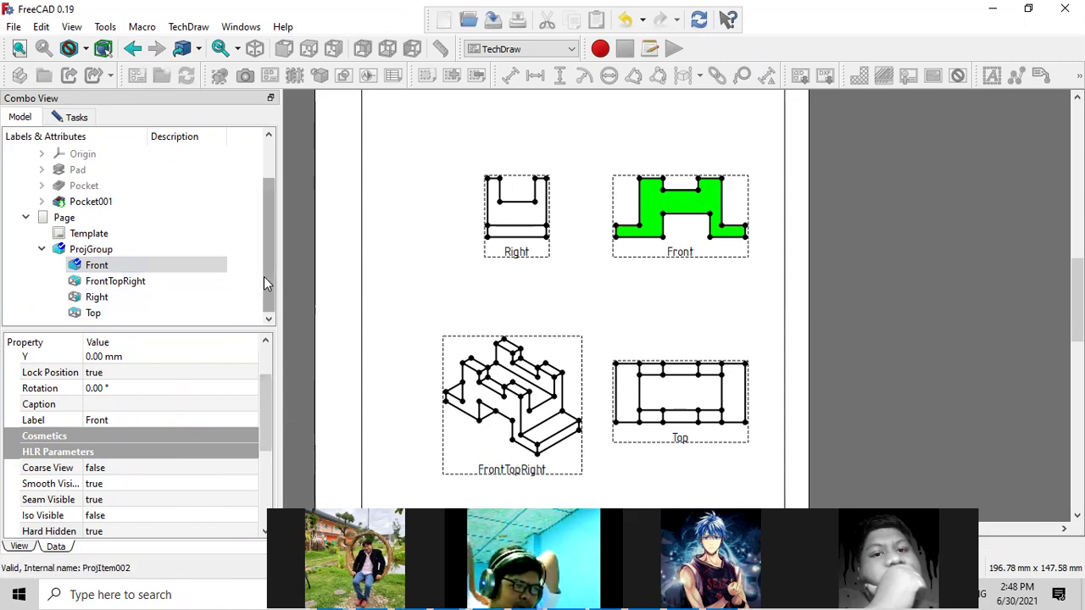
click(186, 266)
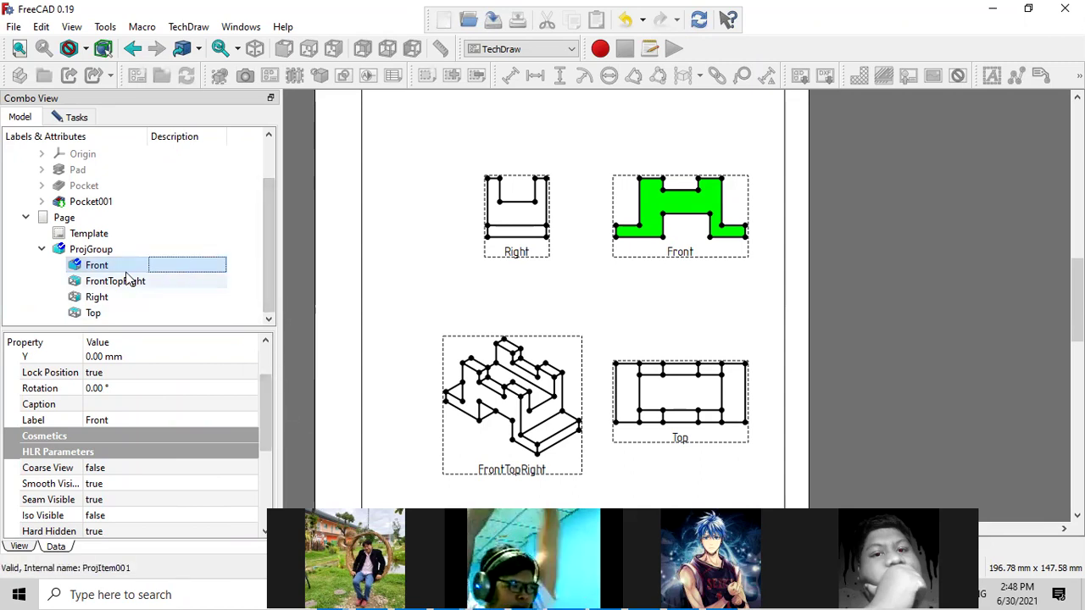
key(Escape)
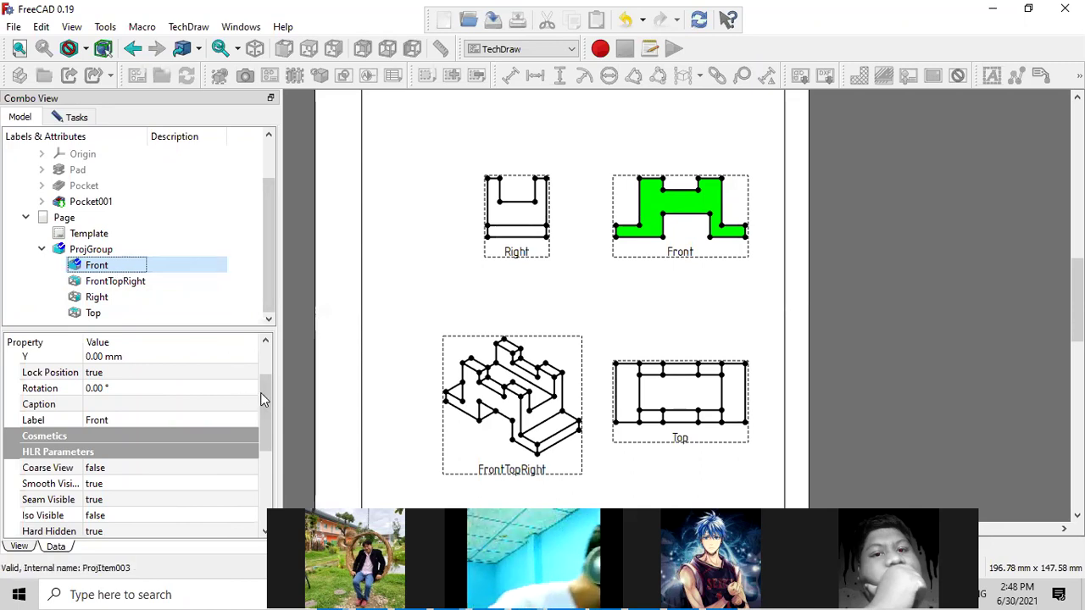
mouse_move(263, 401)
mouse_down()
mouse_move(267, 354)
mouse_move(262, 456)
mouse_move(258, 386)
mouse_move(257, 429)
mouse_up()
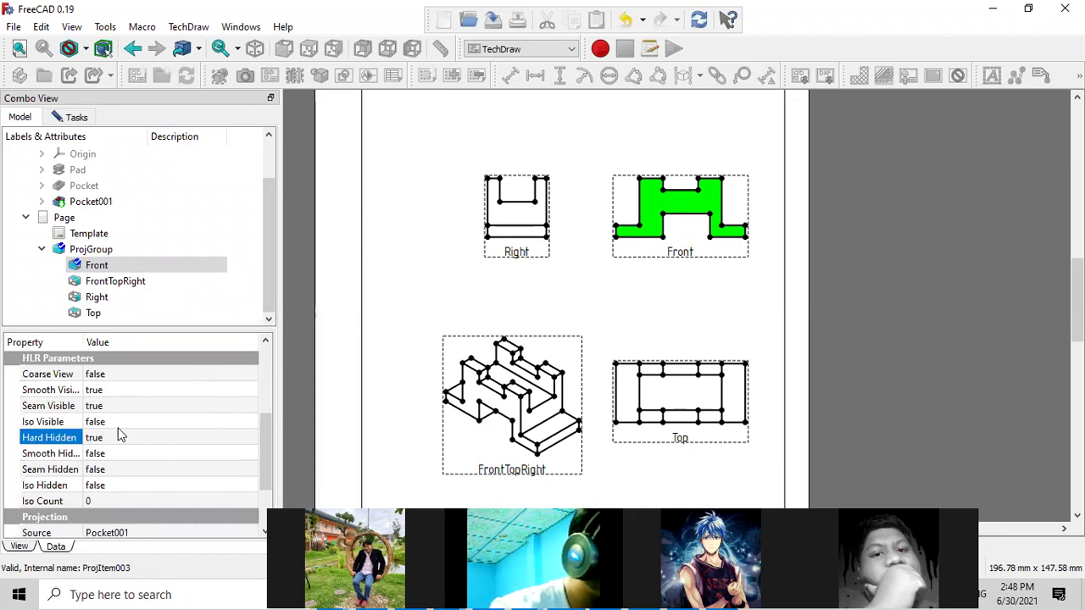
click(116, 438)
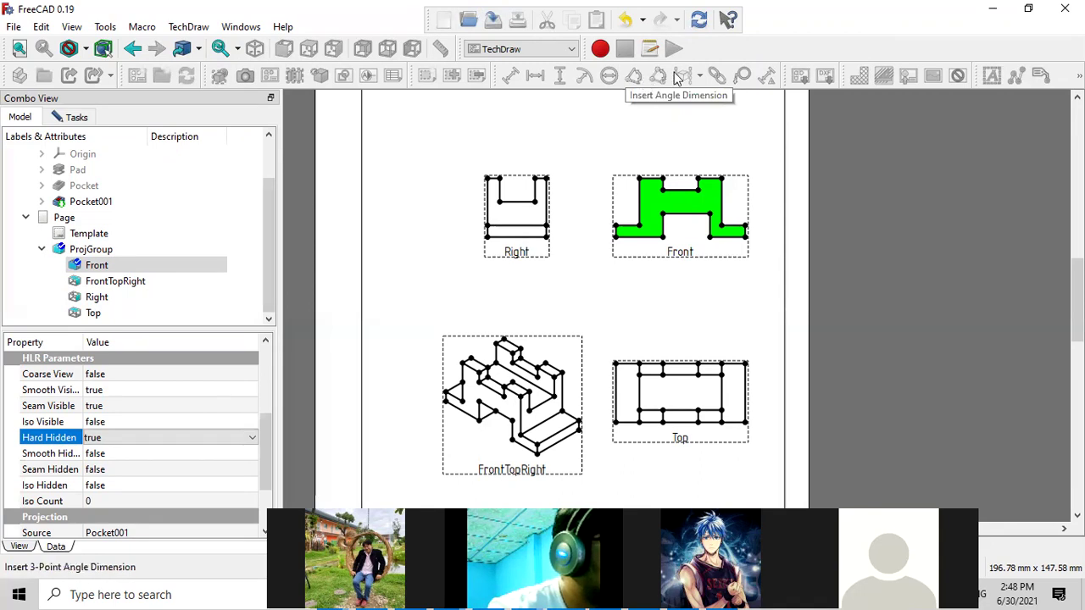
click(699, 23)
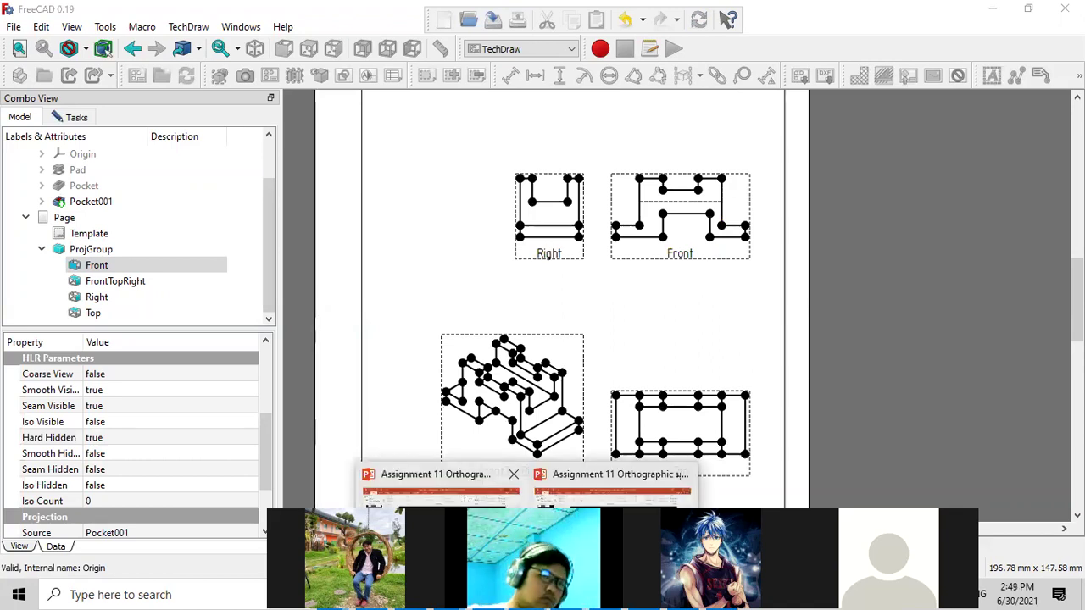
- Page through slides 38, 41, 42 and 43 to reach slide 44 on HLR Parameters
key(alt+Tab)
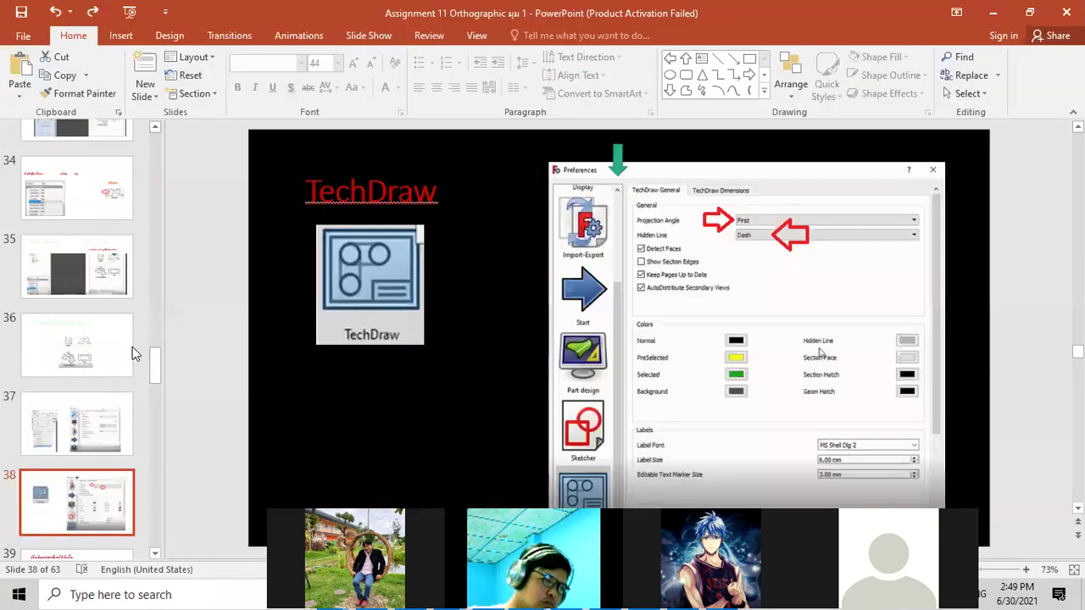
click(119, 438)
key(Down)
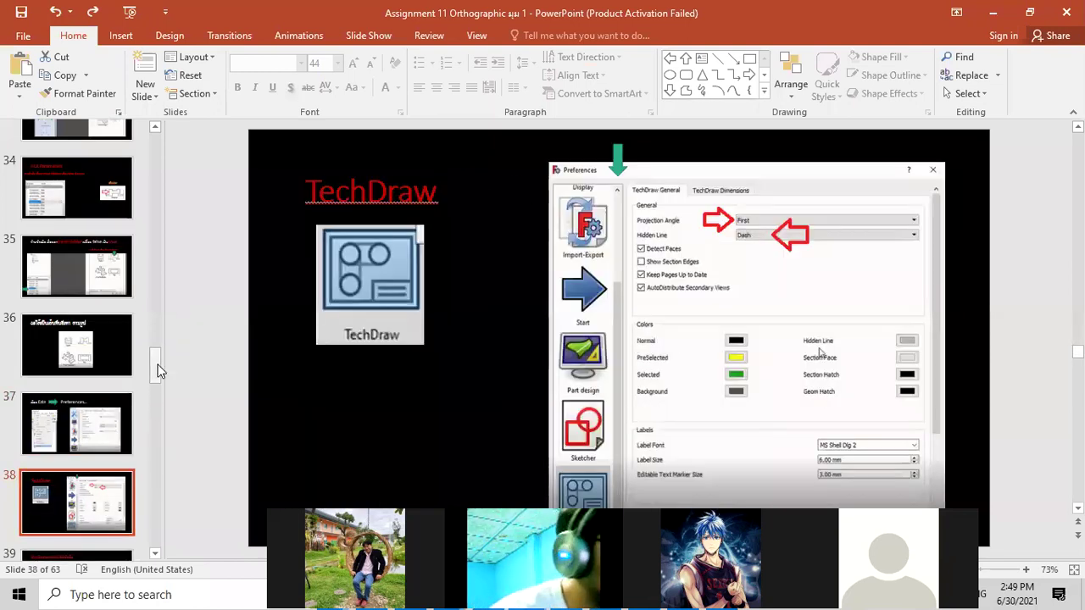
scroll(158, 370, down, 2)
scroll(158, 370, down, 3)
click(119, 371)
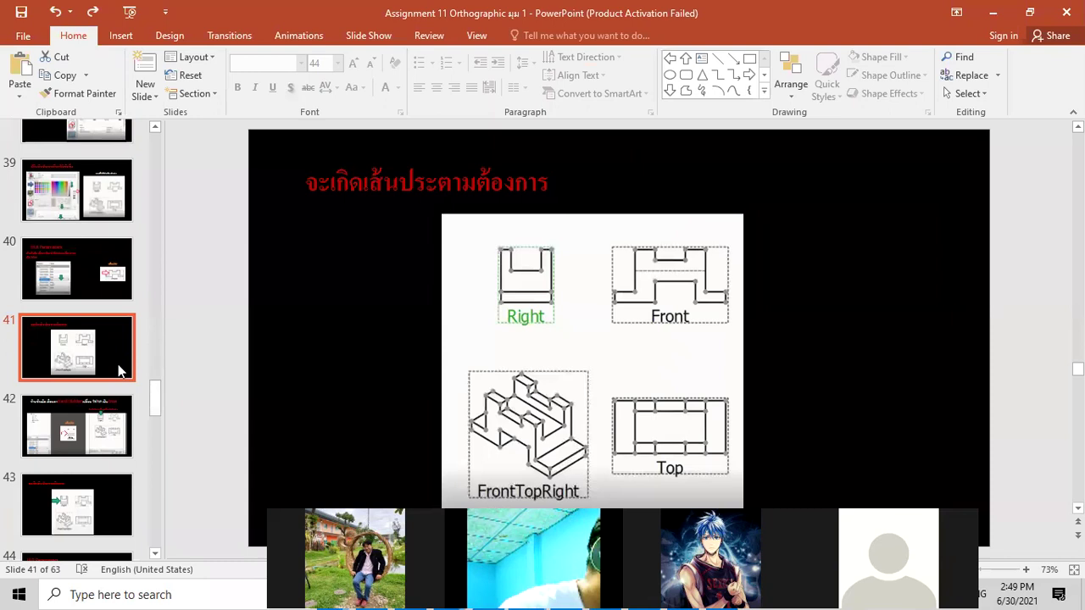
click(96, 424)
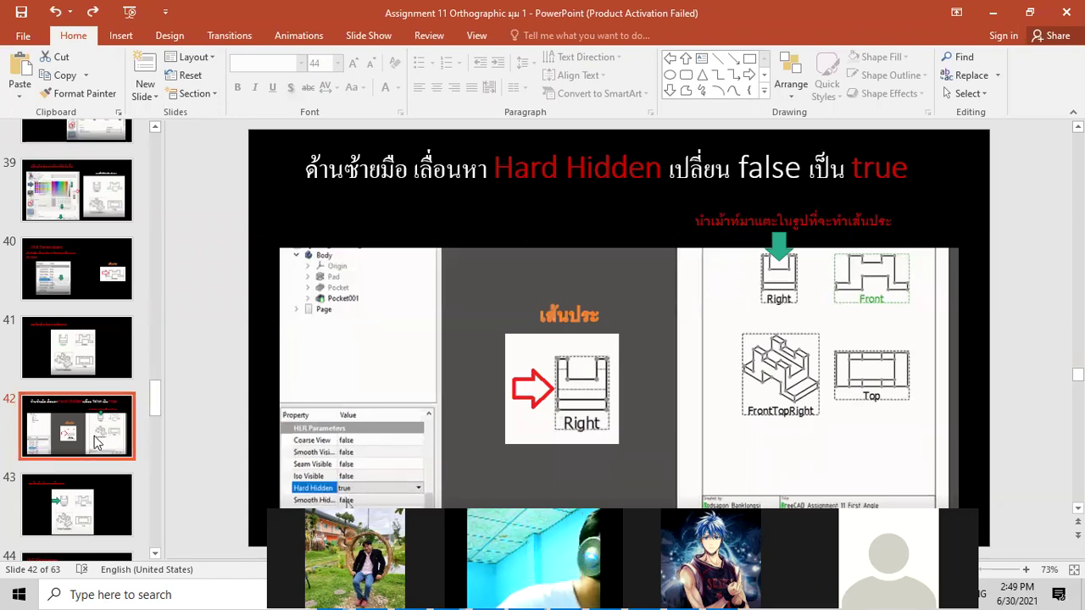
click(85, 508)
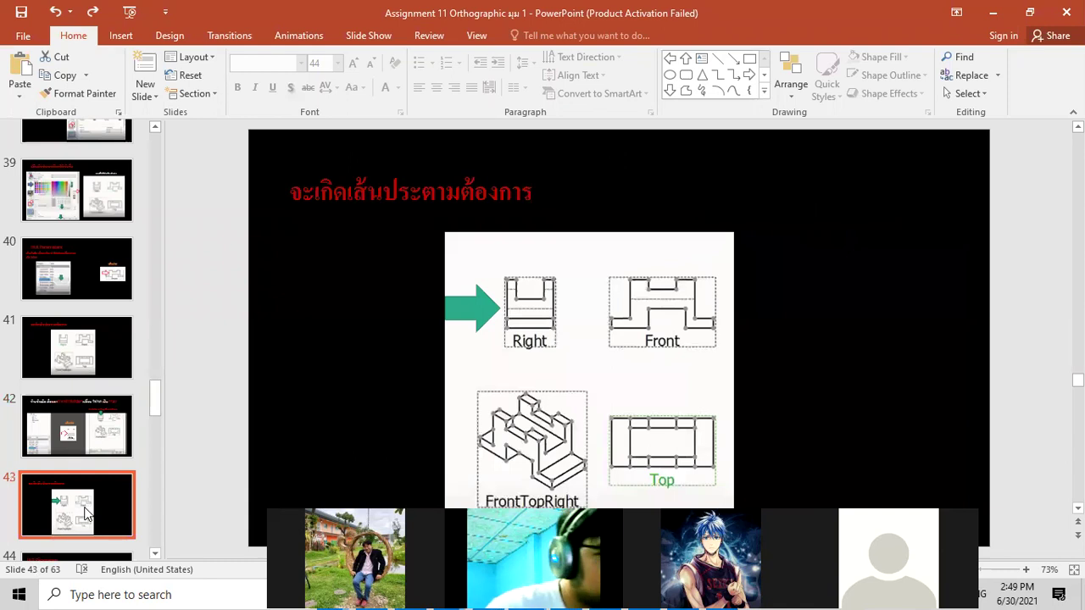
scroll(119, 517, down, 1)
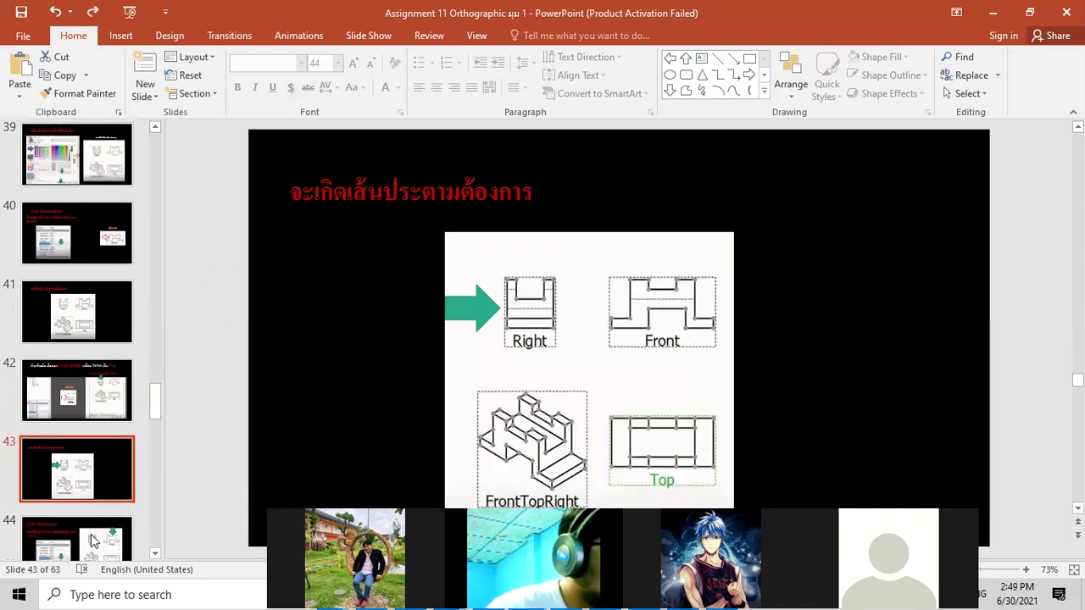
click(93, 542)
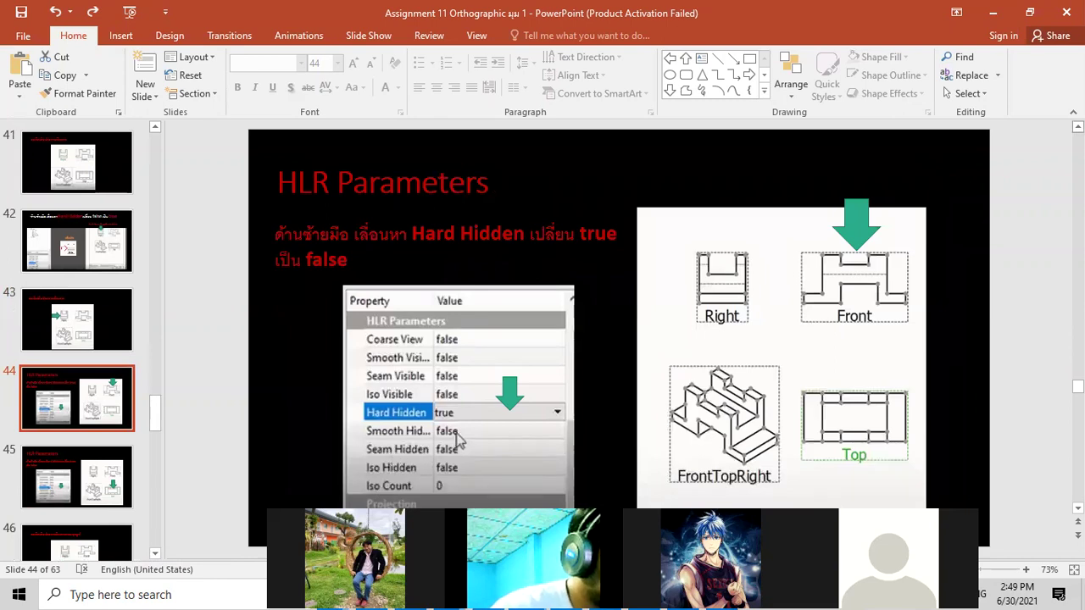
click(993, 17)
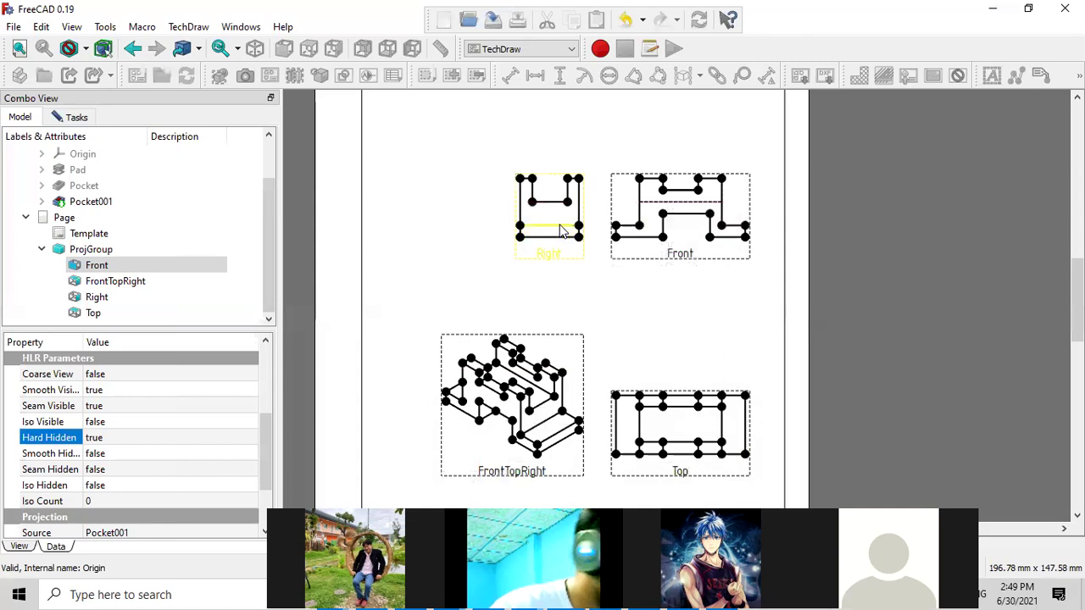
- Select the whole Right view on the sheet
click(555, 224)
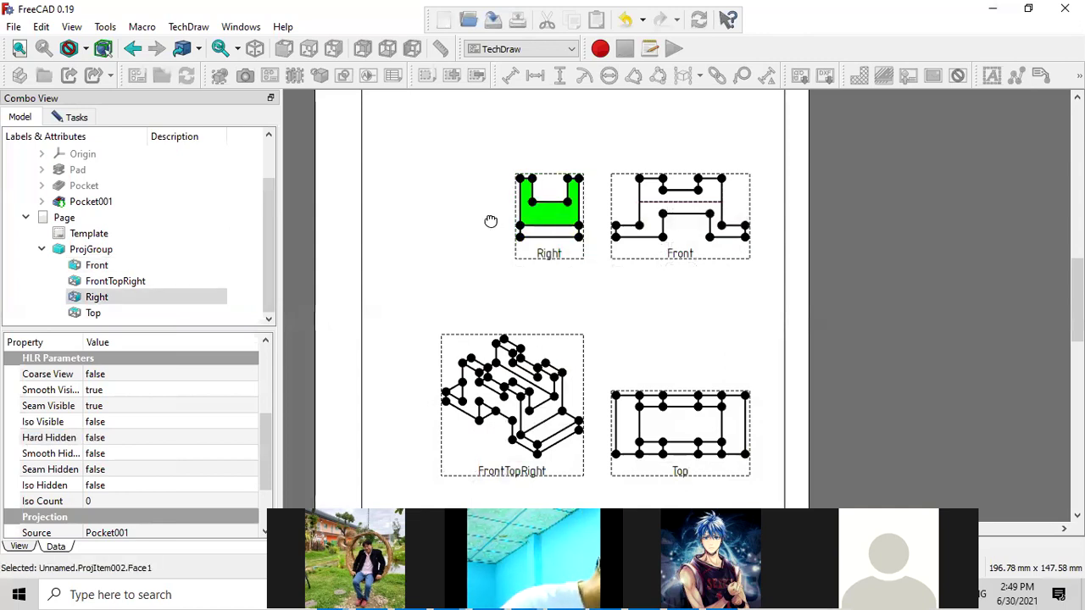
click(491, 221)
click(549, 252)
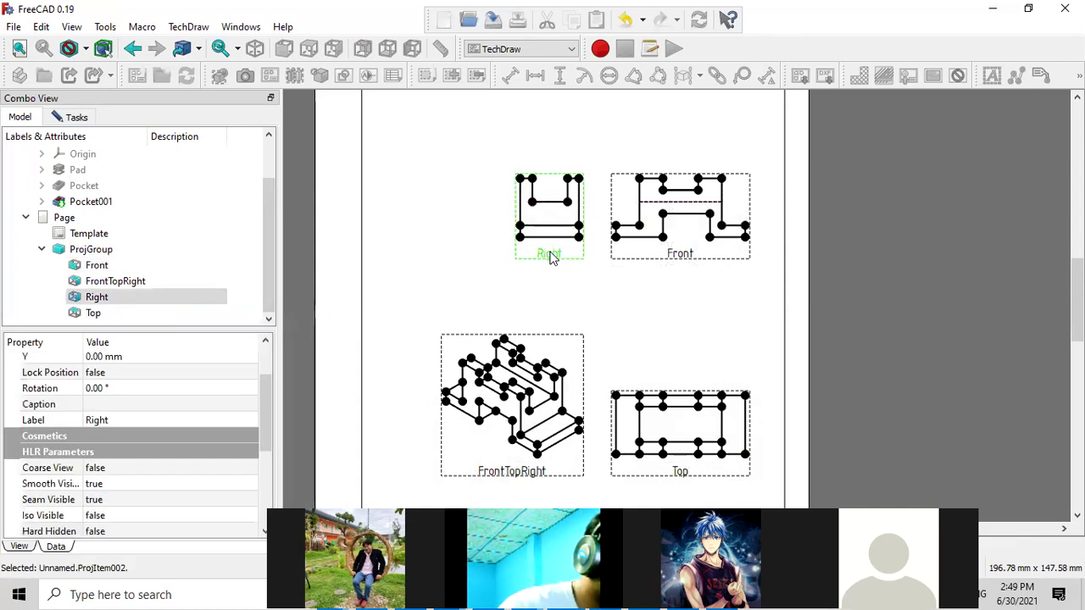
click(458, 258)
click(541, 186)
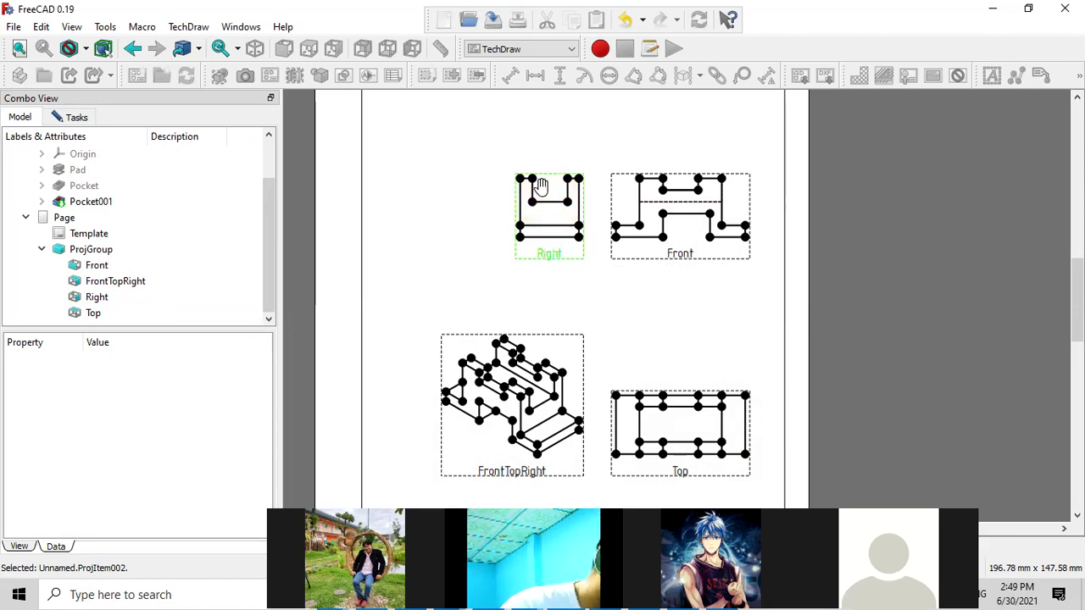
click(541, 187)
click(448, 246)
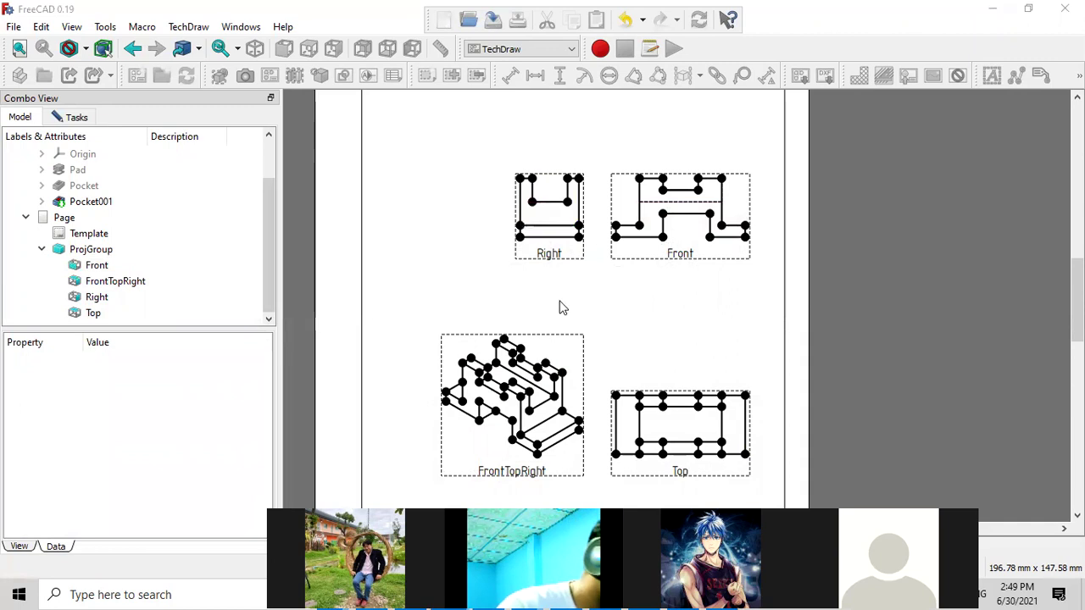
click(558, 254)
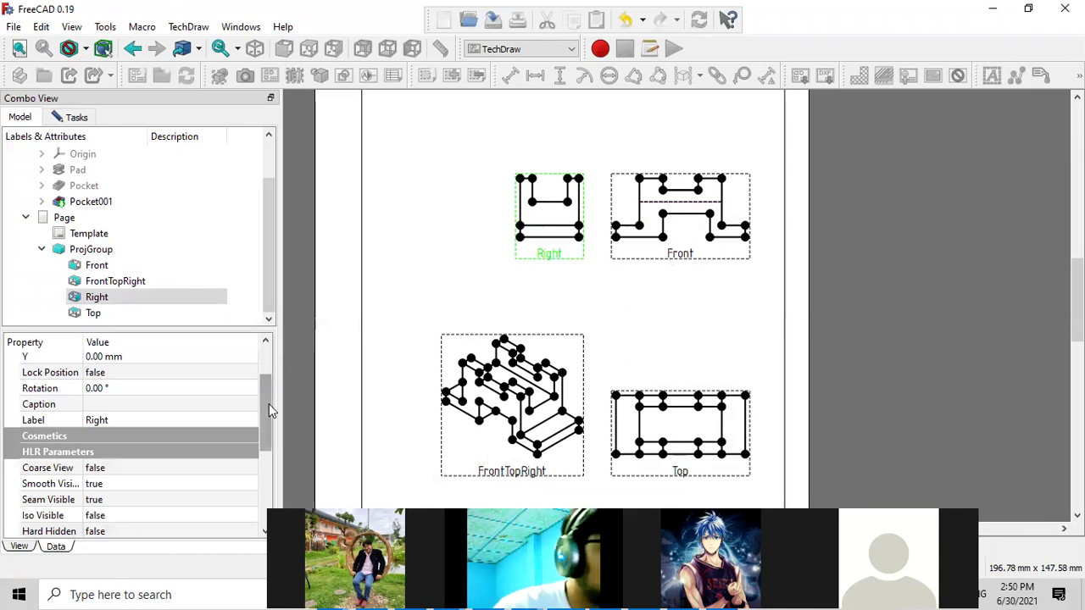
- Set the Right view's Hard Hidden to true and recompute so its hidden edges appear
drag(267, 405, 266, 421)
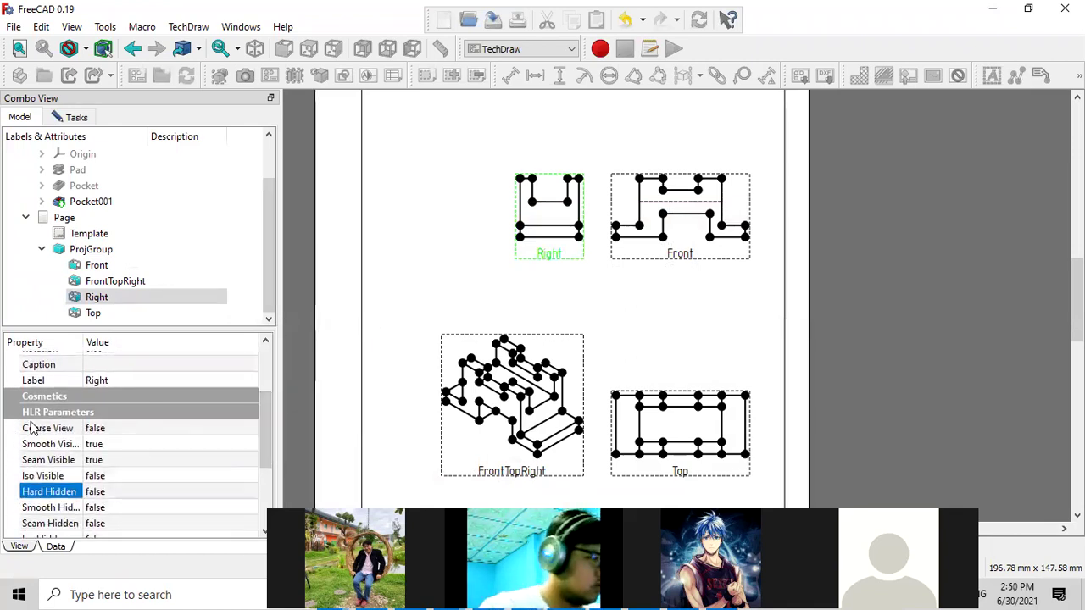
click(151, 496)
click(255, 491)
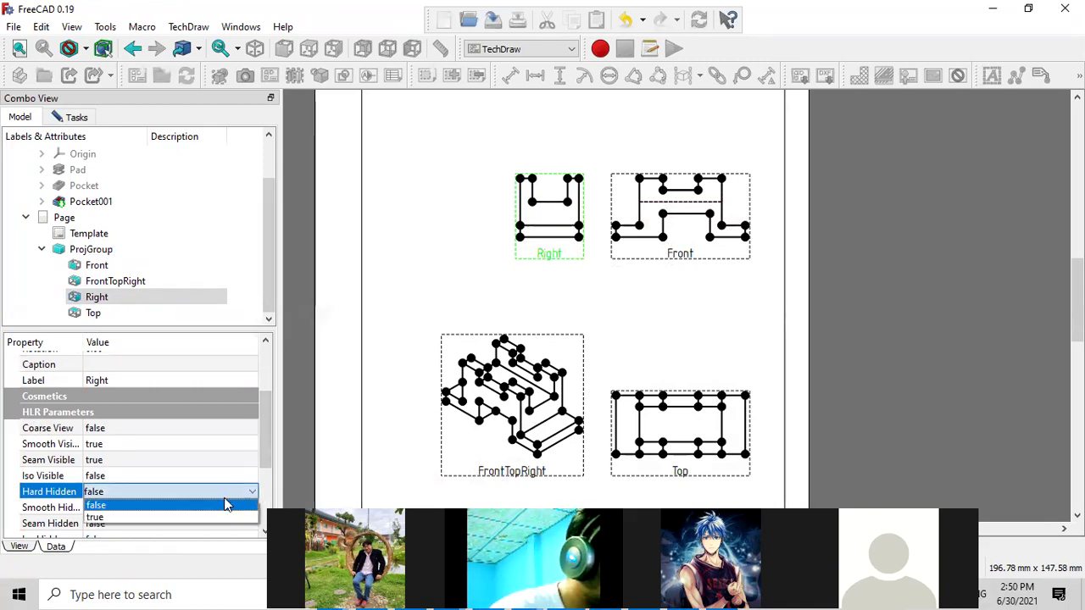
click(198, 517)
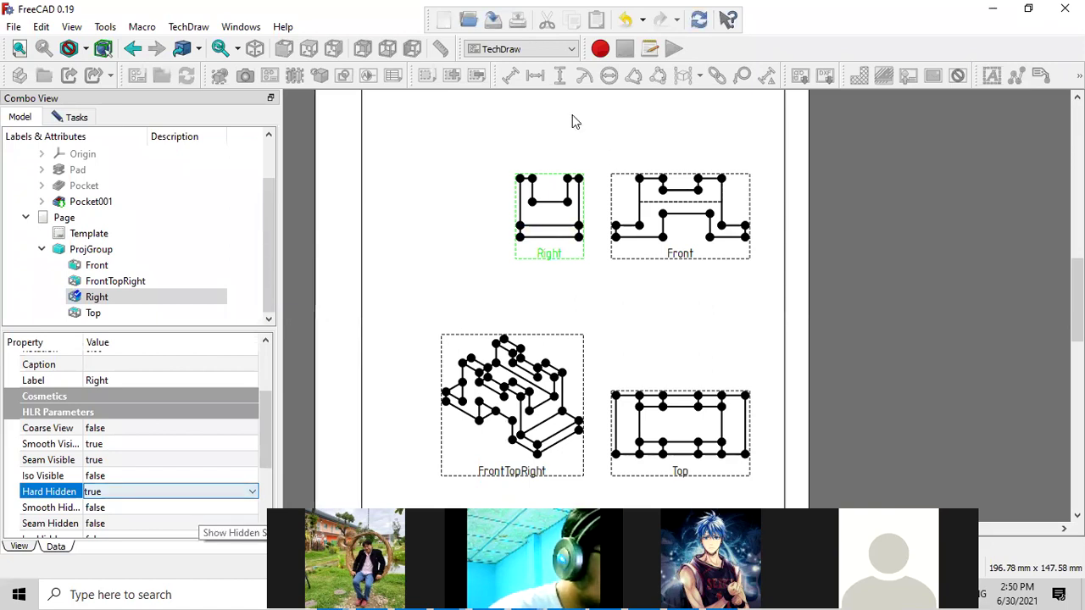
click(91, 296)
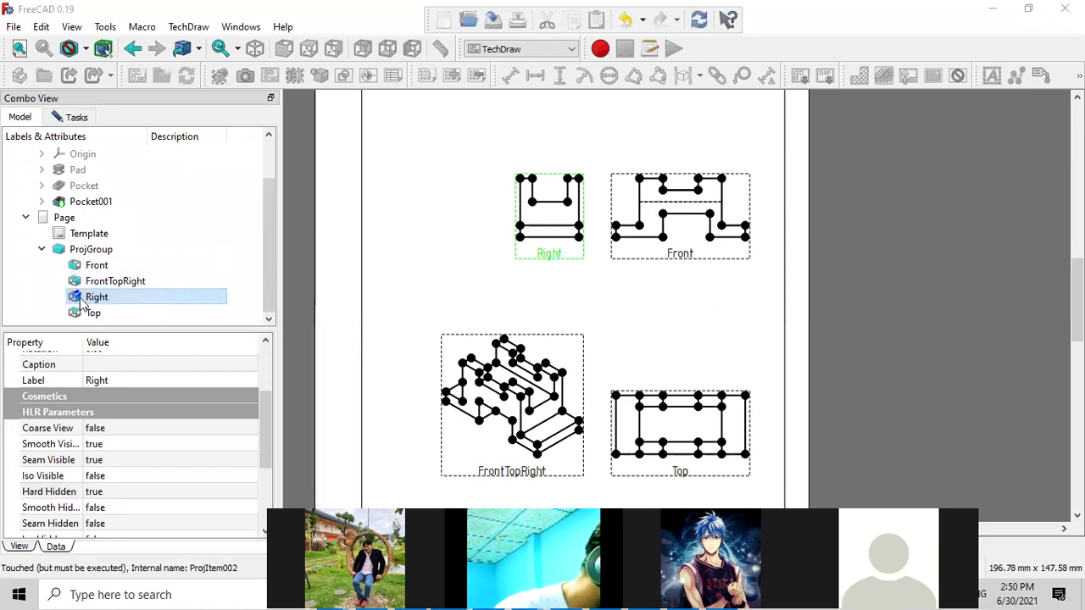
click(698, 18)
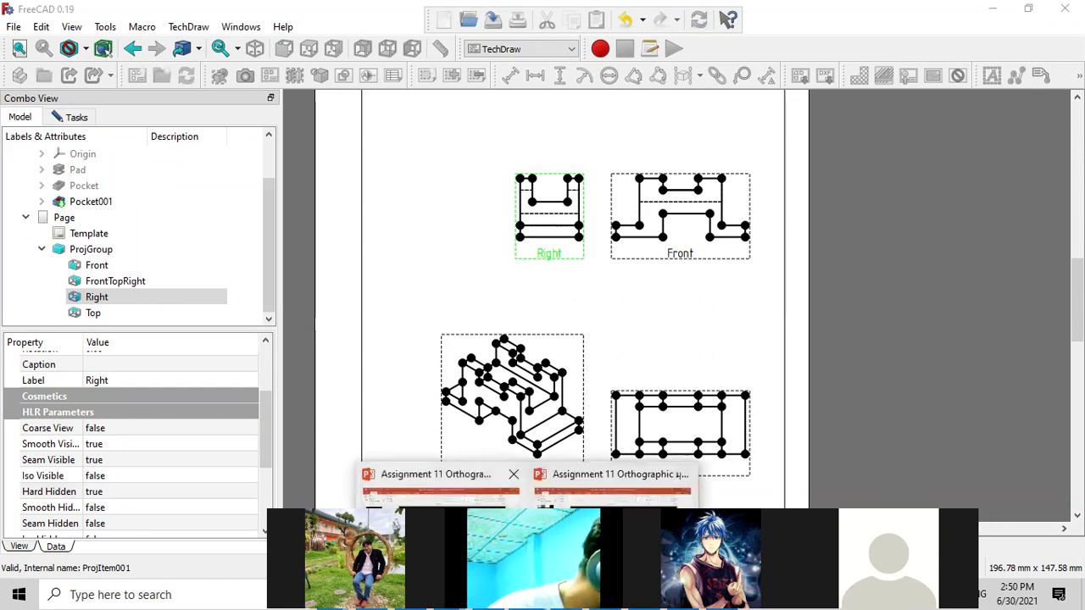
click(440, 475)
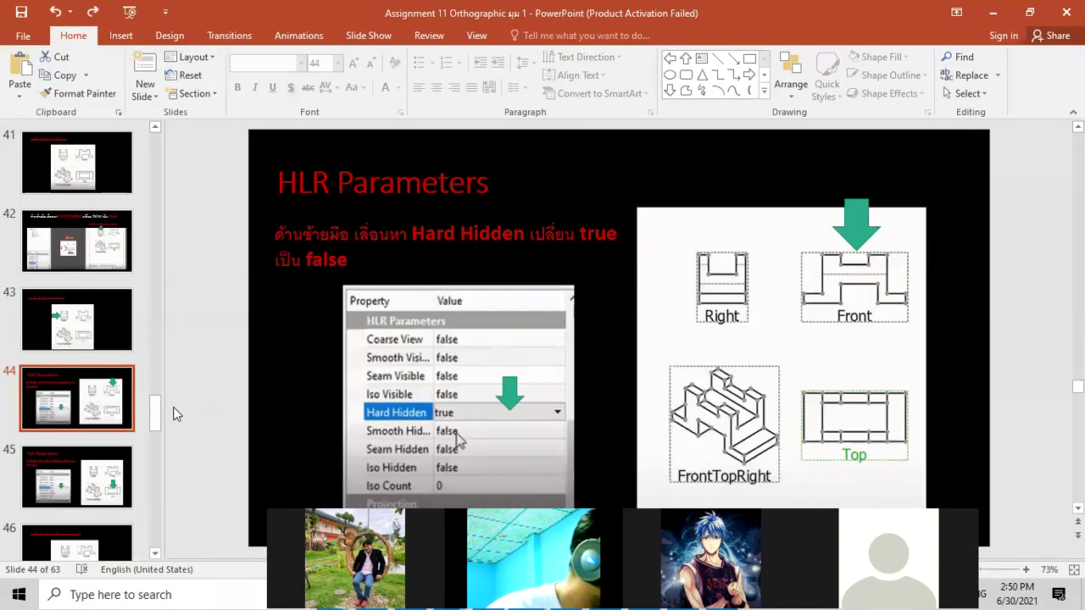
- Page through slides 45 and 46 to slide 47, Insert Length Dimension, then minimize PowerPoint
drag(153, 415, 155, 431)
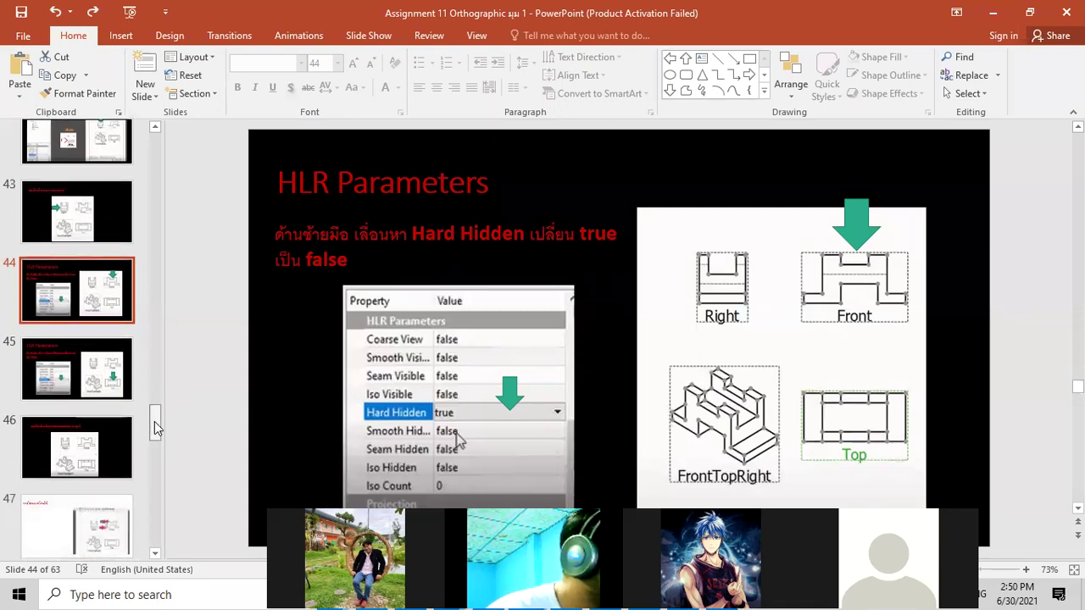
click(108, 276)
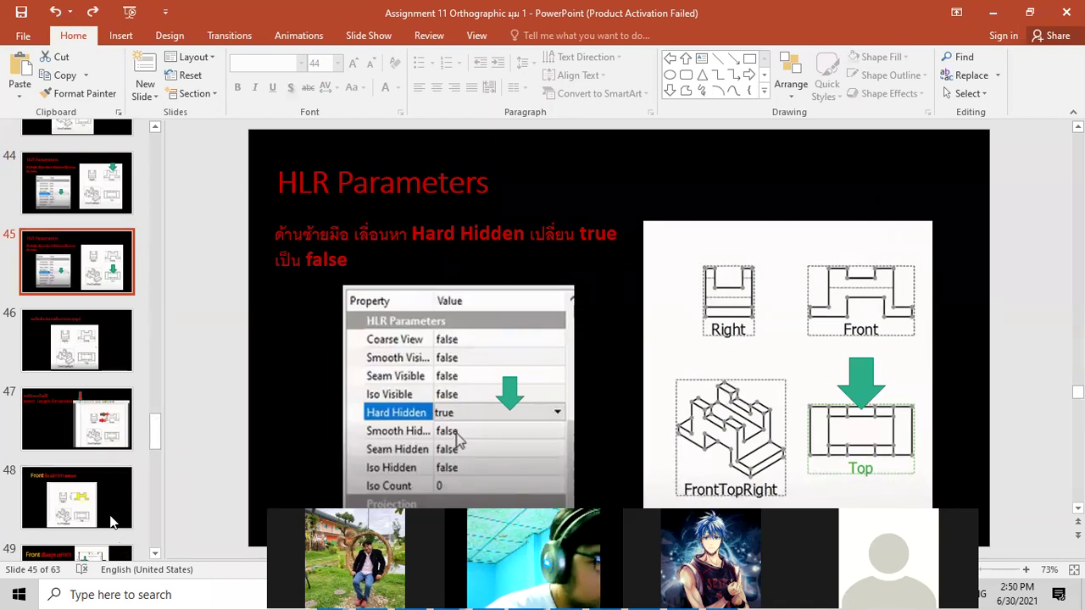
click(91, 353)
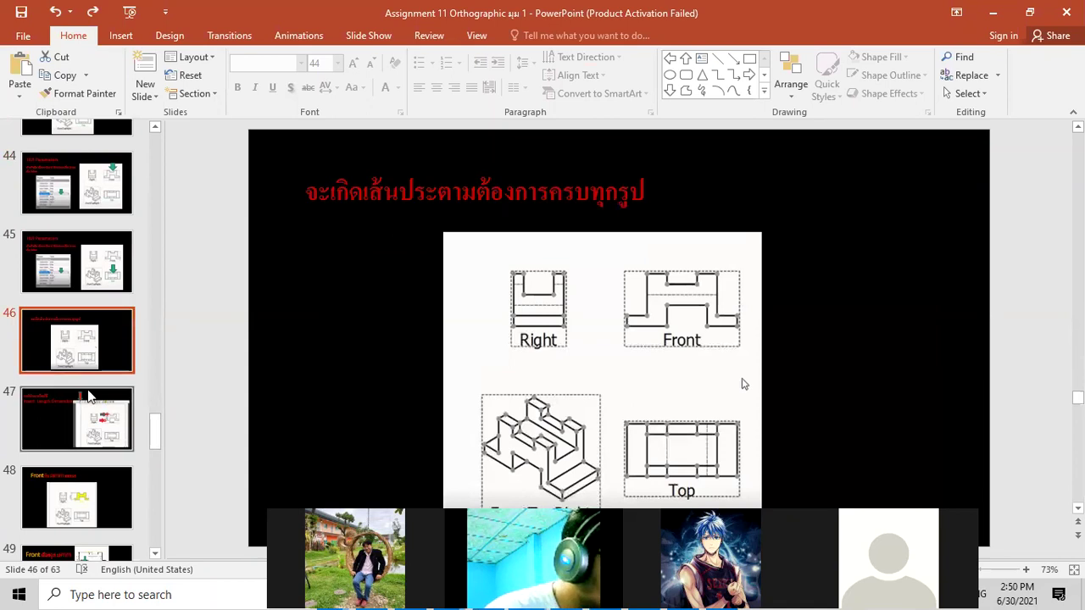
click(93, 419)
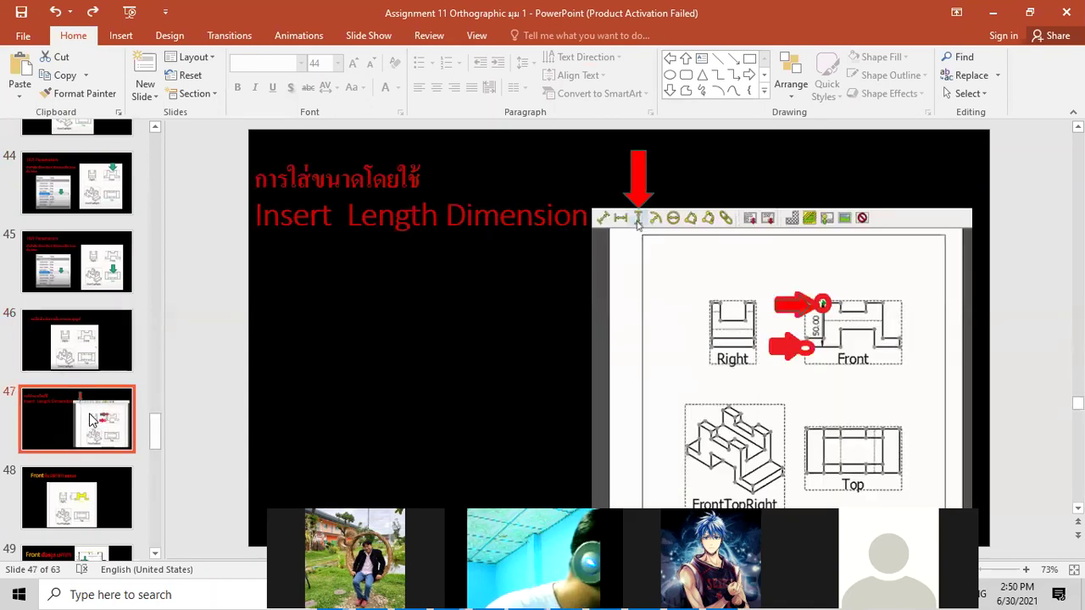
click(1001, 16)
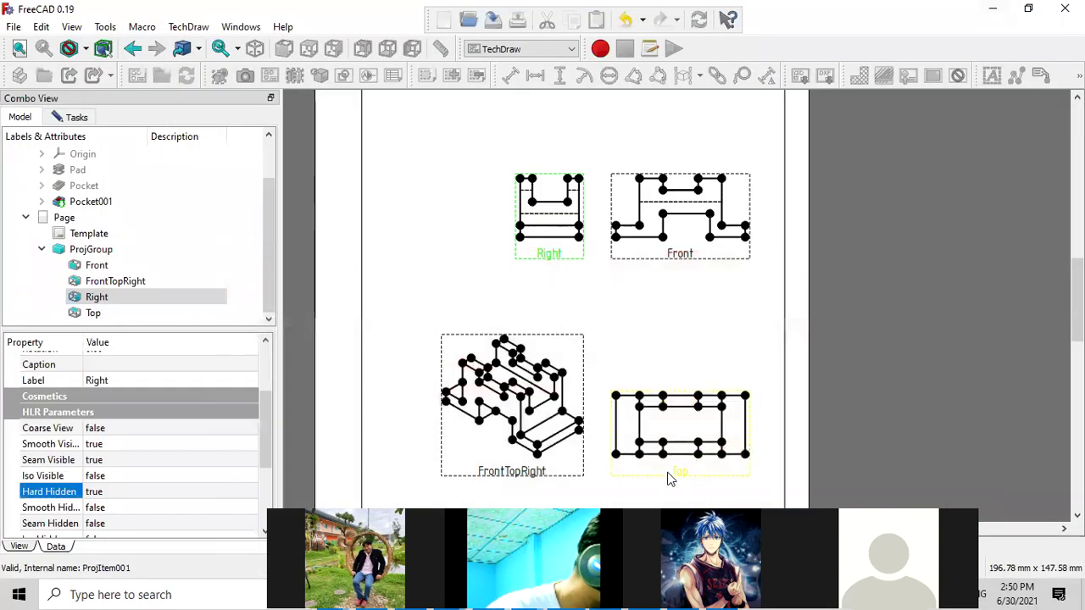
- Set the Top view's Hard Hidden parameter to true and recompute so hidden edges appear dashed
click(671, 470)
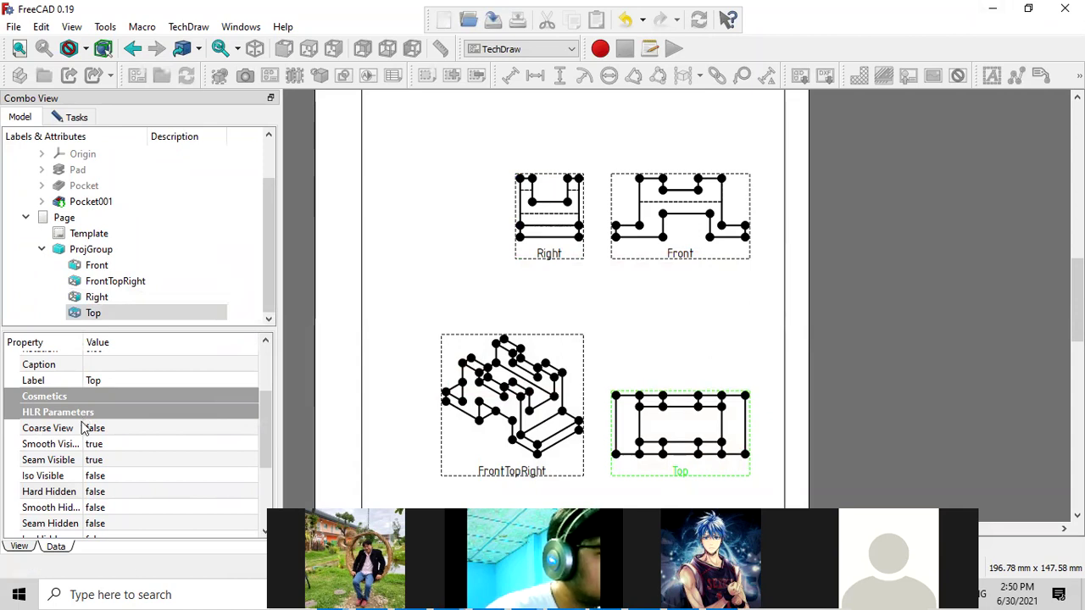
click(98, 494)
click(245, 496)
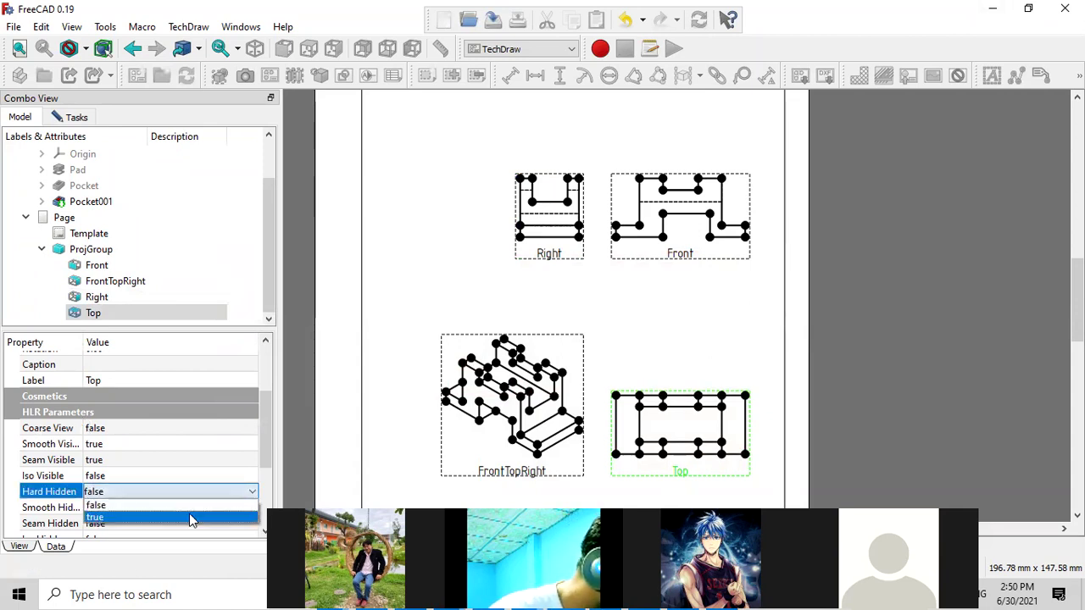
click(176, 517)
click(84, 315)
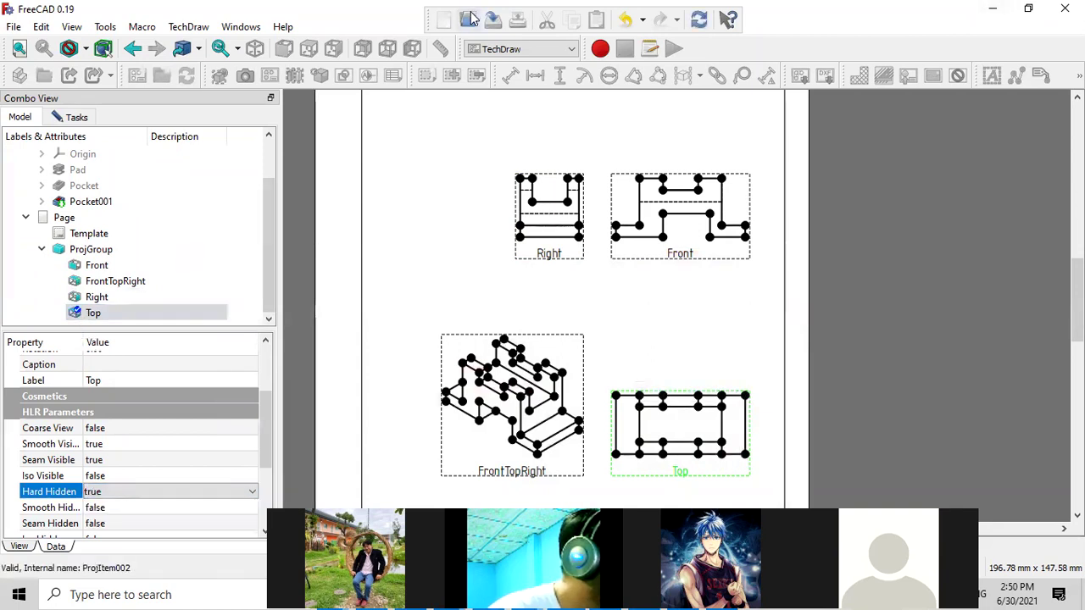
click(700, 20)
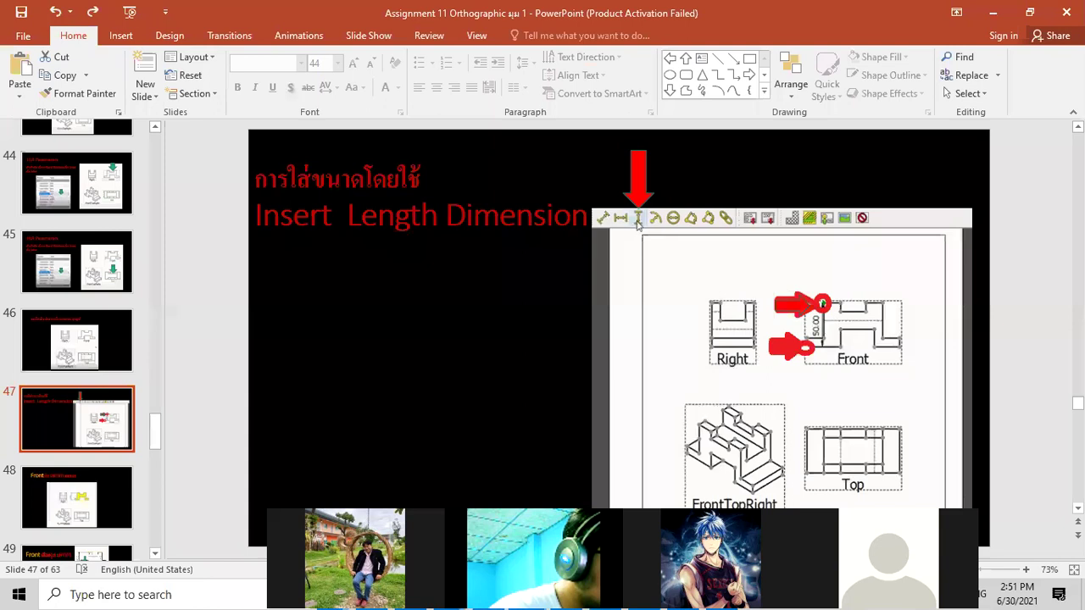
- Switch to the PowerPoint tutorial and advance from slide 47 through to slide 53
click(434, 487)
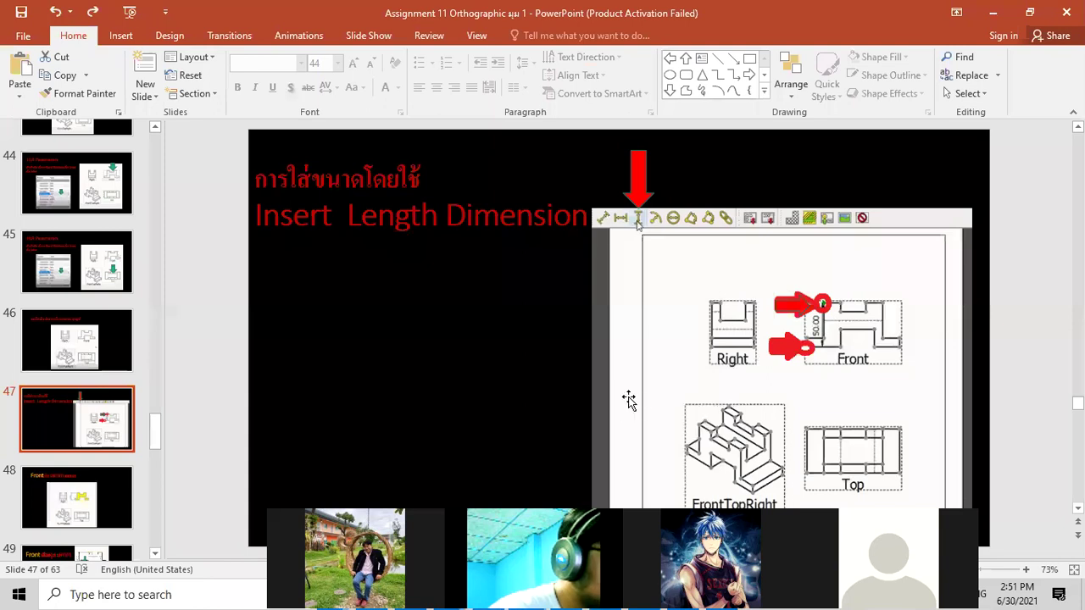
scroll(628, 400, down, 1)
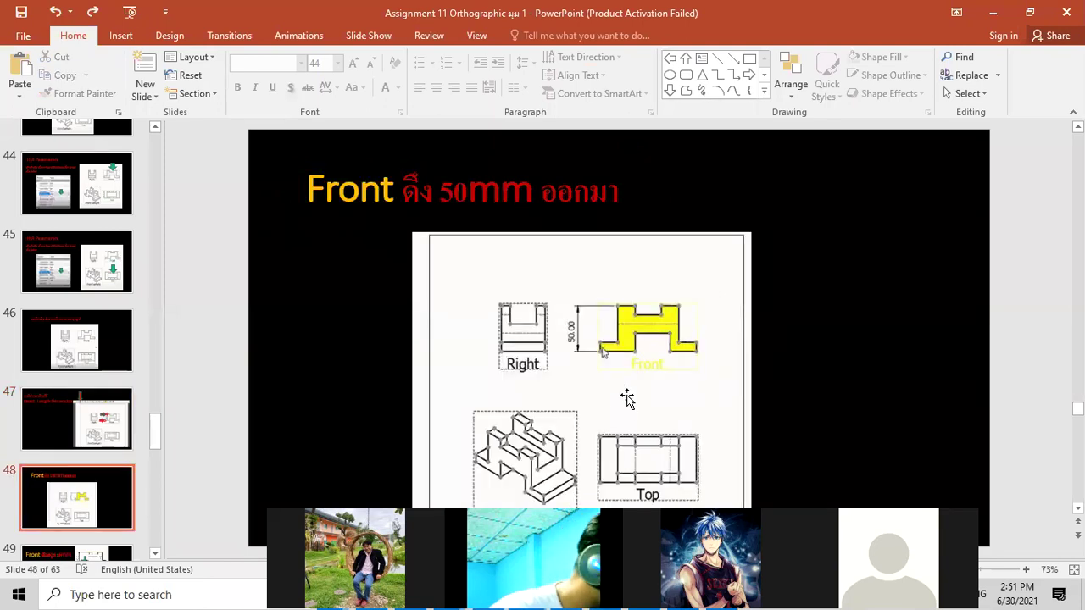
scroll(628, 400, down, 1)
scroll(627, 400, down, 1)
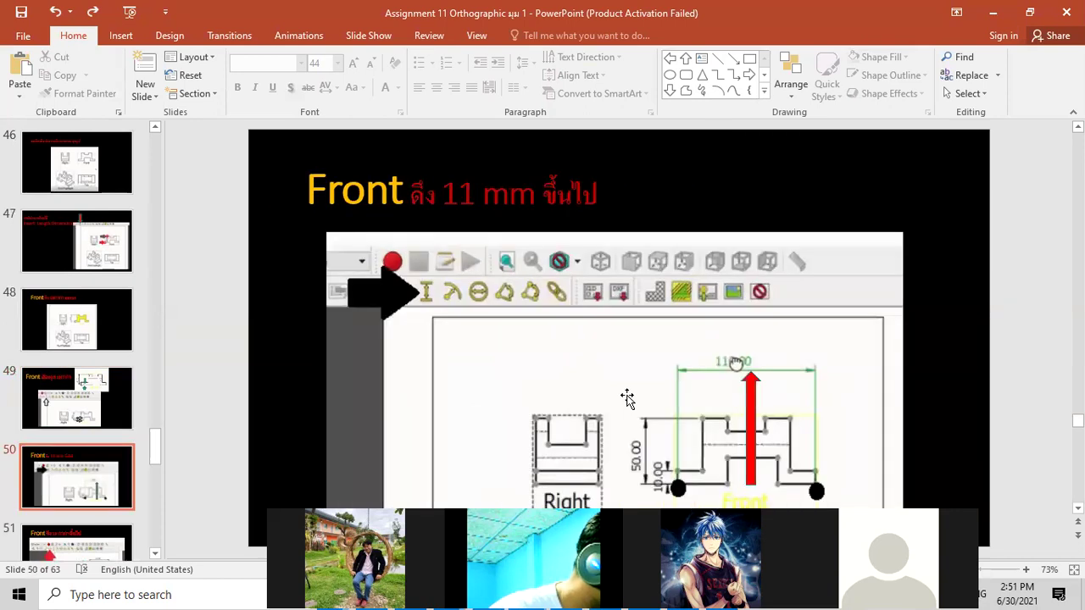
drag(152, 448, 153, 456)
key(Down)
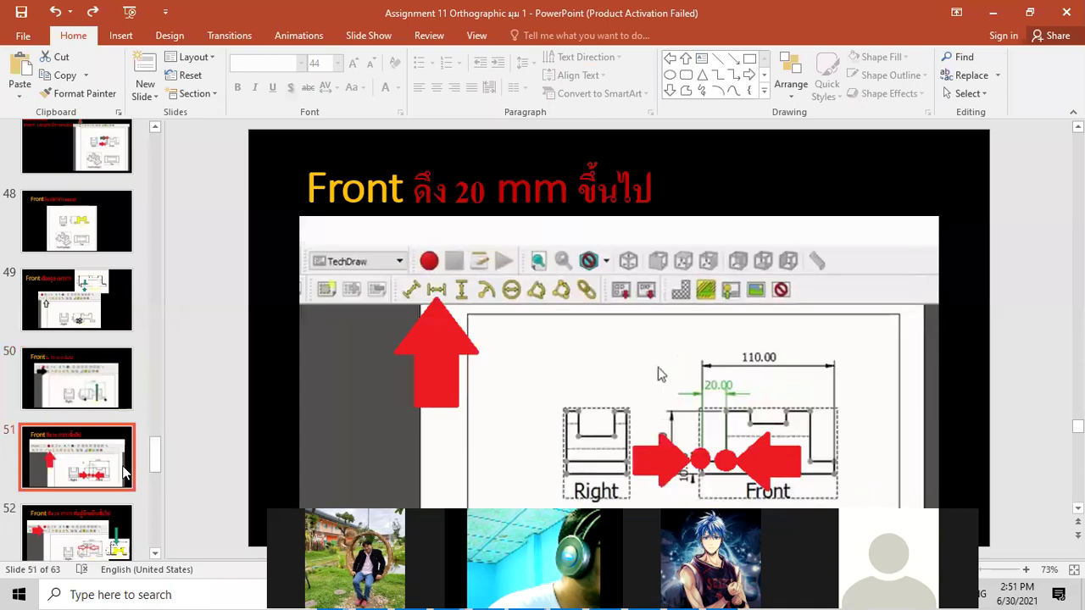
key(Down)
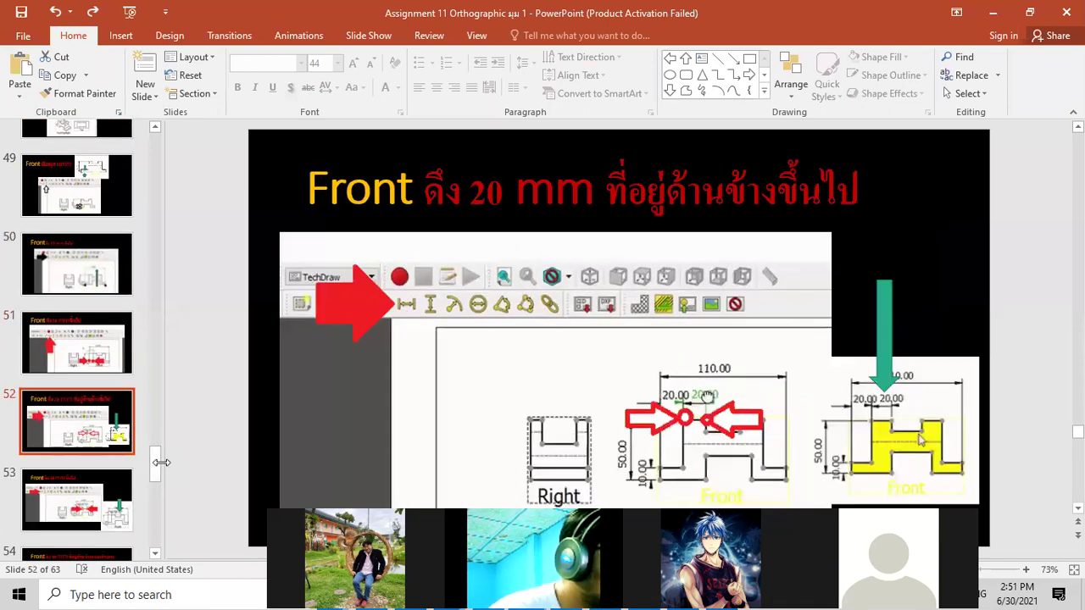
scroll(161, 472, down, 2)
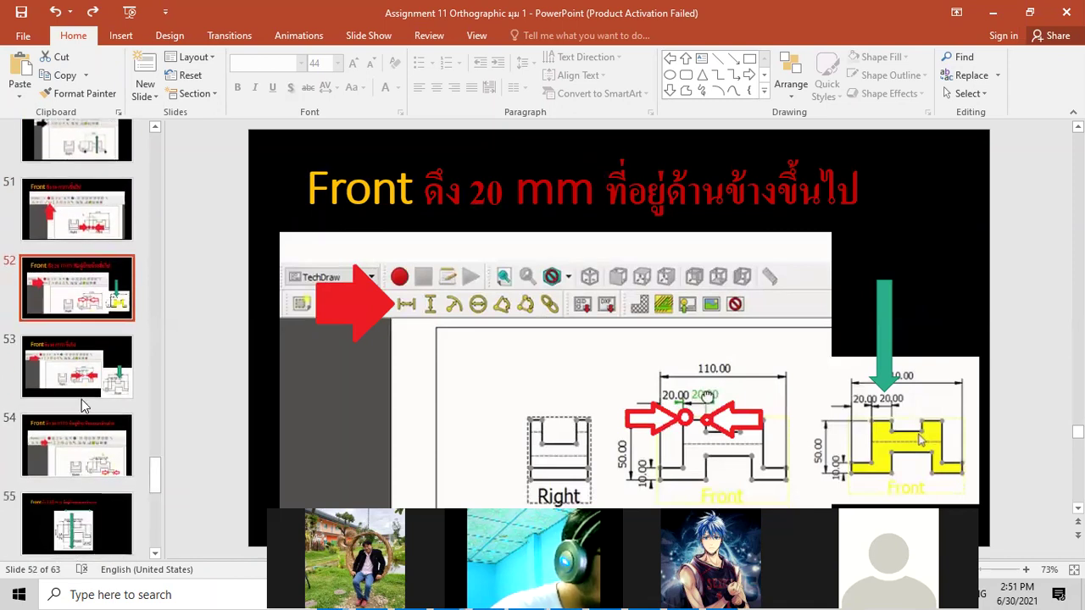
click(81, 394)
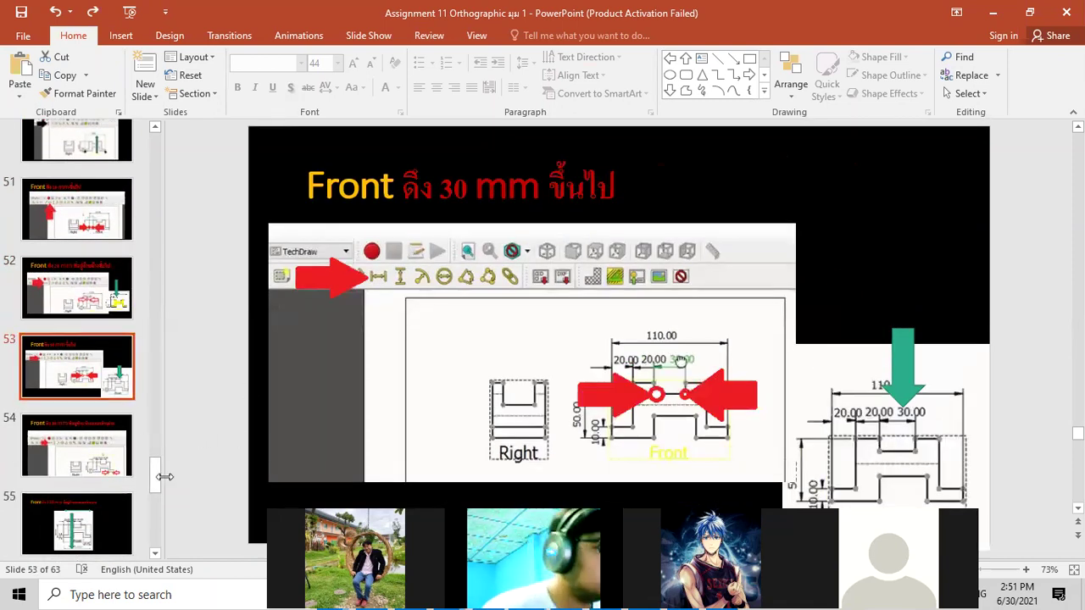
- Continue to slide 59 showing the 20 mm length dimension, then return to FreeCAD
click(110, 458)
scroll(156, 462, down, 1)
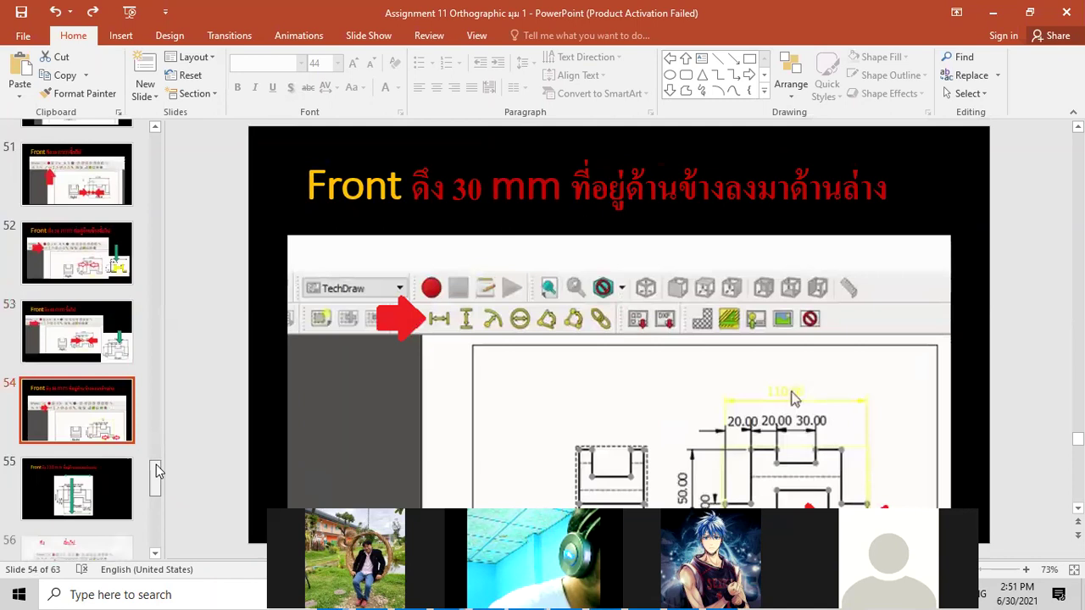
click(92, 483)
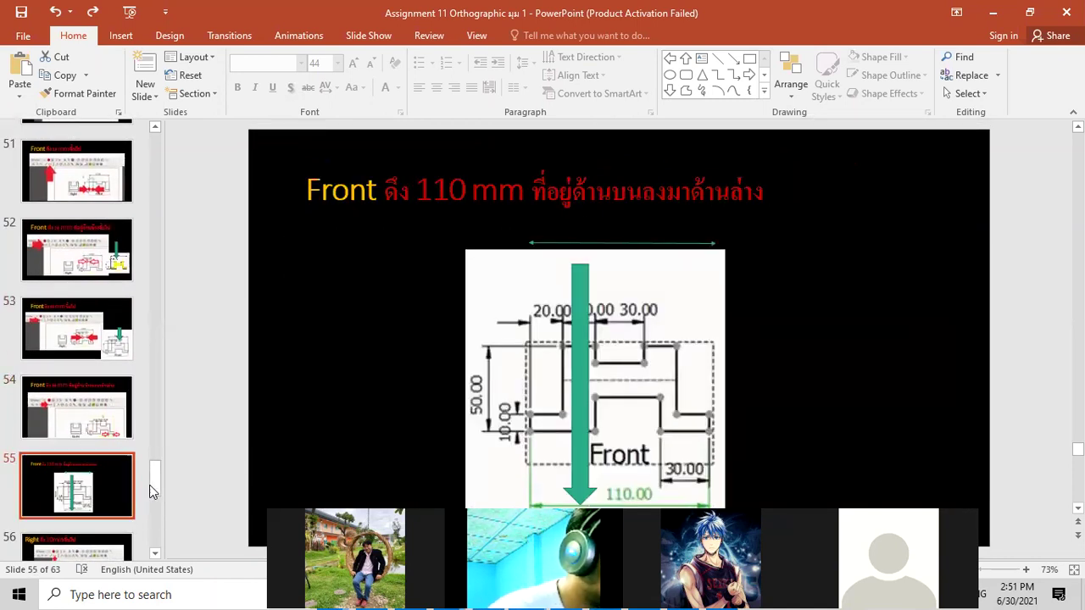
drag(152, 477, 154, 487)
key(Down)
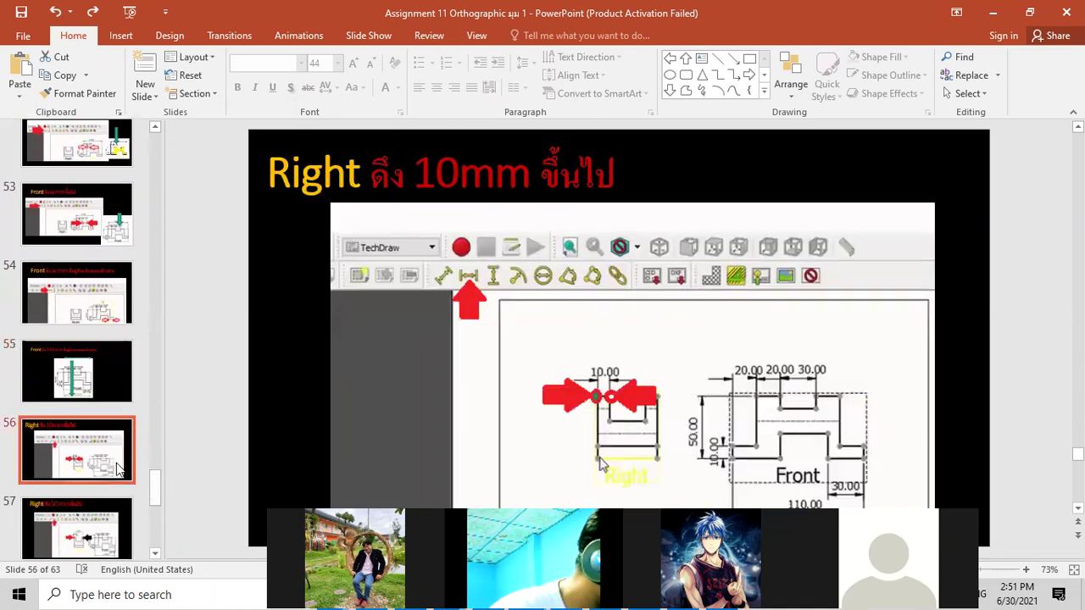
drag(152, 483, 154, 494)
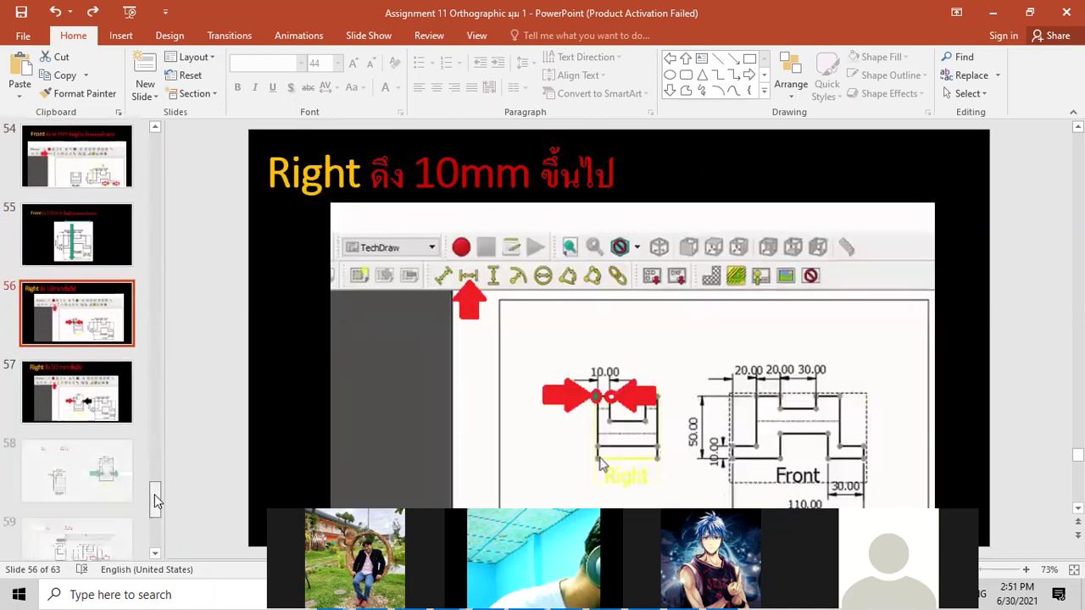
key(Down)
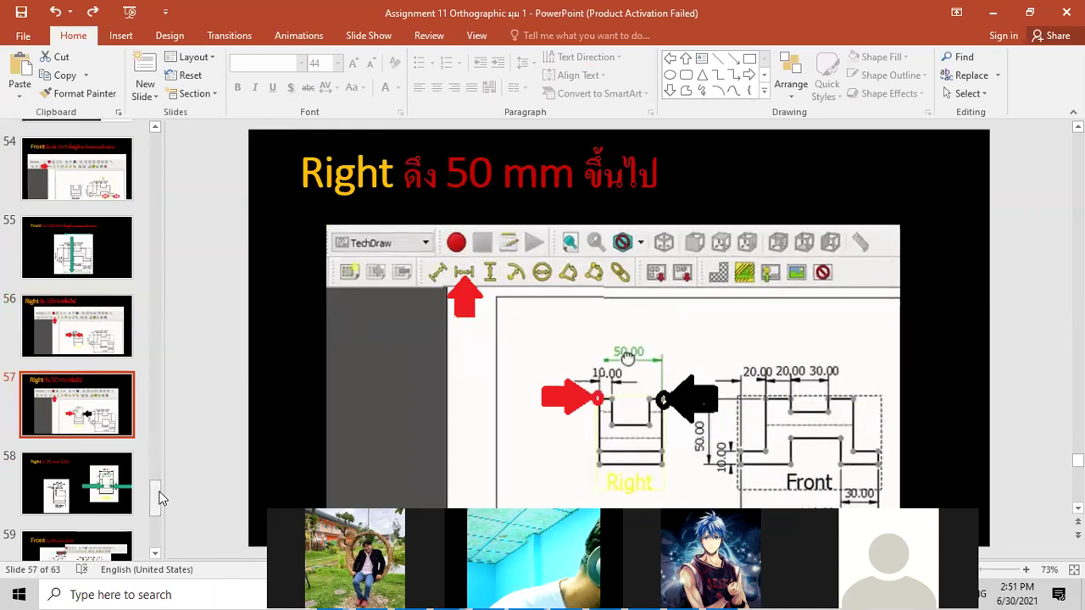
drag(156, 496, 154, 518)
click(119, 320)
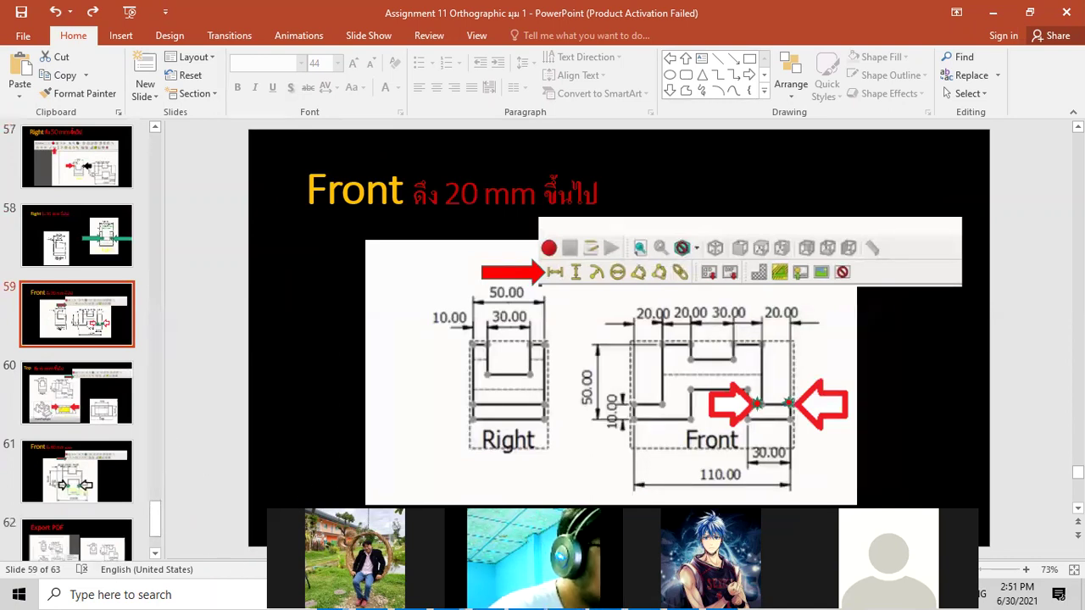
key(alt+Tab)
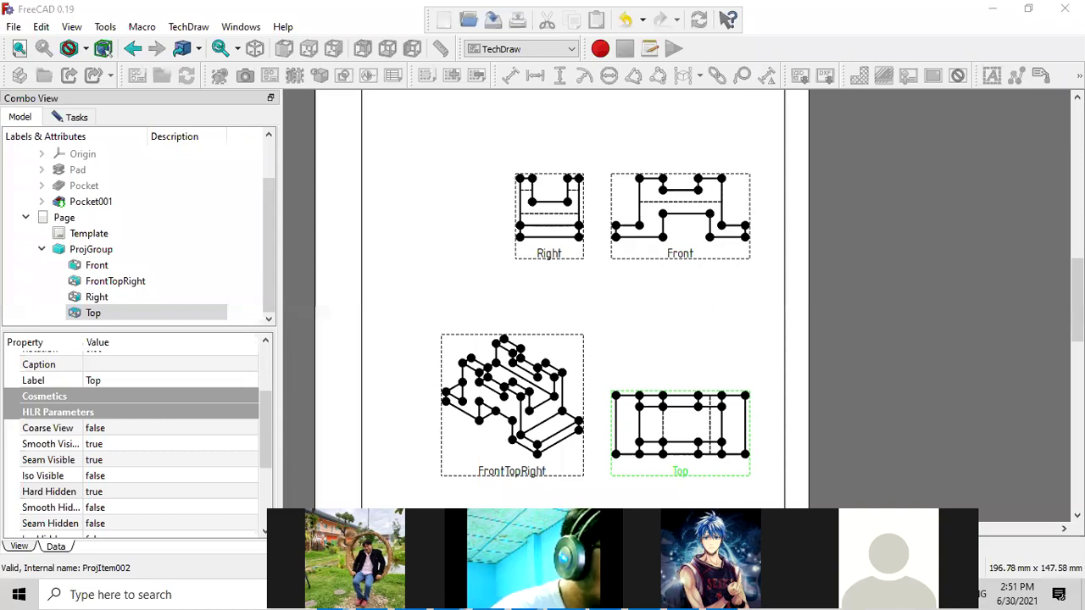
- View the part's 3D model tab in FreeCAD, then go back to slide 59 in PowerPoint
key(ctrl+Tab)
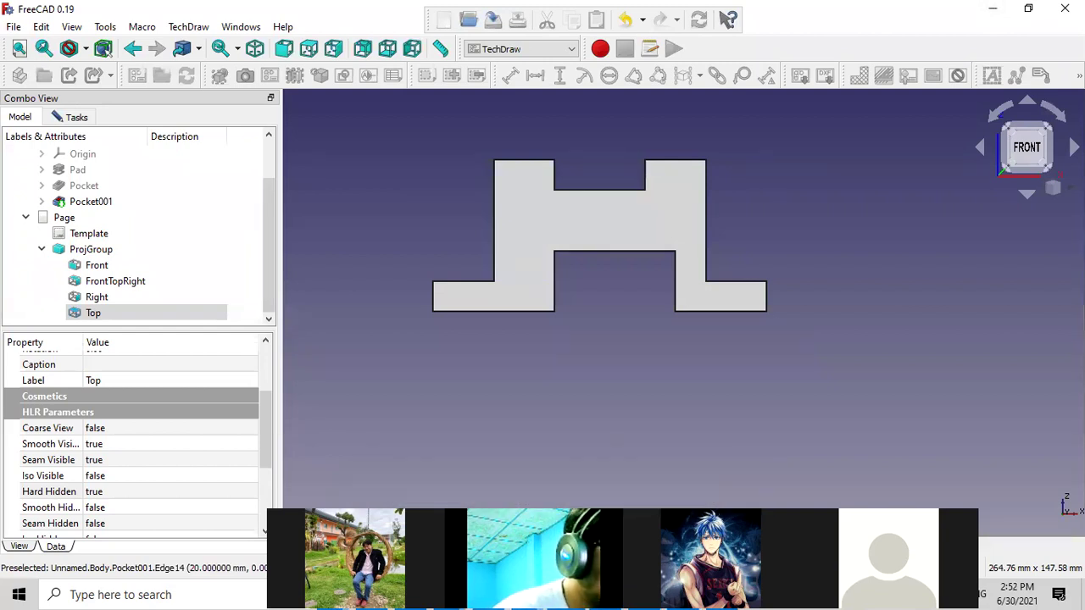
key(alt+Tab)
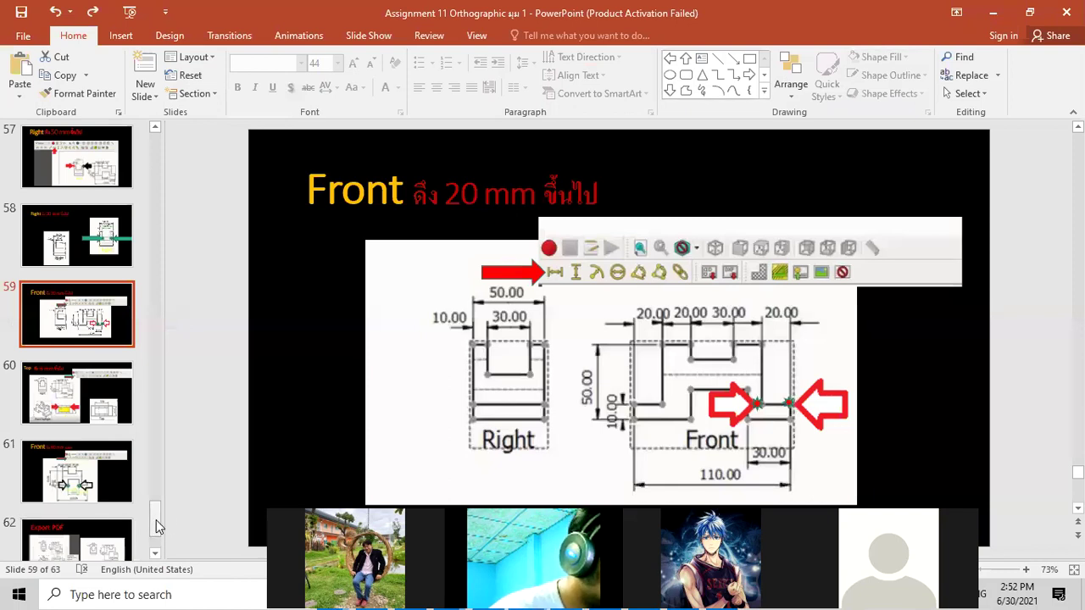
scroll(156, 520, down, 2)
- Go to slide 62, Export PDF, then minimize the presentation
click(94, 432)
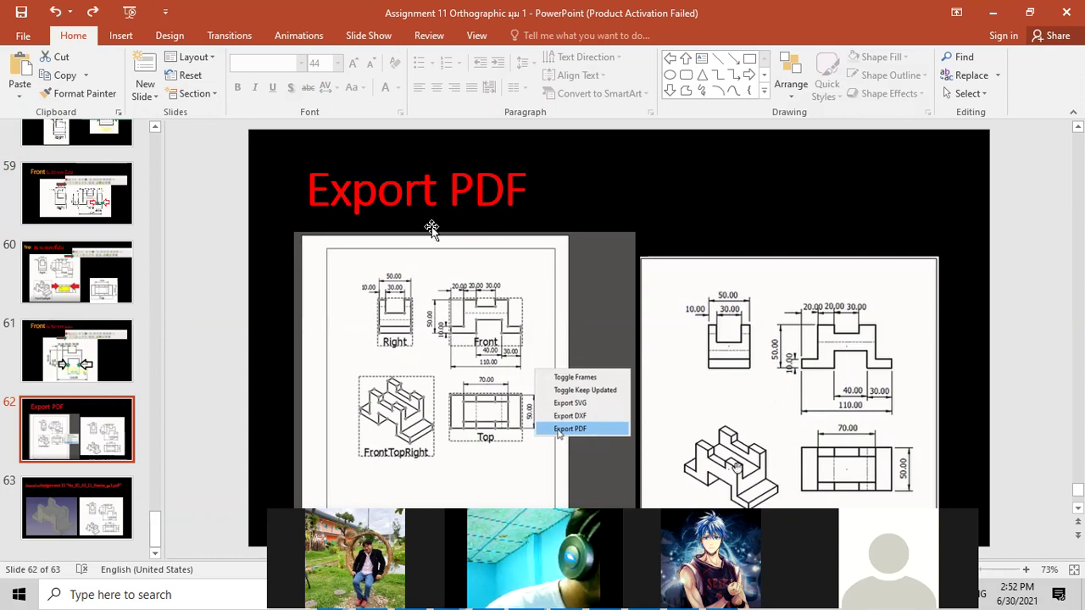
click(992, 13)
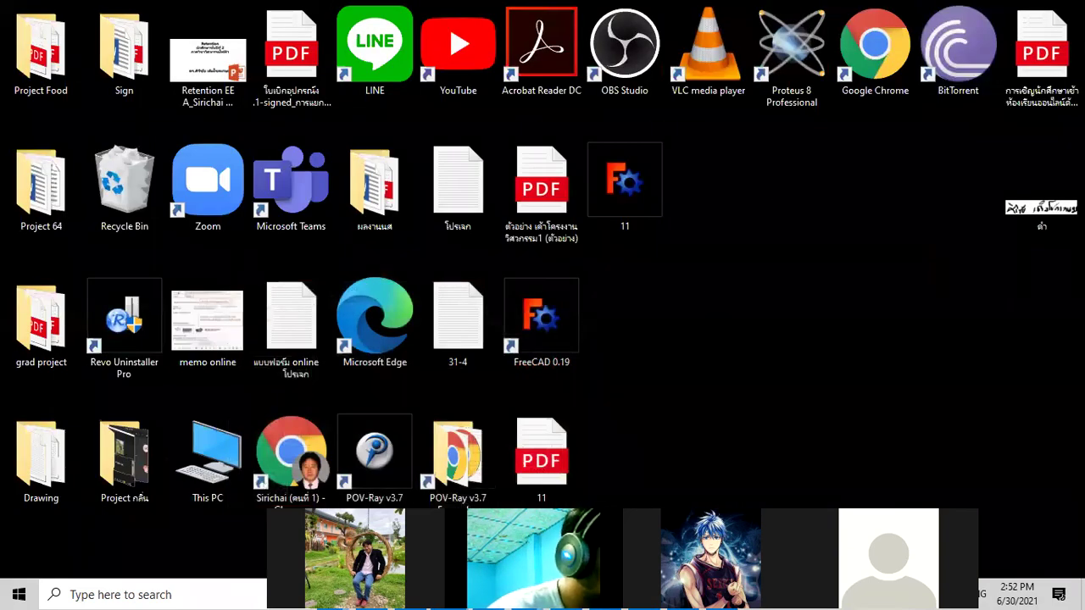
- Bring FreeCAD back and display the TechDraw drawing page, zooming to fit the sheet
key(alt+Tab)
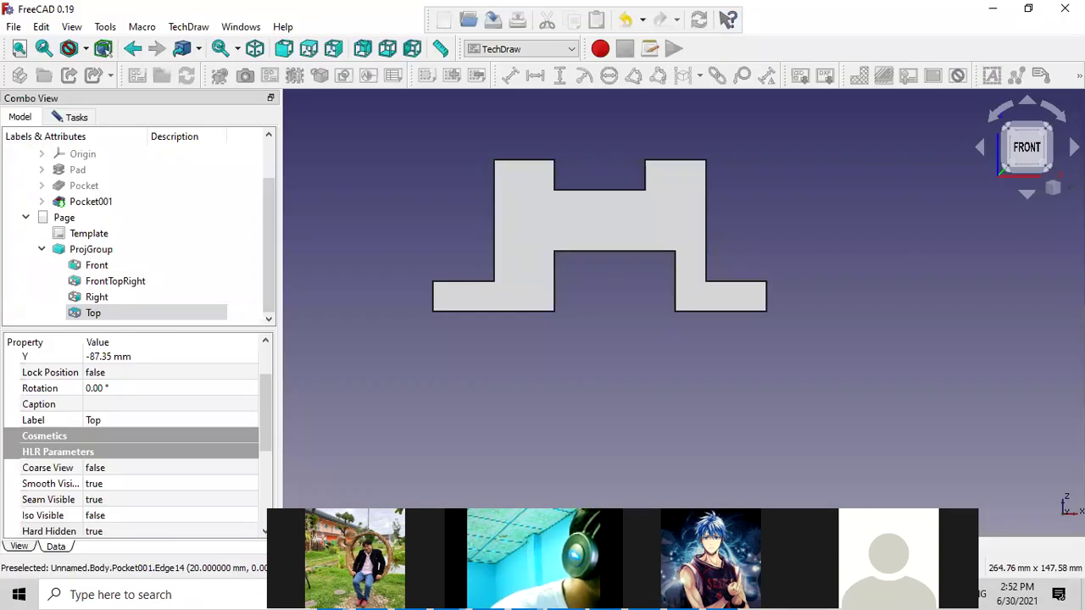
key(ctrl+Tab)
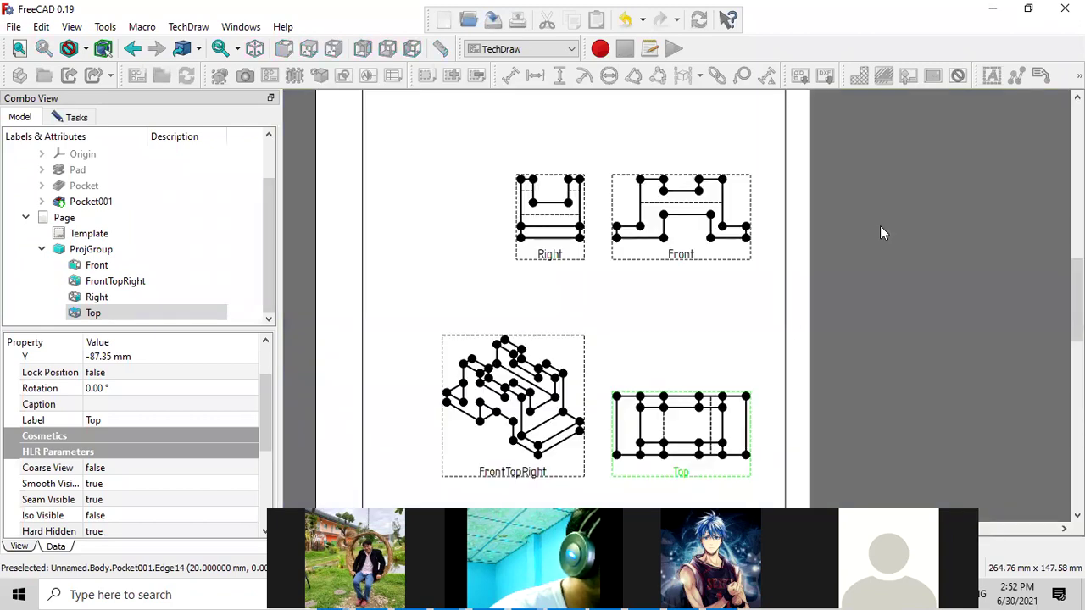
scroll(897, 307, up, 1)
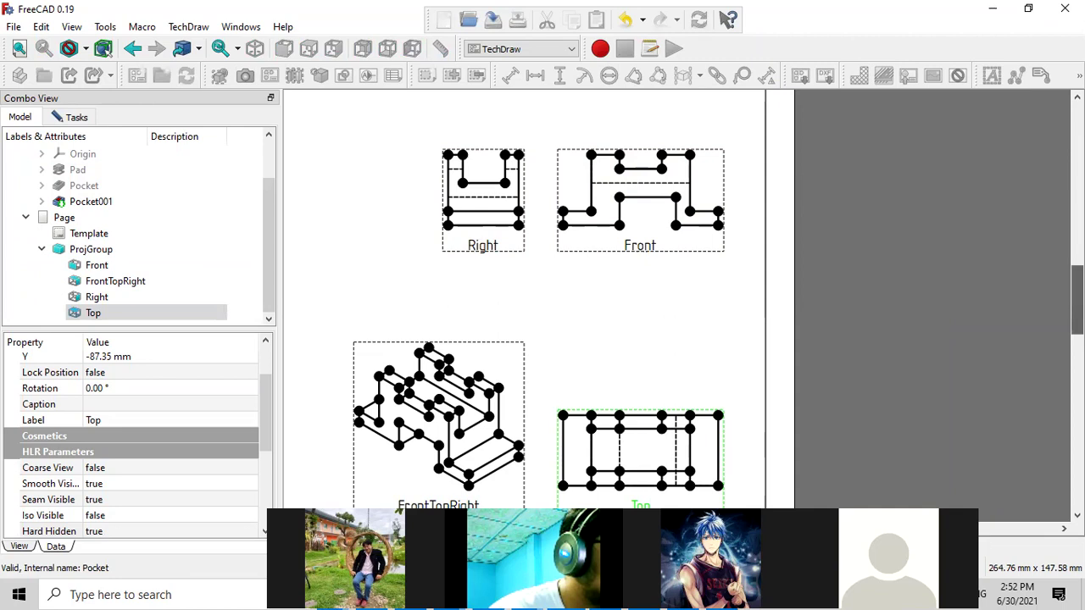
scroll(1077, 300, down, 1)
scroll(1077, 305, up, 2)
scroll(1076, 305, up, 3)
scroll(1077, 305, up, 3)
scroll(1077, 305, down, 6)
scroll(1077, 305, down, 3)
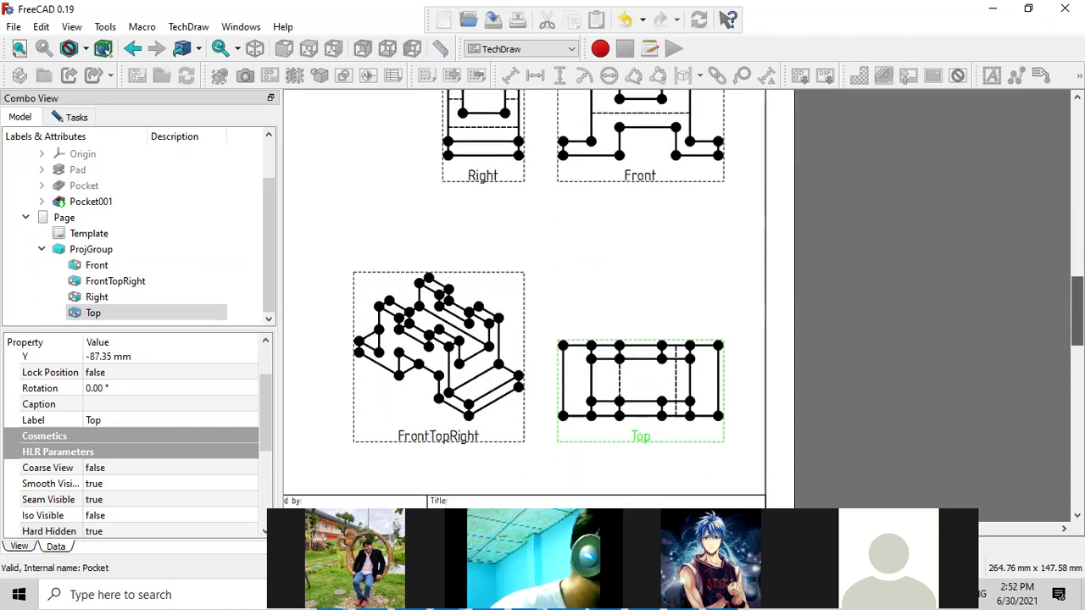
- Open the Export Page As PDF dialog on the Desktop, then switch to the Assignment 11 slides
click(14, 26)
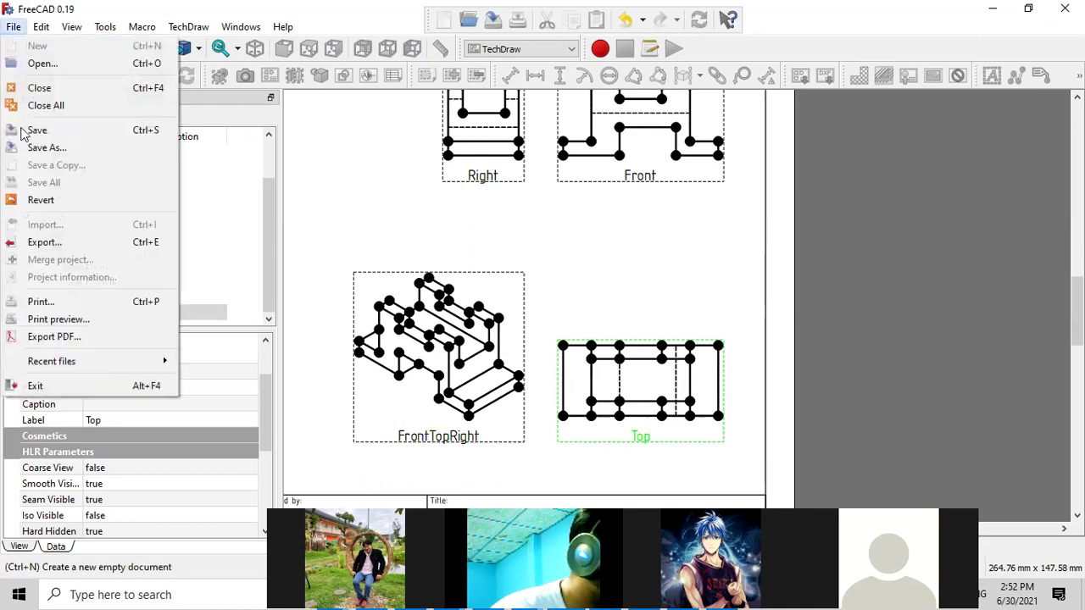
click(85, 337)
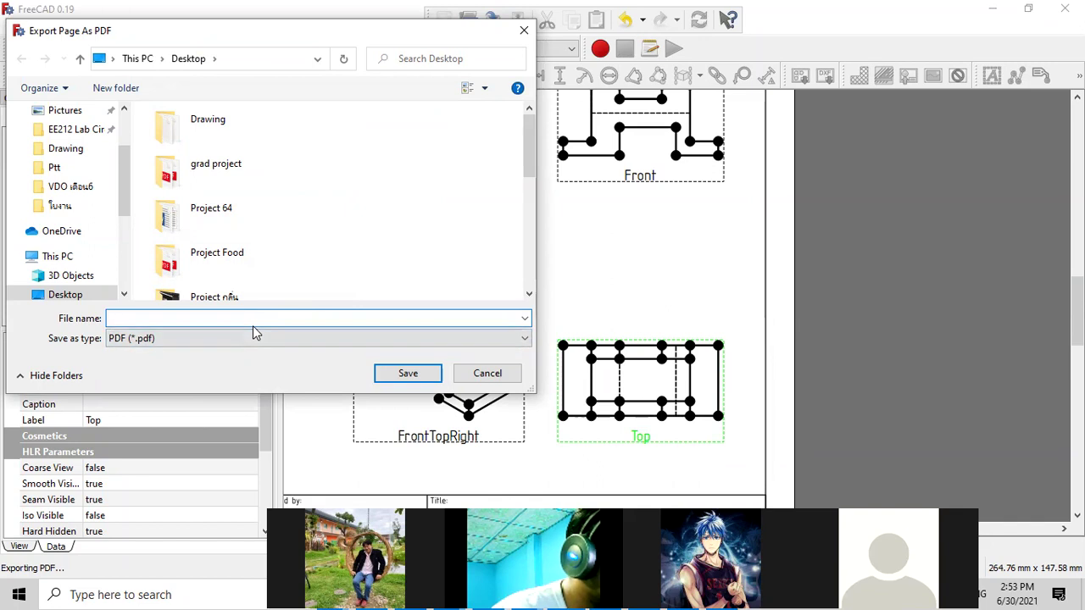
text(A)
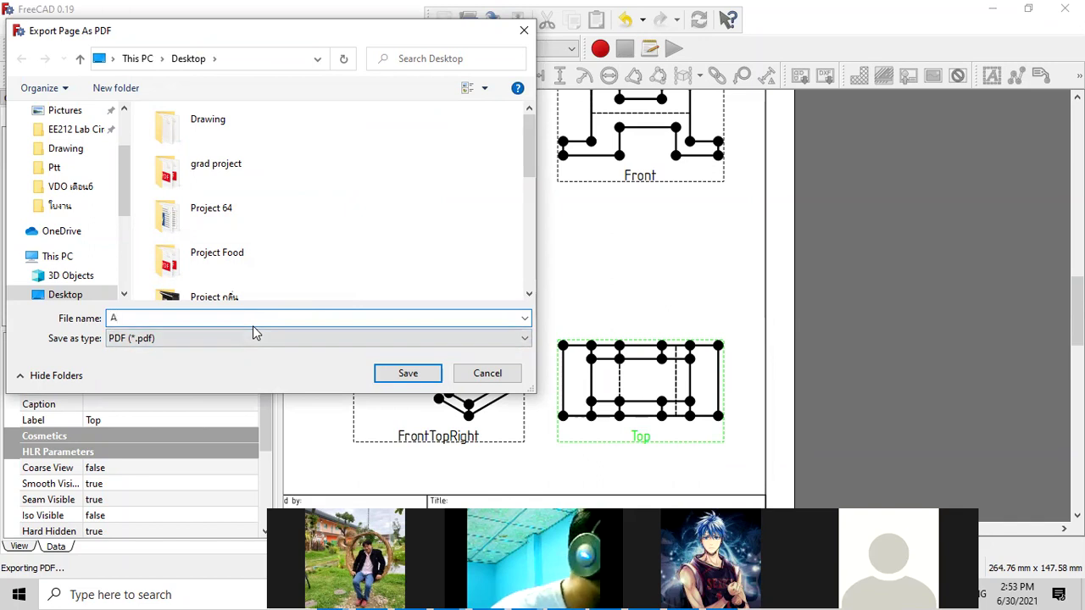
key(BackSpace)
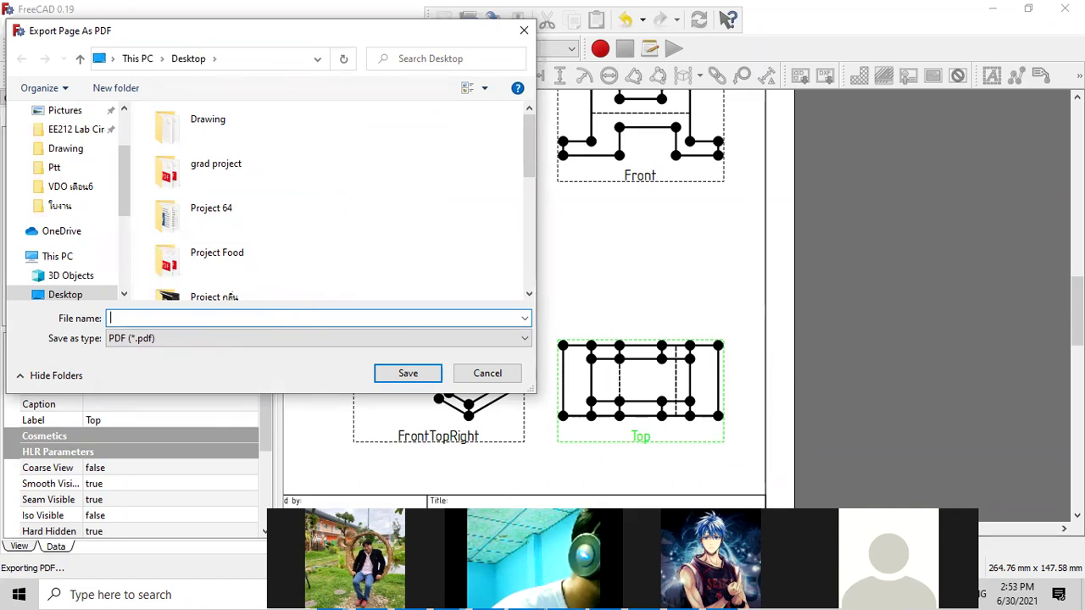
click(526, 594)
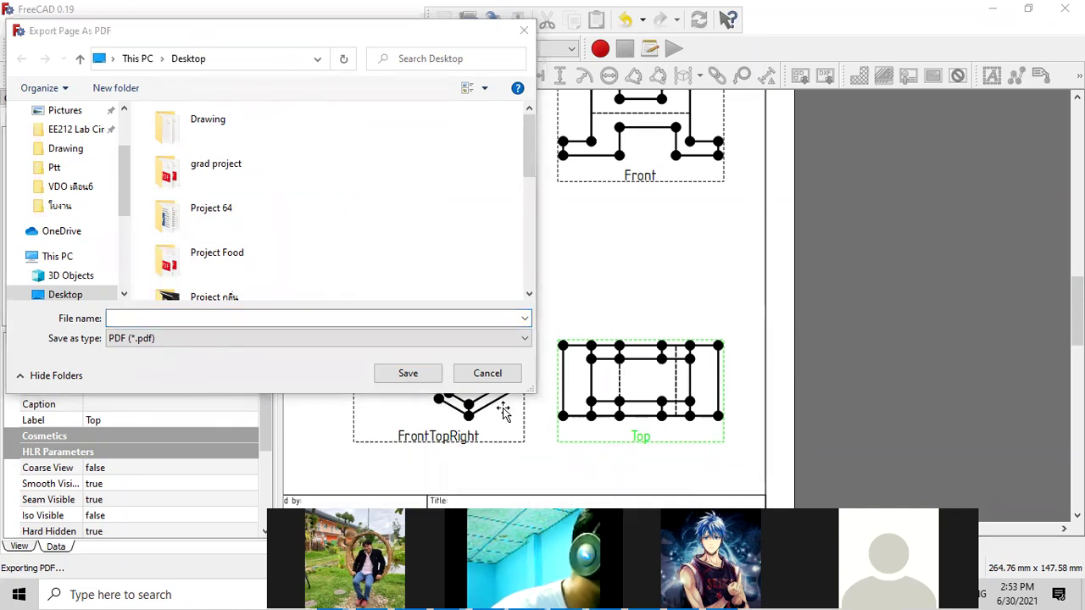
click(436, 490)
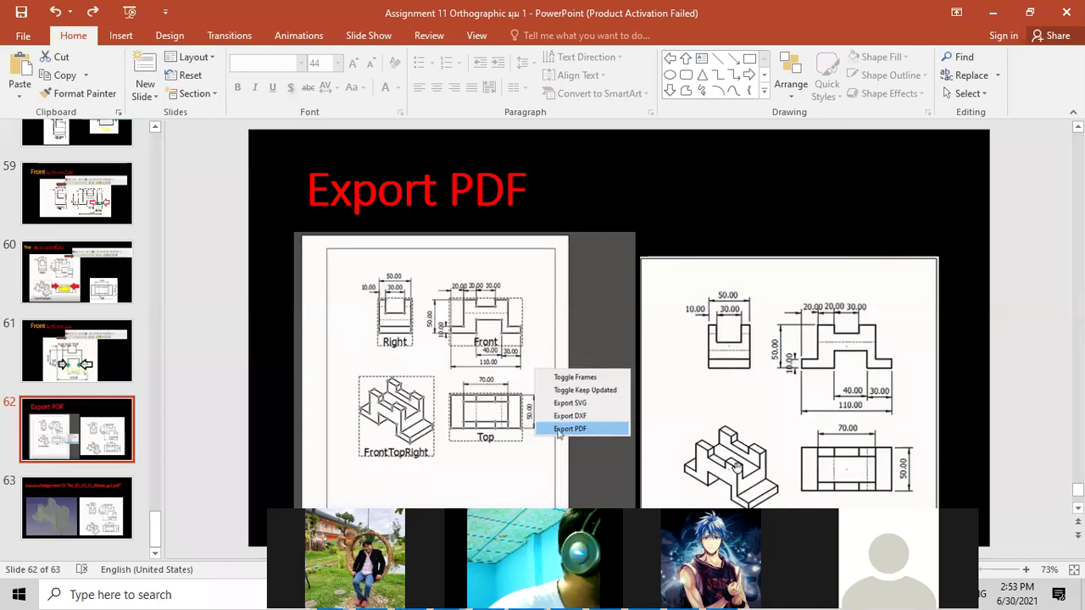
- Read slide 63's PDF naming format No_ID_AS_11_Name_มุม1.pdf, then return to the FreeCAD export dialog
drag(1077, 490, 1077, 500)
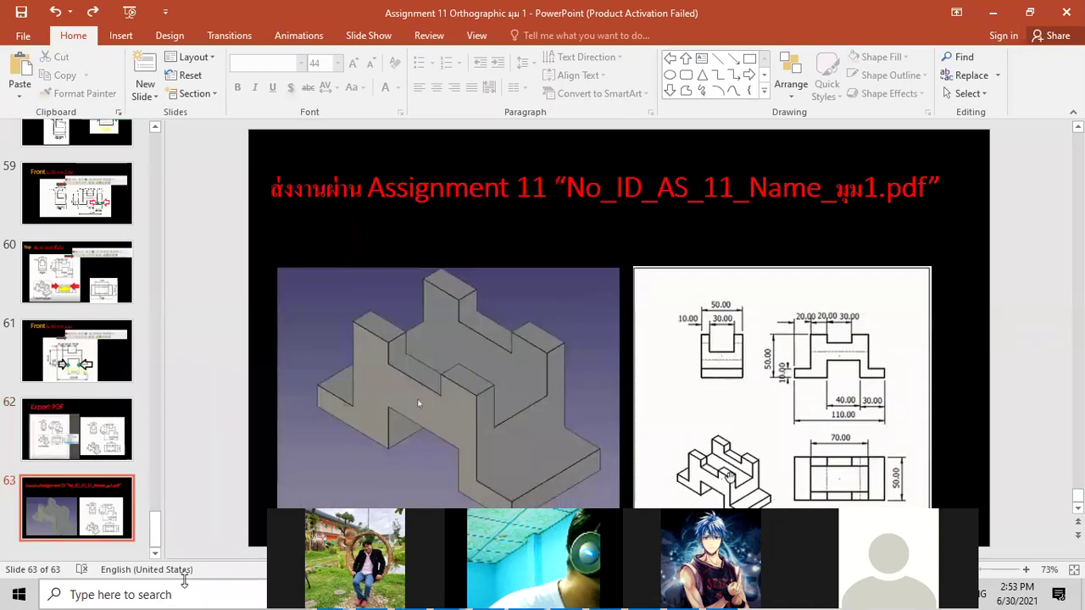
click(563, 180)
click(624, 180)
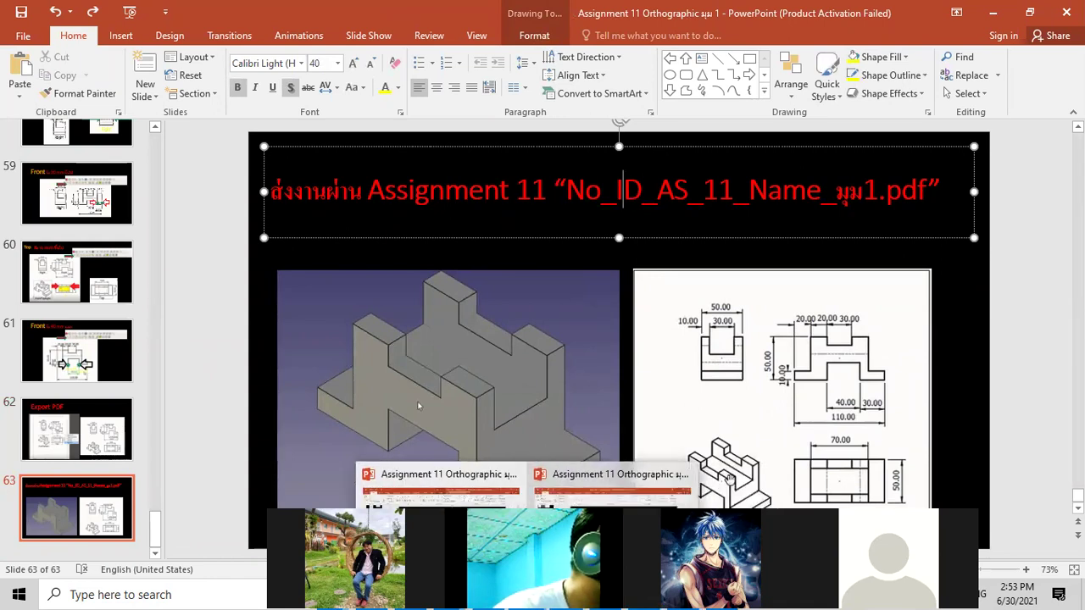
key(alt+Tab)
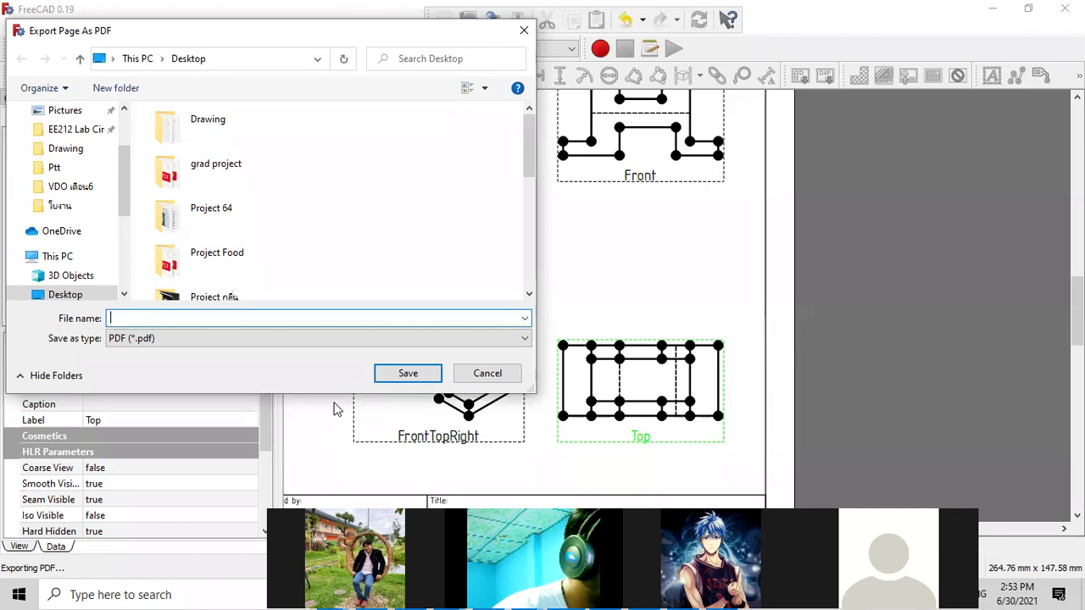
- Enter the student number, ID and name into the PDF file name, rechecking the naming slide
text(1_)
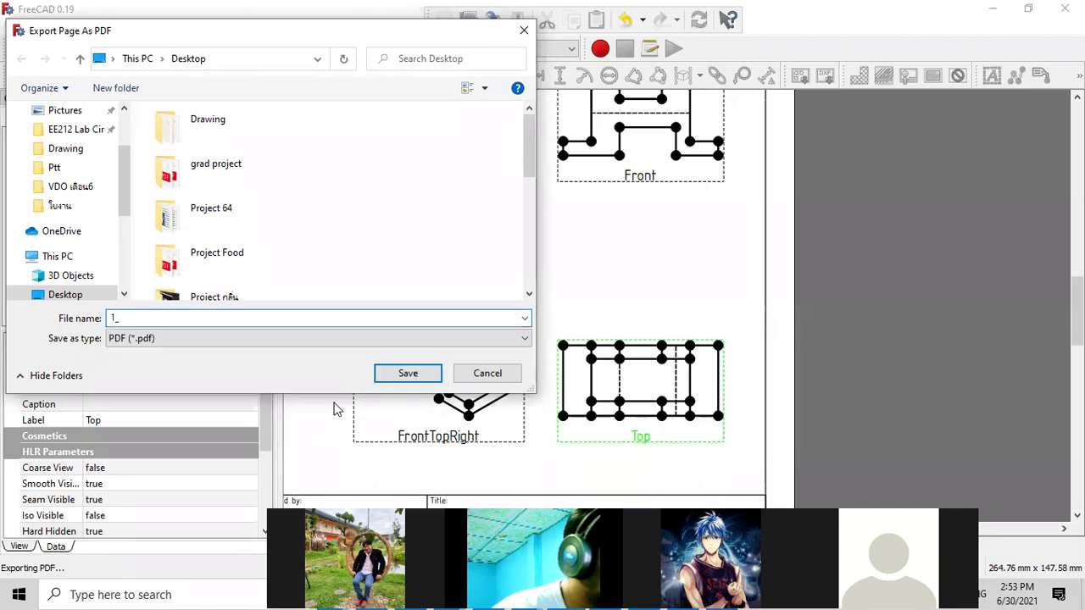
text(1)
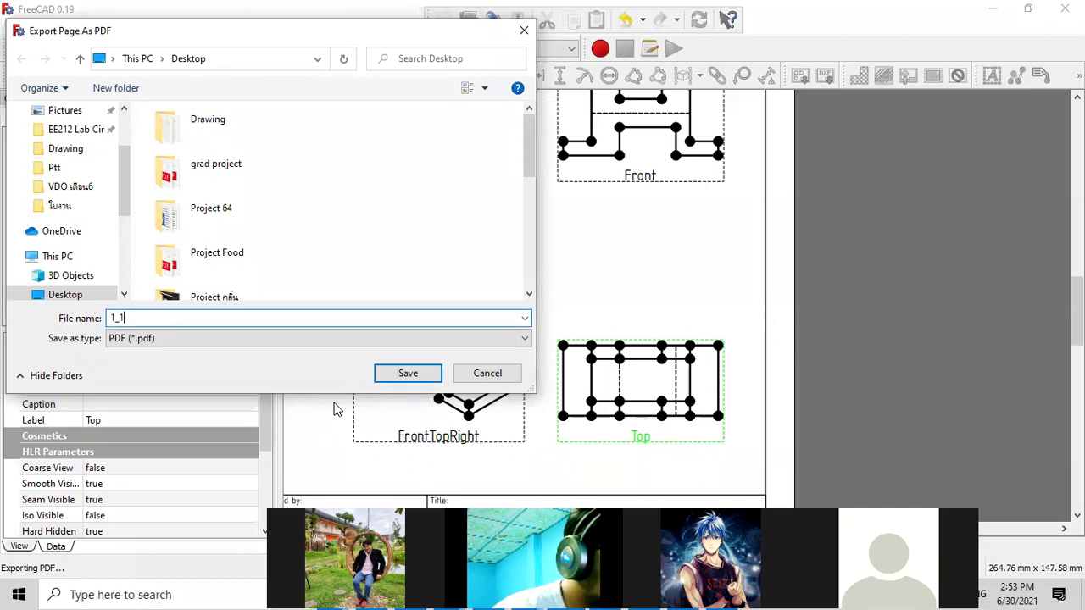
text(6)
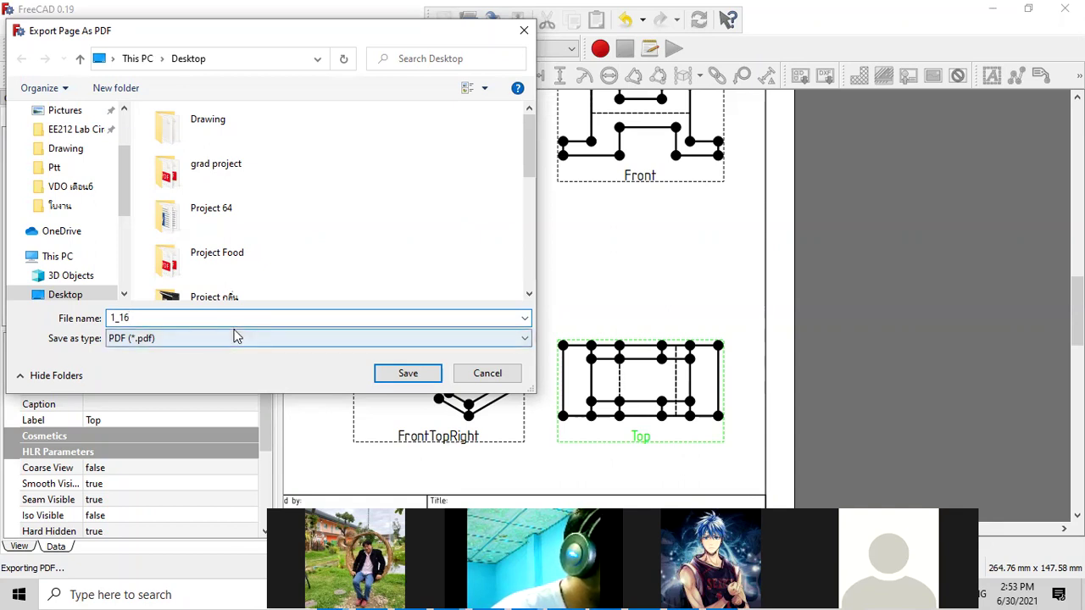
text(4)
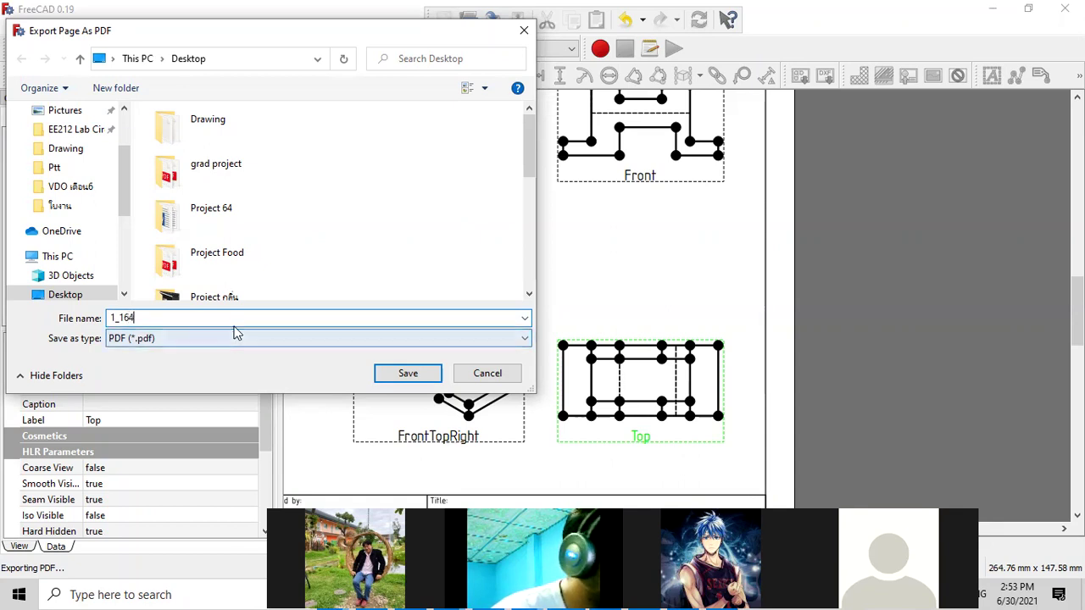
text(0)
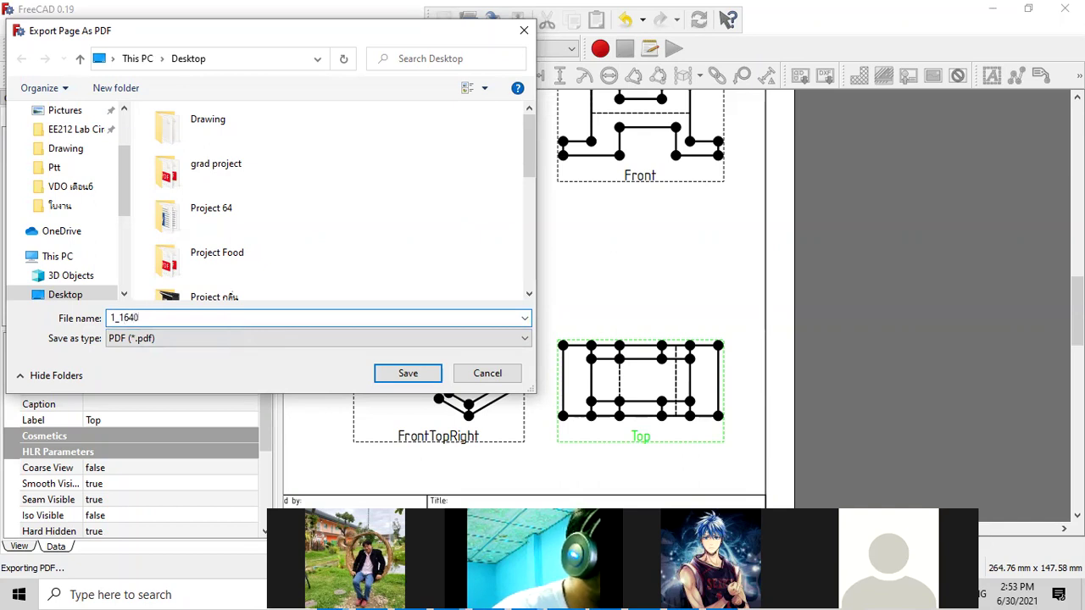
text(9012)
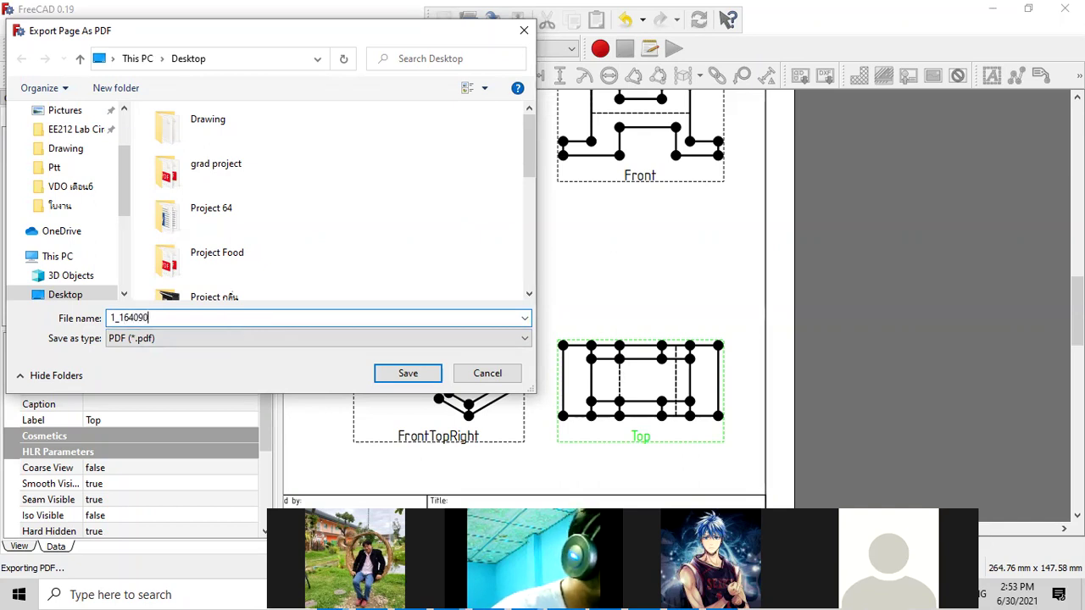
text(37)
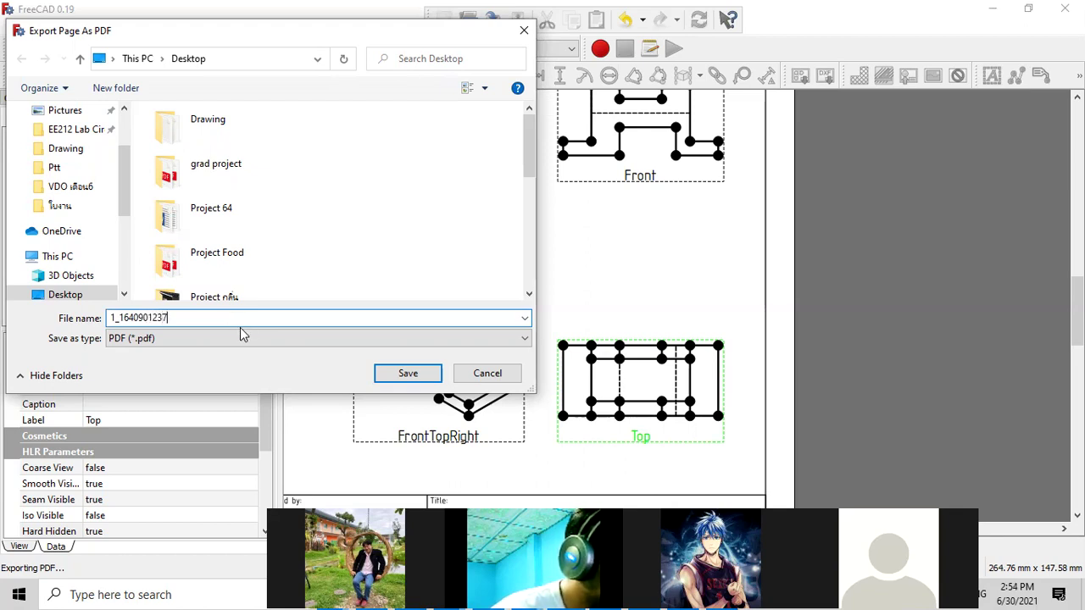
text(_S)
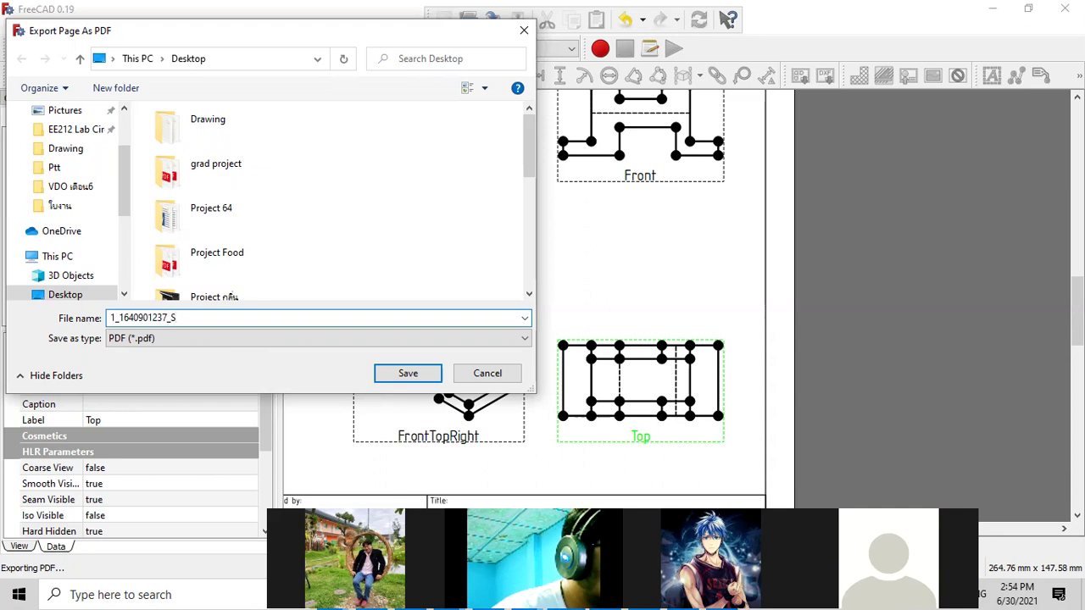
text(ICHAI_)
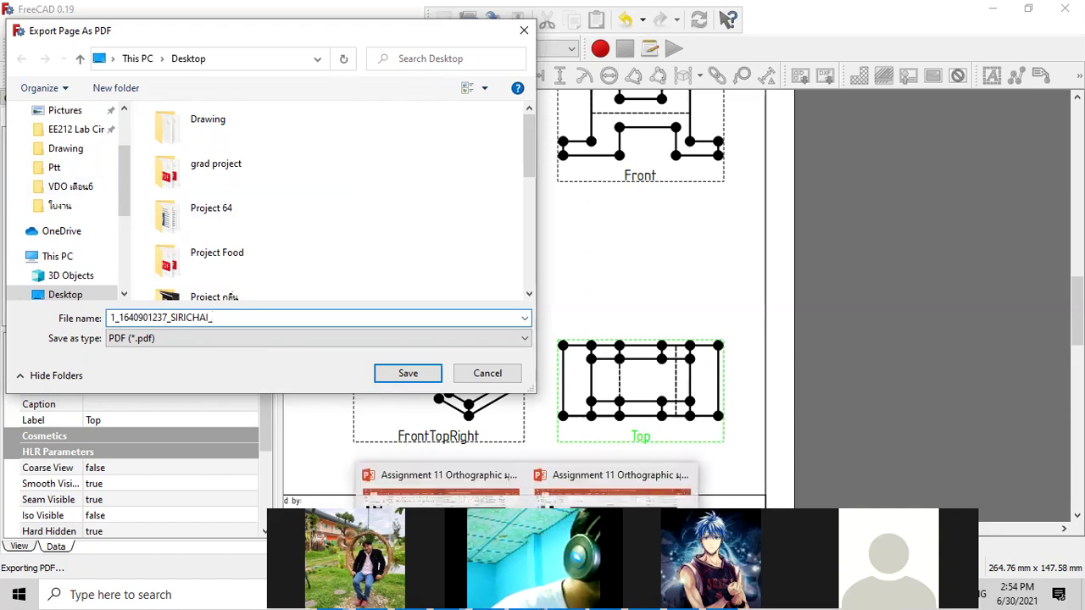
click(424, 473)
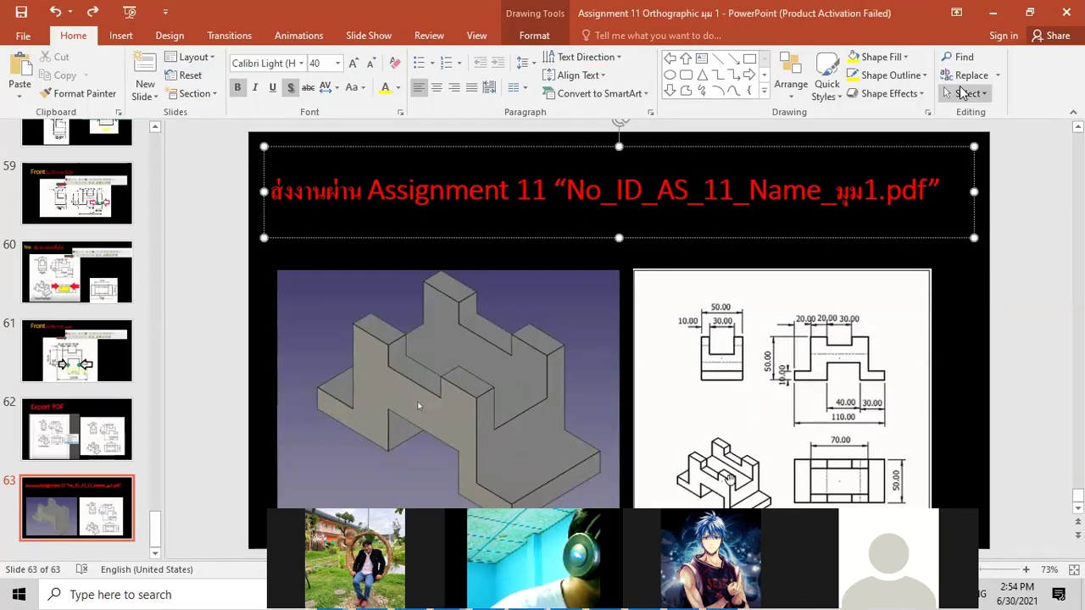
click(992, 12)
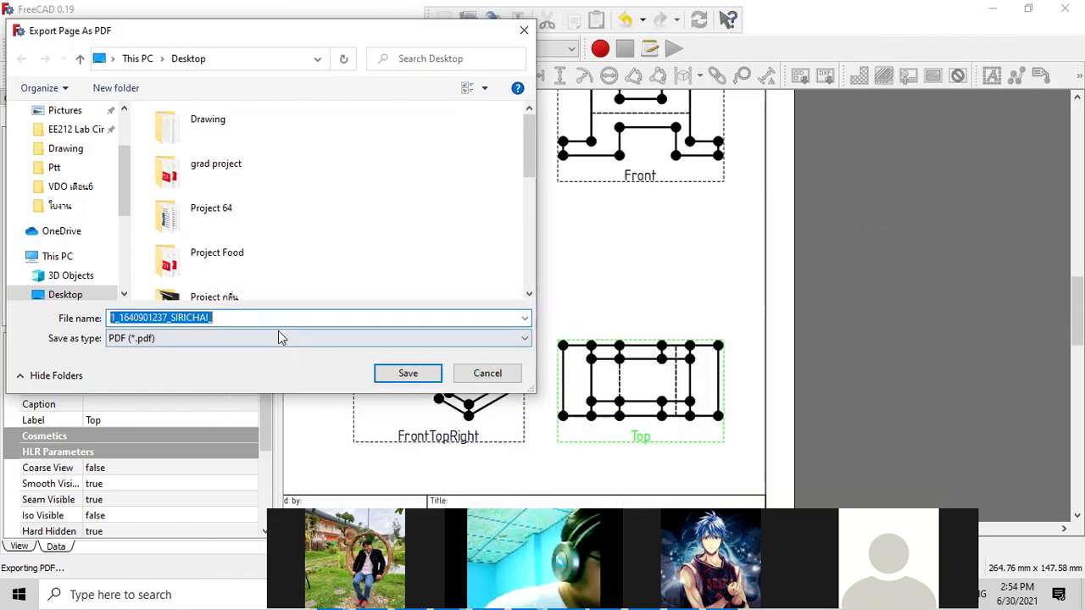
click(275, 317)
- Append First_Angle to the file name, save the PDF to the Desktop, and minimize FreeCAD
text(Fir)
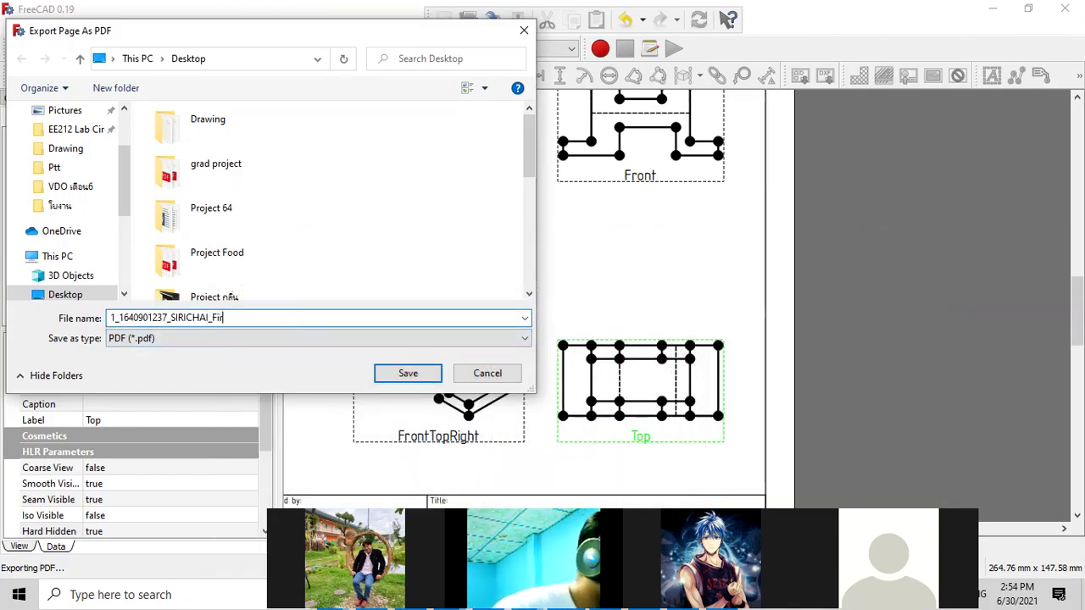
text(st_A)
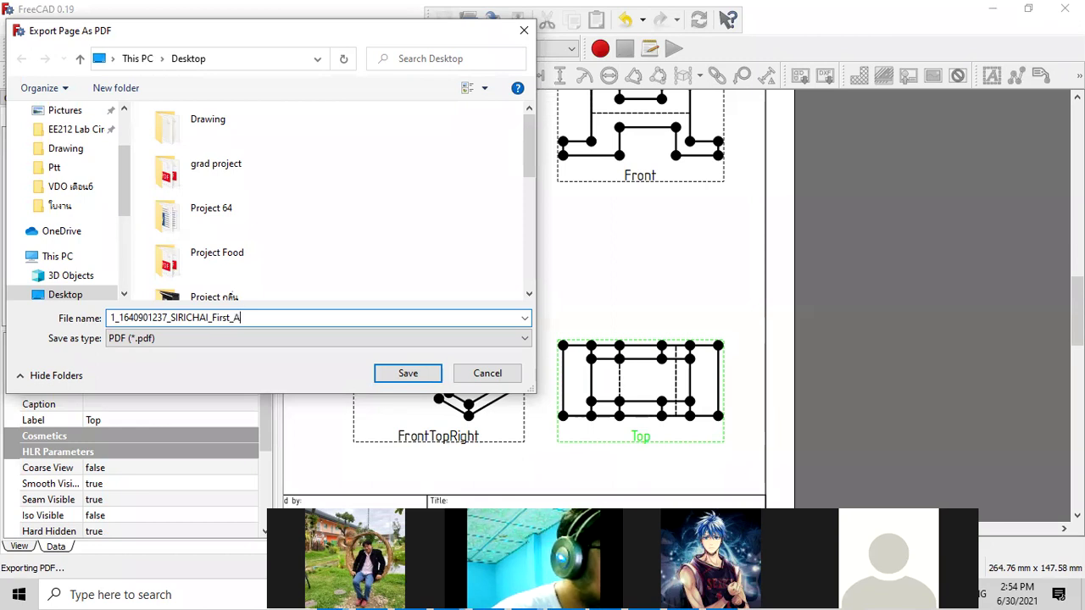
text(gle)
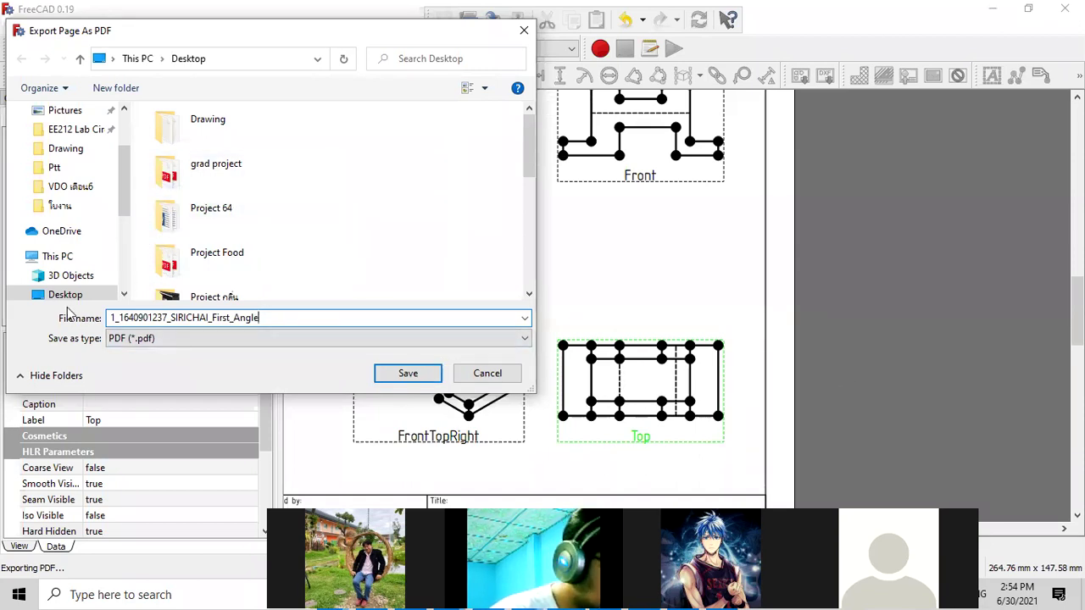
click(416, 378)
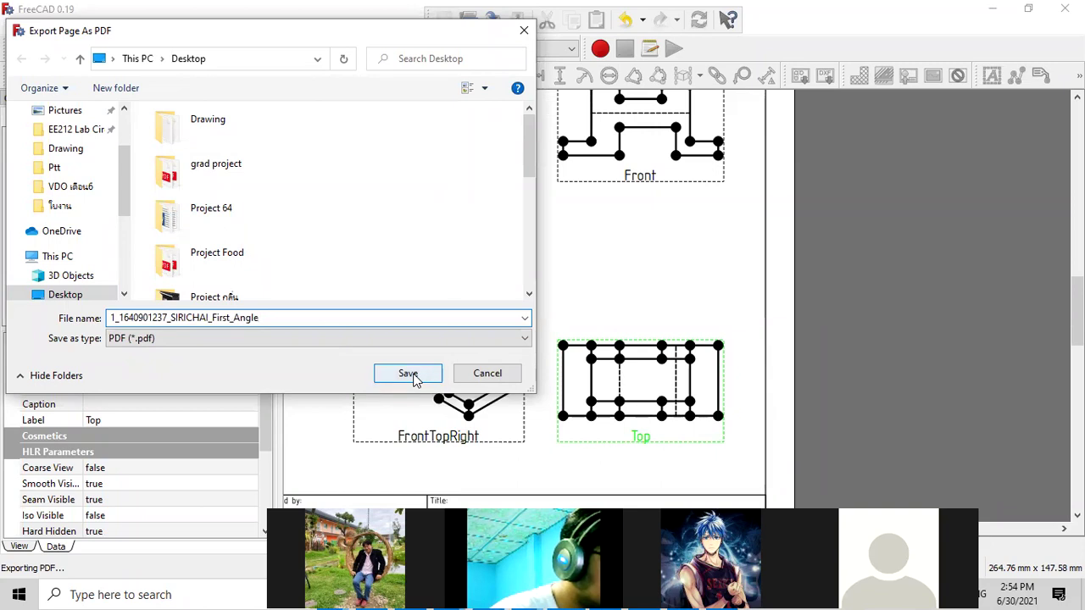
click(408, 374)
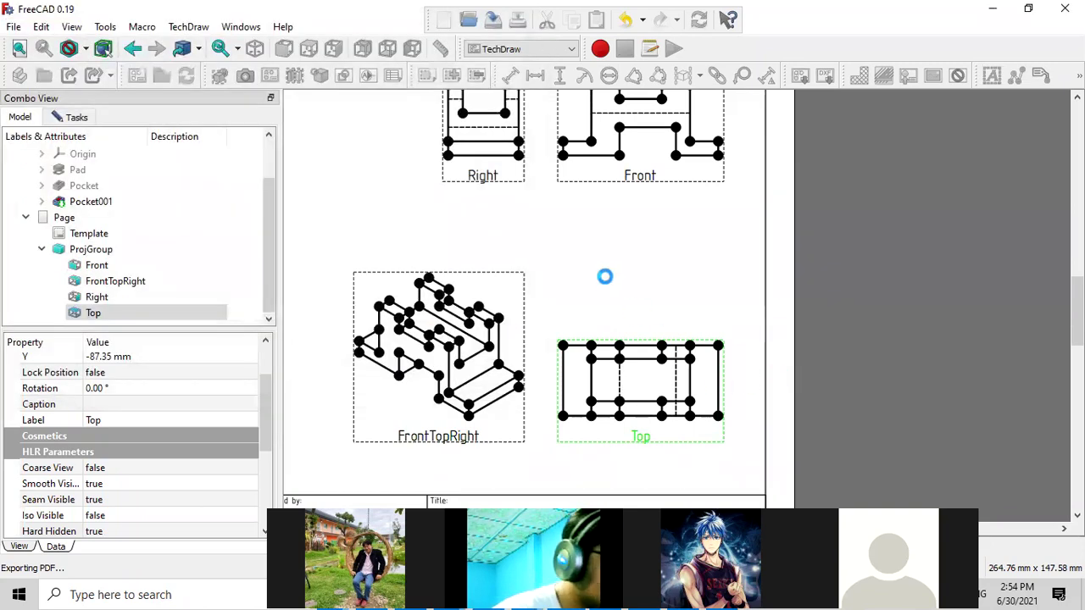
click(593, 348)
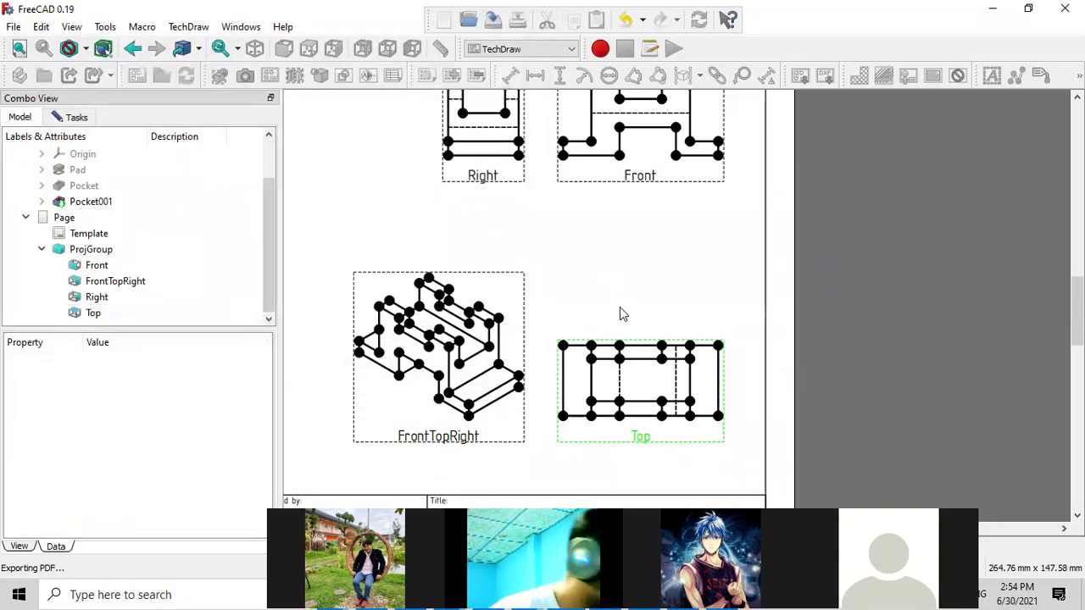
click(1005, 7)
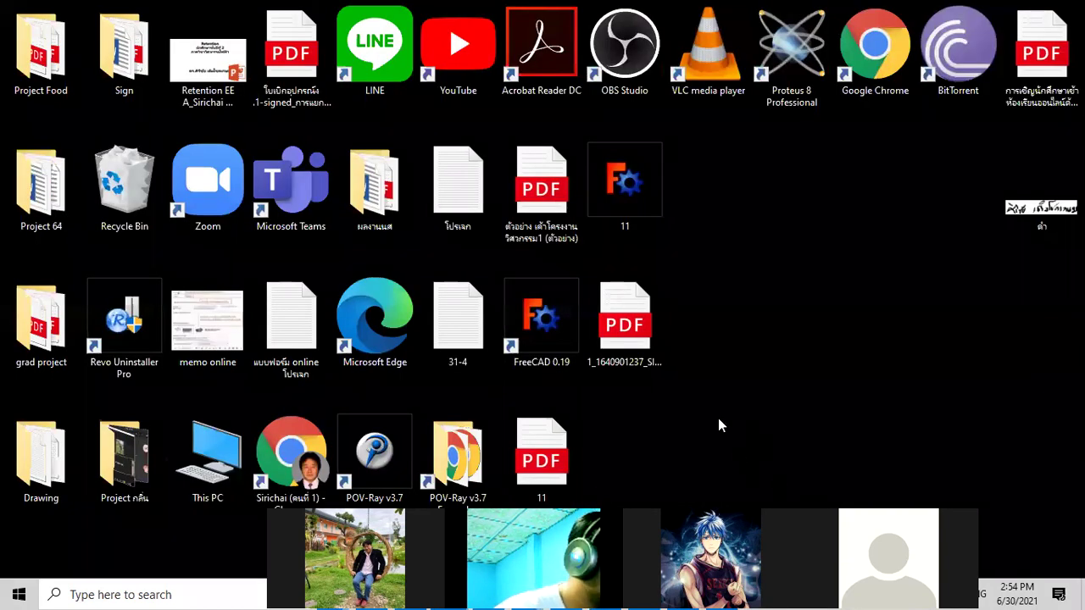
click(648, 325)
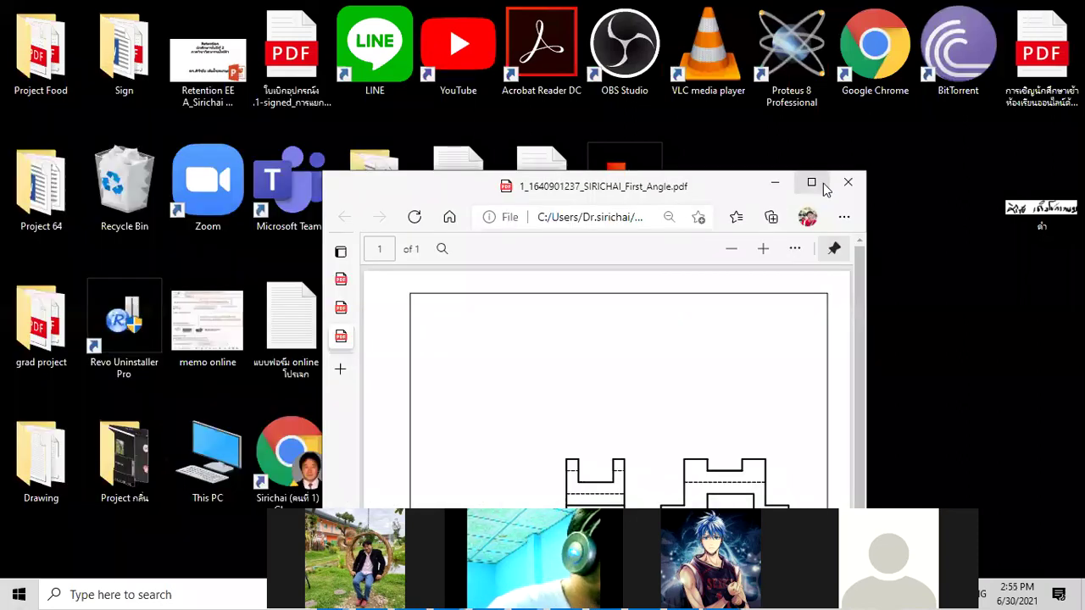
click(822, 185)
scroll(911, 310, down, 1)
scroll(918, 316, down, 2)
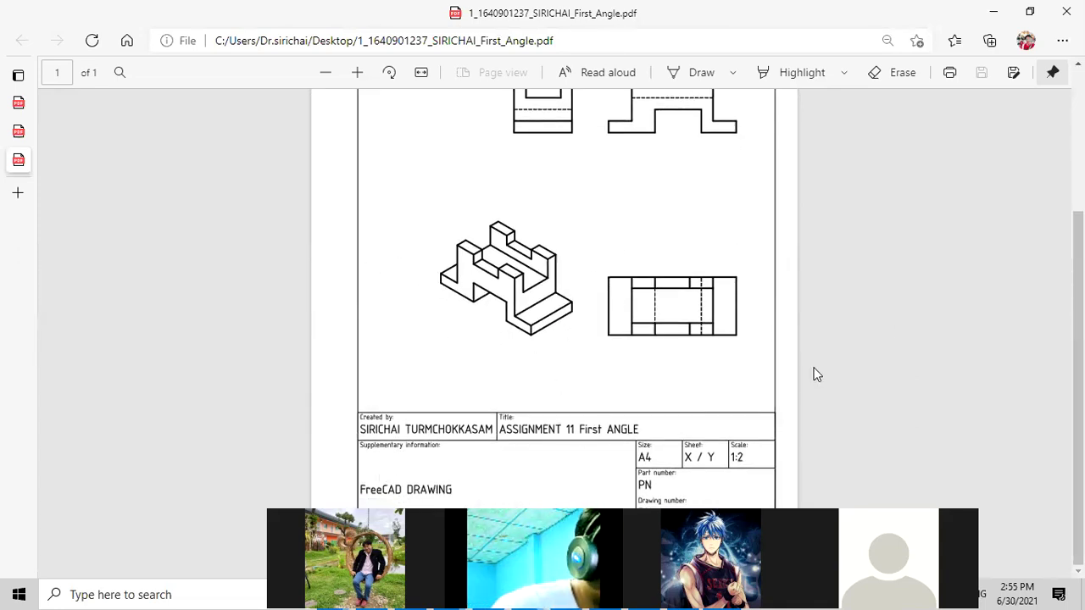
scroll(798, 385, up, 3)
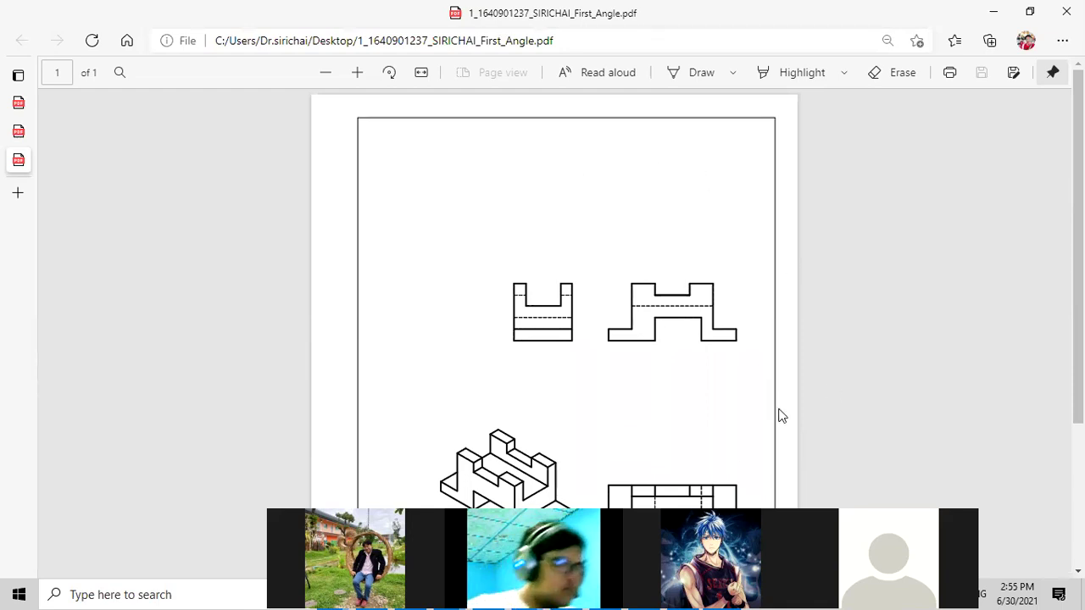
click(993, 12)
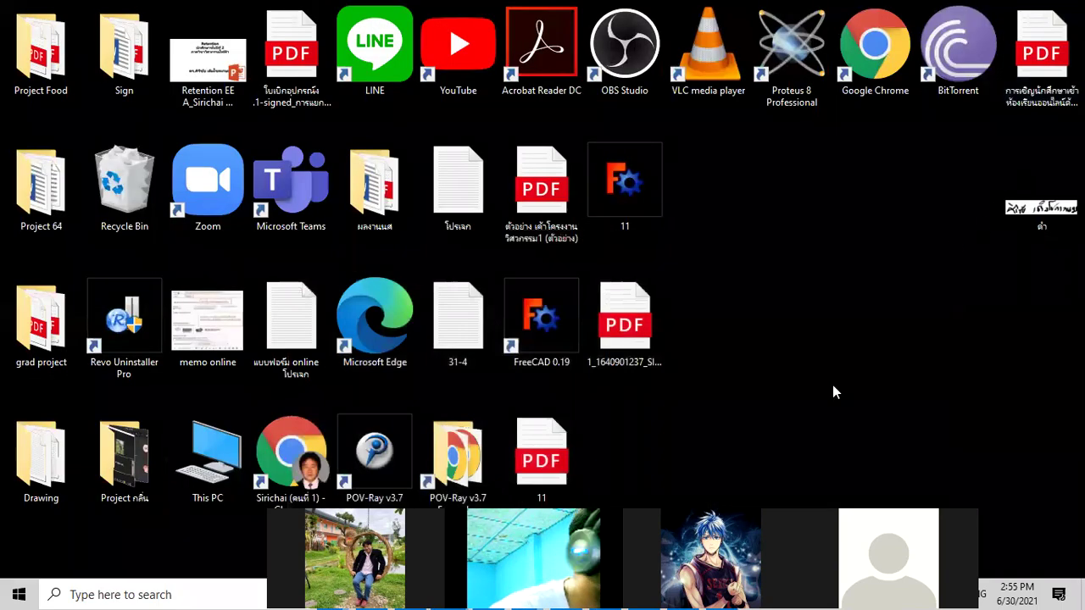